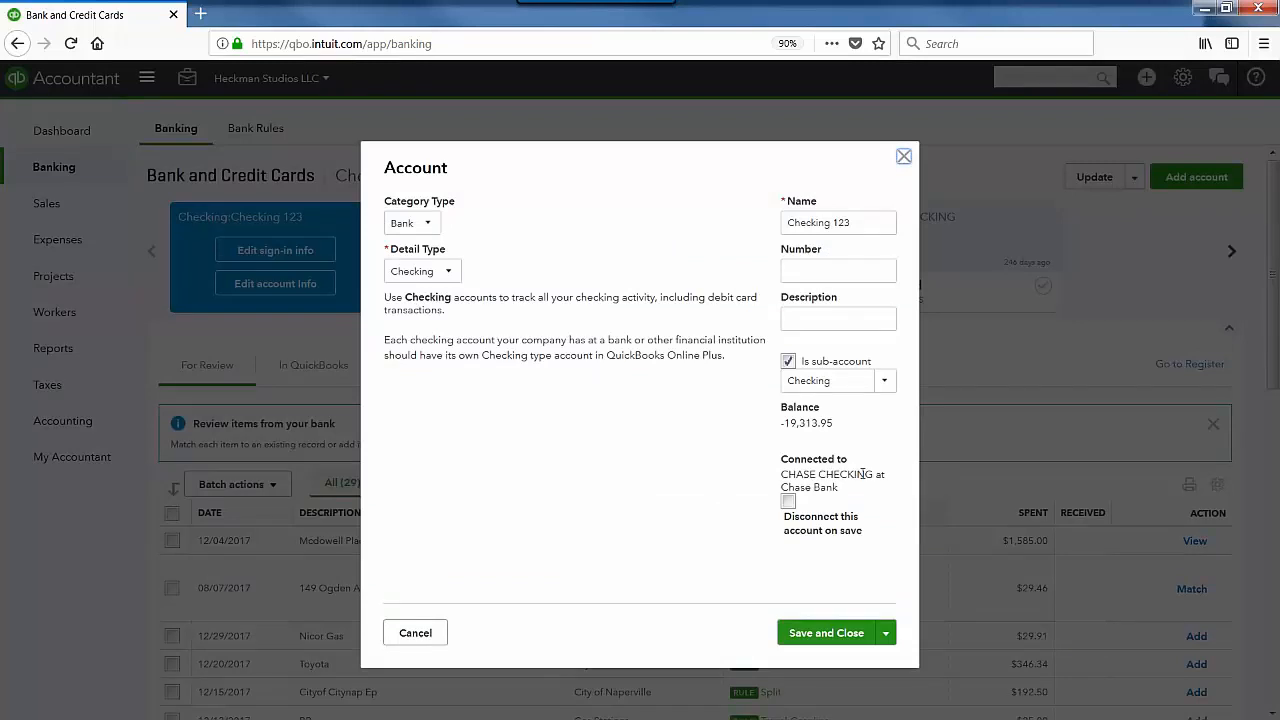
# Step: Close the account details, then open and cancel Bank 1234's settings without saving changes
pyautogui.click(904, 157)
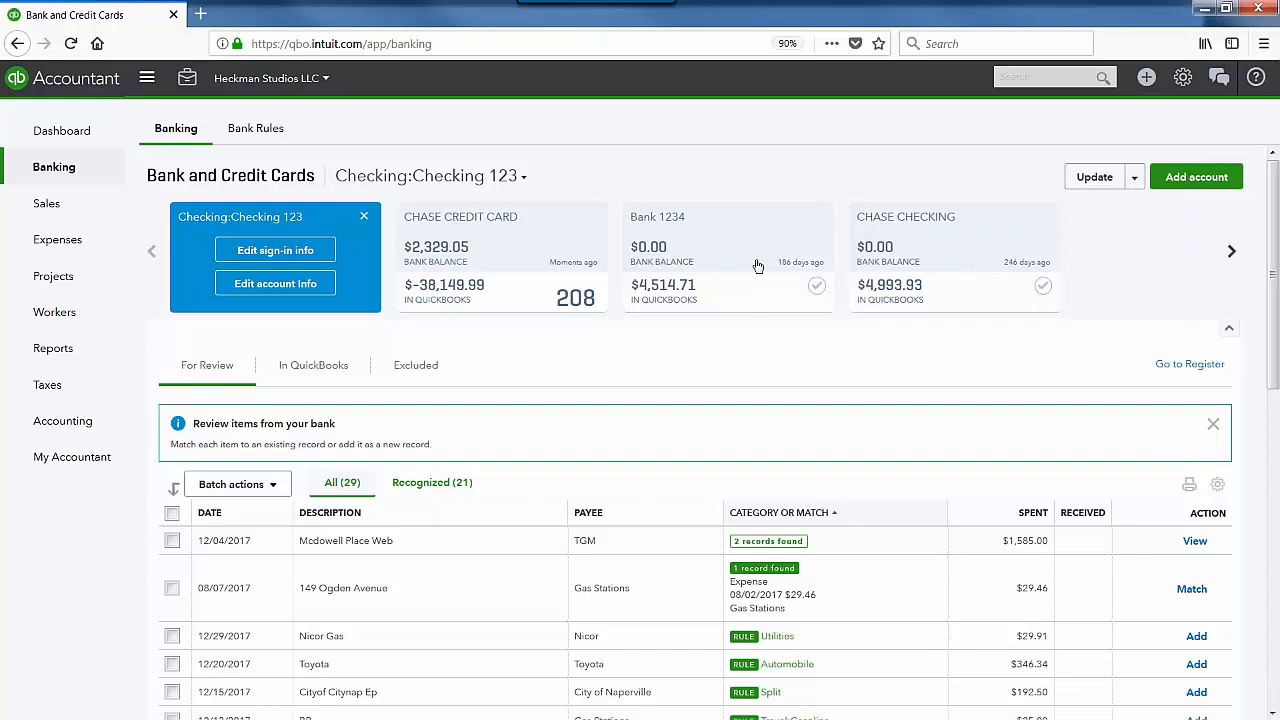
pyautogui.click(818, 216)
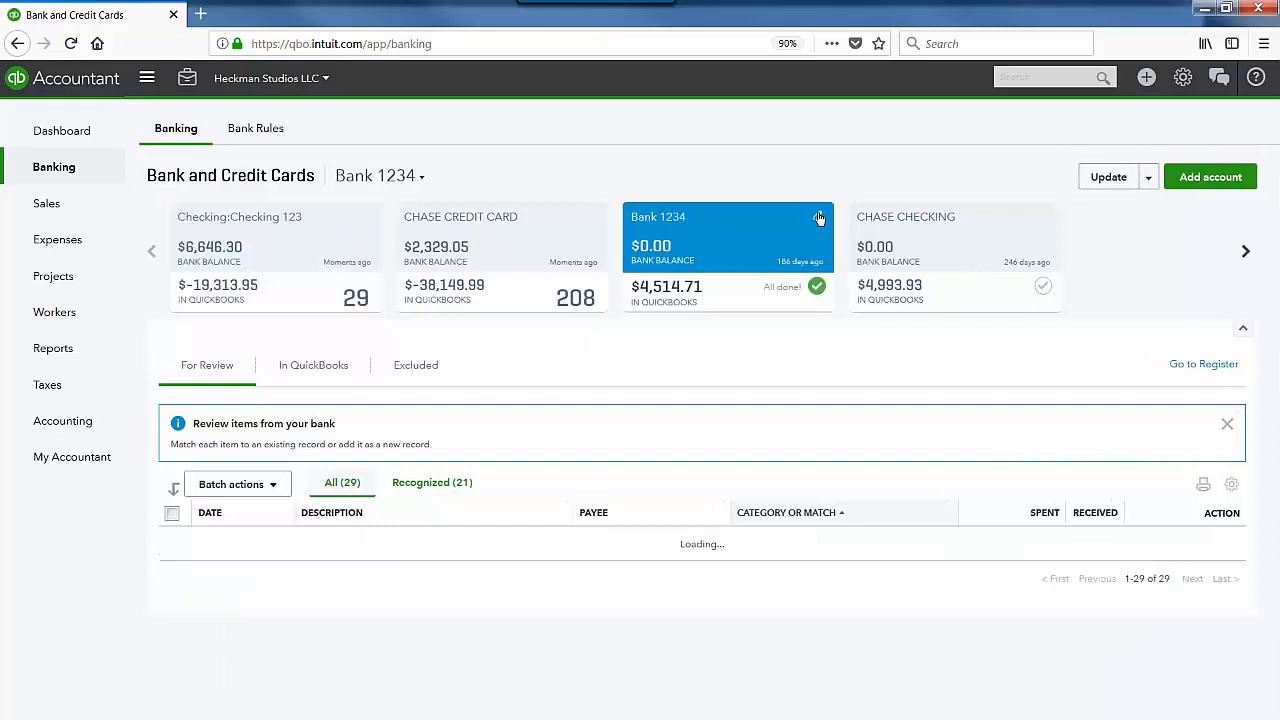
pyautogui.click(818, 217)
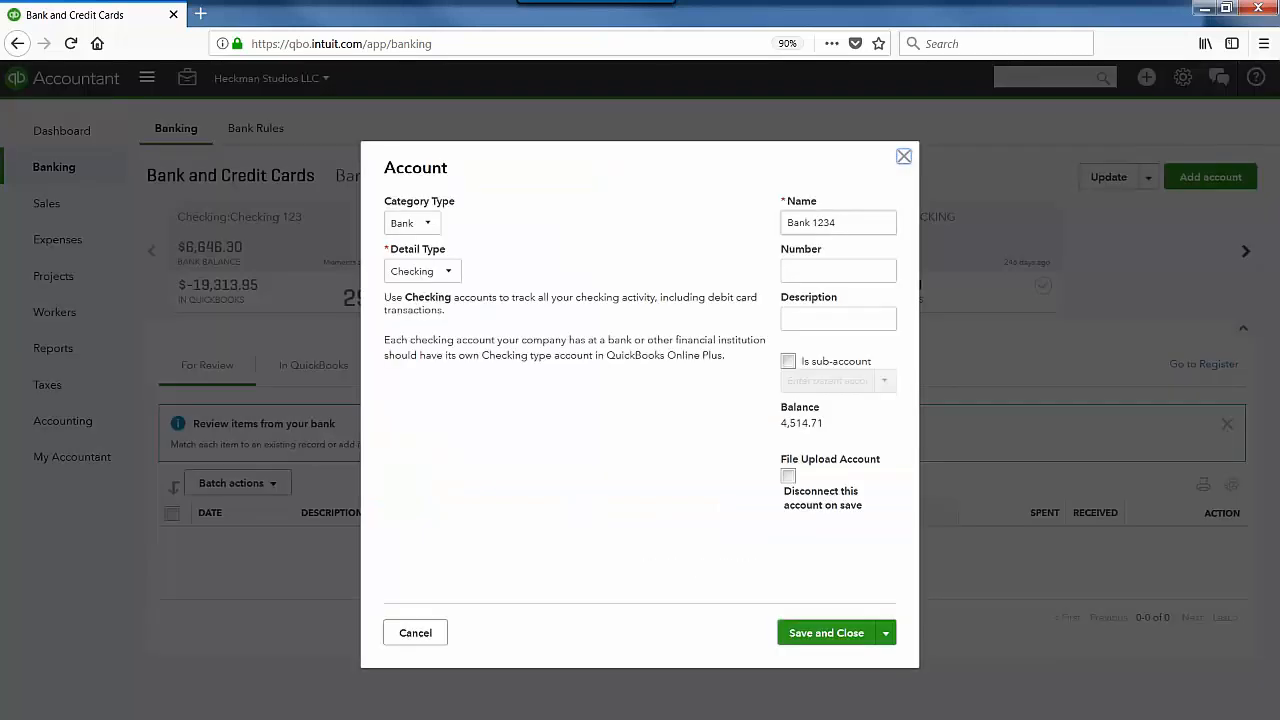
pyautogui.click(903, 158)
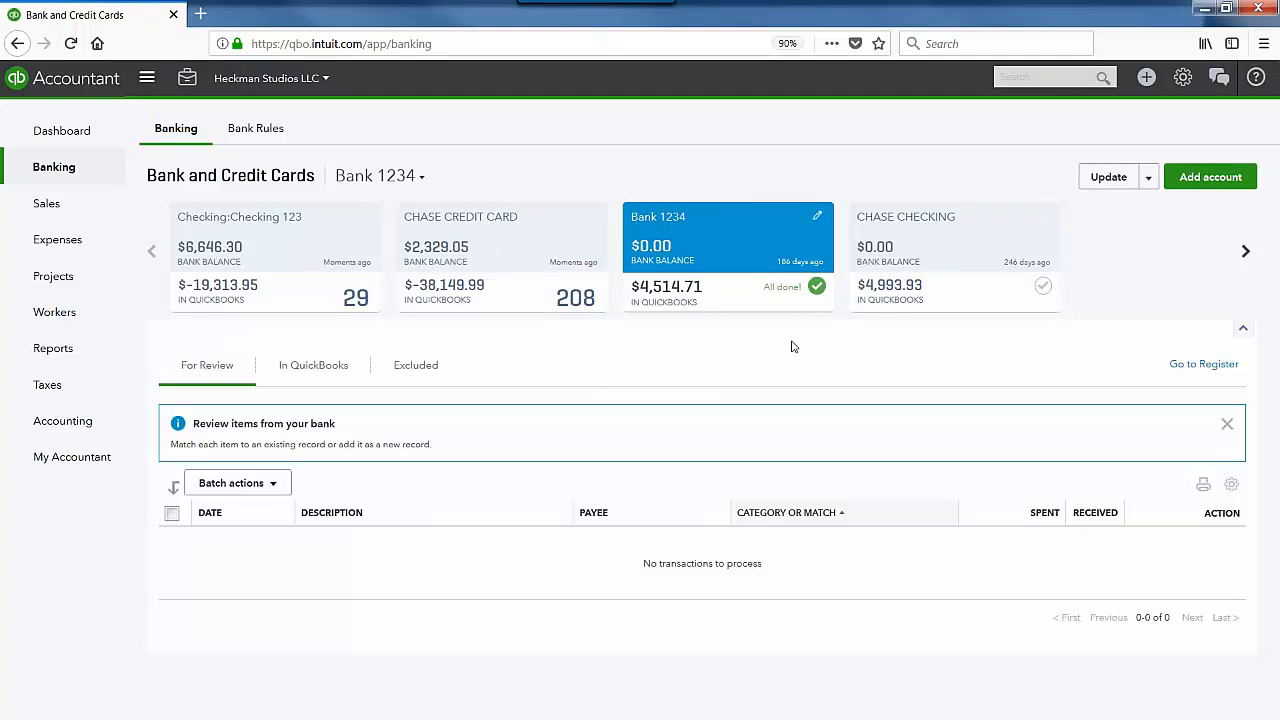
# Step: Start a bank file upload and choose Chase_Activity_20180103_Sample.csv from the Downloads folder
pyautogui.click(1135, 178)
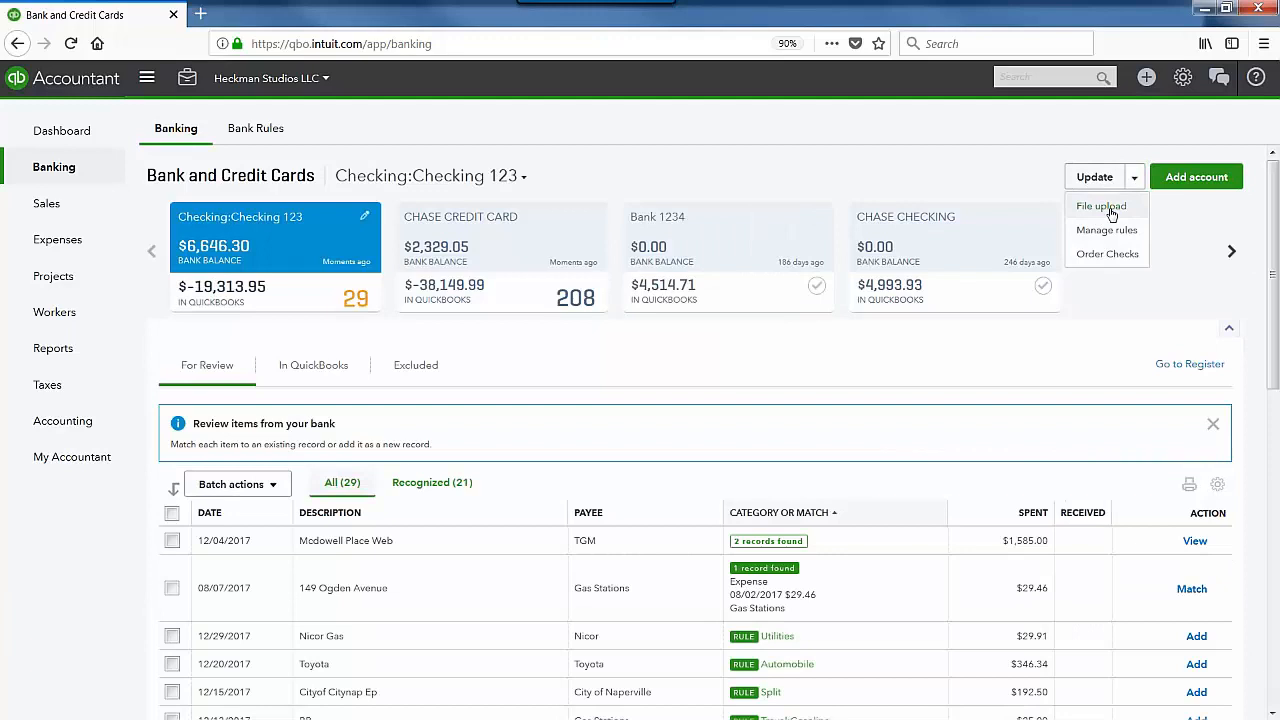
pyautogui.click(1102, 207)
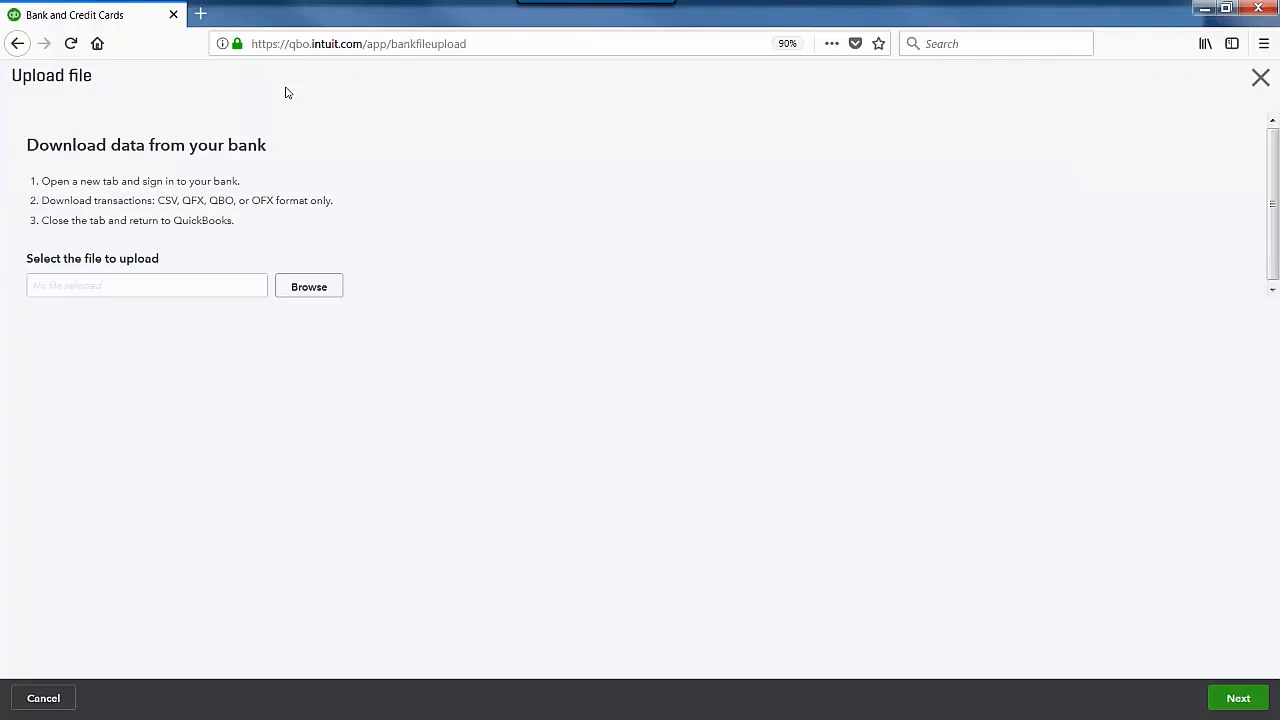
pyautogui.click(298, 292)
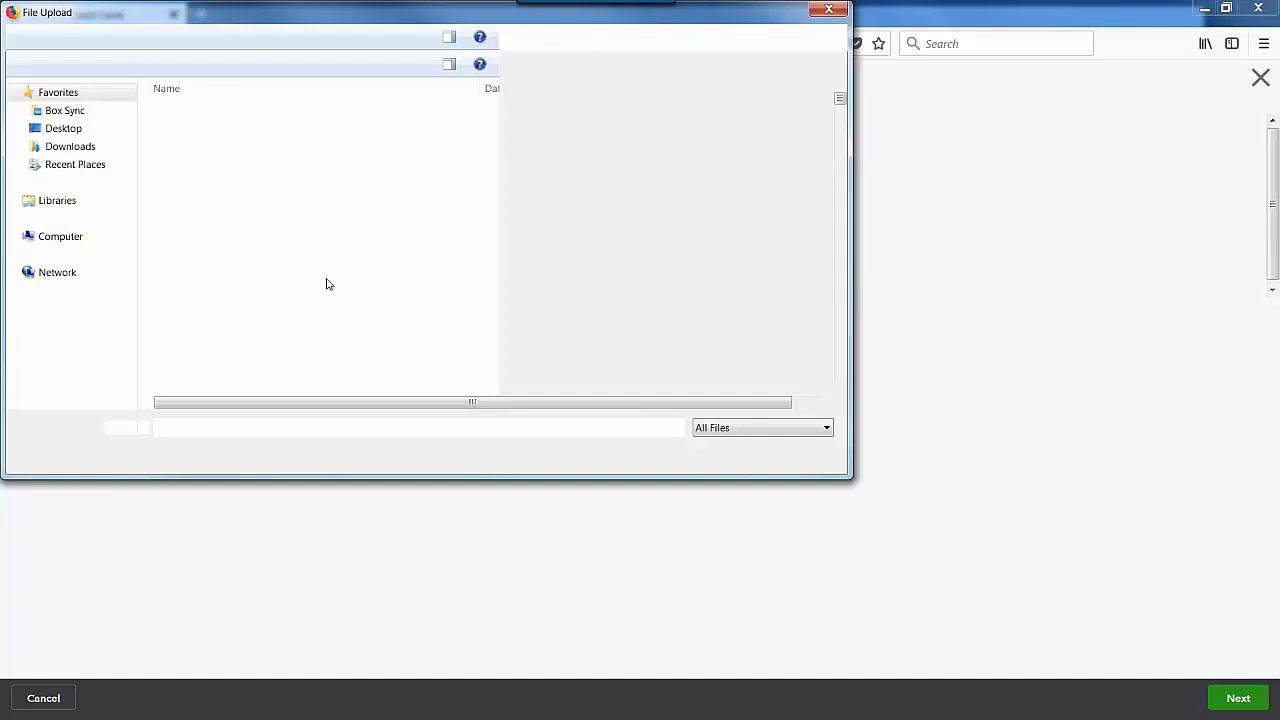
pyautogui.click(72, 129)
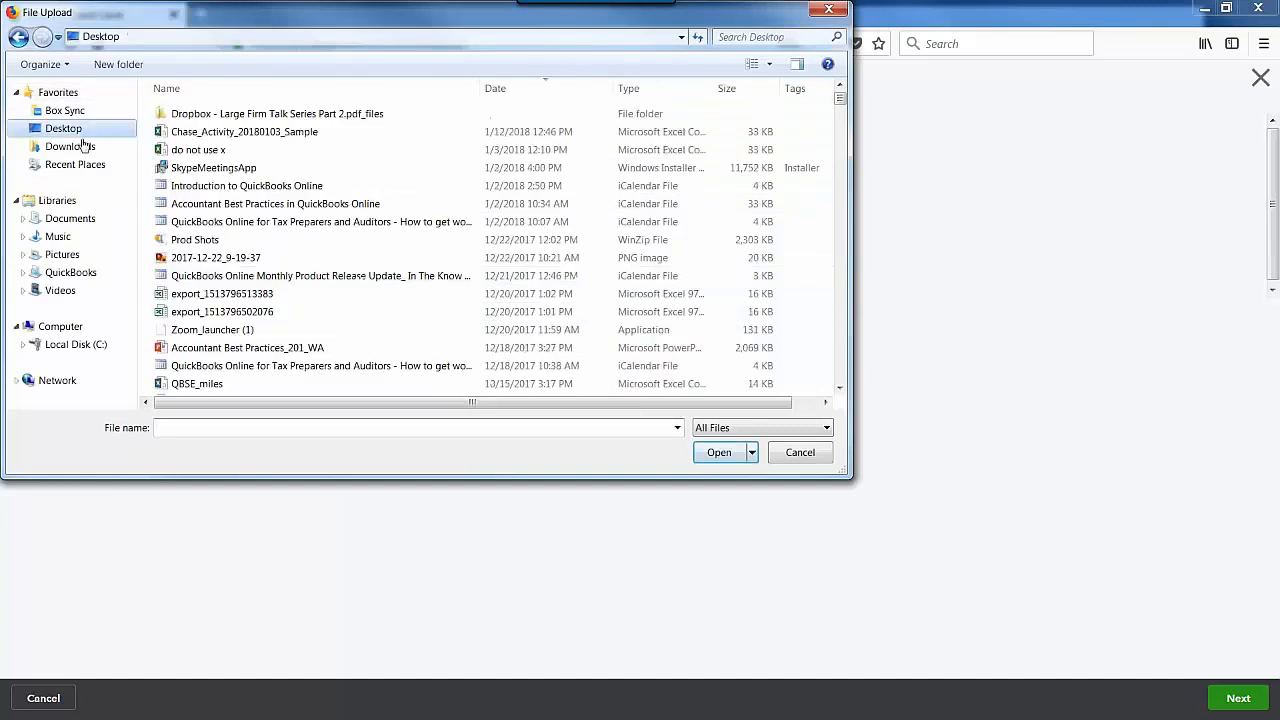
pyautogui.click(85, 146)
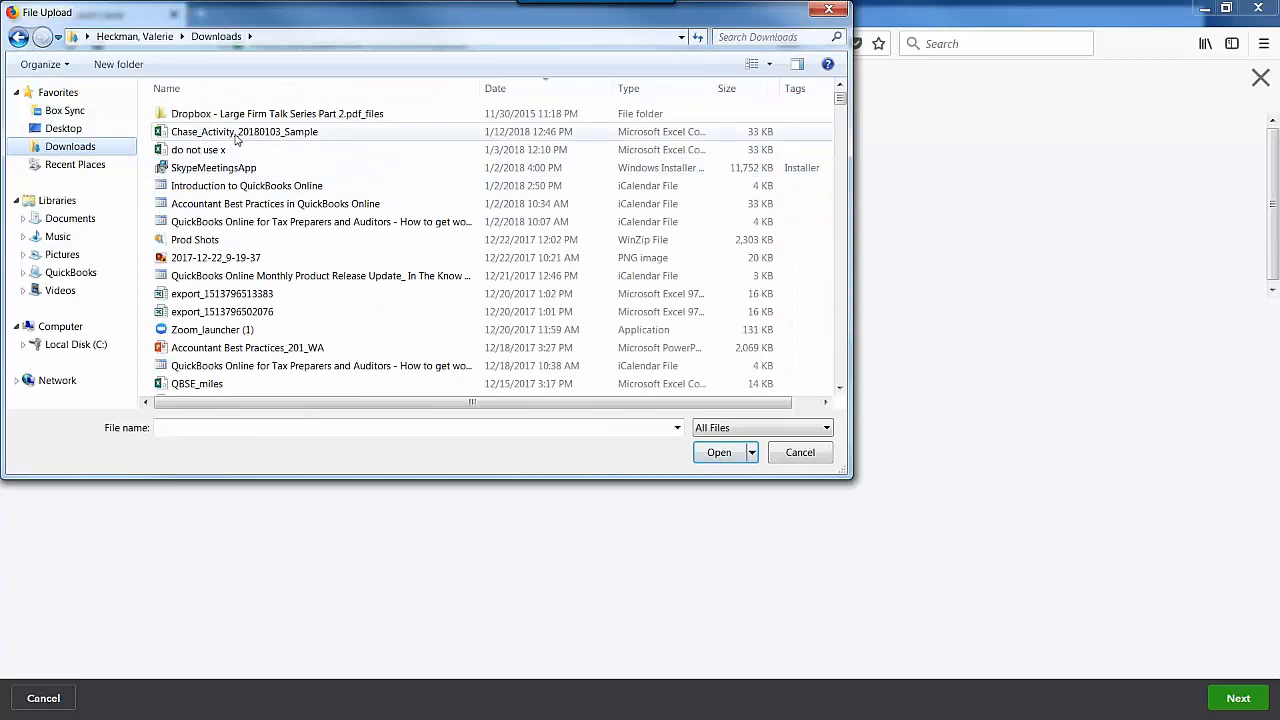
pyautogui.click(240, 131)
pyautogui.press('Return')
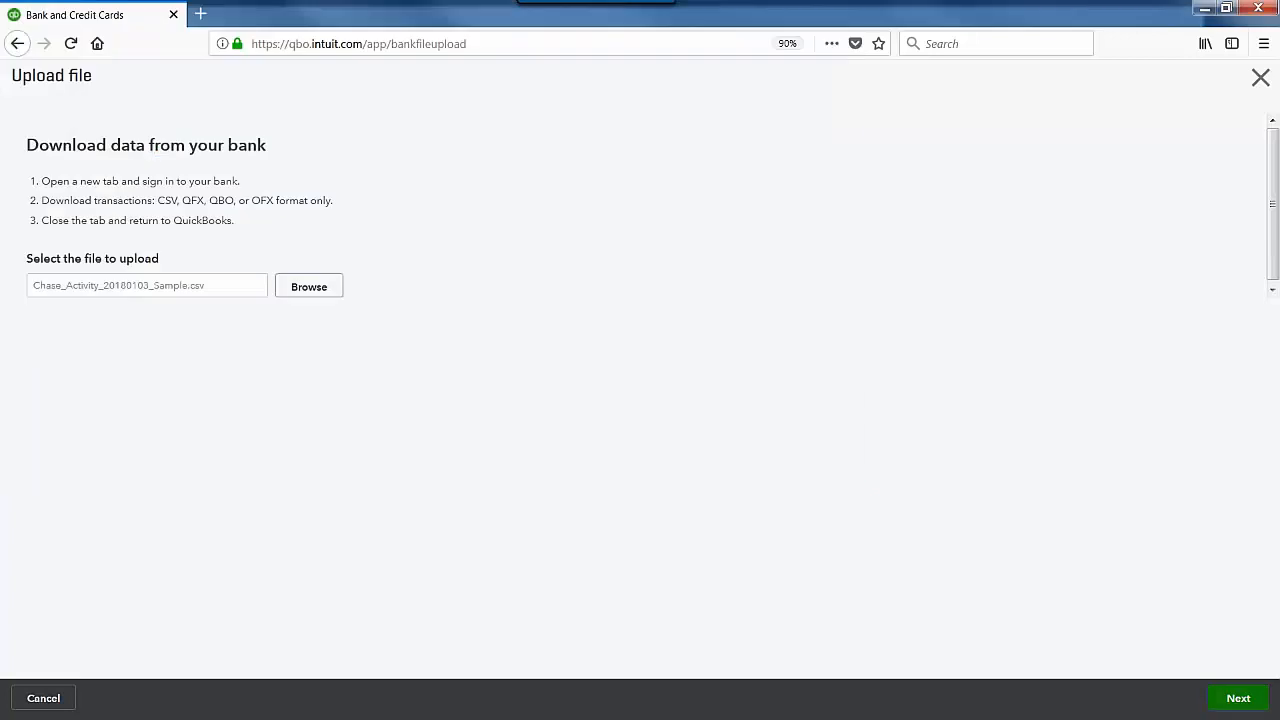
# Step: Assign the Chase file to Beacon Checking, continue to column mapping, and maximize the Excel workbook
pyautogui.click(1240, 697)
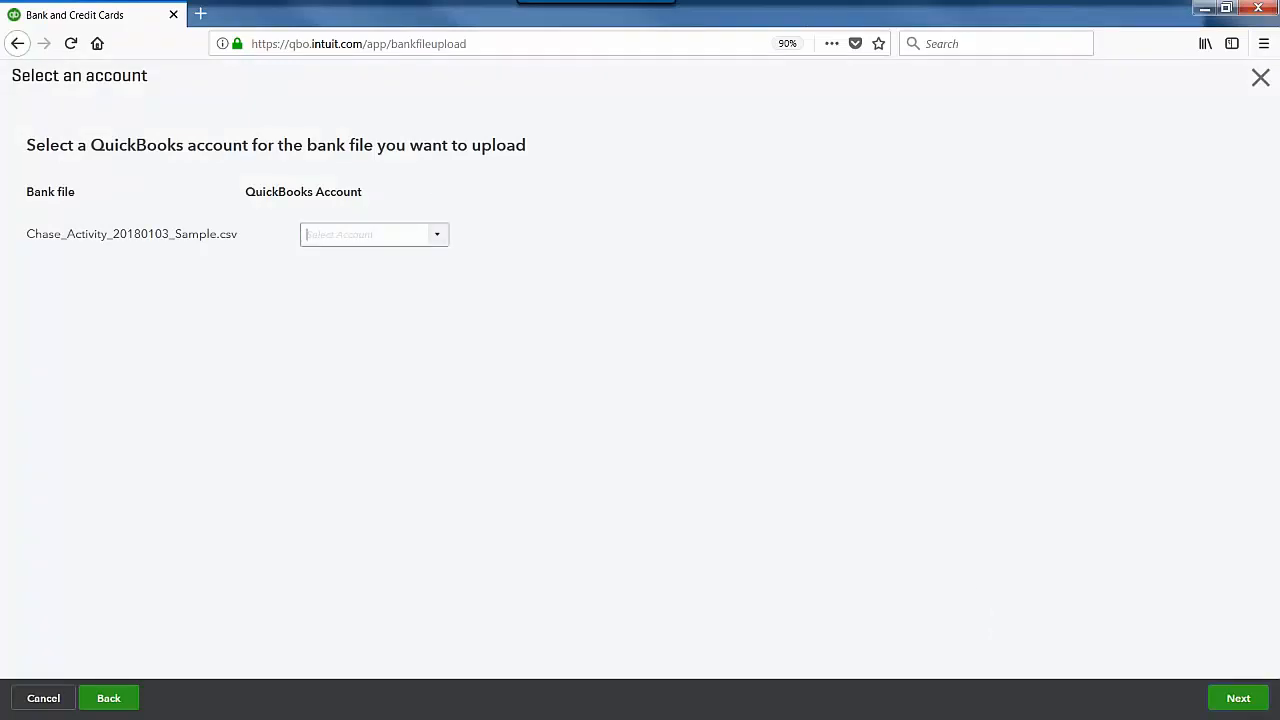
pyautogui.click(320, 234)
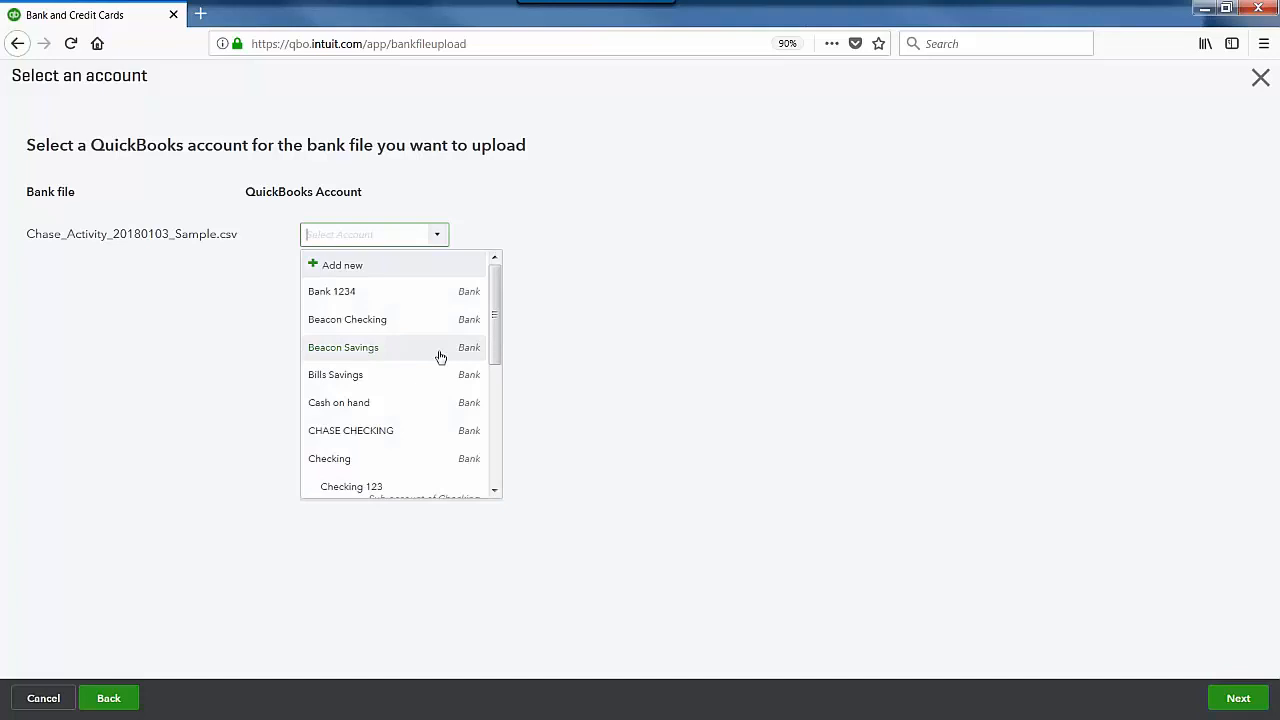
pyautogui.click(395, 322)
pyautogui.click(1232, 699)
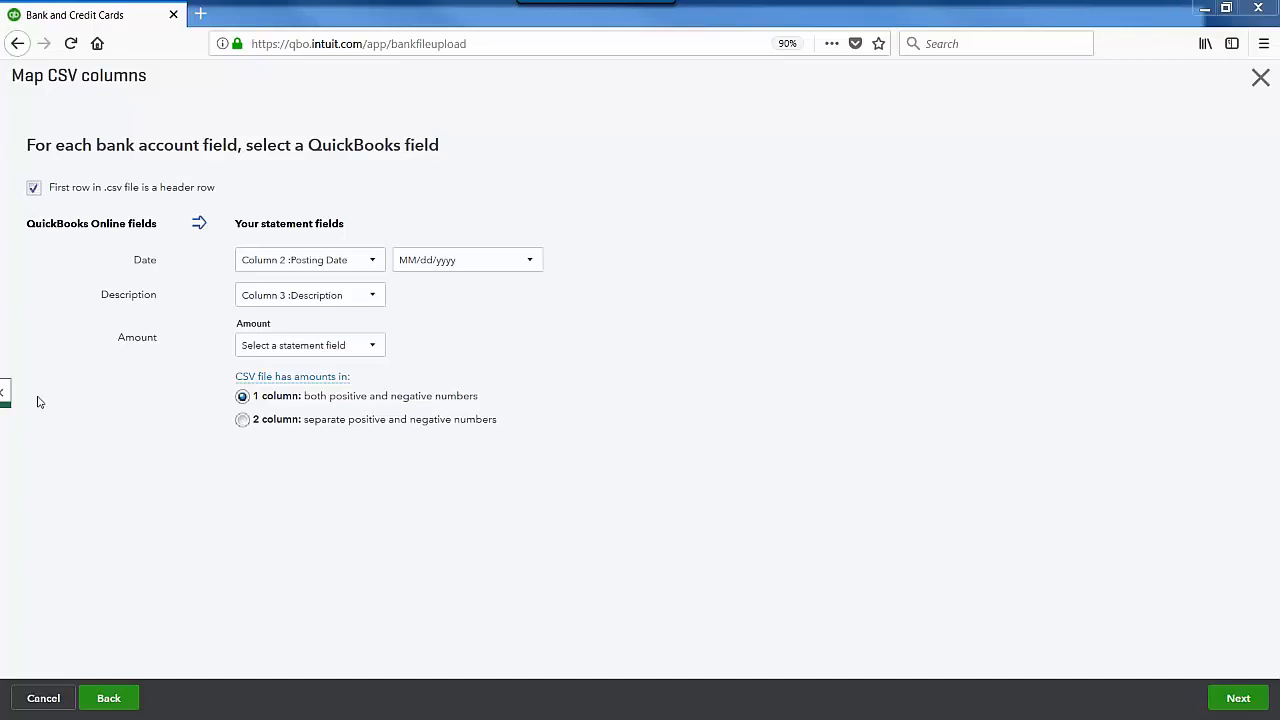
pyautogui.moveTo(38, 402); pyautogui.dragTo(686, 293)
pyautogui.click(707, 285)
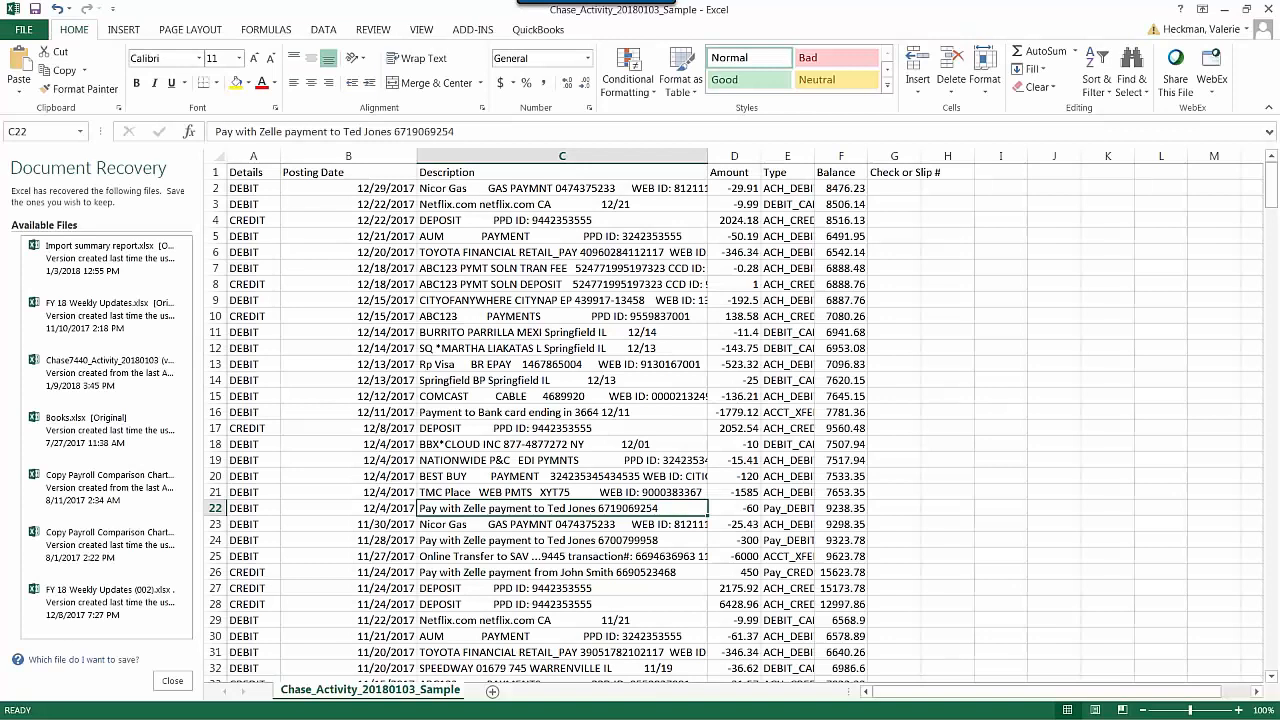
# Step: Scroll through the Chase CSV in Excel to review its Posting Date, Description and Amount columns
pyautogui.scroll(-20, 393, 378)
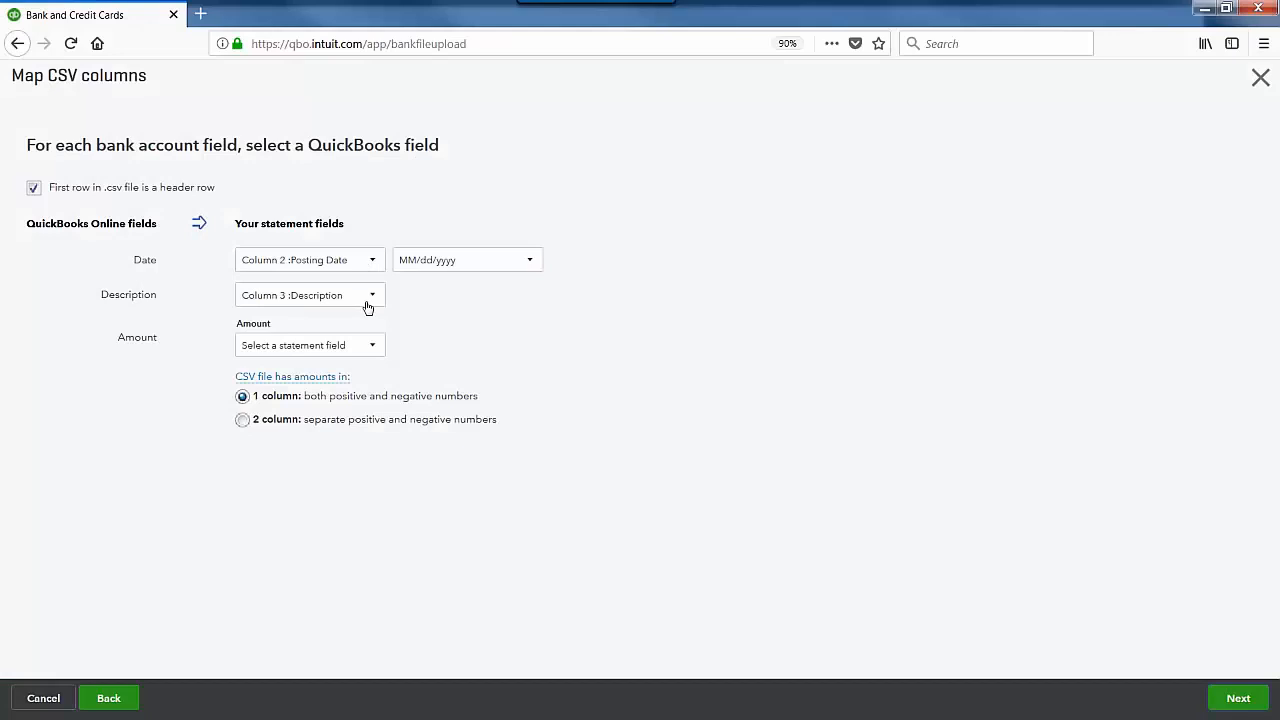
# Step: Map the Amount field to Column 4 :Amount and continue to transaction selection
pyautogui.click(371, 350)
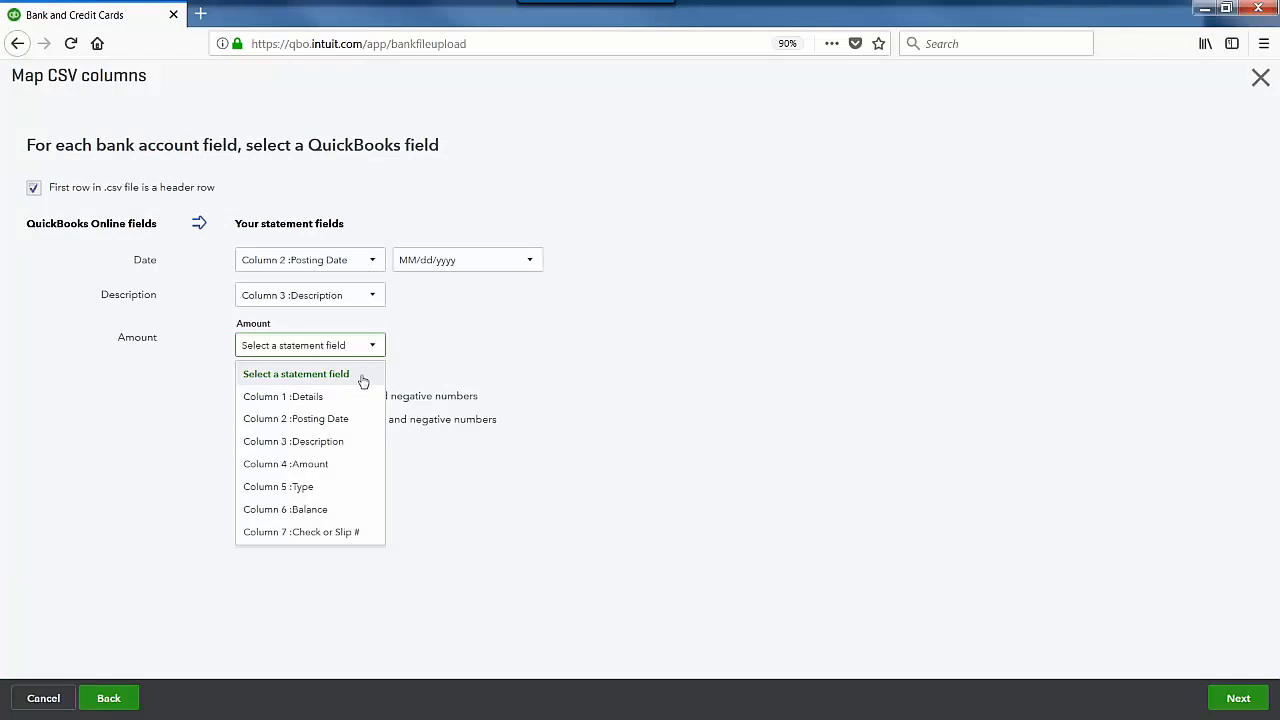
pyautogui.click(330, 470)
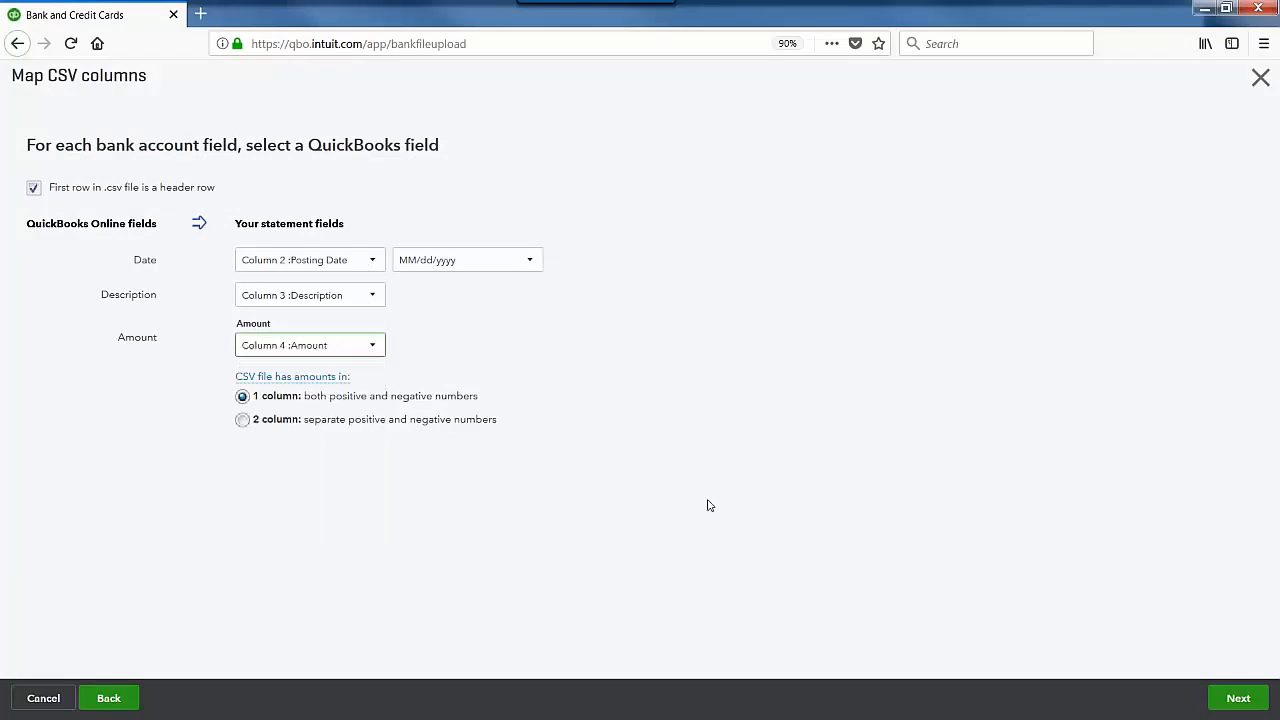
pyautogui.click(1240, 698)
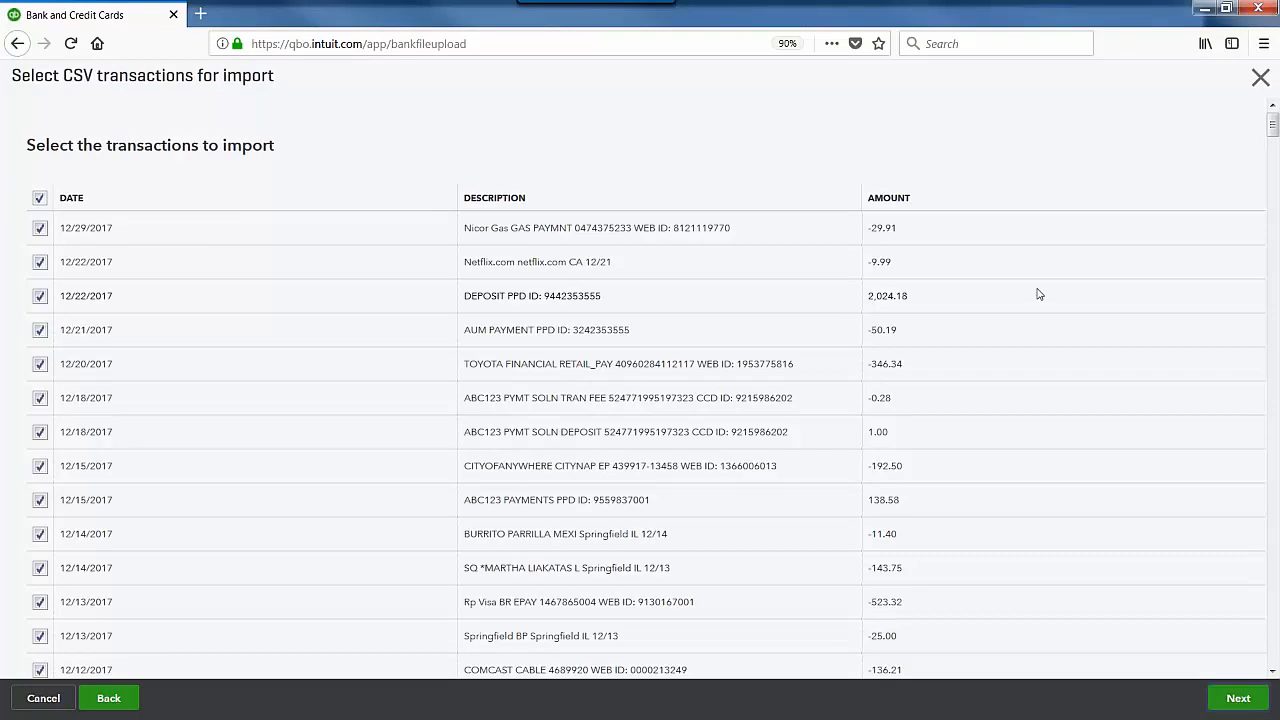
# Step: Review the list of 348 selected CSV transactions and proceed to import them
pyautogui.scroll(-15, 1039, 294)
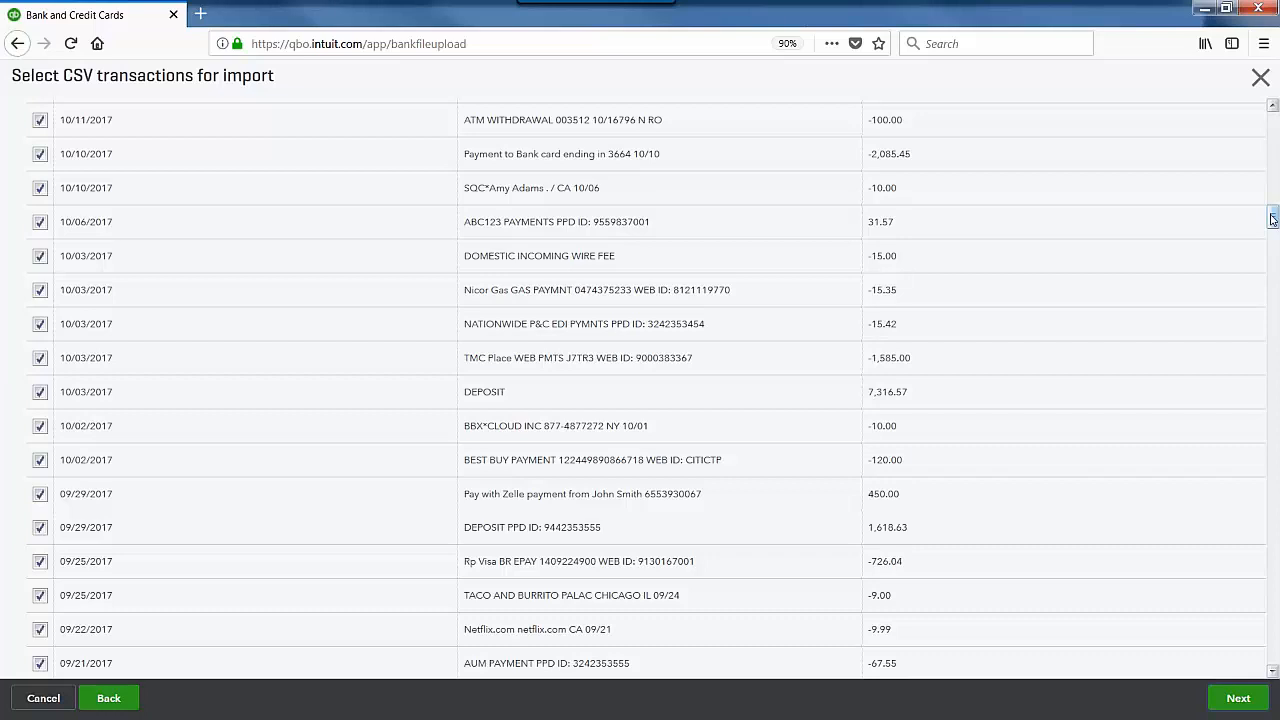
pyautogui.moveTo(1272, 218); pyautogui.dragTo(1276, 648)
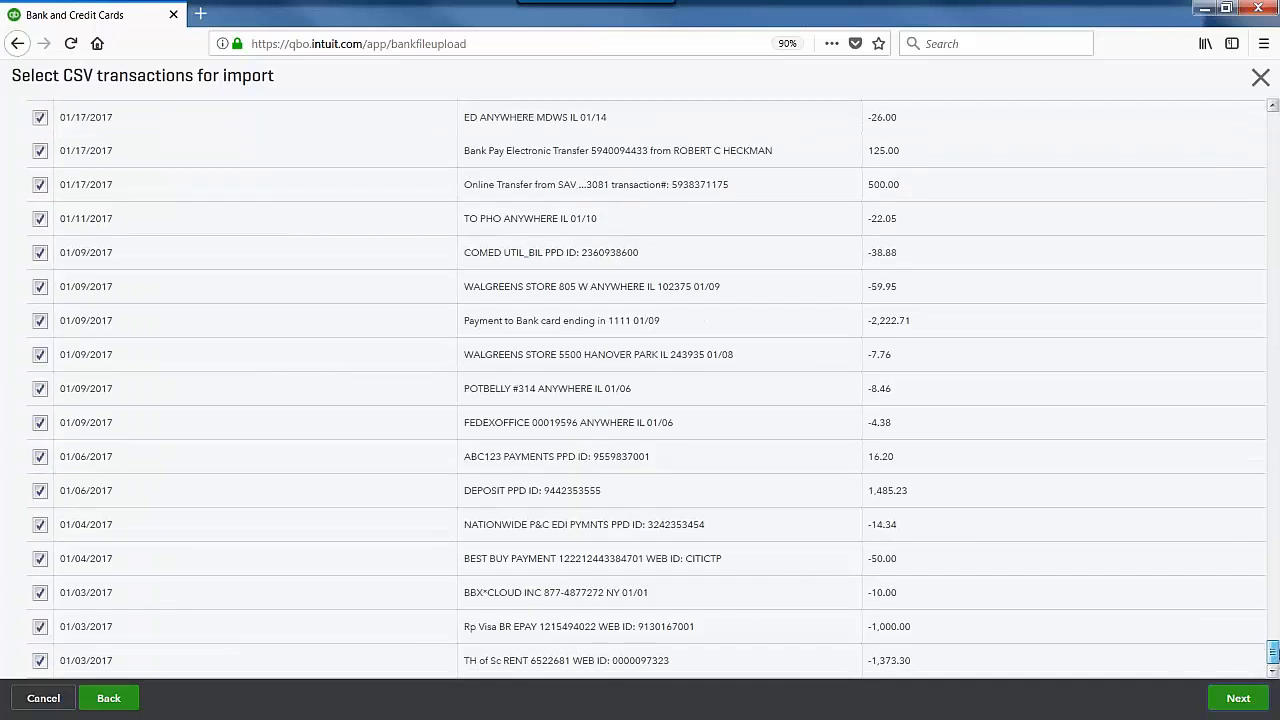
pyautogui.moveTo(1273, 652); pyautogui.dragTo(1252, 100)
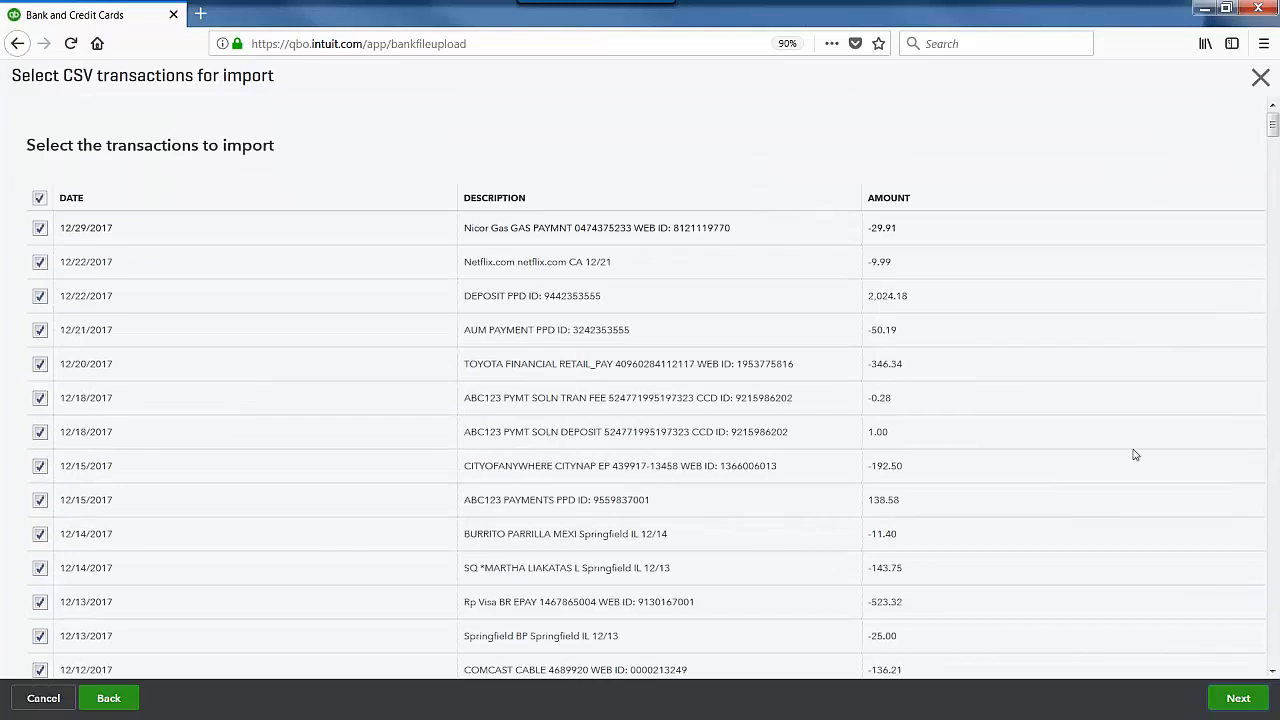
pyautogui.click(1240, 704)
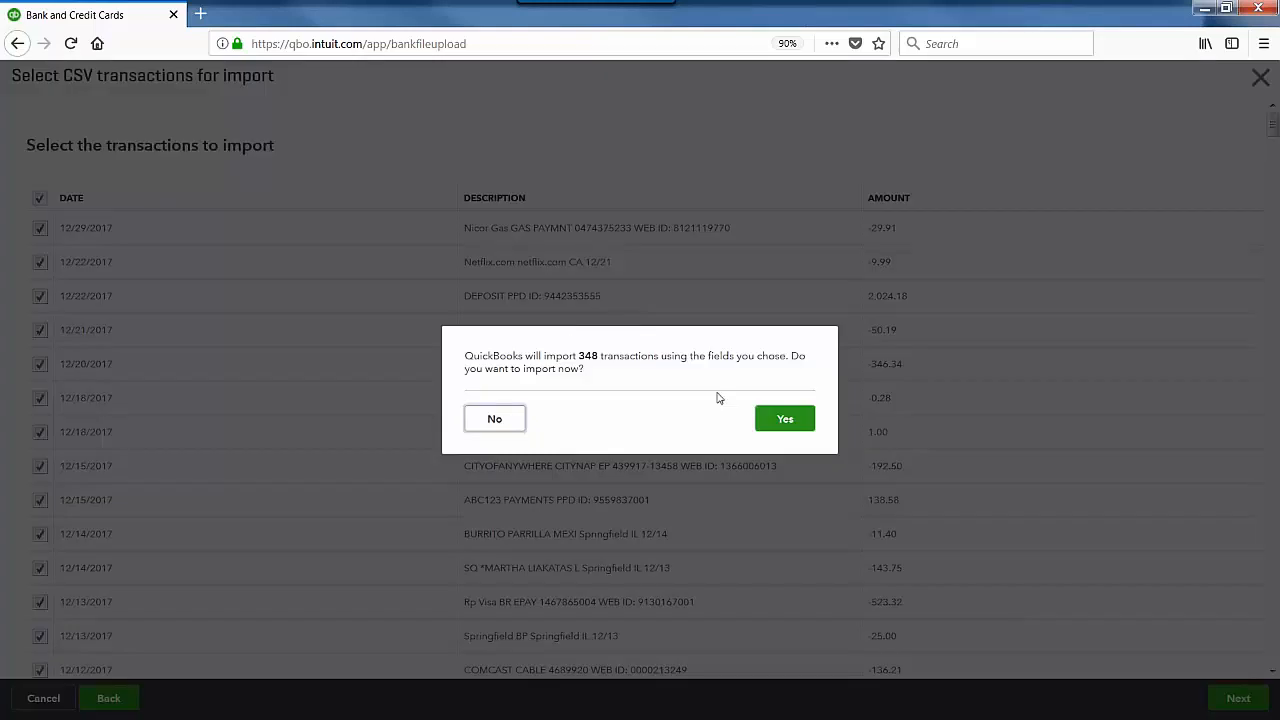
# Step: Confirm importing all 348 Chase transactions into Beacon Checking
pyautogui.click(785, 420)
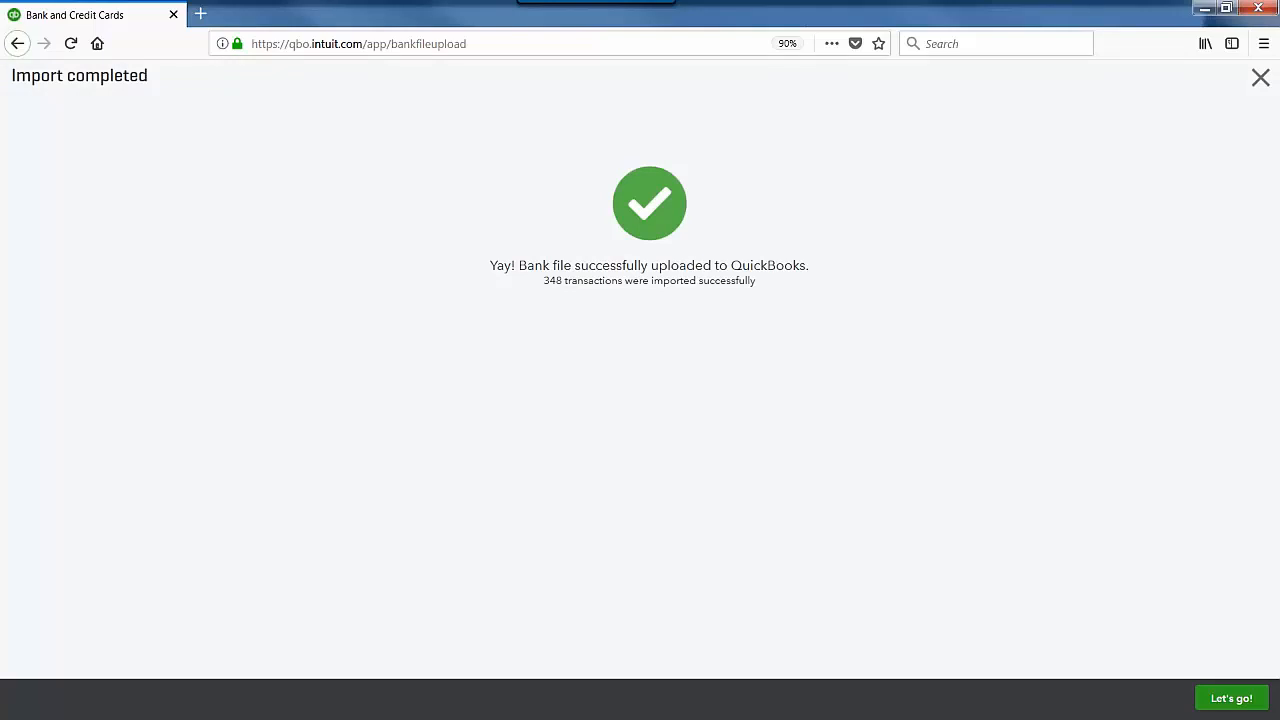
# Step: Return to the bank feed and scroll through Beacon Checking's 448 items for review
pyautogui.click(1231, 698)
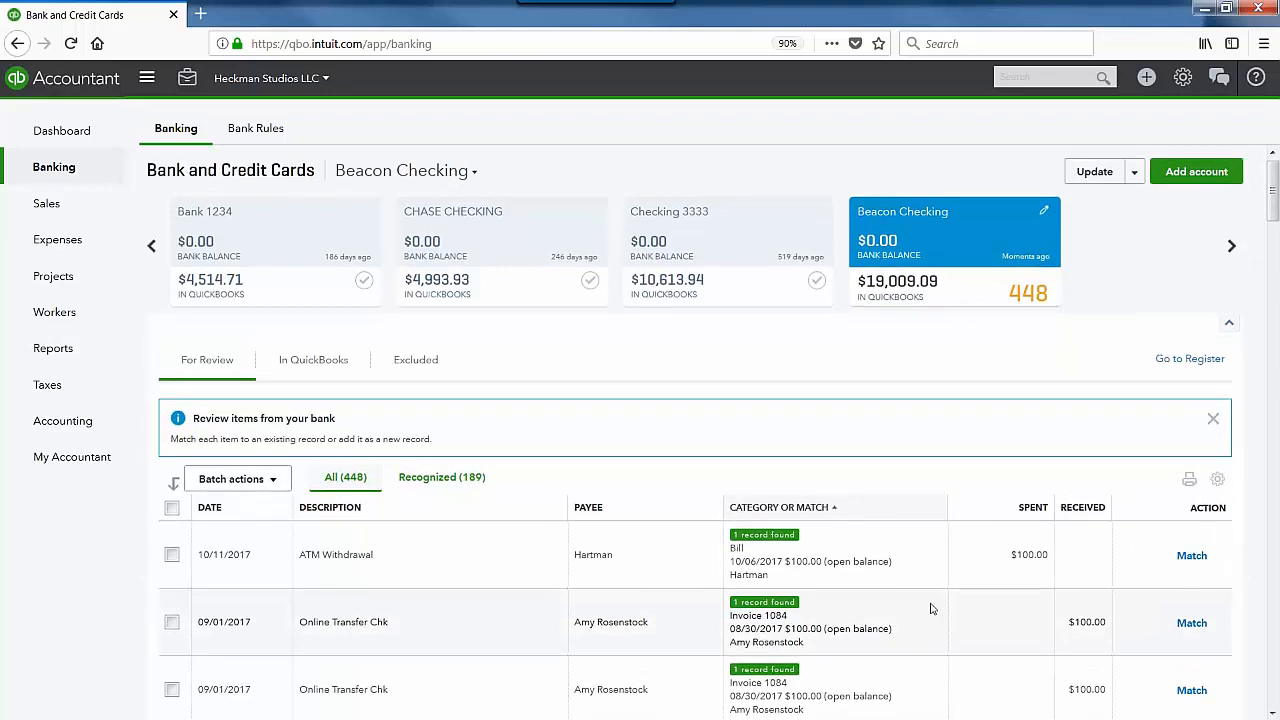
pyautogui.scroll(-2, 930, 608)
pyautogui.scroll(-10, 930, 608)
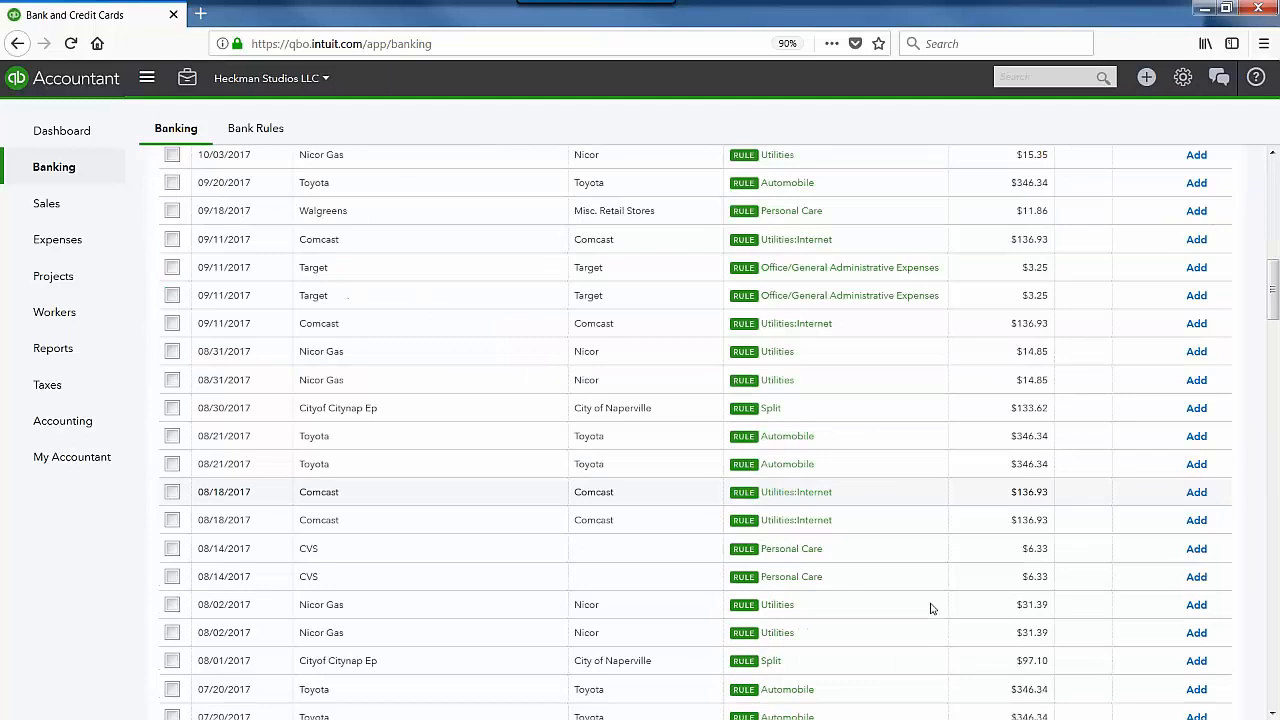
pyautogui.scroll(-10, 930, 608)
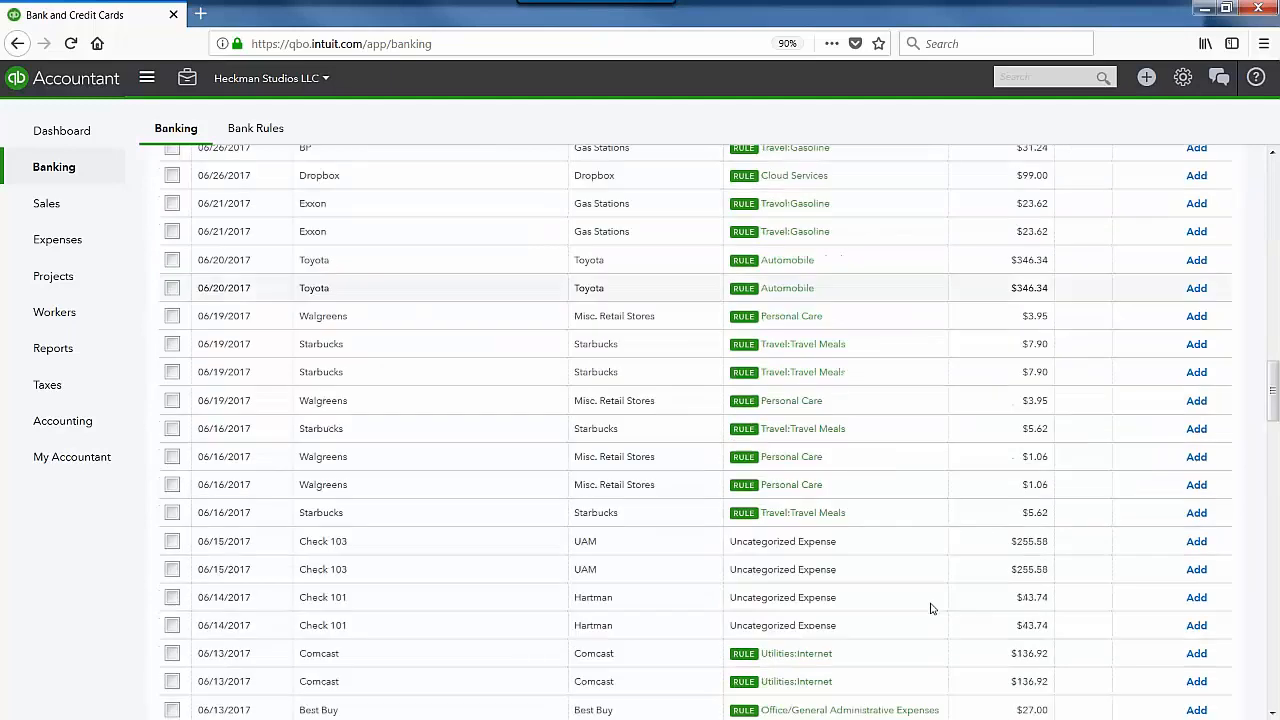
pyautogui.scroll(-10, 930, 608)
pyautogui.scroll(-10, 930, 608)
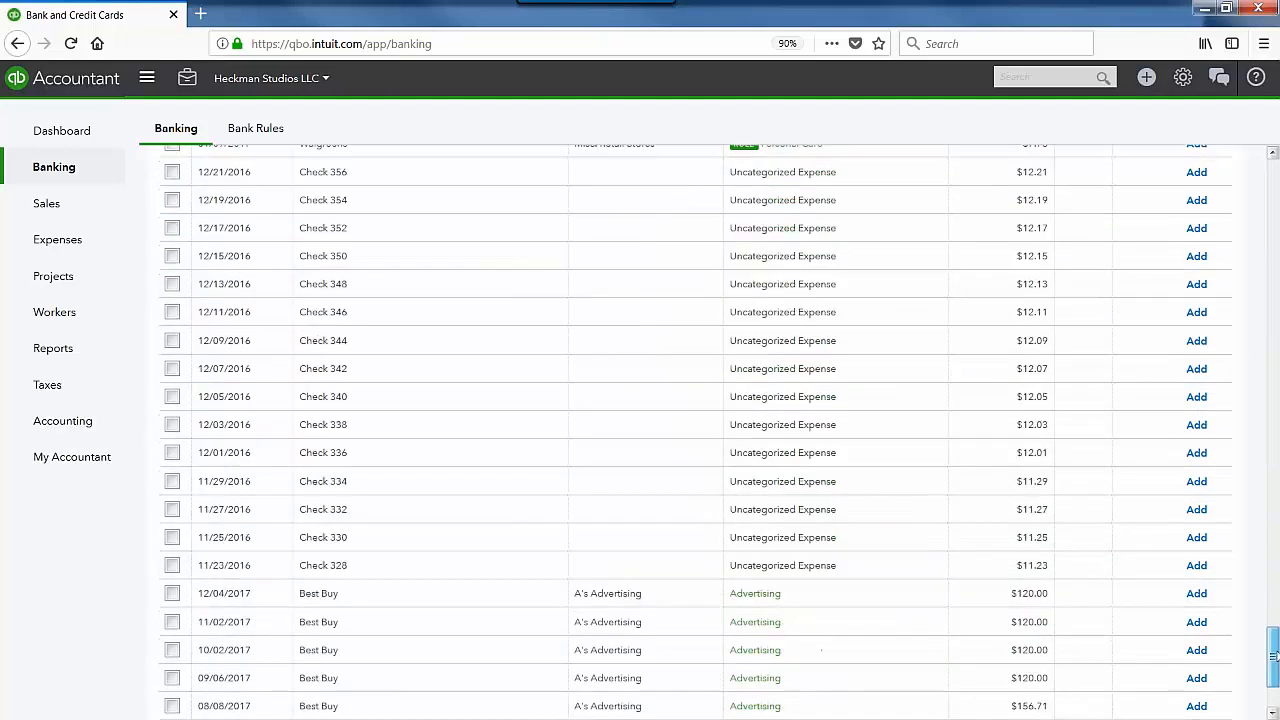
pyautogui.moveTo(1278, 700); pyautogui.dragTo(1279, 150)
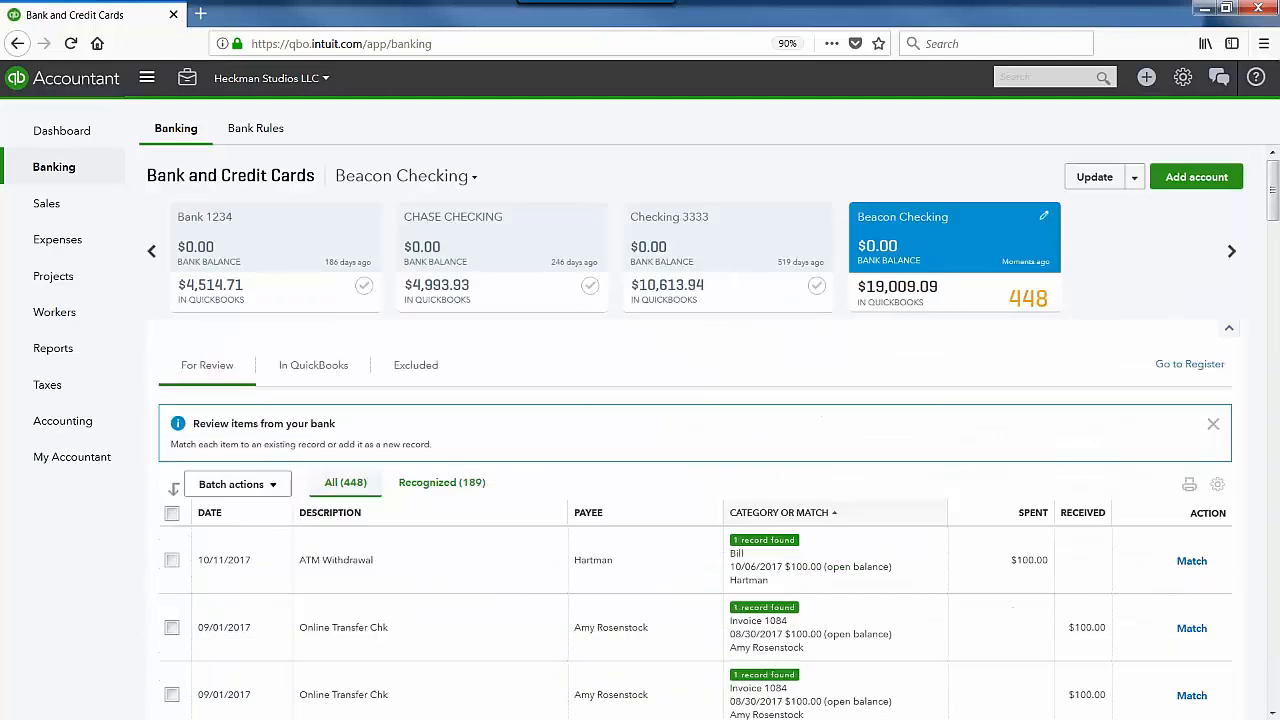
# Step: Switch to the Checking:Checking 123 account's feed with its 29 items for review
pyautogui.click(152, 253)
pyautogui.click(152, 253)
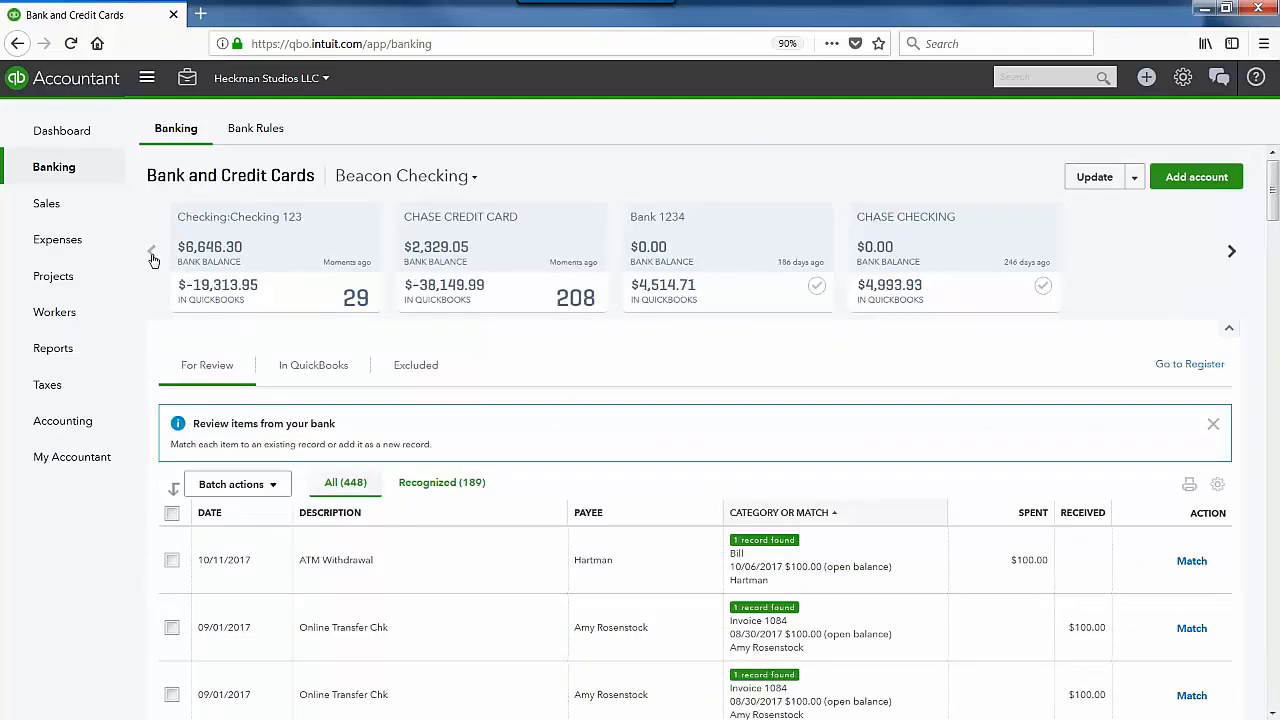
pyautogui.click(280, 250)
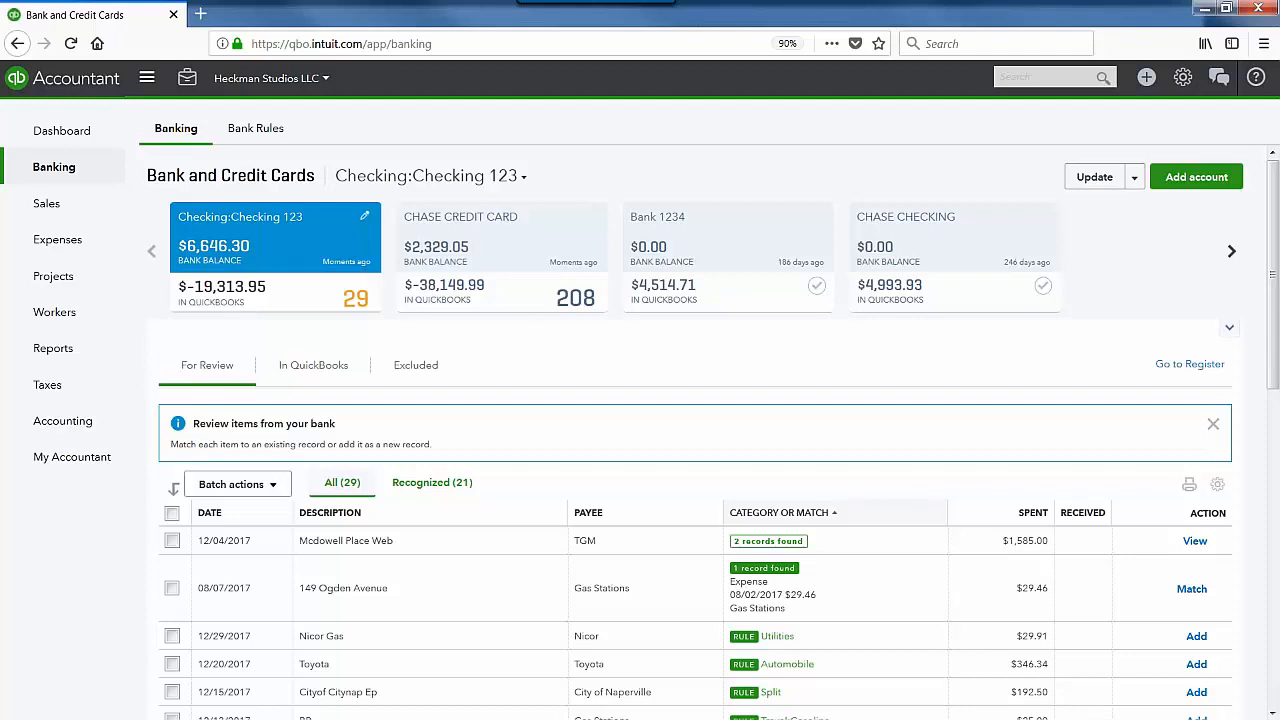
# Step: Collapse the bank account cards and sort the Checking 123 For Review list by category
pyautogui.click(1229, 327)
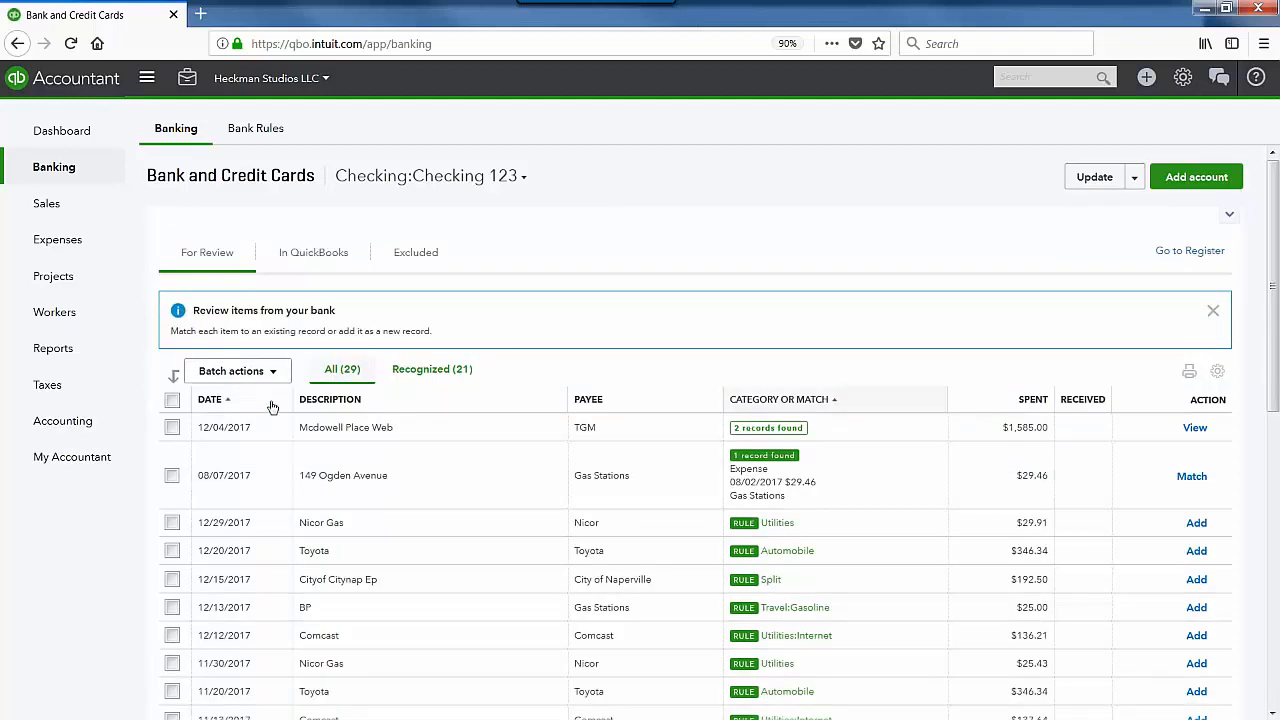
pyautogui.click(838, 399)
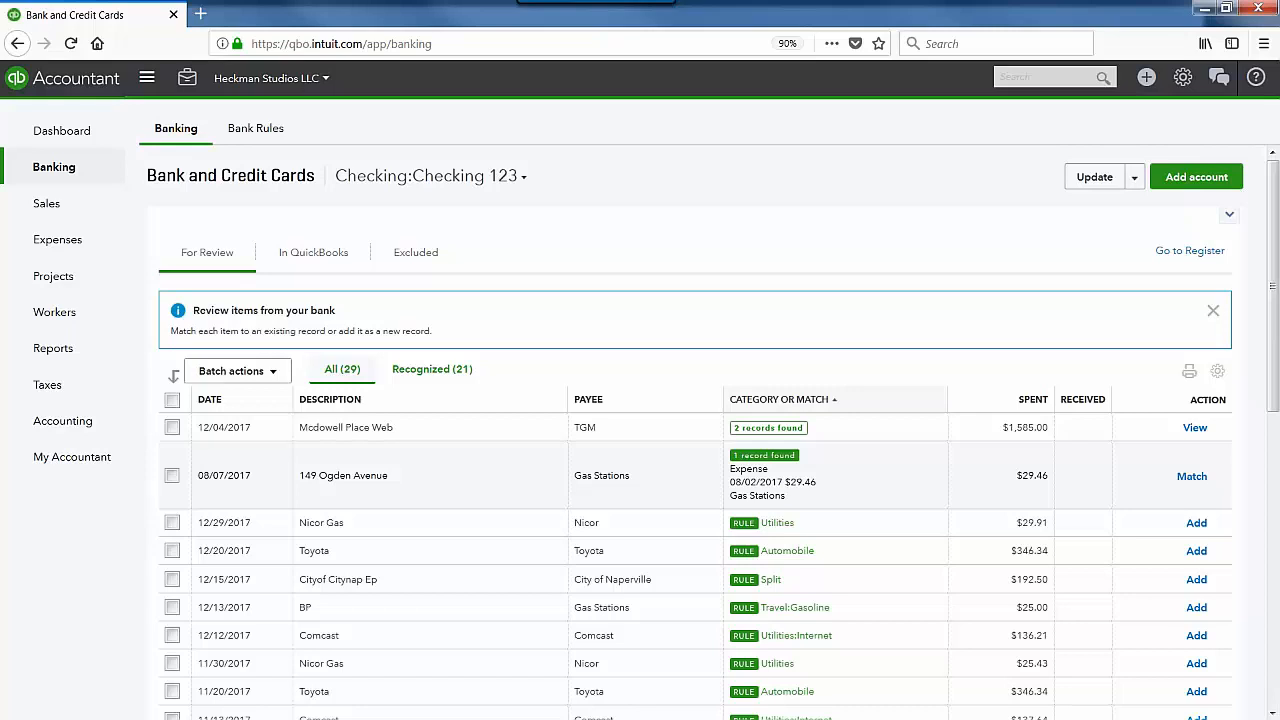
# Step: Turn on Show bank details to view the Bank Detail column, then turn it back off
pyautogui.click(1218, 372)
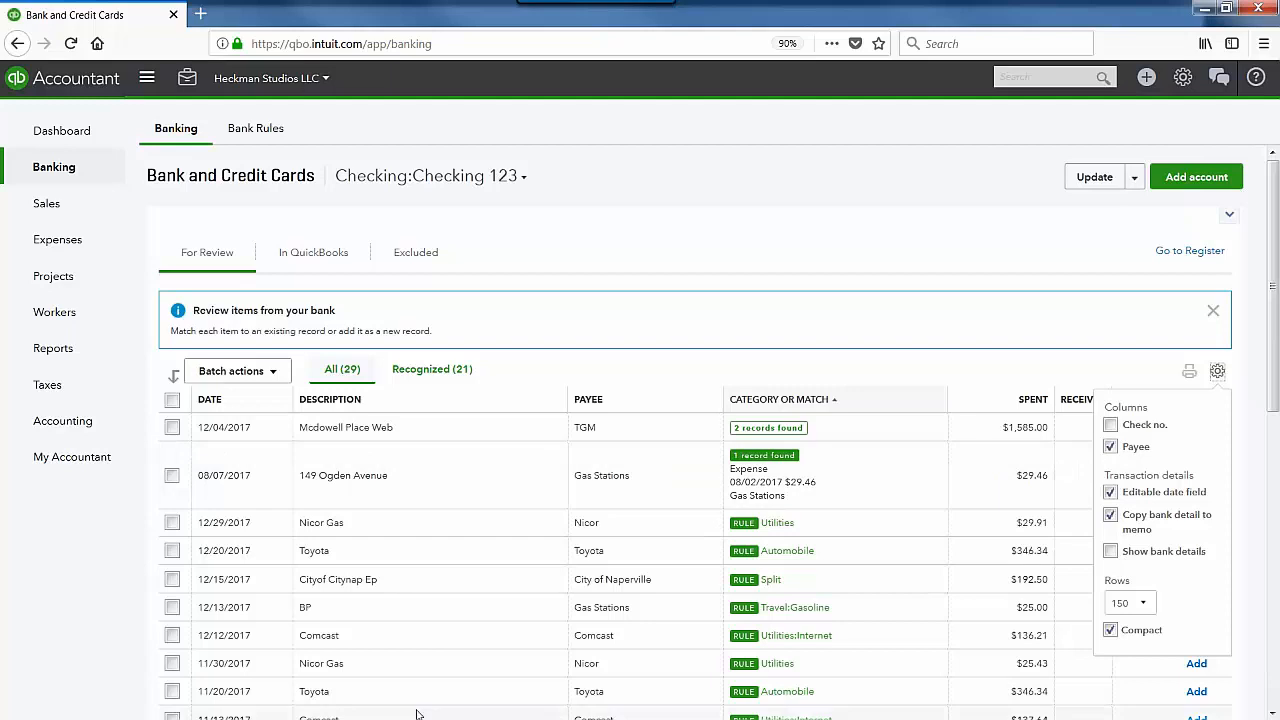
pyautogui.click(1111, 552)
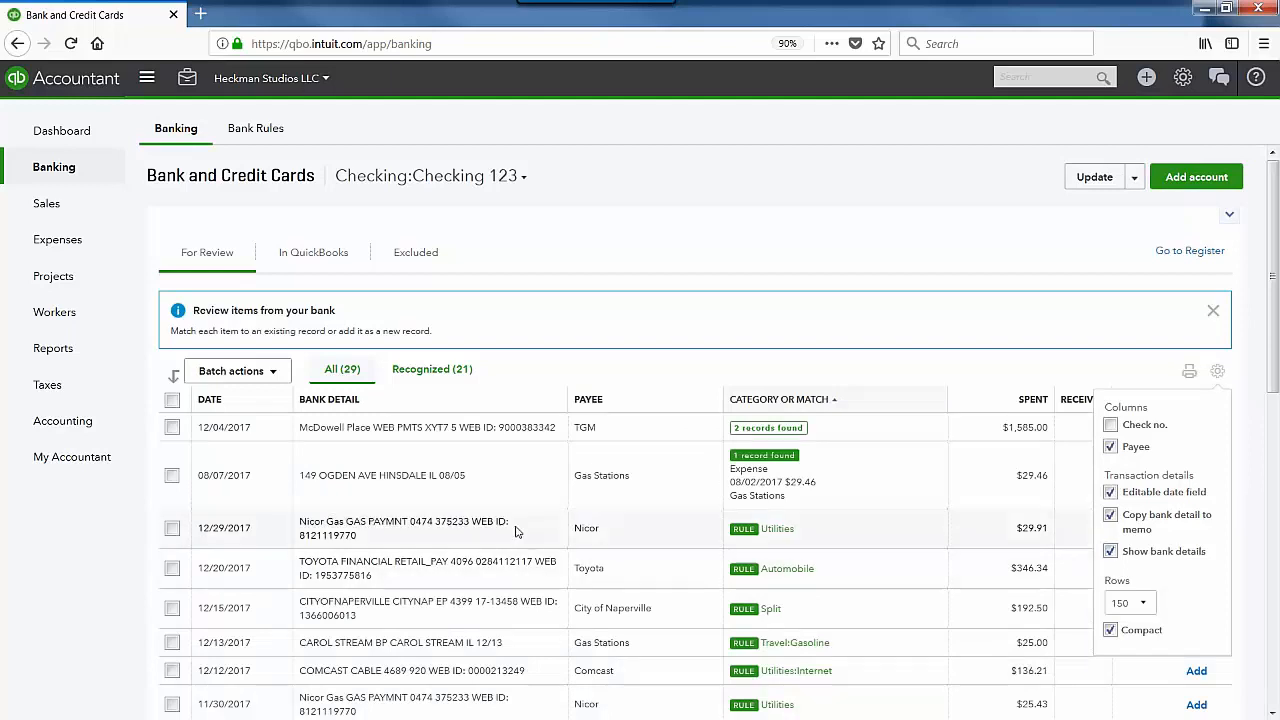
pyautogui.scroll(-3, 703, 570)
pyautogui.scroll(-2, 695, 432)
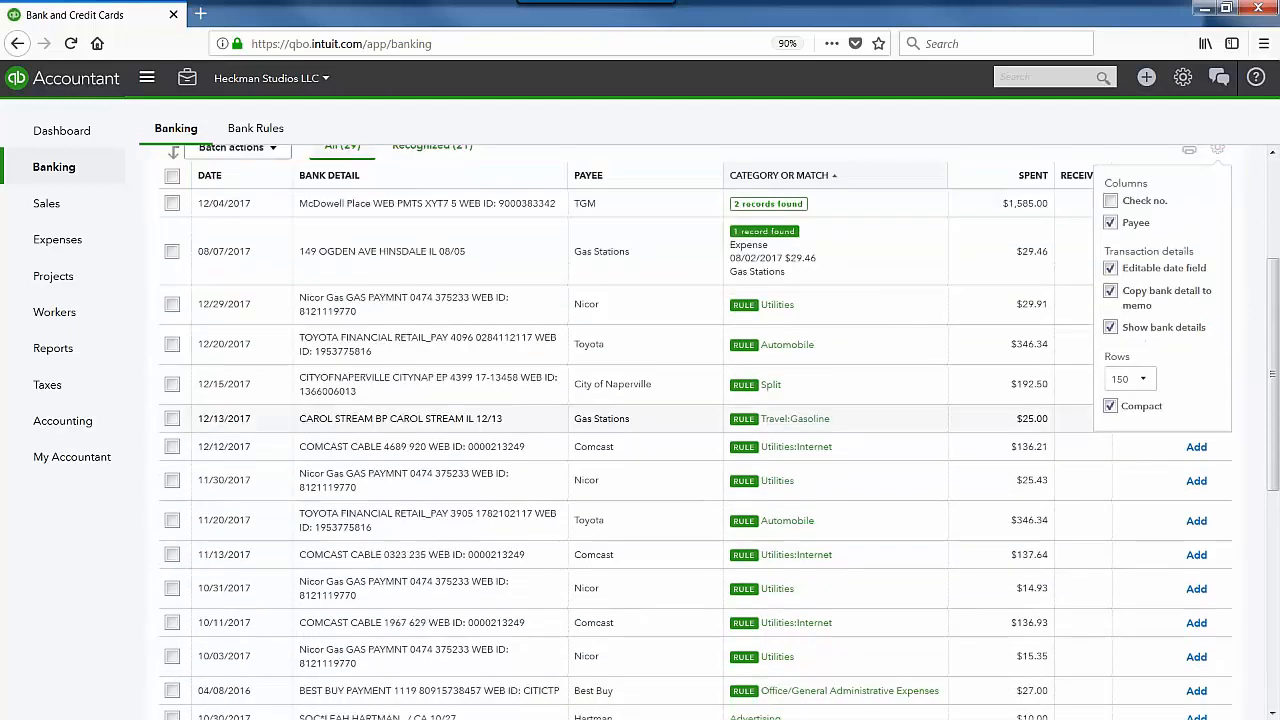
pyautogui.scroll(2, 700, 553)
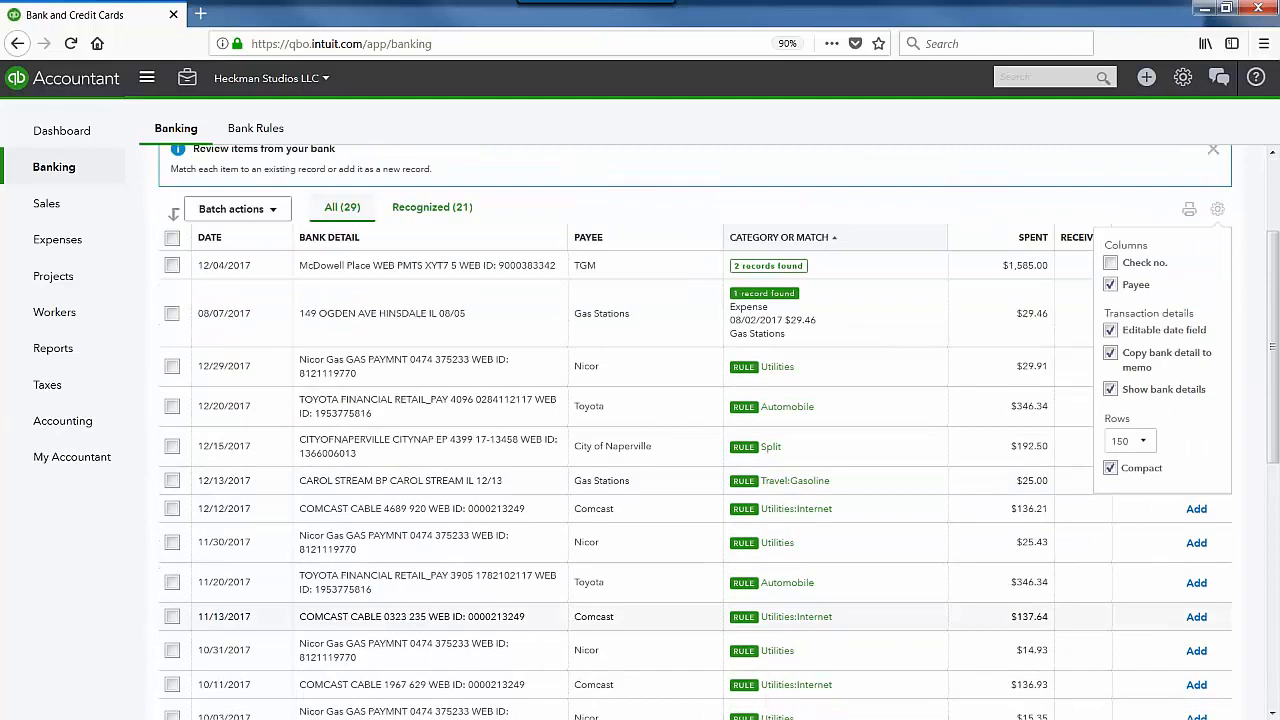
pyautogui.scroll(2, 1115, 558)
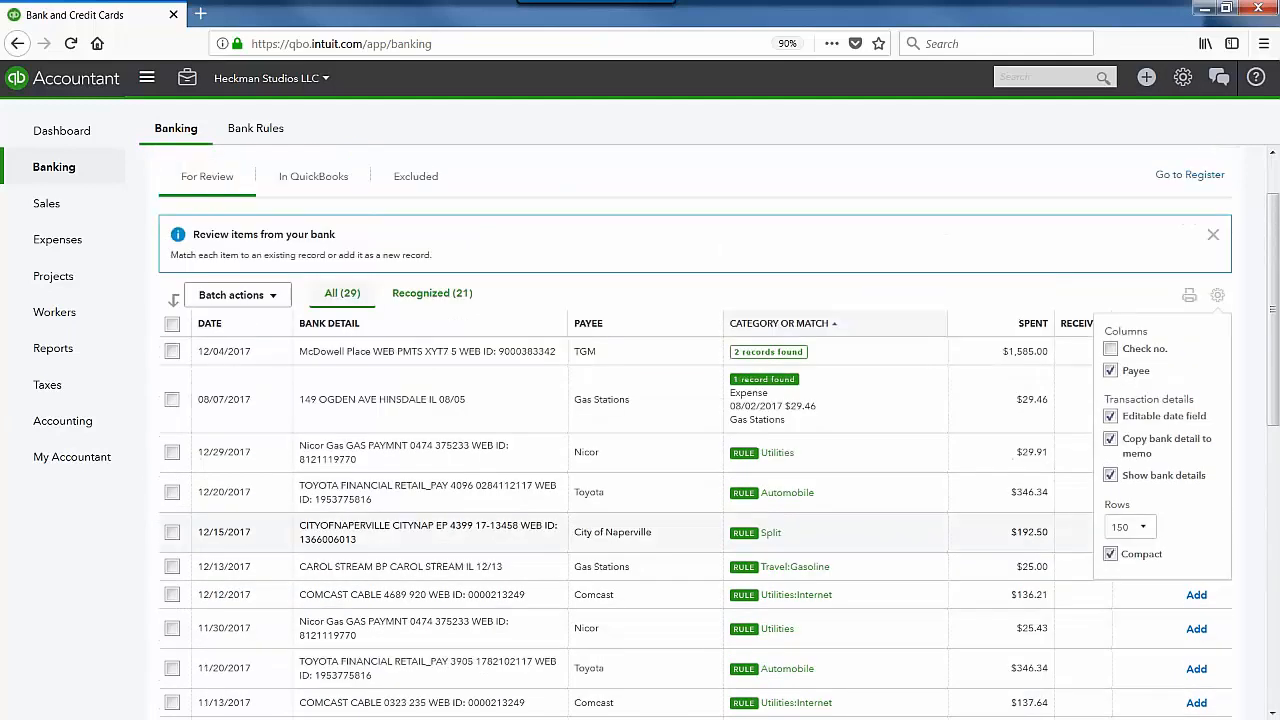
pyautogui.click(1124, 551)
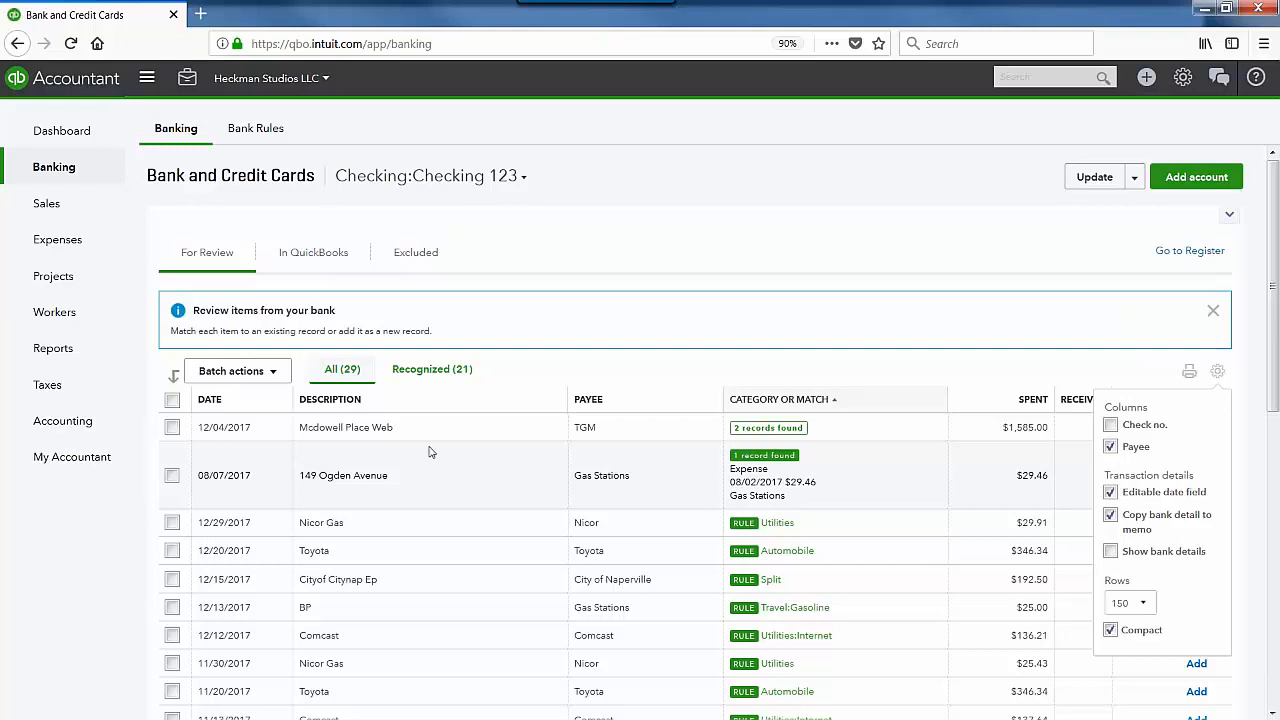
# Step: Expand the 12/20/2017 Toyota transaction to review its details, then collapse it again
pyautogui.click(399, 550)
pyautogui.scroll(-3, 399, 550)
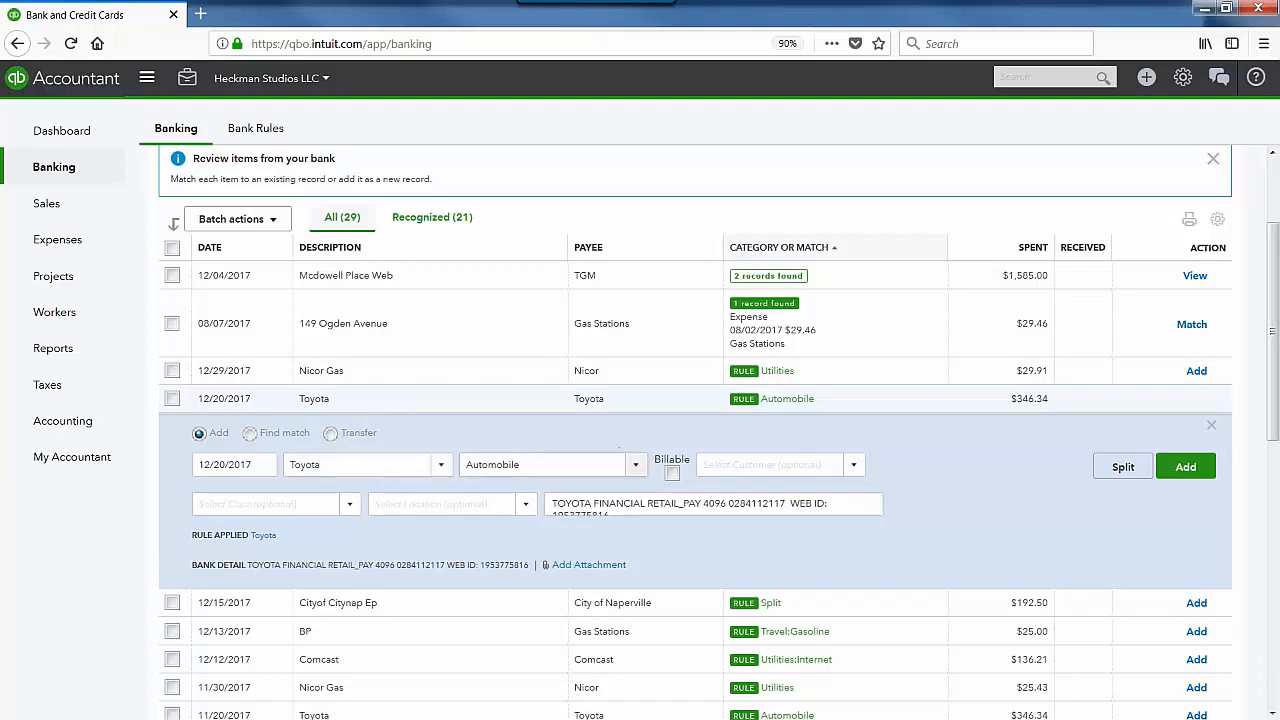
pyautogui.scroll(2, 695, 440)
pyautogui.click(1210, 577)
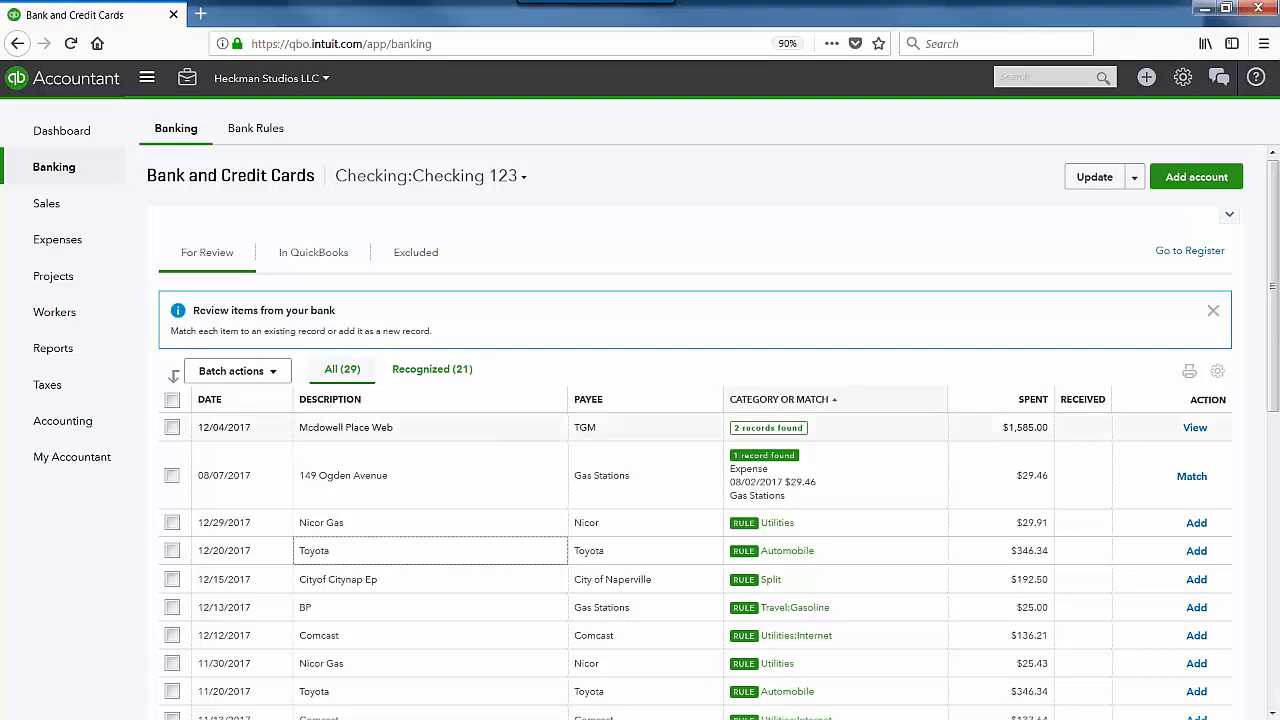
pyautogui.click(510, 428)
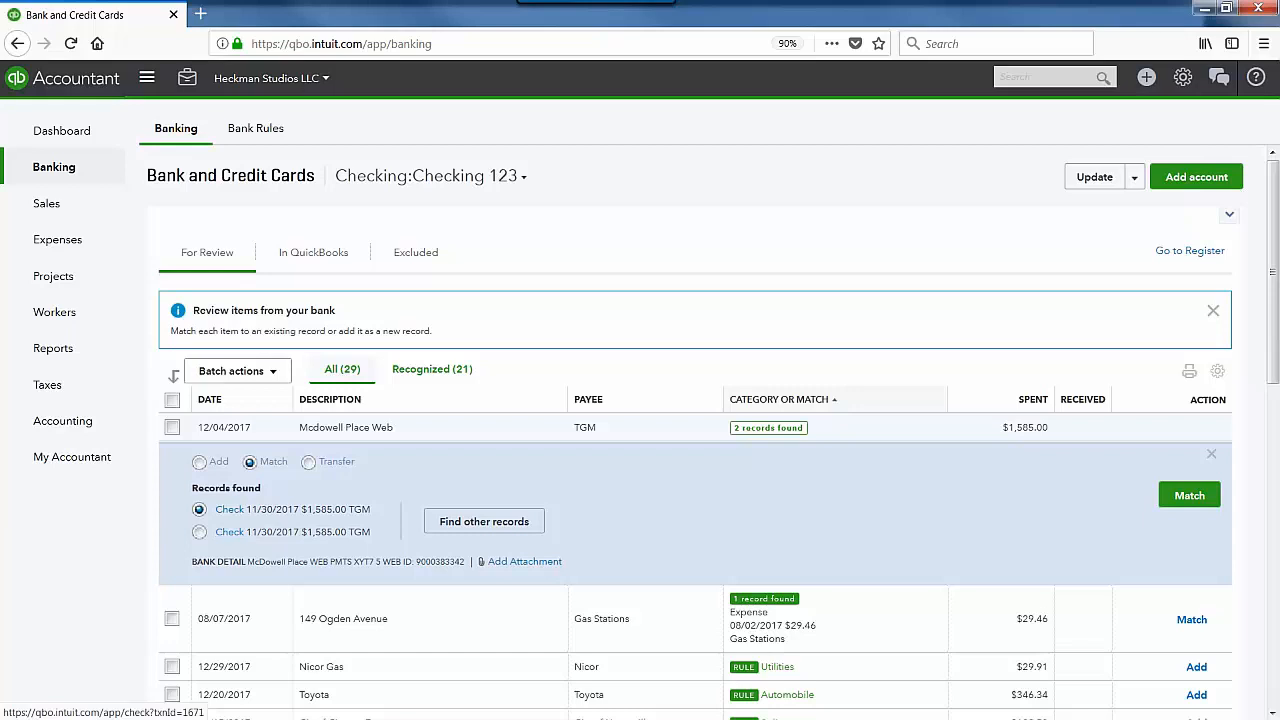
pyautogui.click(229, 509)
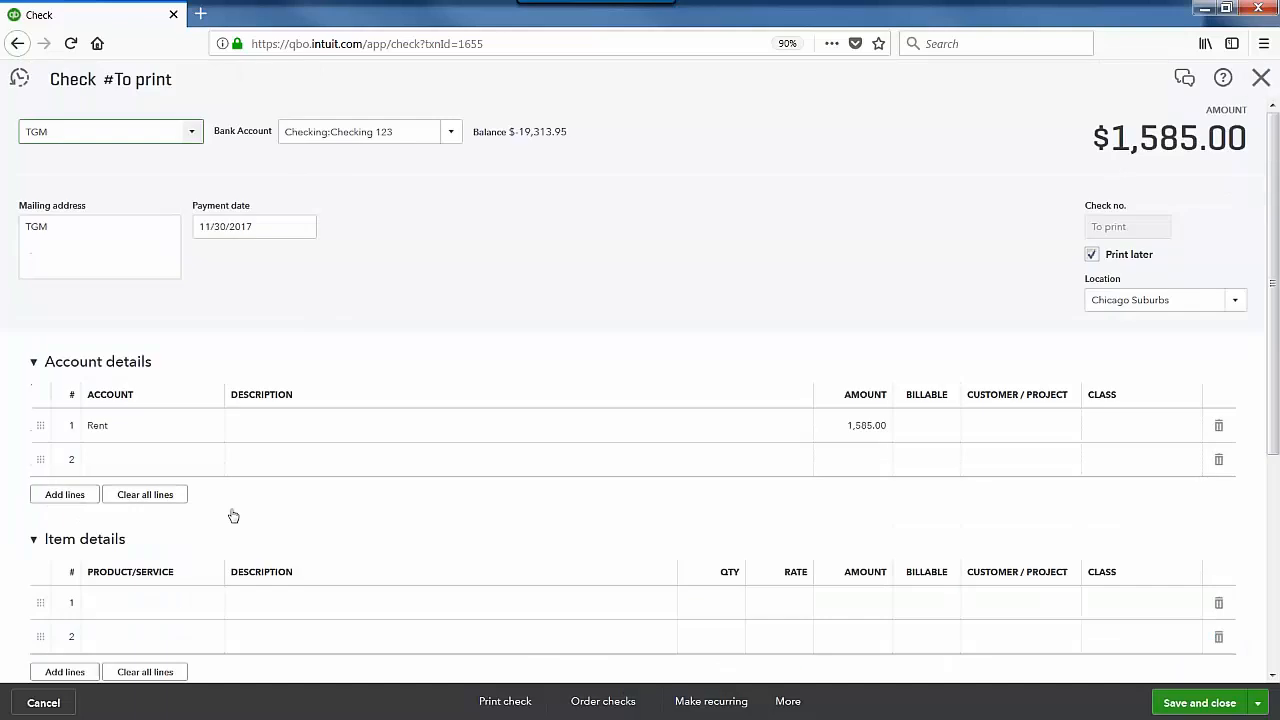
pyautogui.click(1261, 78)
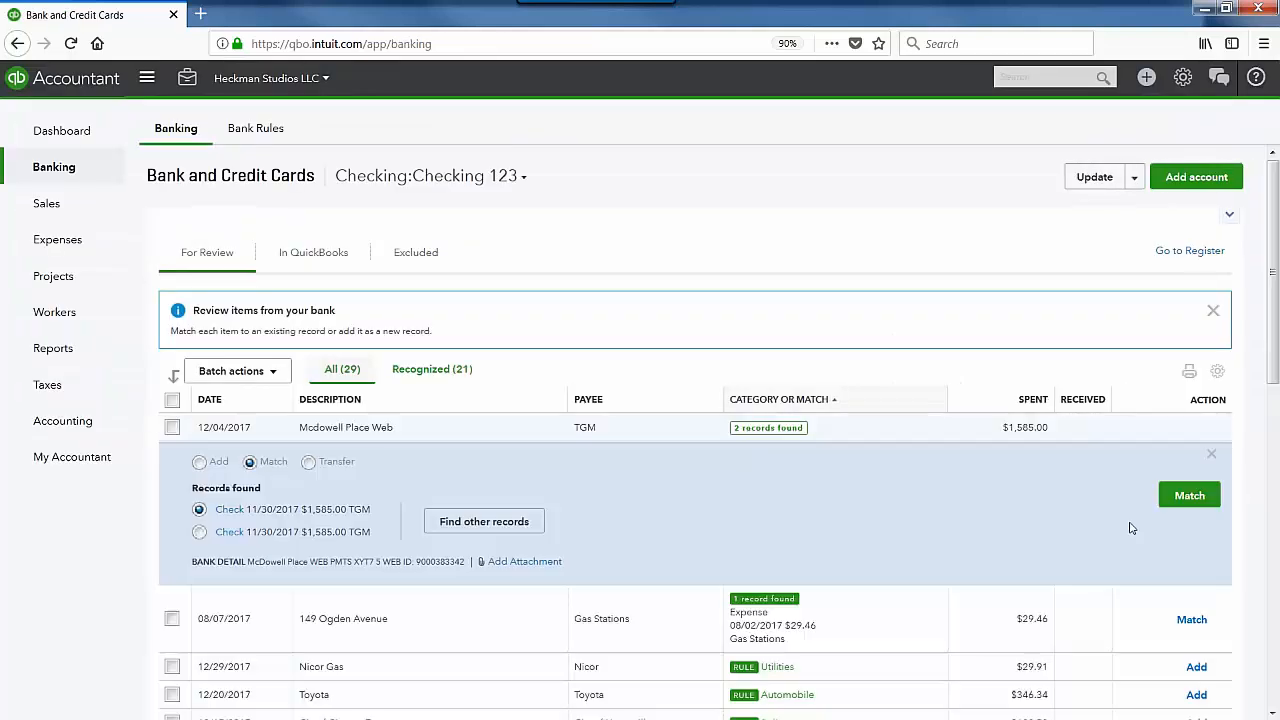
pyautogui.click(1189, 495)
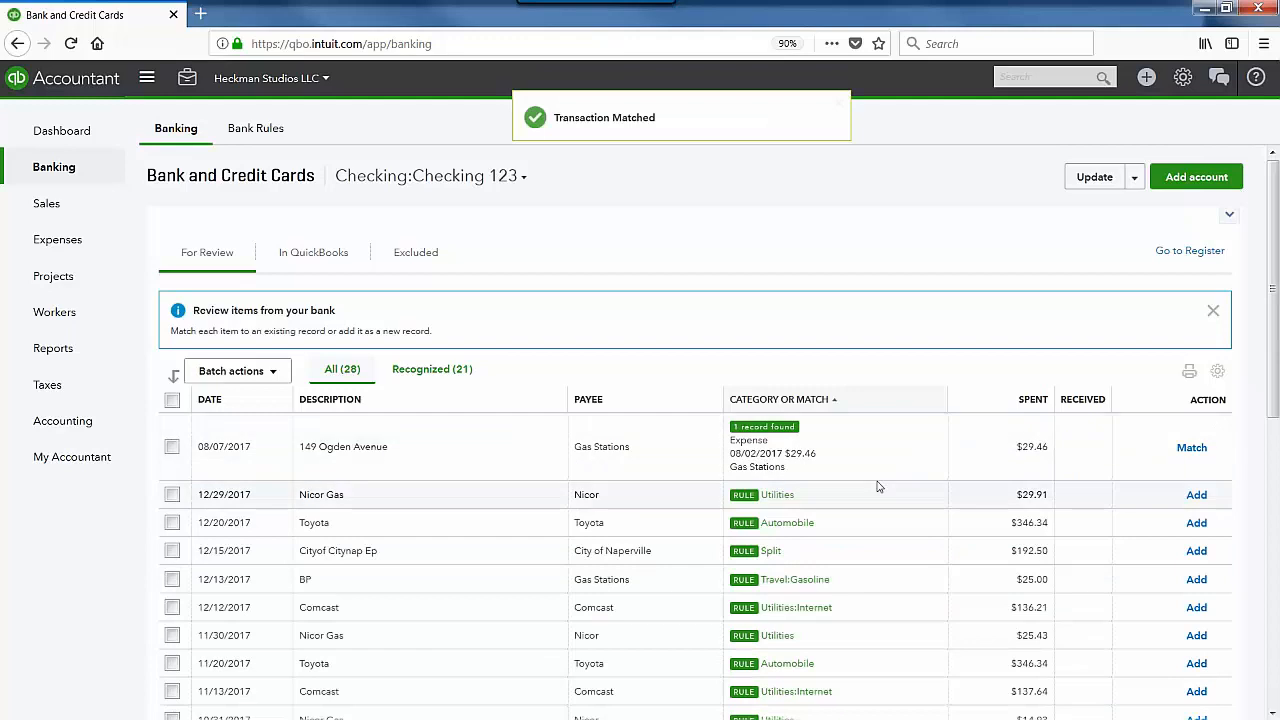
pyautogui.click(800, 440)
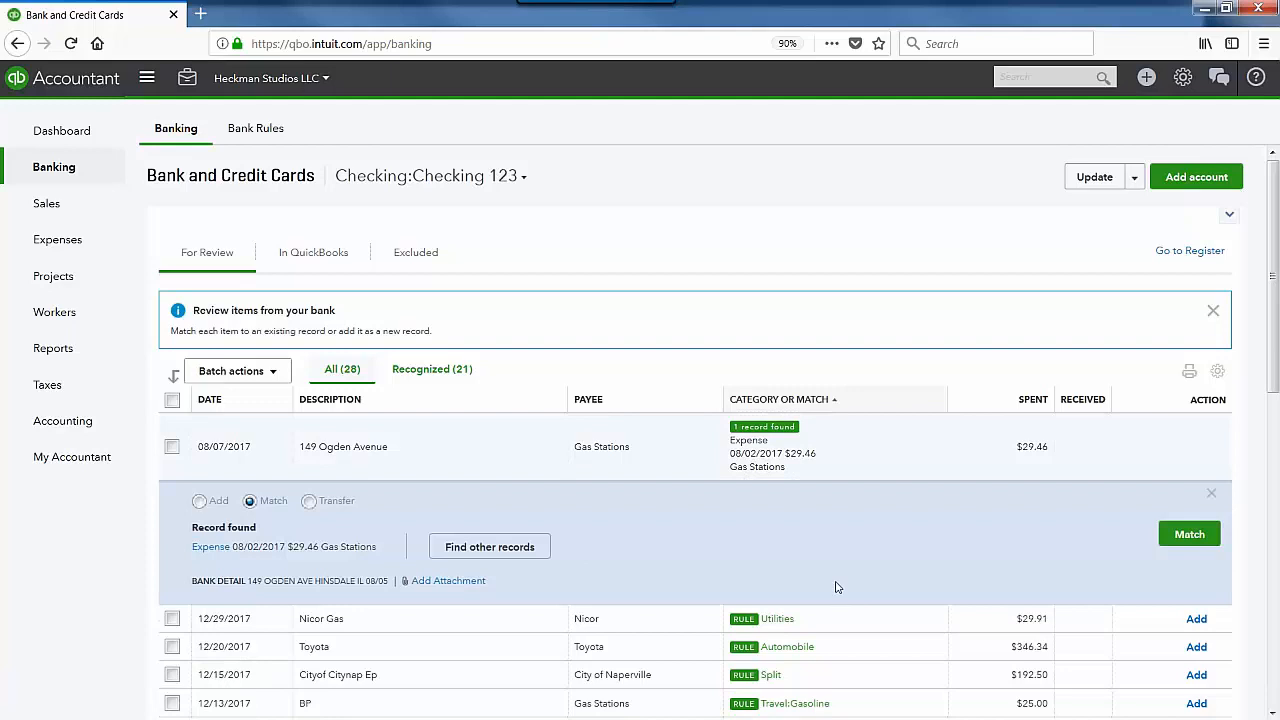
pyautogui.click(1175, 537)
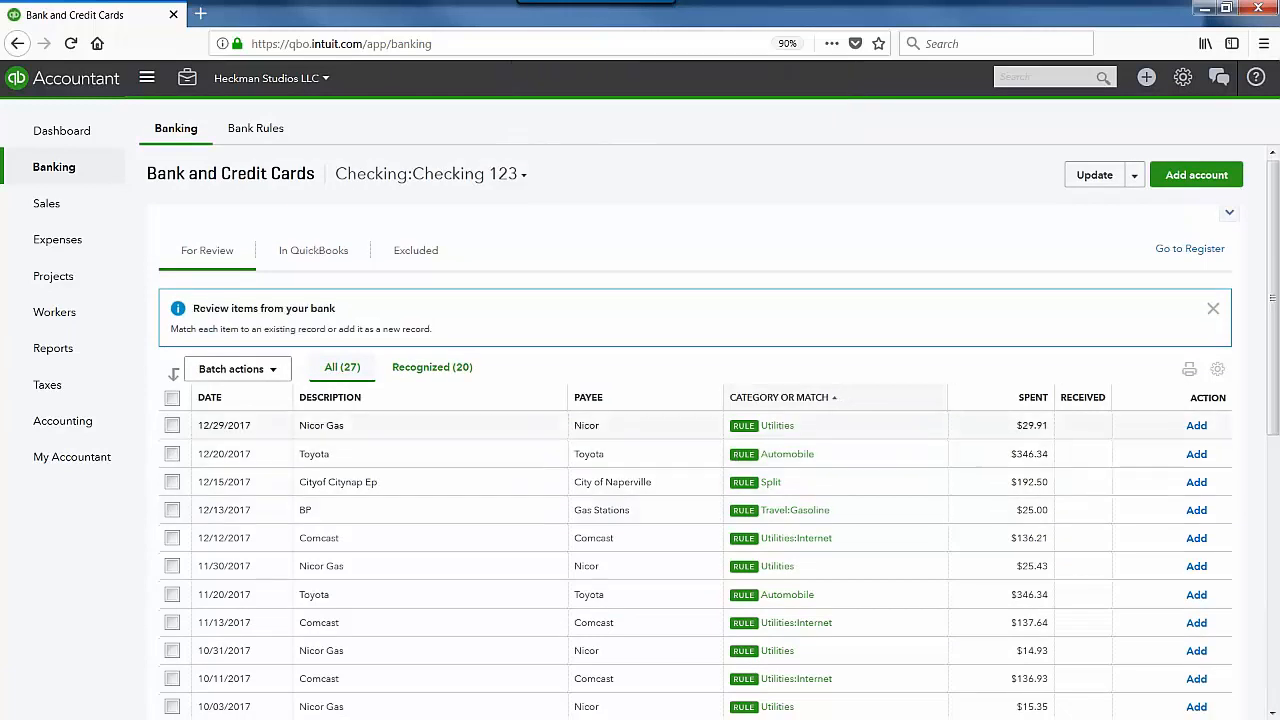
# Step: Expand Online Transfer Mma, then open the 01/08/2018 Woodman's Food $11.06 transaction for editing
pyautogui.scroll(-5, 695, 430)
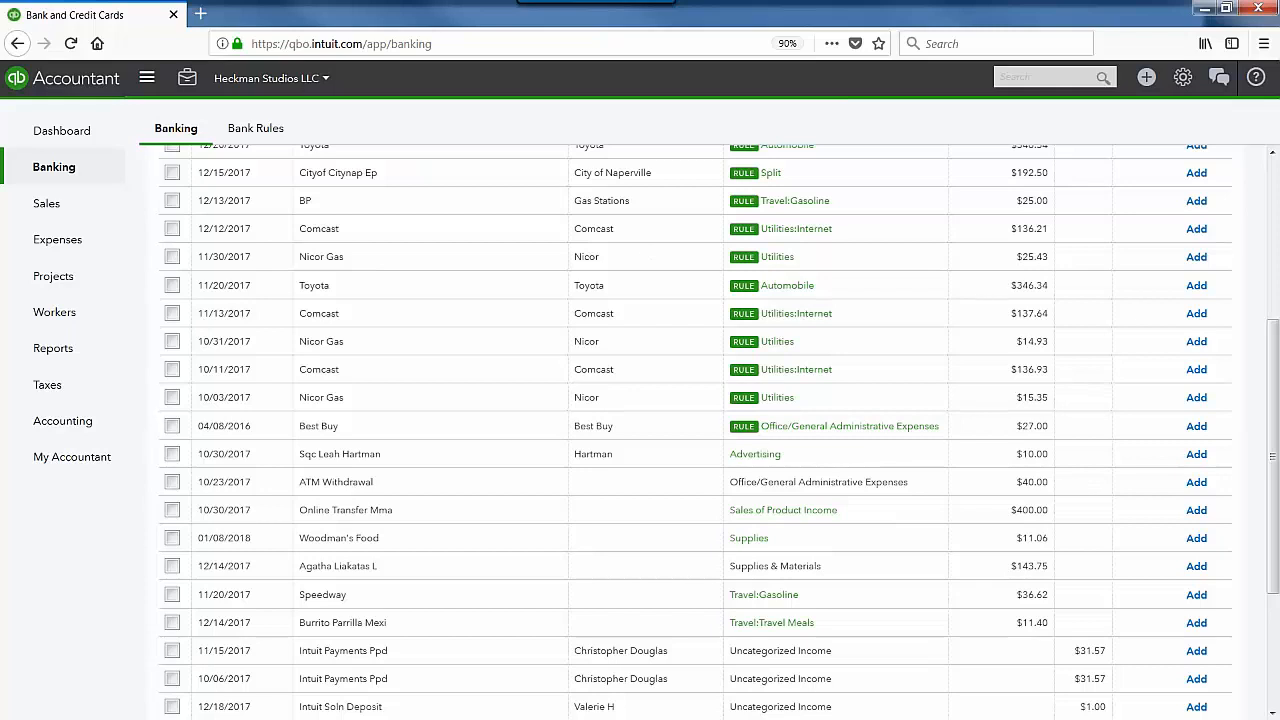
pyautogui.scroll(-3, 770, 277)
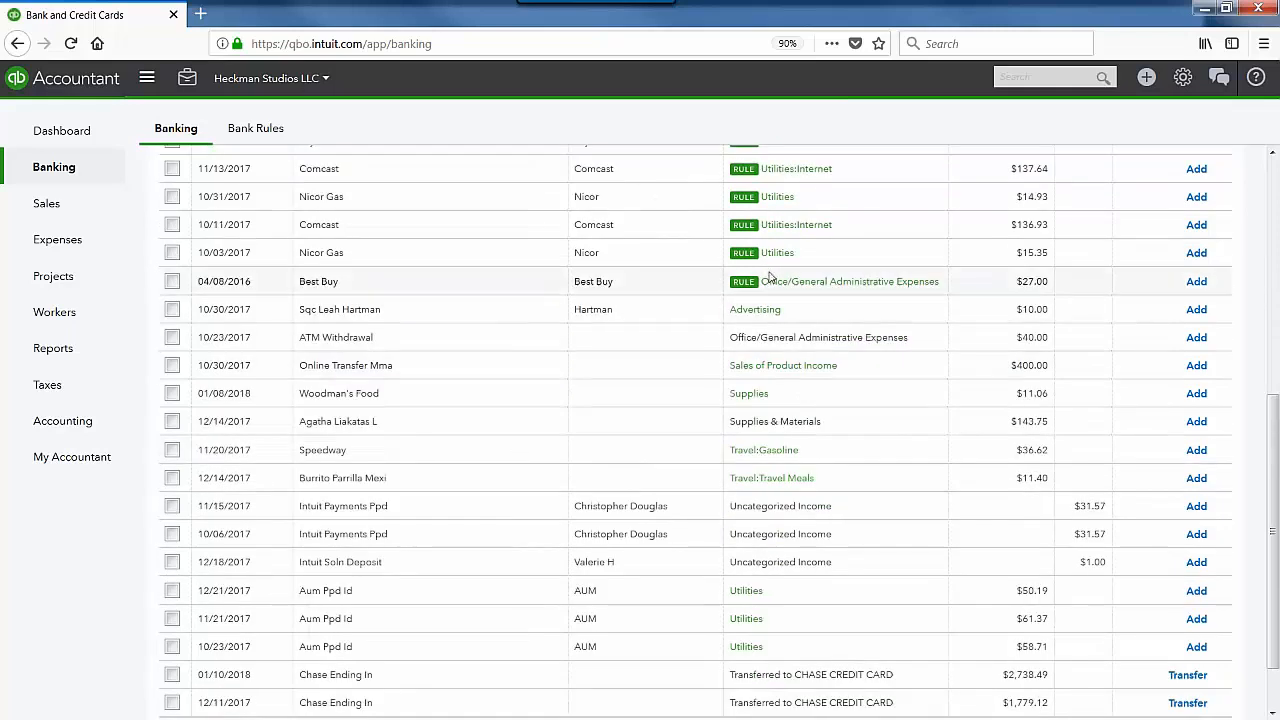
pyautogui.scroll(3, 770, 277)
pyautogui.scroll(-4, 770, 290)
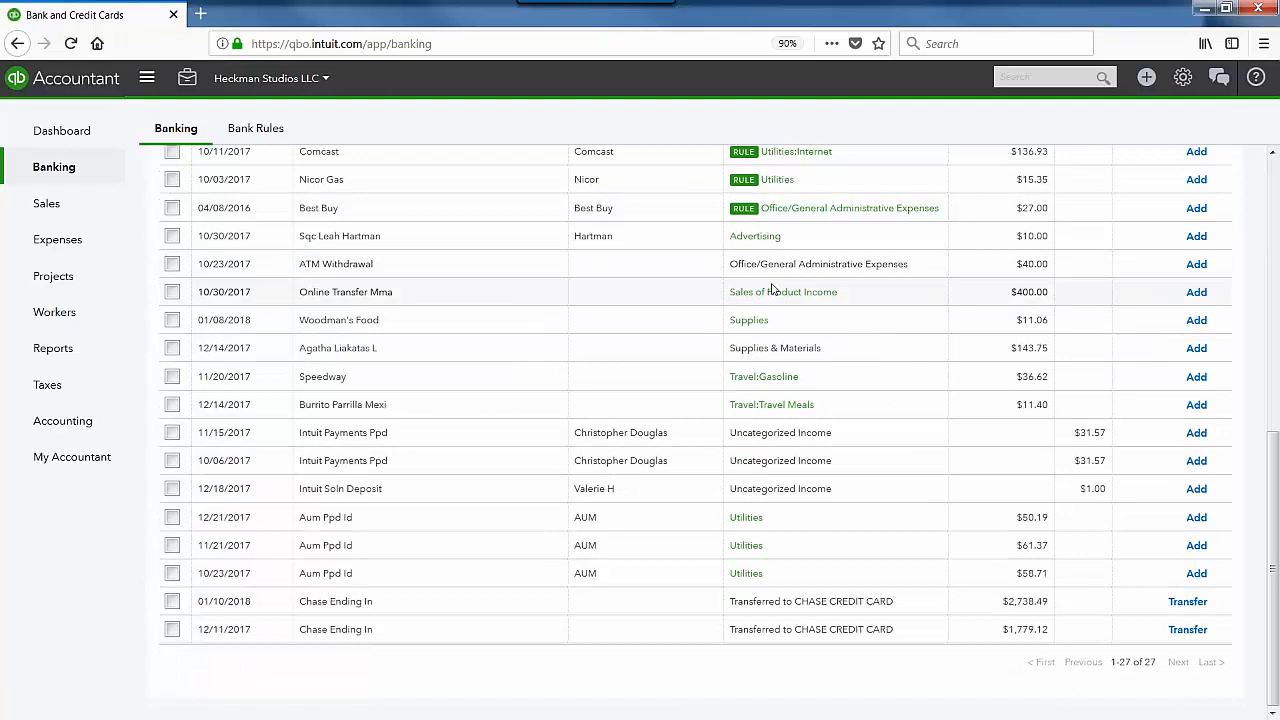
pyautogui.click(800, 291)
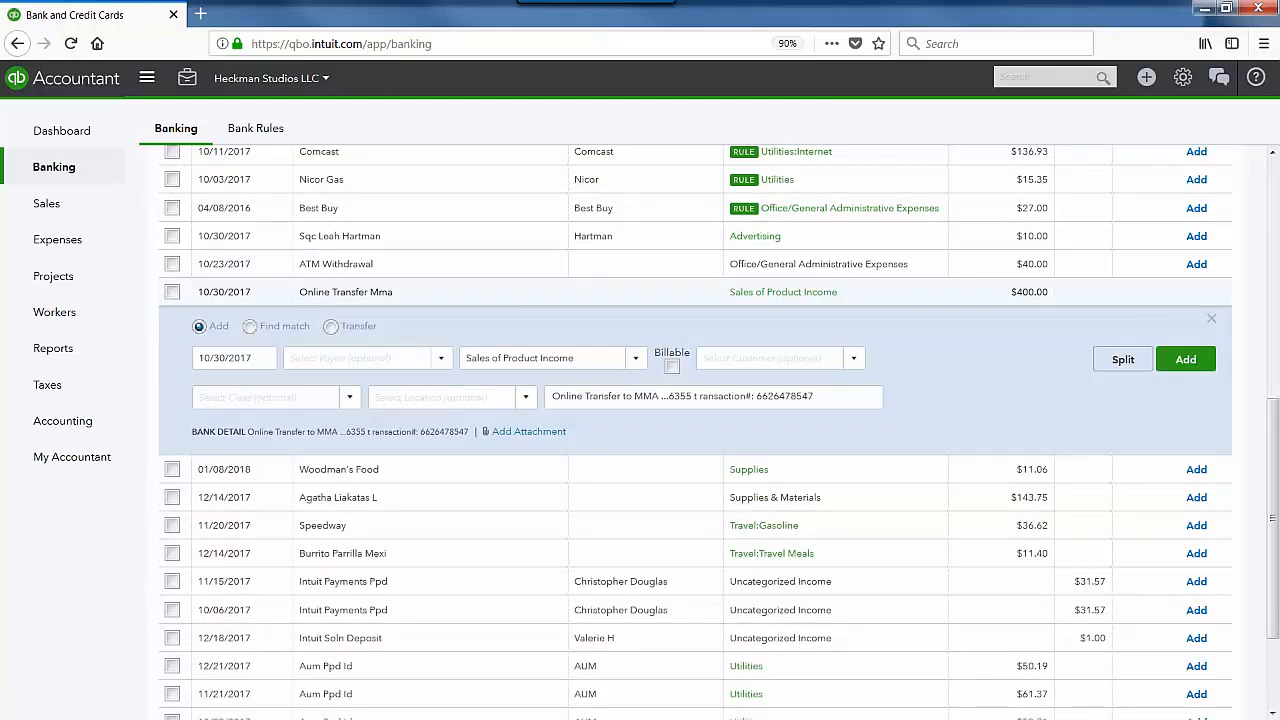
pyautogui.scroll(-1, 695, 430)
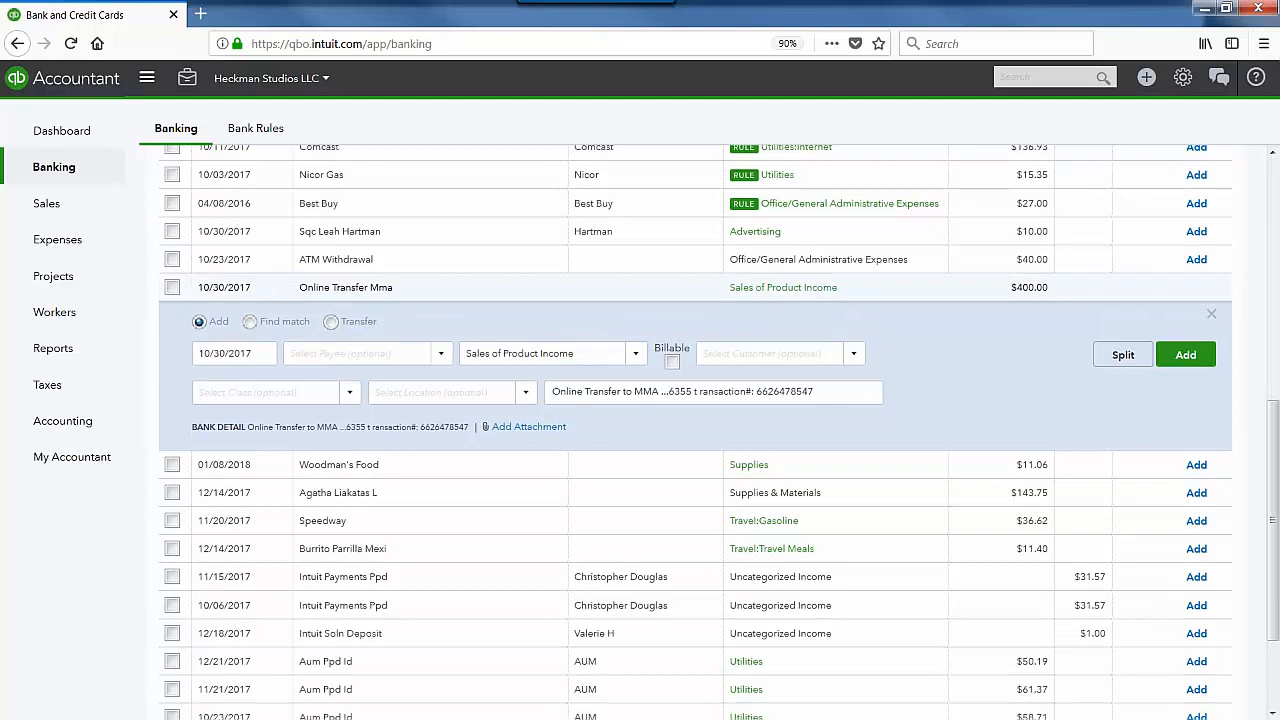
pyautogui.scroll(-2, 806, 320)
pyautogui.click(806, 318)
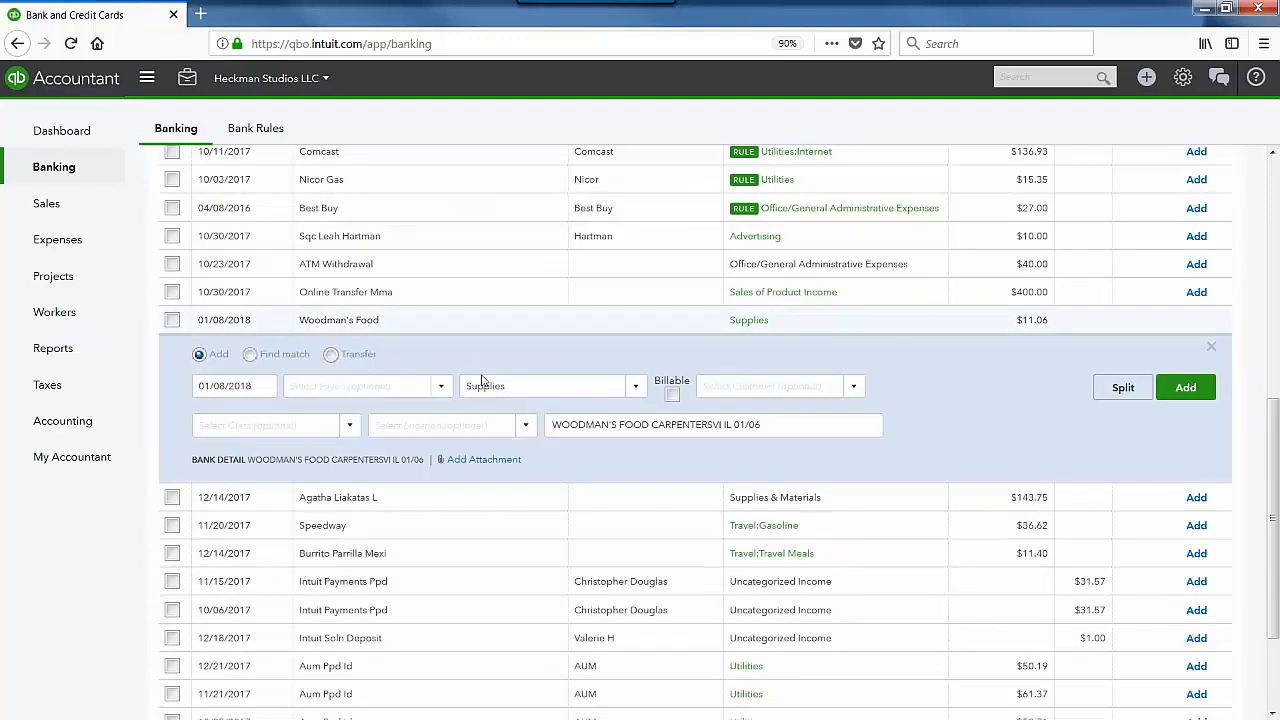
# Step: Enter Woodmans Food as payee and recategorize the $11.06 charge from Supplies to Travel
pyautogui.click(392, 396)
pyautogui.write('wood')
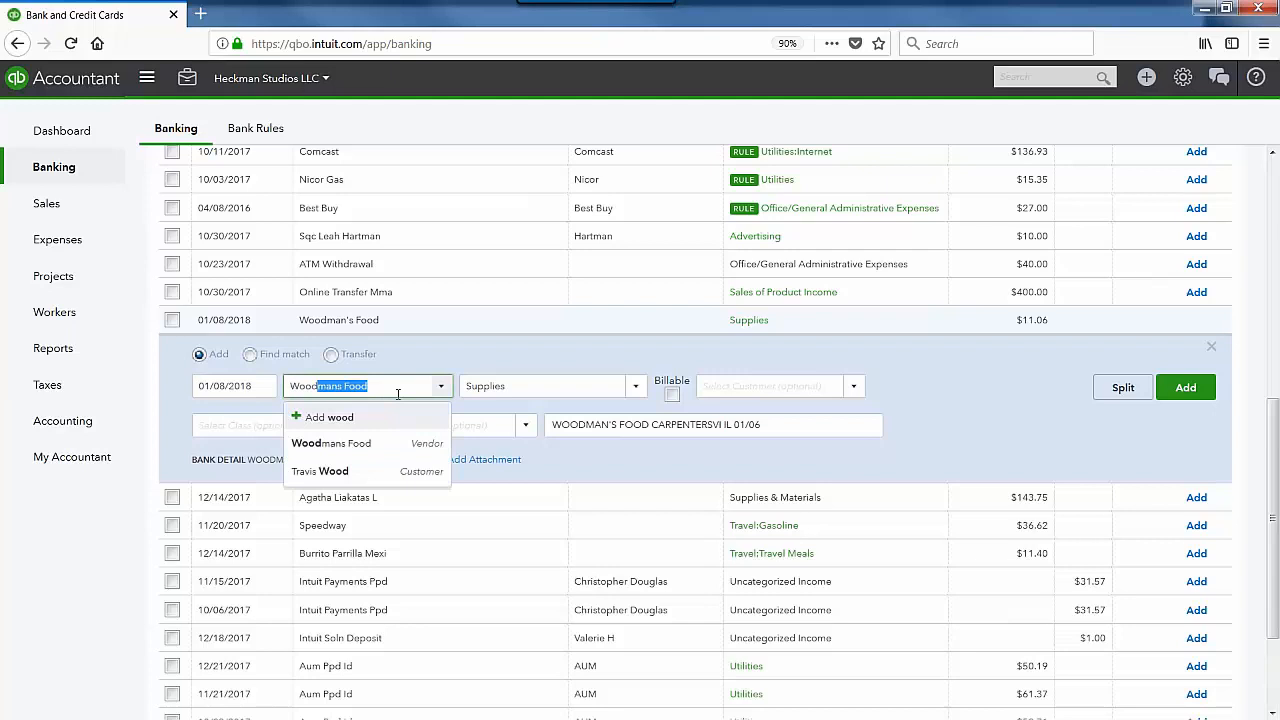
pyautogui.press('Tab')
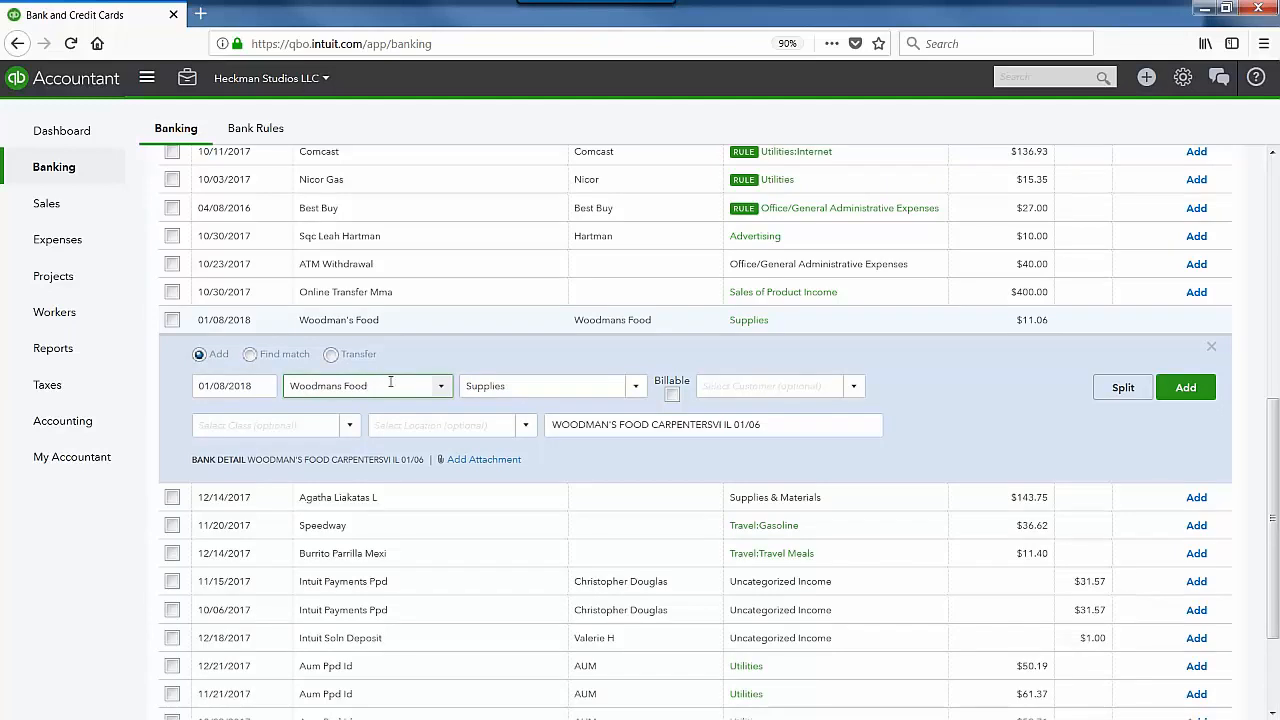
pyautogui.click(570, 387)
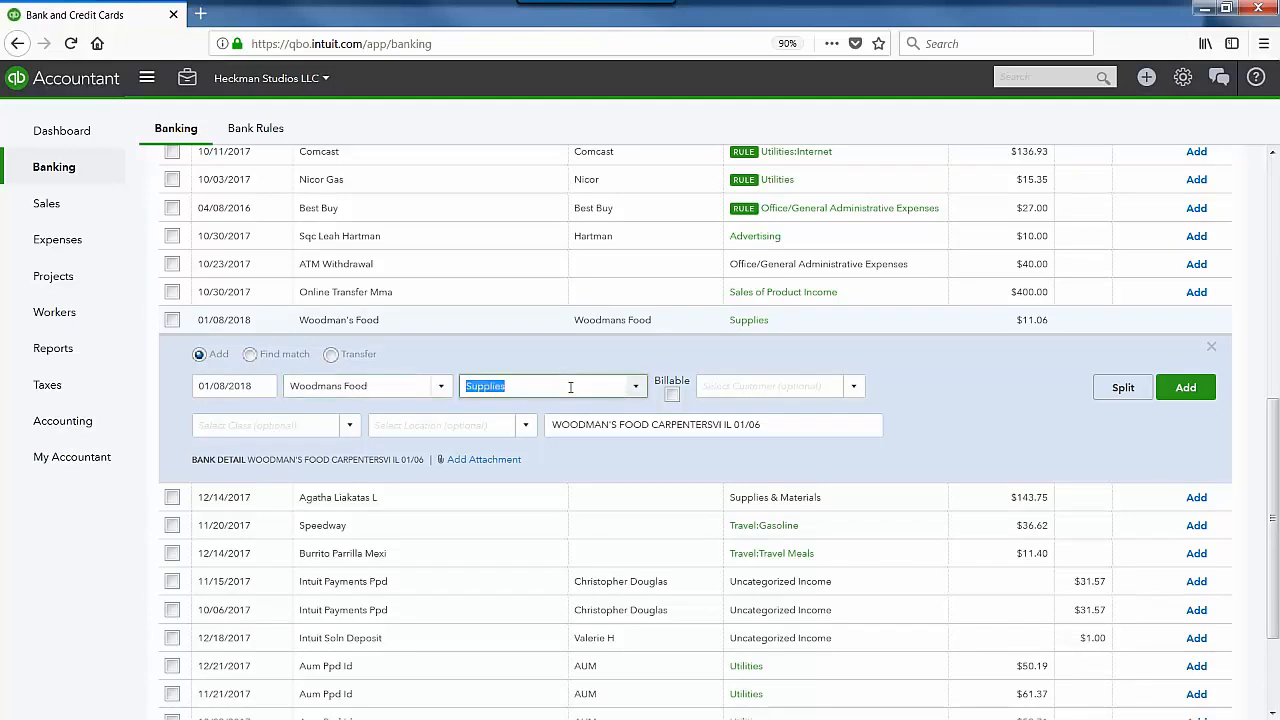
pyautogui.write('trav')
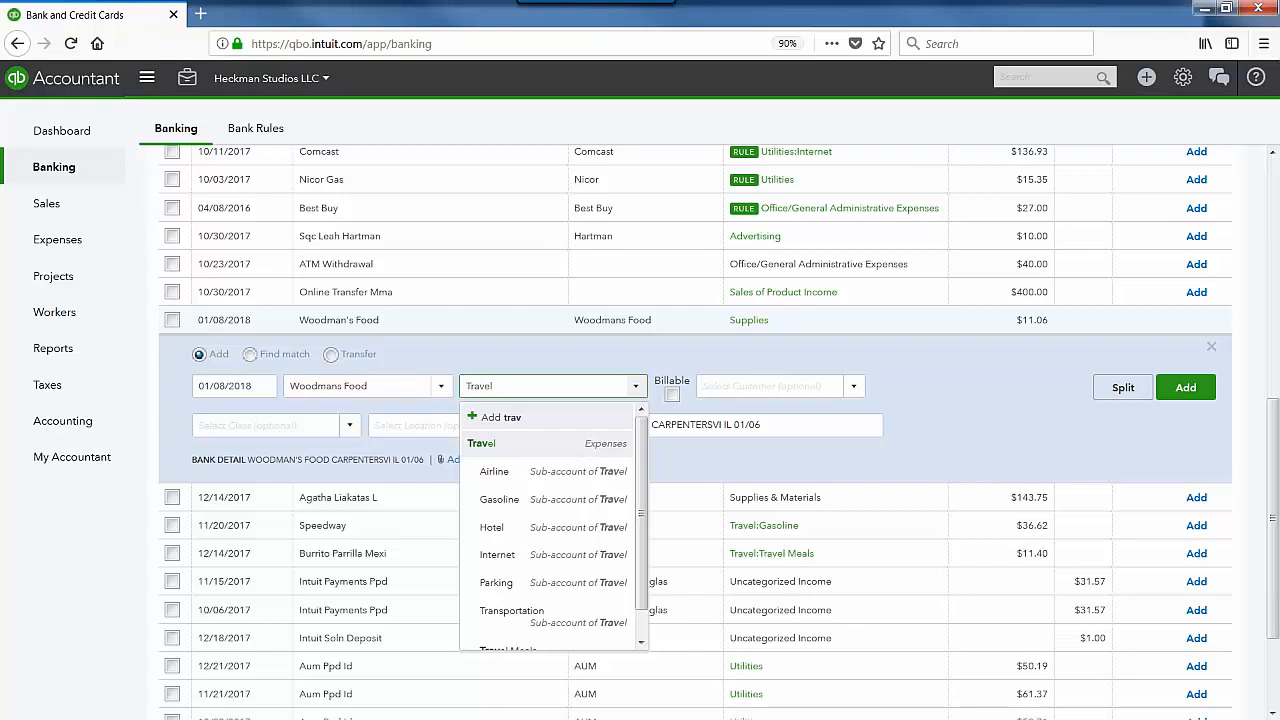
pyautogui.press('Return')
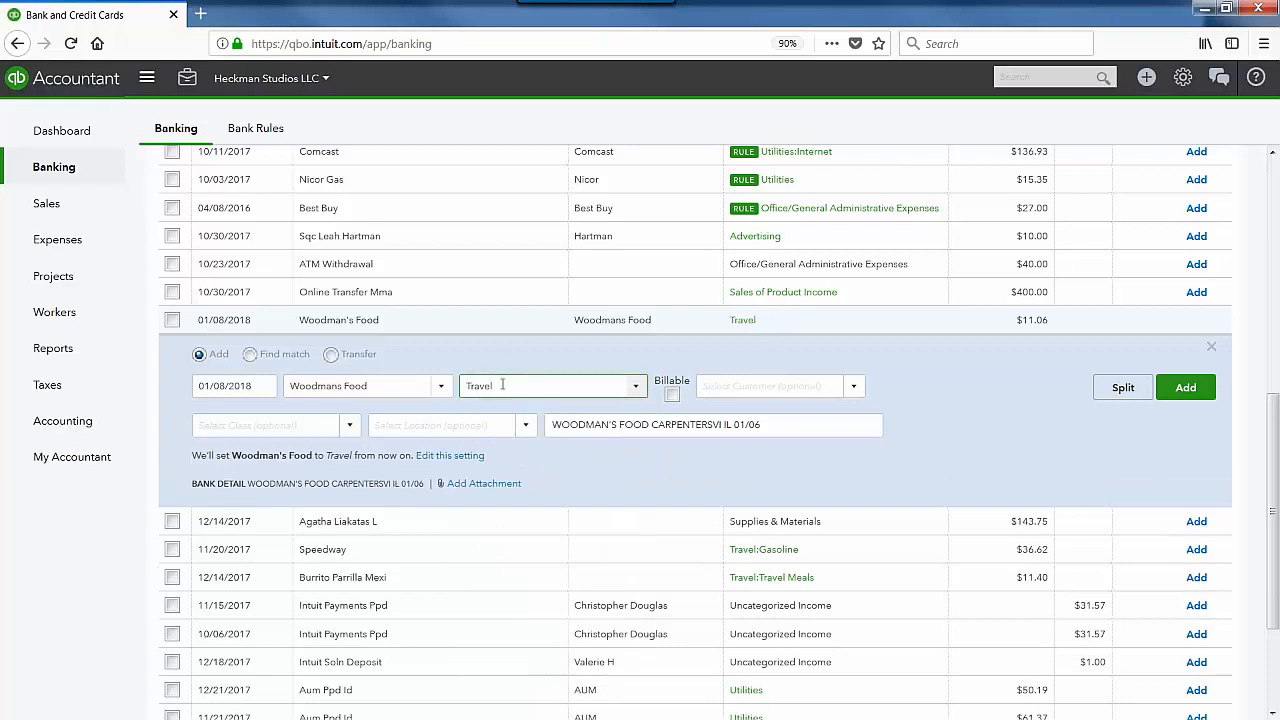
pyautogui.moveTo(192, 455); pyautogui.dragTo(410, 456)
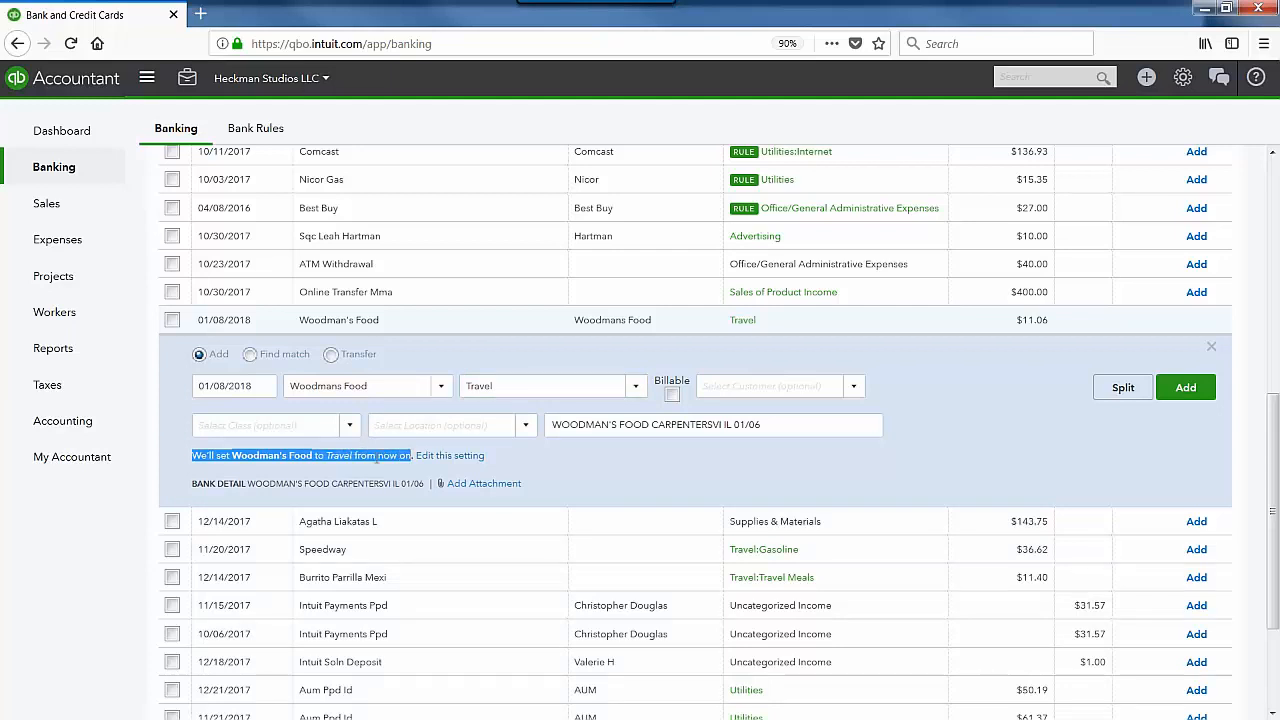
pyautogui.click(553, 479)
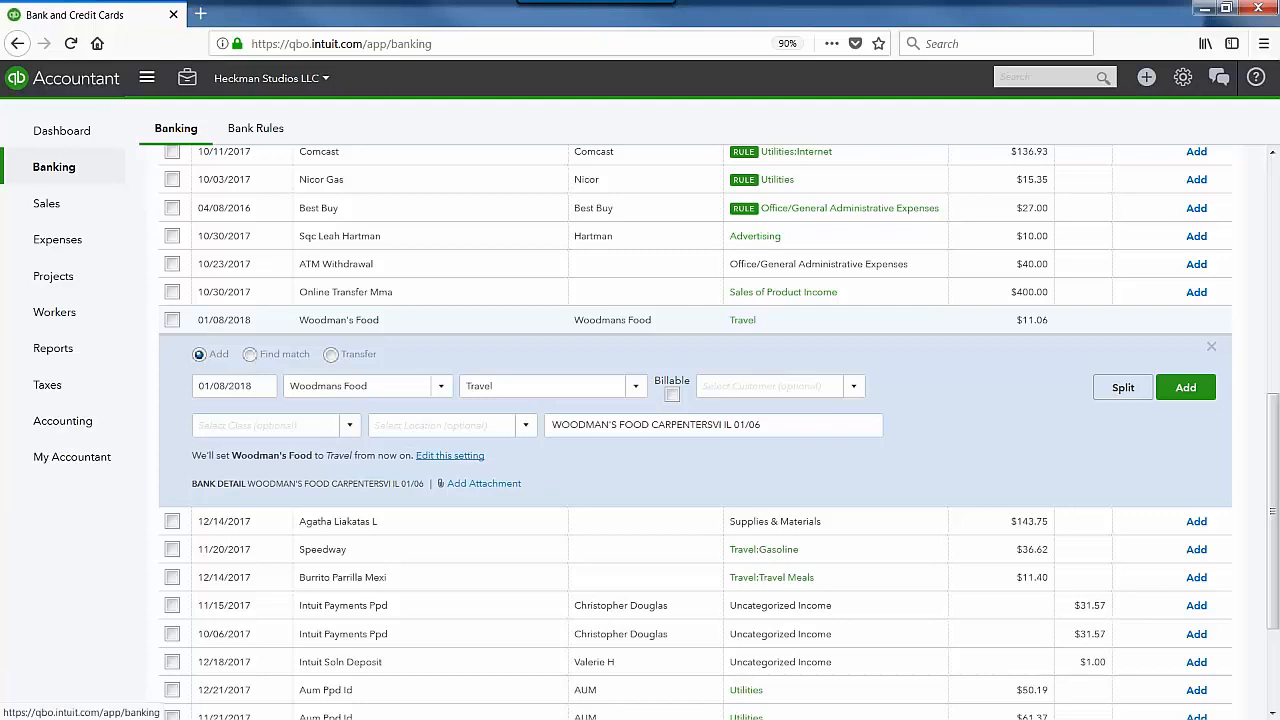
# Step: Review the categorization setting, Customer list and Split option, then add the $11.06 charge as Travel
pyautogui.click(446, 457)
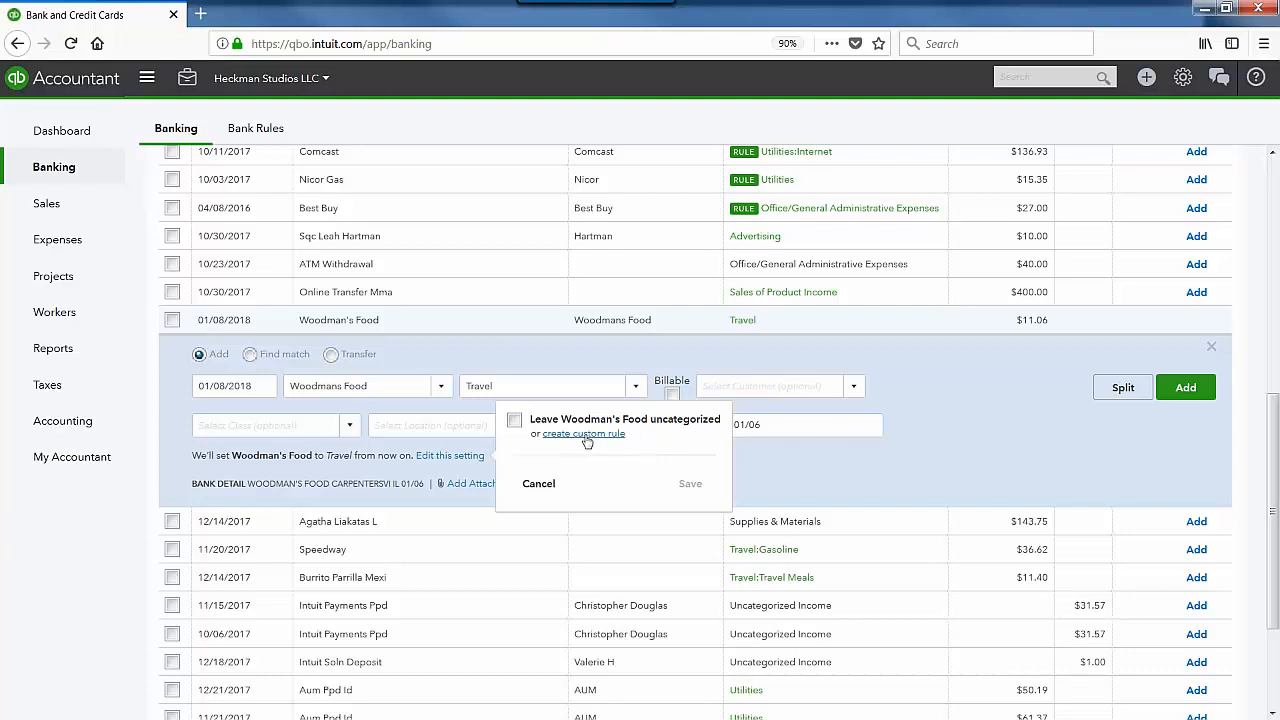
pyautogui.click(889, 492)
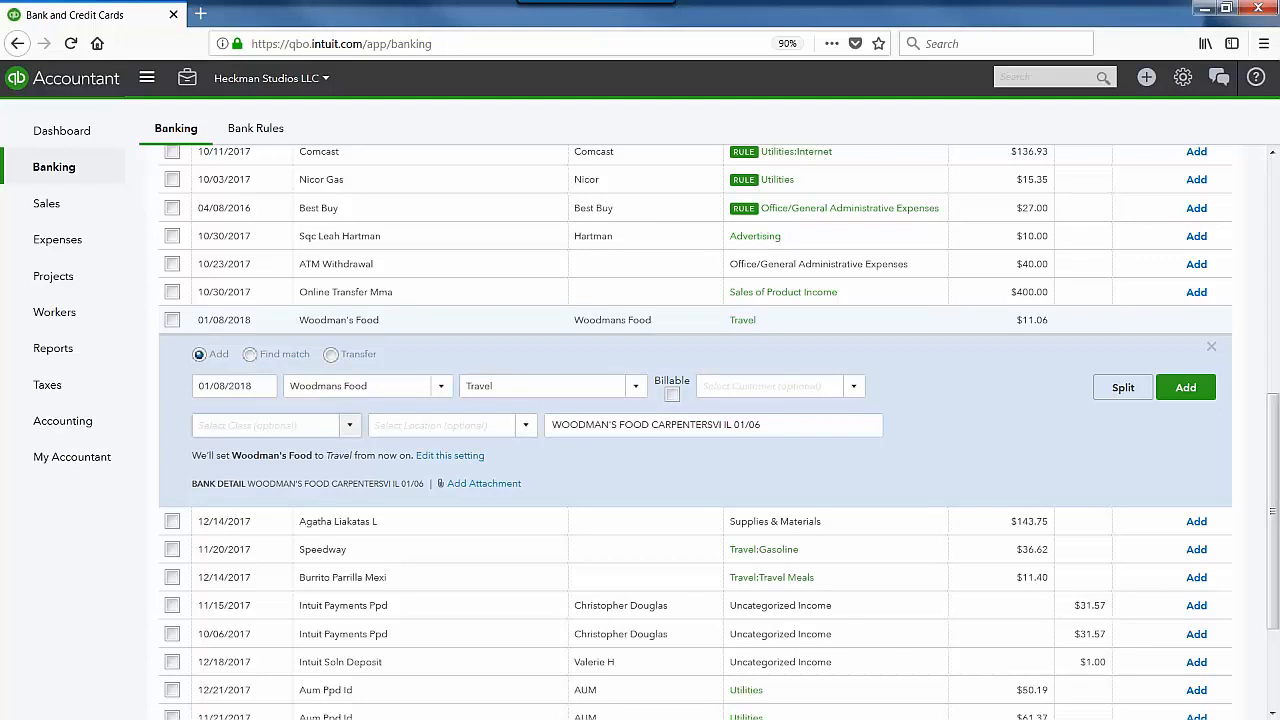
pyautogui.click(857, 392)
pyautogui.click(925, 385)
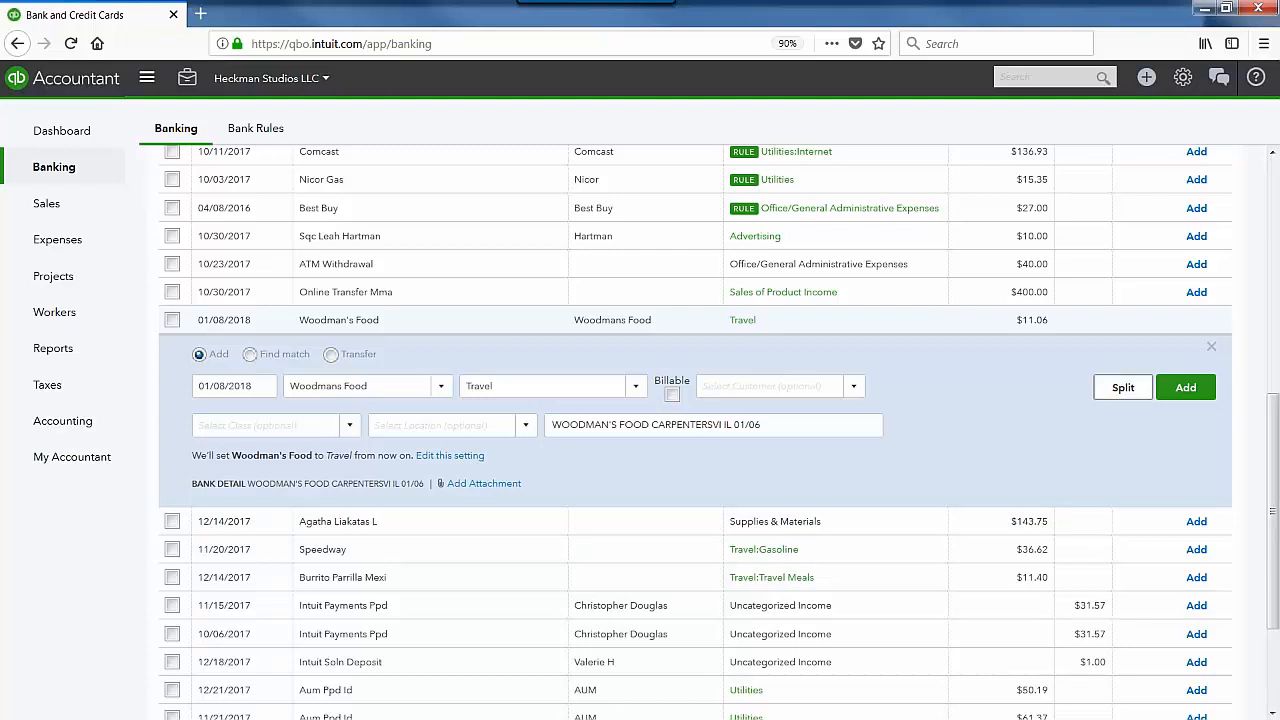
pyautogui.click(1123, 387)
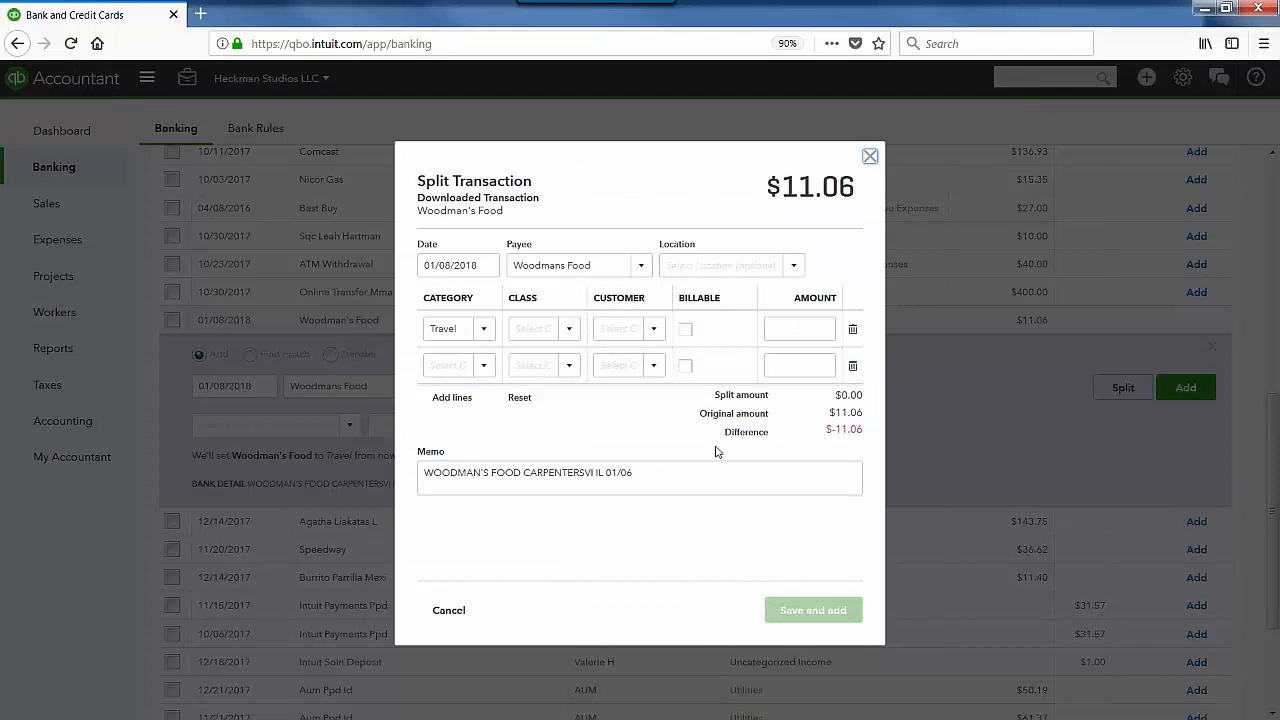
pyautogui.click(870, 158)
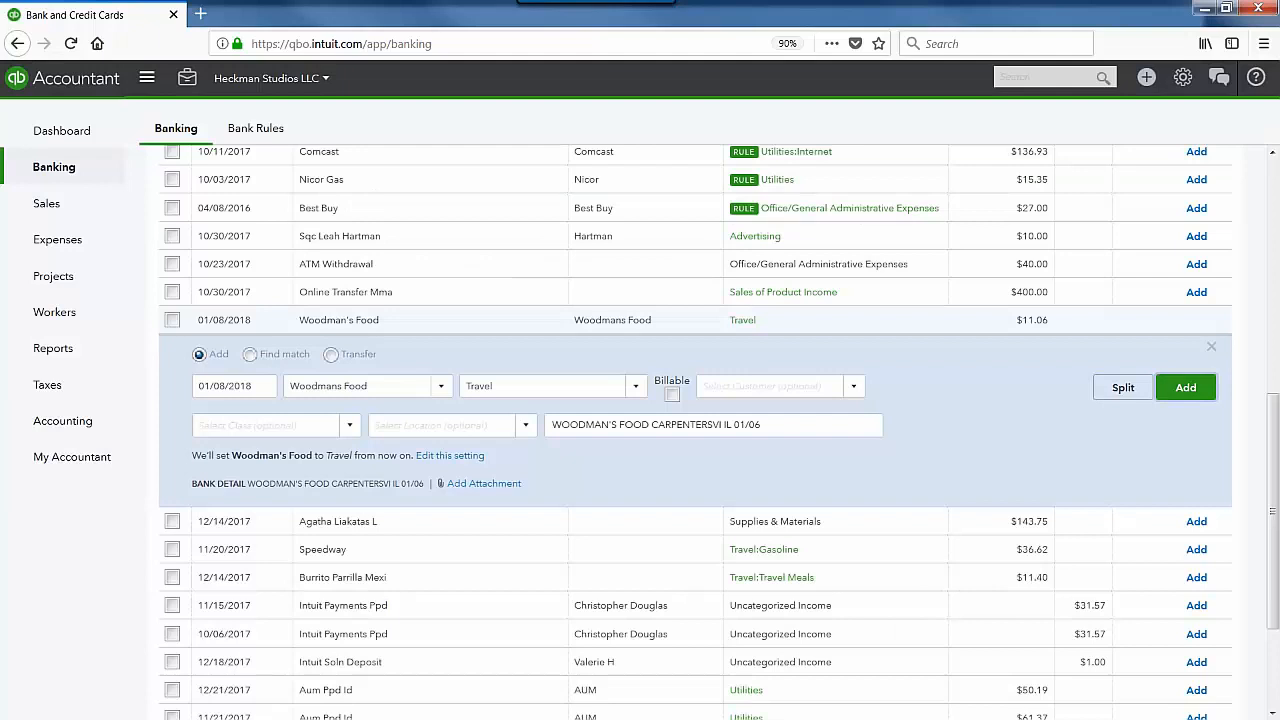
pyautogui.click(1186, 387)
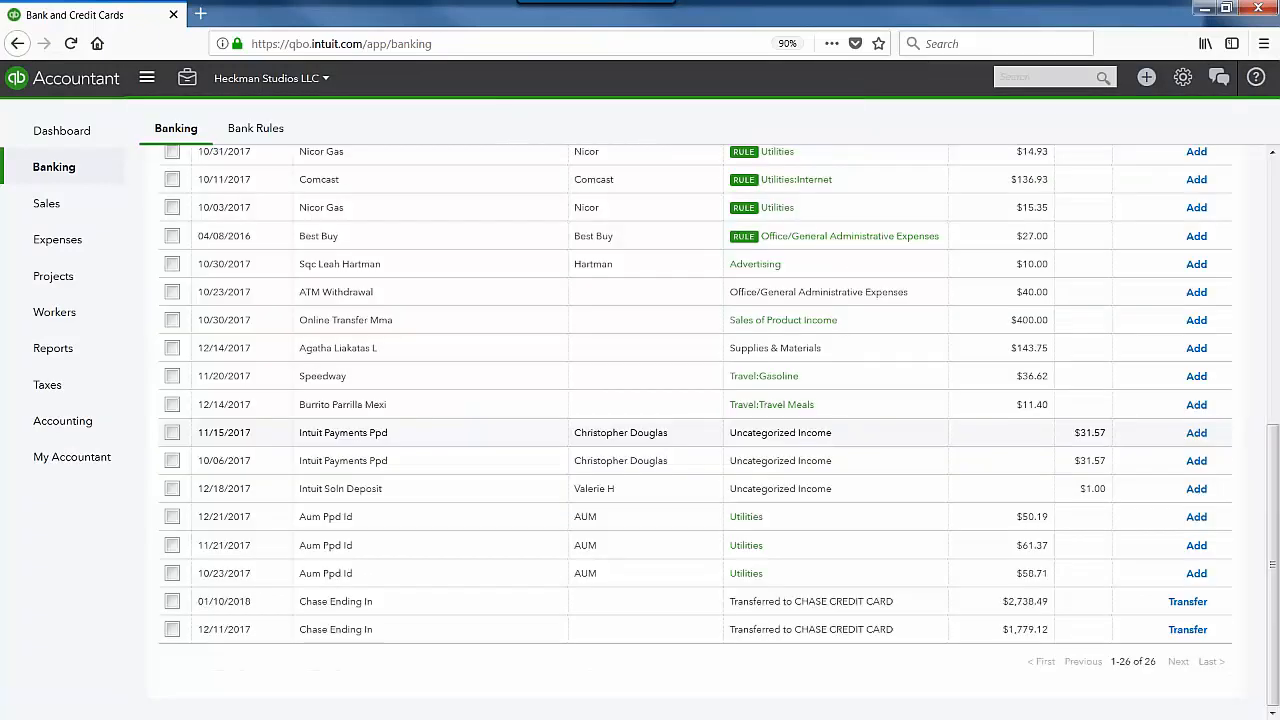
# Step: Expand the account cards carousel showing bank and QuickBooks balances above the 26-item review list
pyautogui.scroll(2, 752, 392)
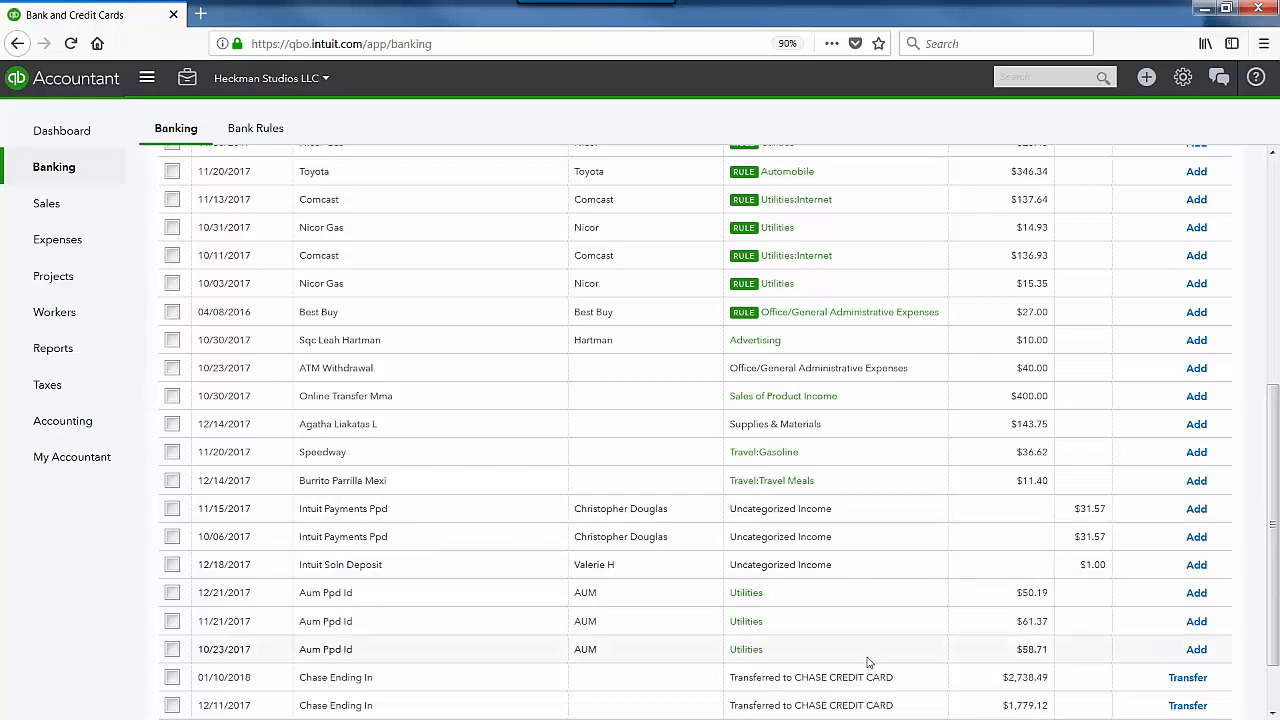
pyautogui.scroll(-2, 868, 662)
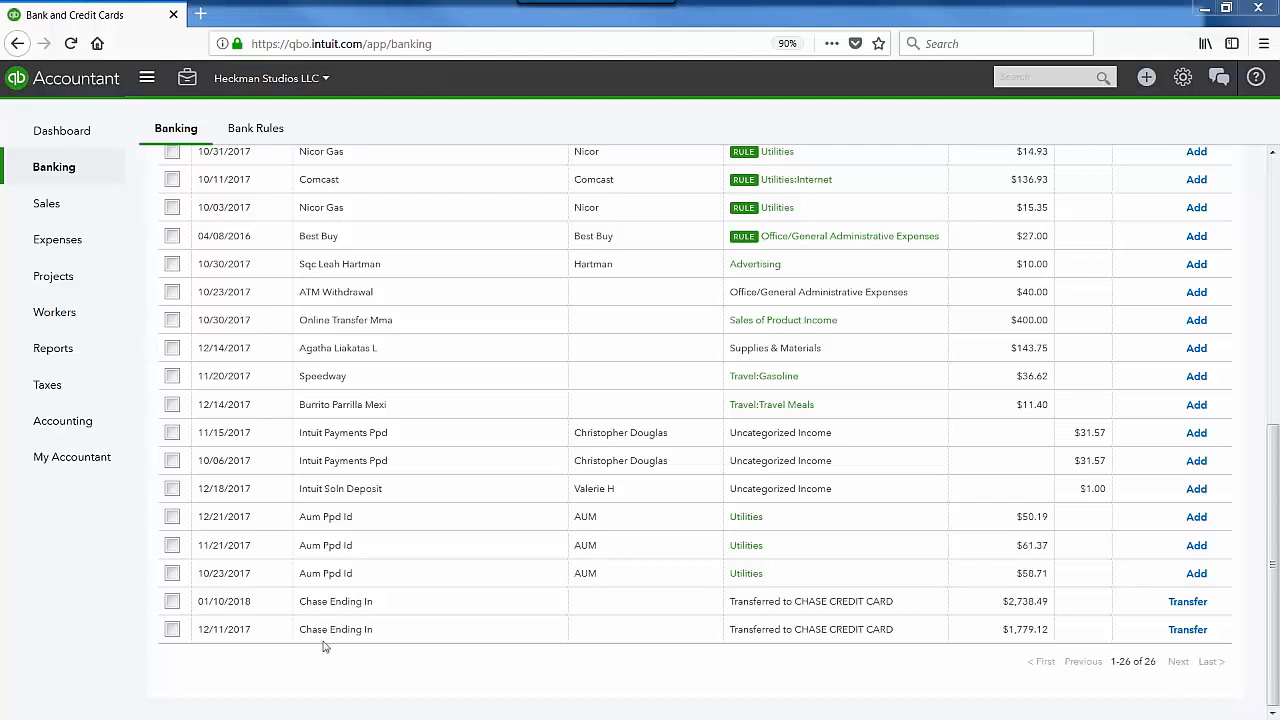
pyautogui.moveTo(1276, 474); pyautogui.dragTo(1272, 208)
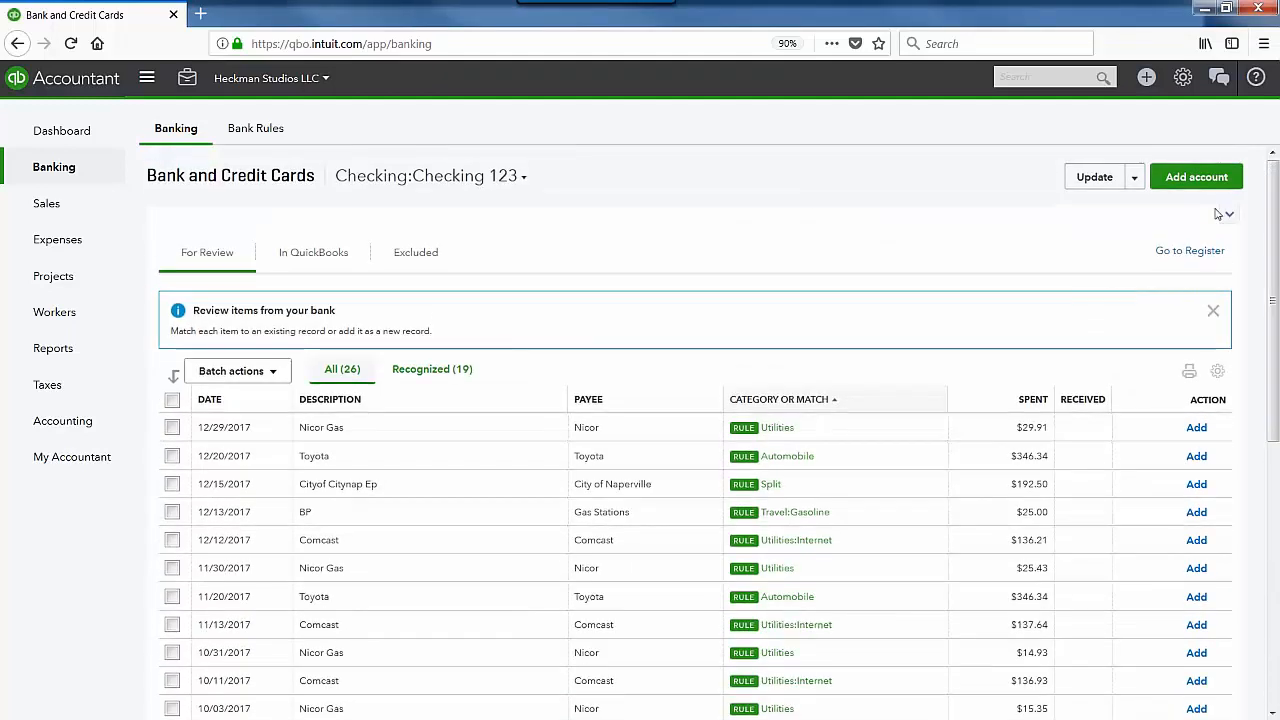
pyautogui.click(1222, 214)
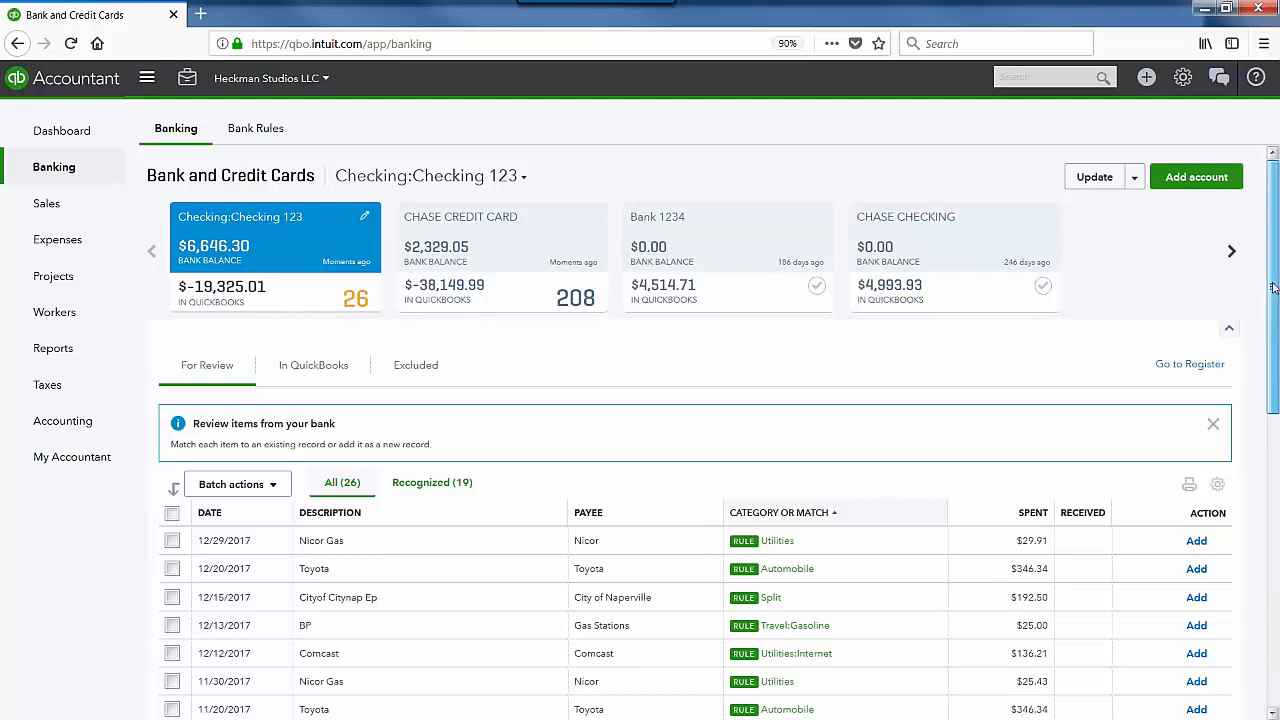
pyautogui.moveTo(1273, 288); pyautogui.dragTo(1273, 578)
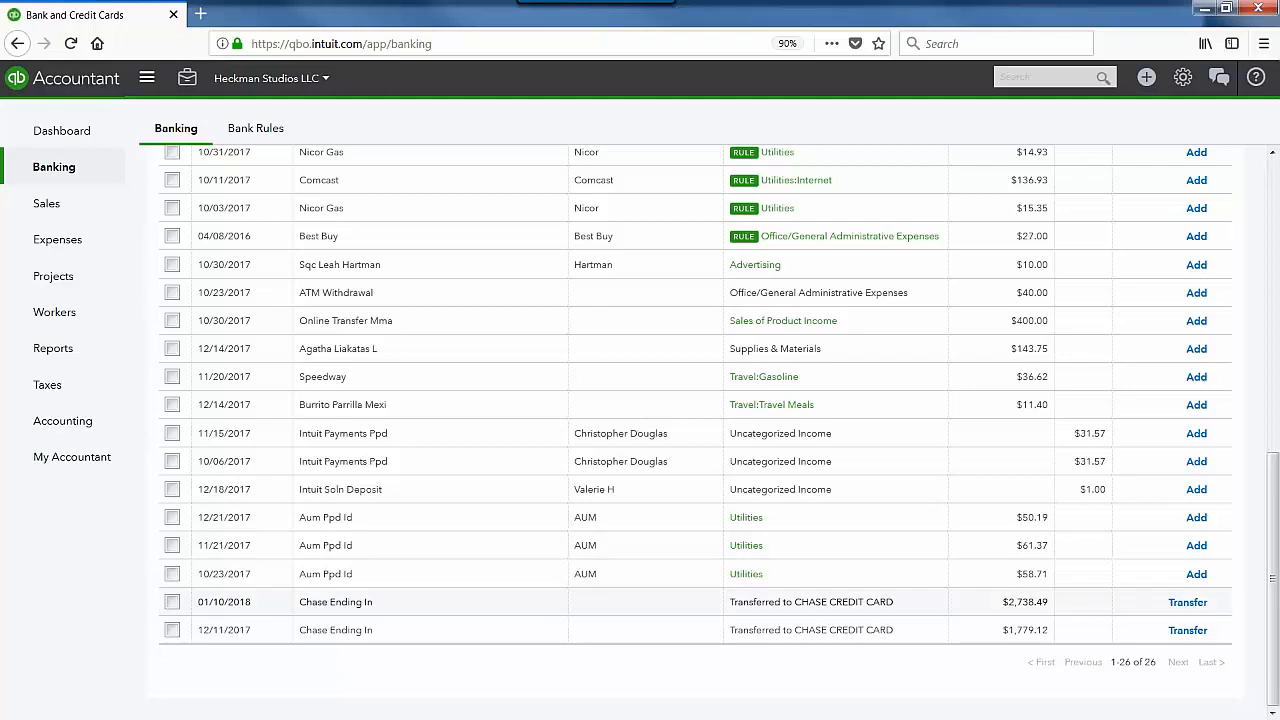
# Step: Open the 01/10/2018 Chase Ending In $2,738.49 payment and confirm CHASE CREDIT CARD as transfer account
pyautogui.click(786, 603)
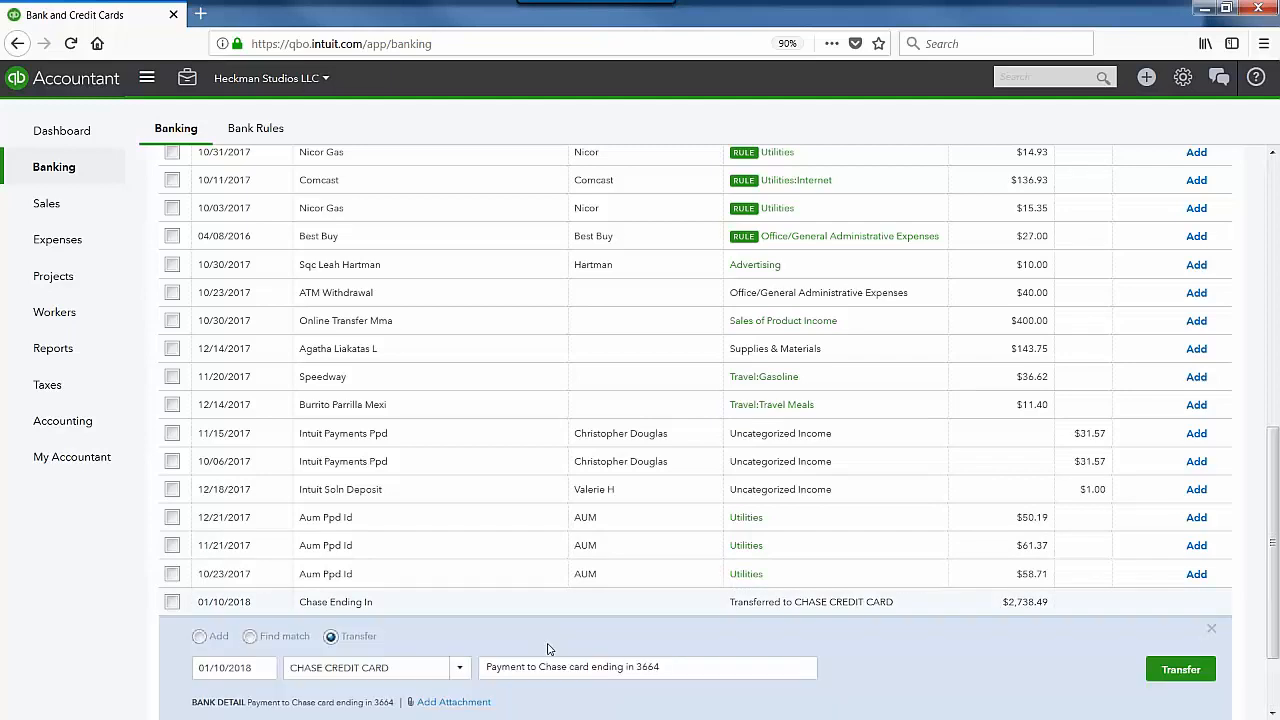
pyautogui.scroll(-1, 549, 649)
pyautogui.scroll(-1, 548, 649)
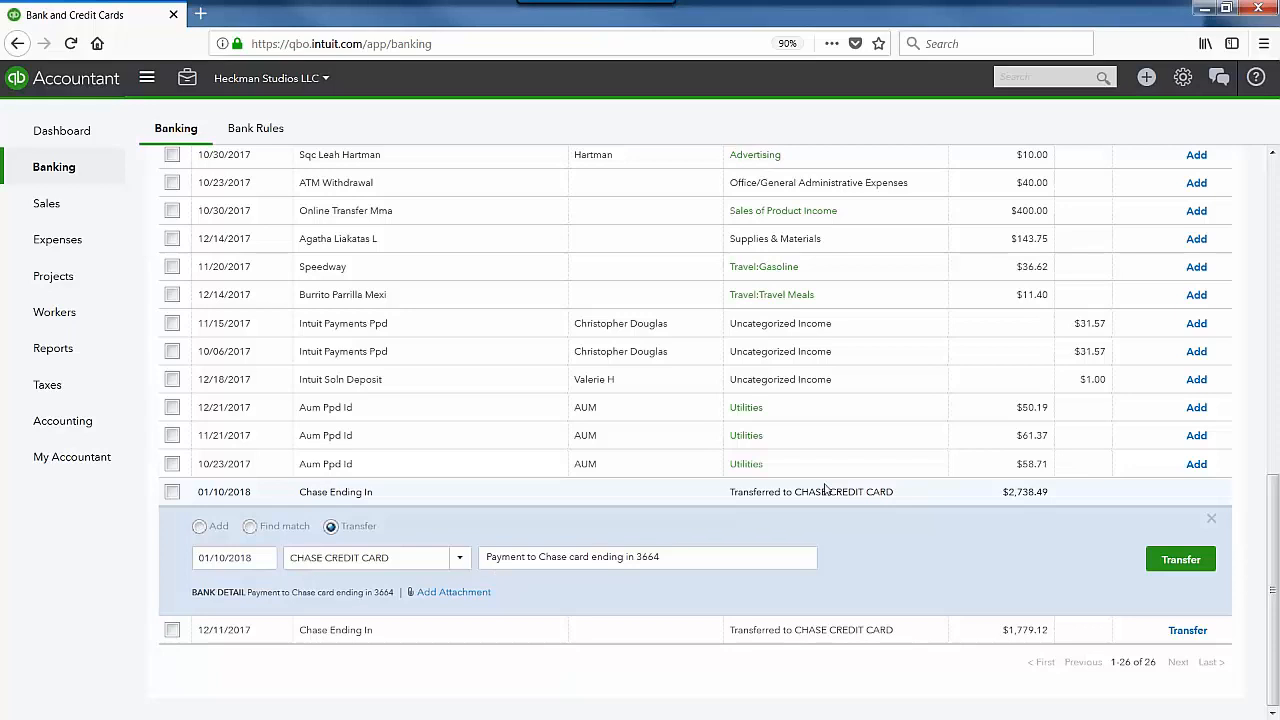
pyautogui.click(455, 557)
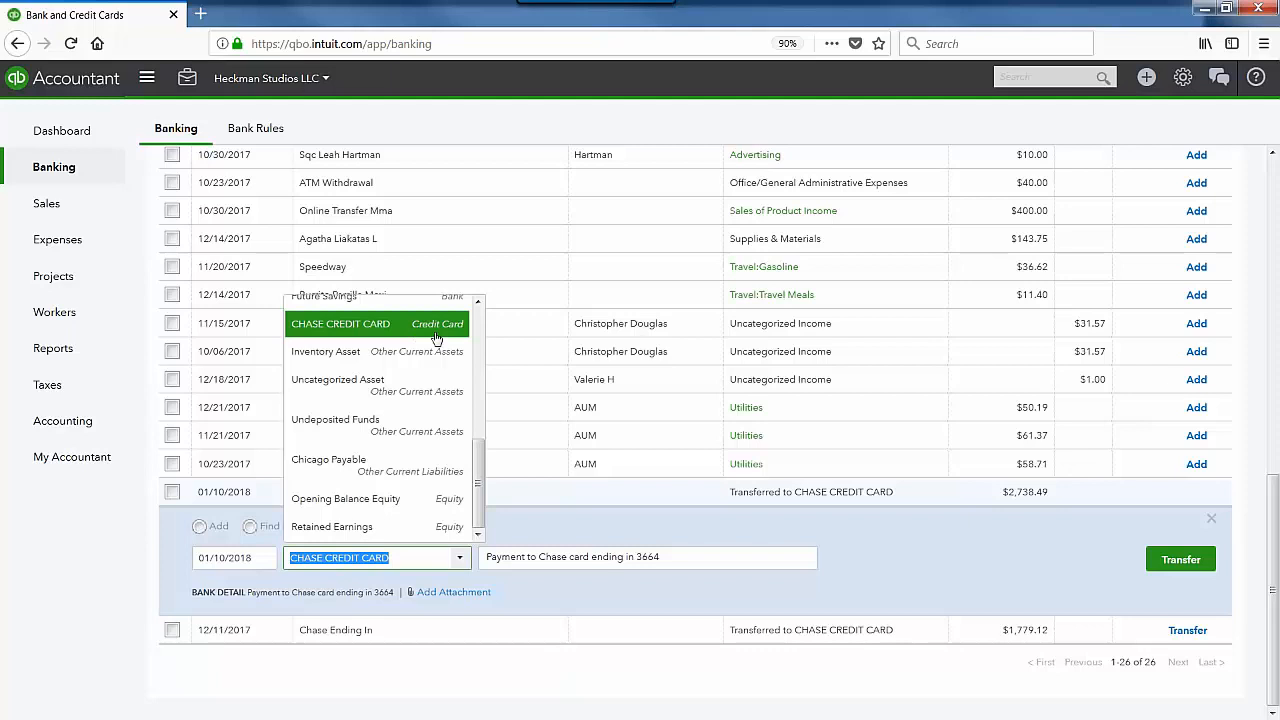
pyautogui.click(436, 340)
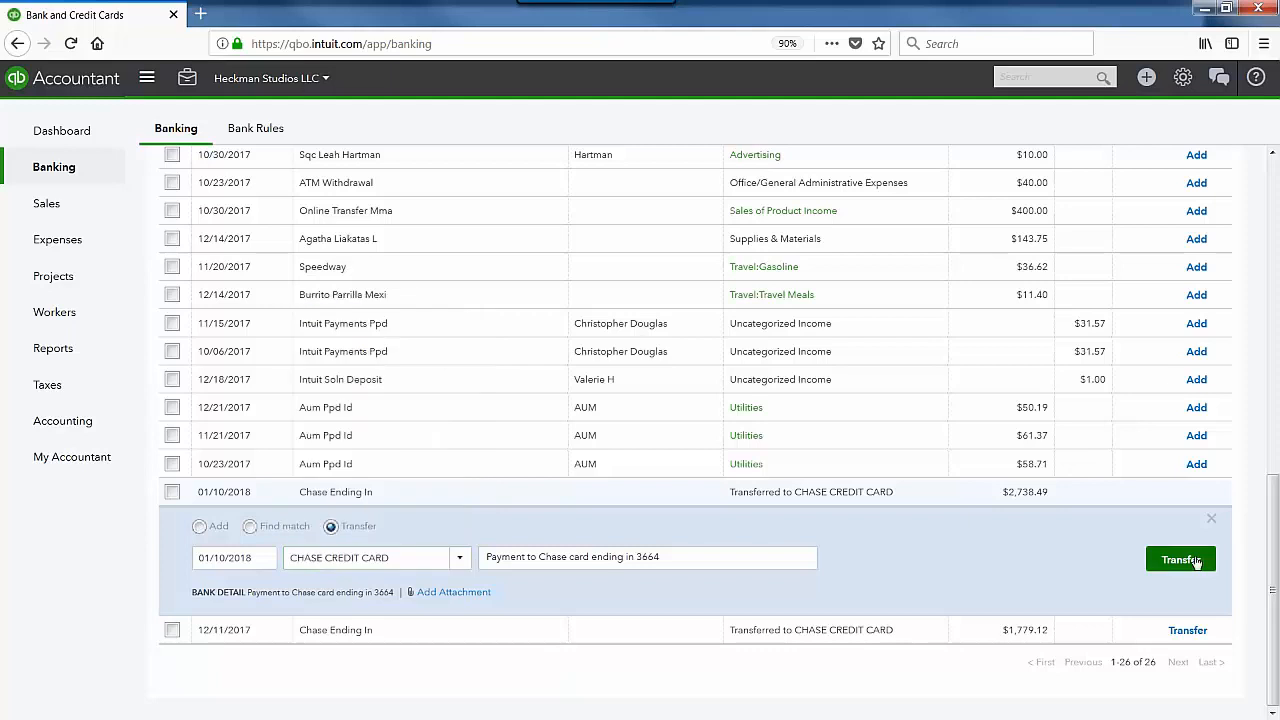
pyautogui.click(1196, 563)
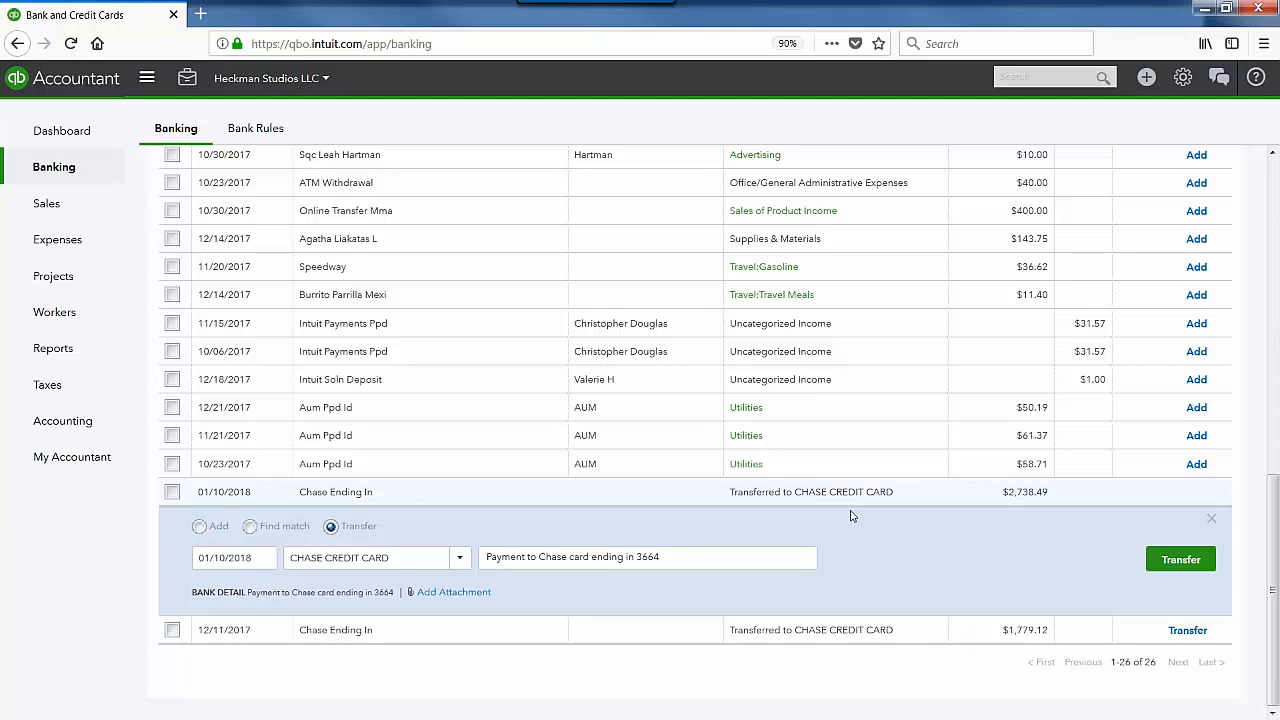
# Step: Switch the payment to the Add option and browse its category choices
pyautogui.click(199, 528)
pyautogui.click(635, 624)
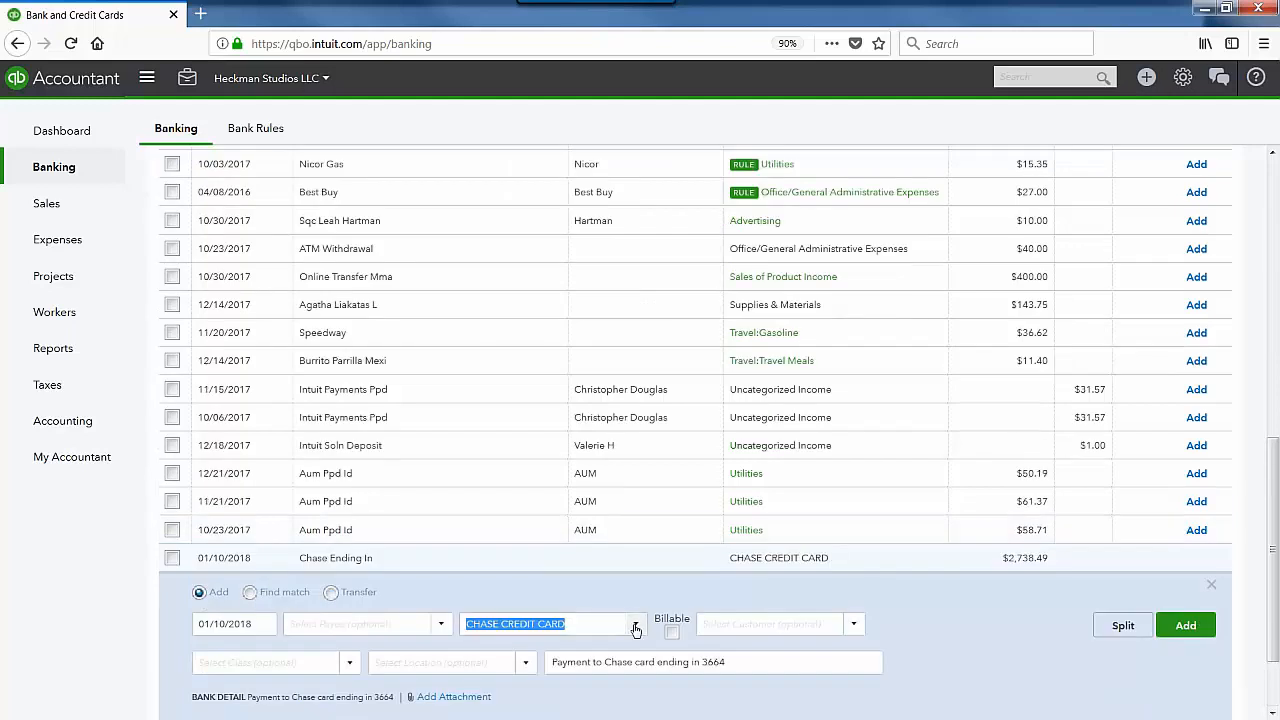
pyautogui.scroll(-1, 650, 480)
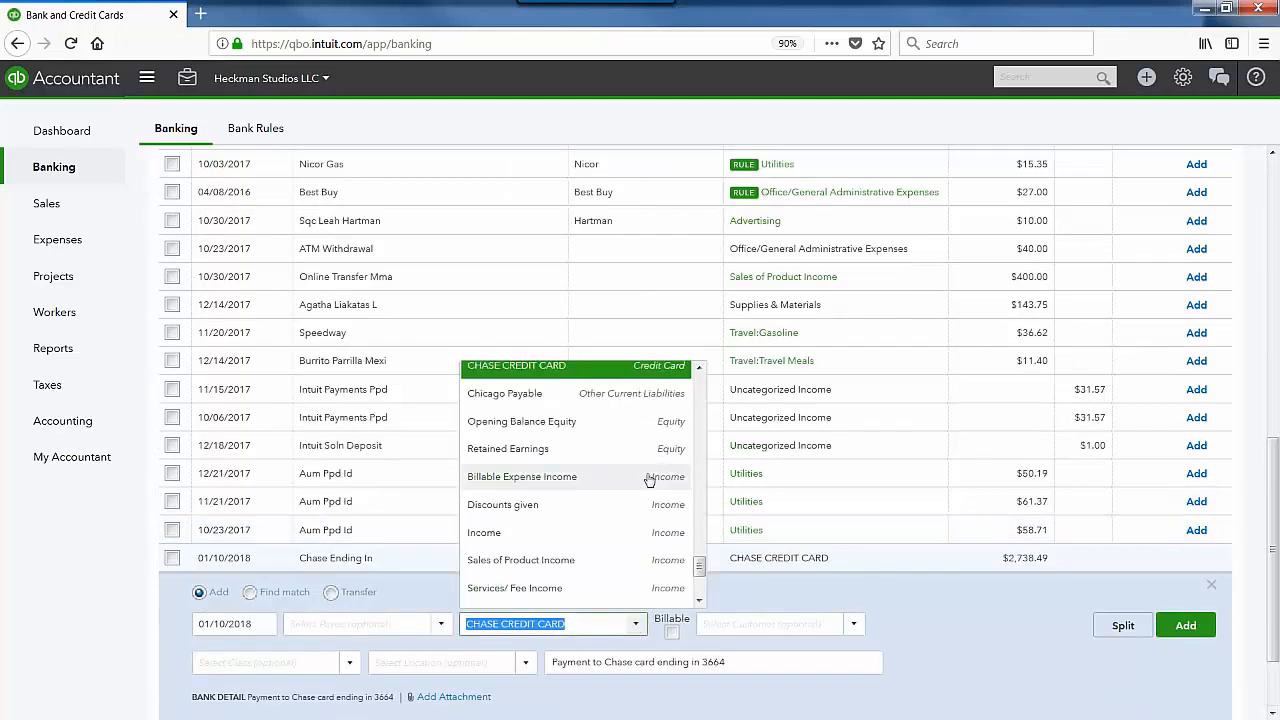
pyautogui.scroll(-3, 650, 480)
pyautogui.scroll(5, 649, 500)
pyautogui.click(827, 645)
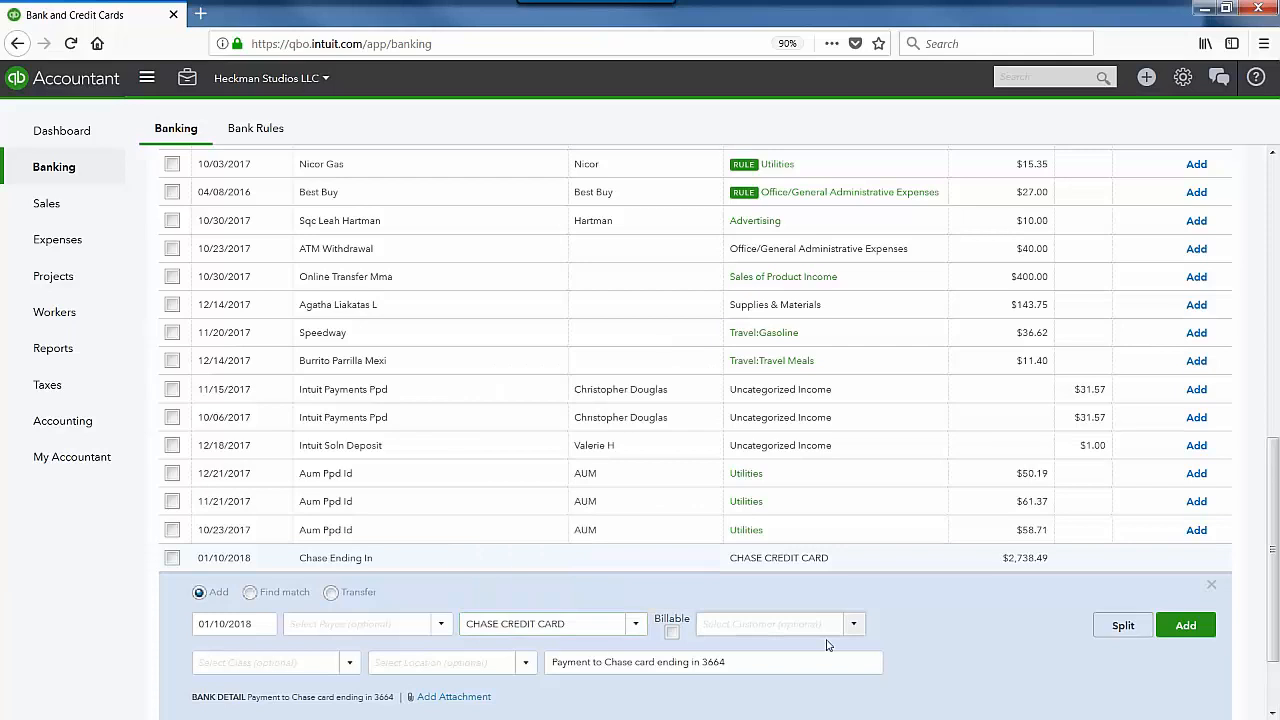
pyautogui.scroll(-2, 827, 645)
pyautogui.click(600, 518)
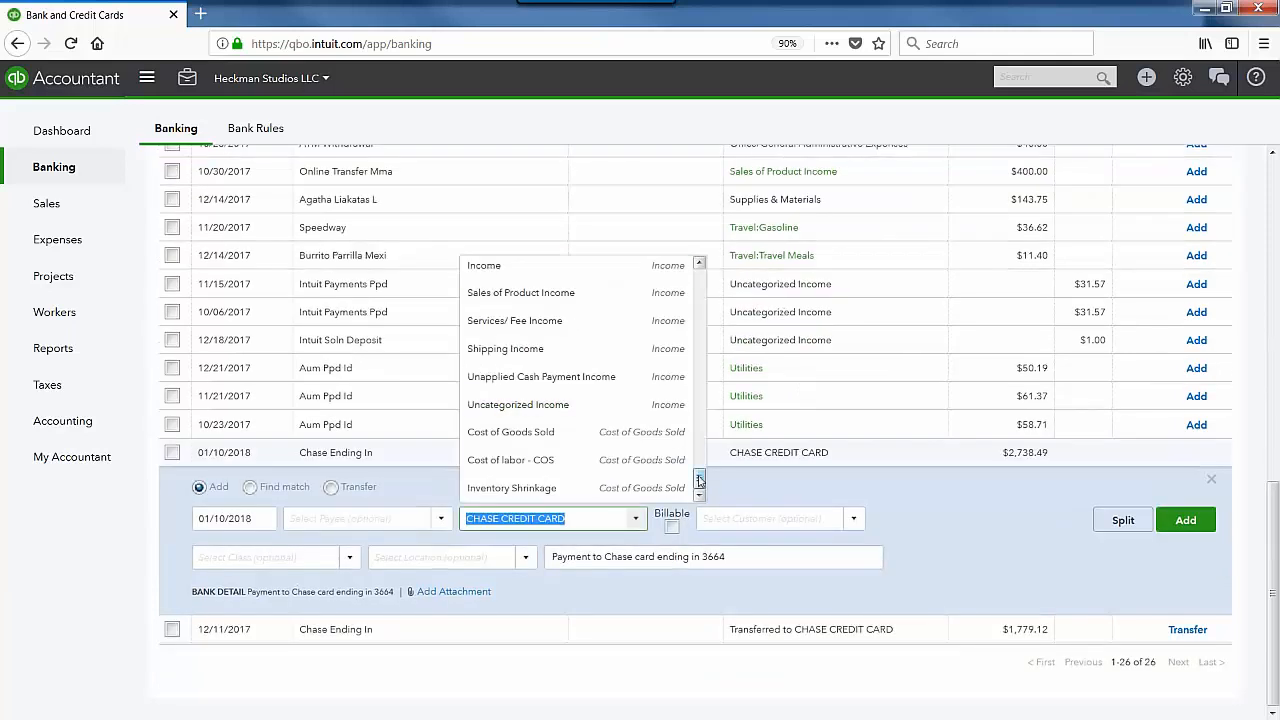
pyautogui.moveTo(699, 481); pyautogui.dragTo(693, 301)
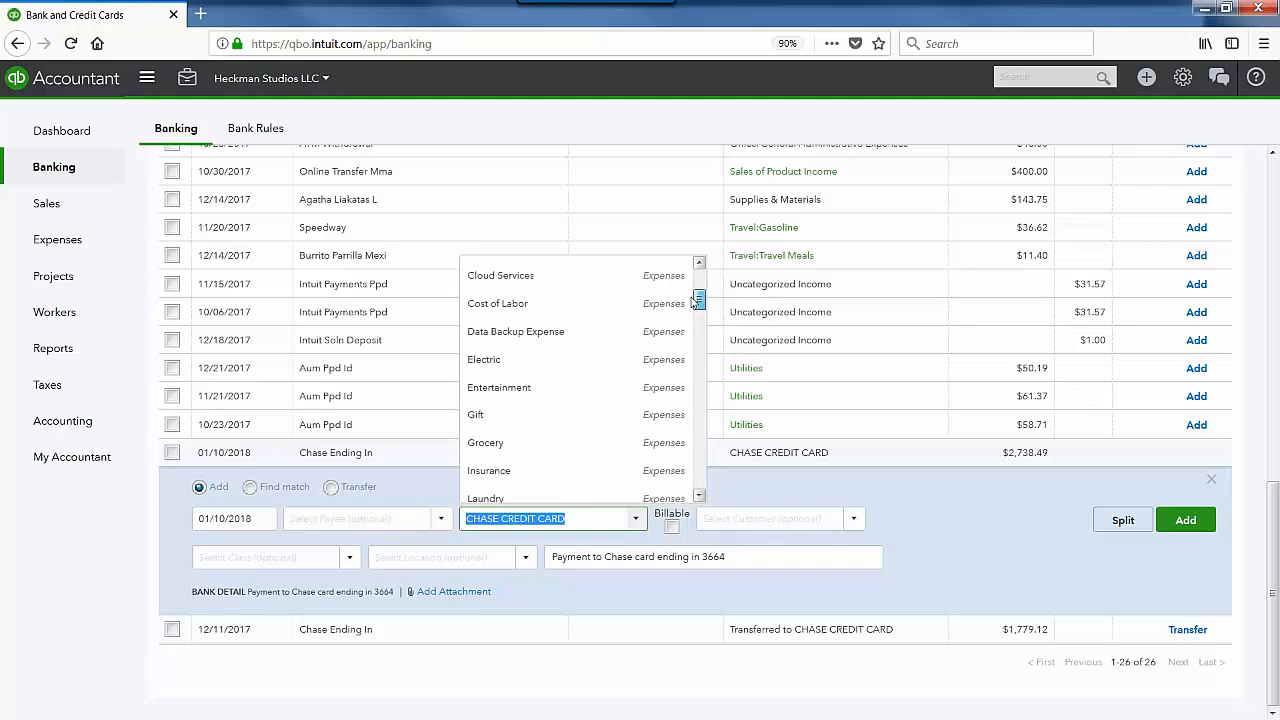
# Step: Set the payment back to Transfer with CHASE CREDIT CARD left as the account
pyautogui.click(331, 487)
pyautogui.scroll(-2, 500, 540)
pyautogui.click(460, 560)
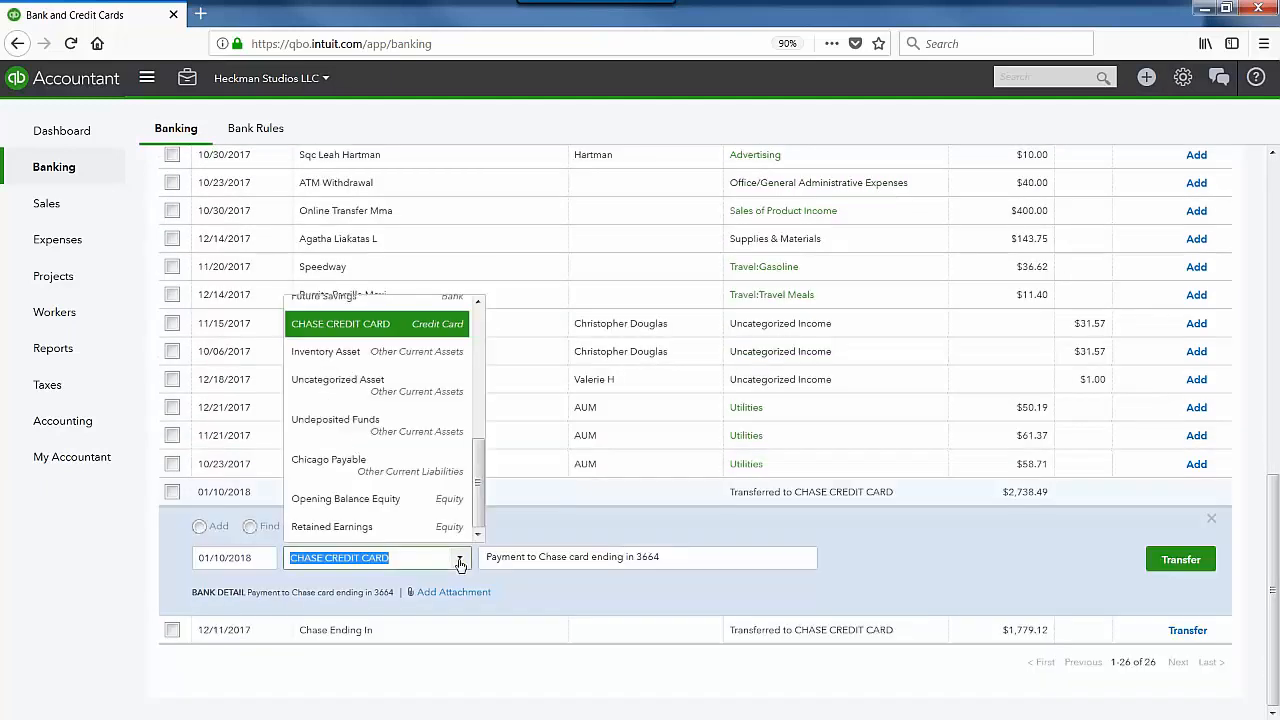
pyautogui.scroll(5, 481, 430)
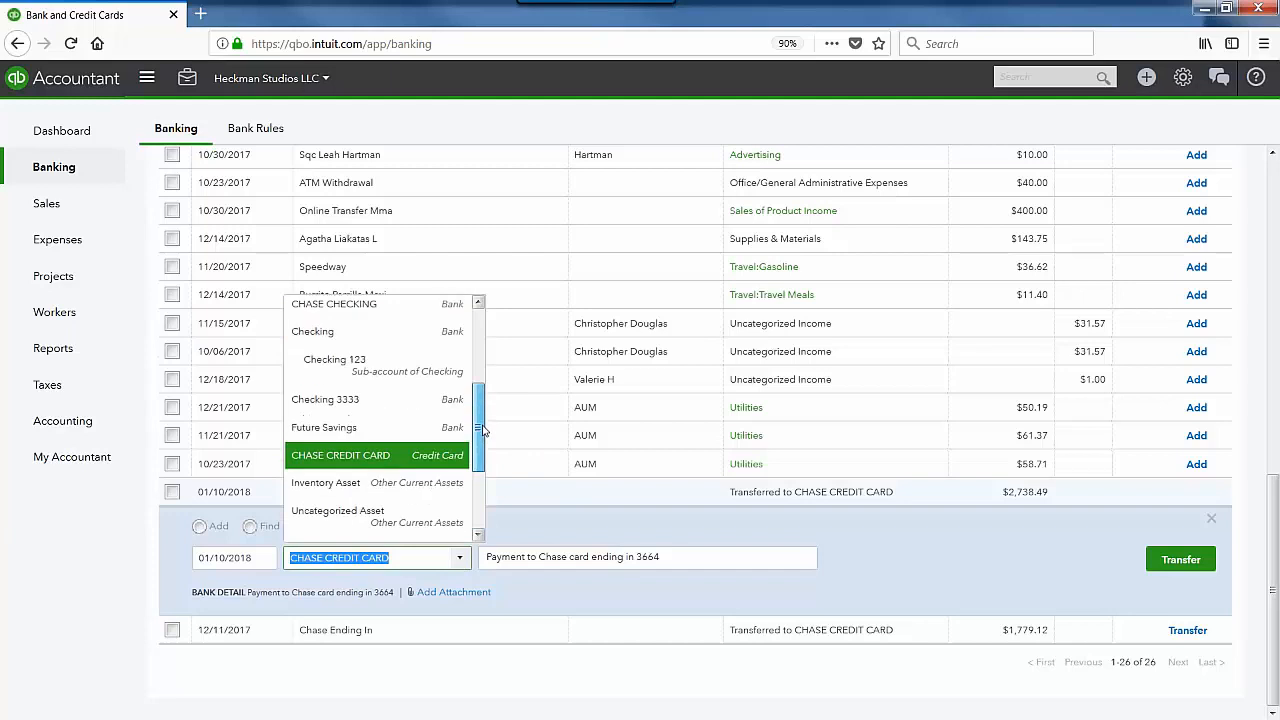
pyautogui.moveTo(485, 358); pyautogui.dragTo(485, 490)
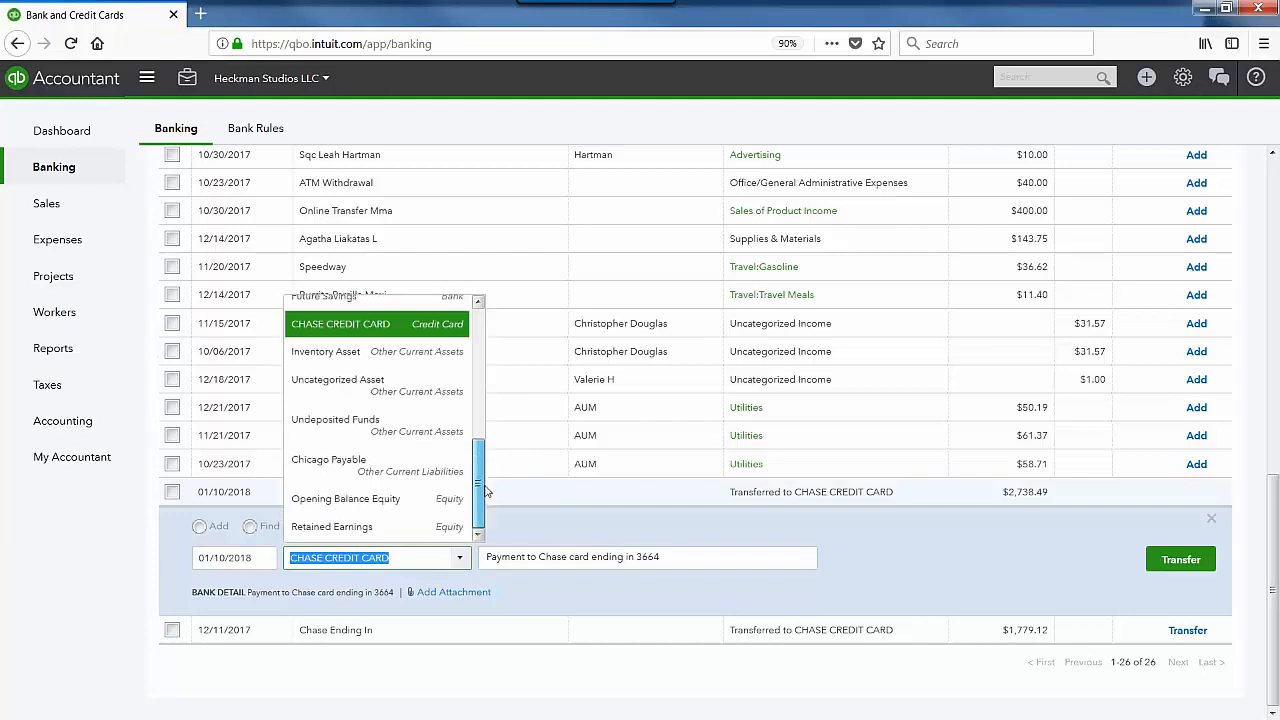
pyautogui.click(597, 528)
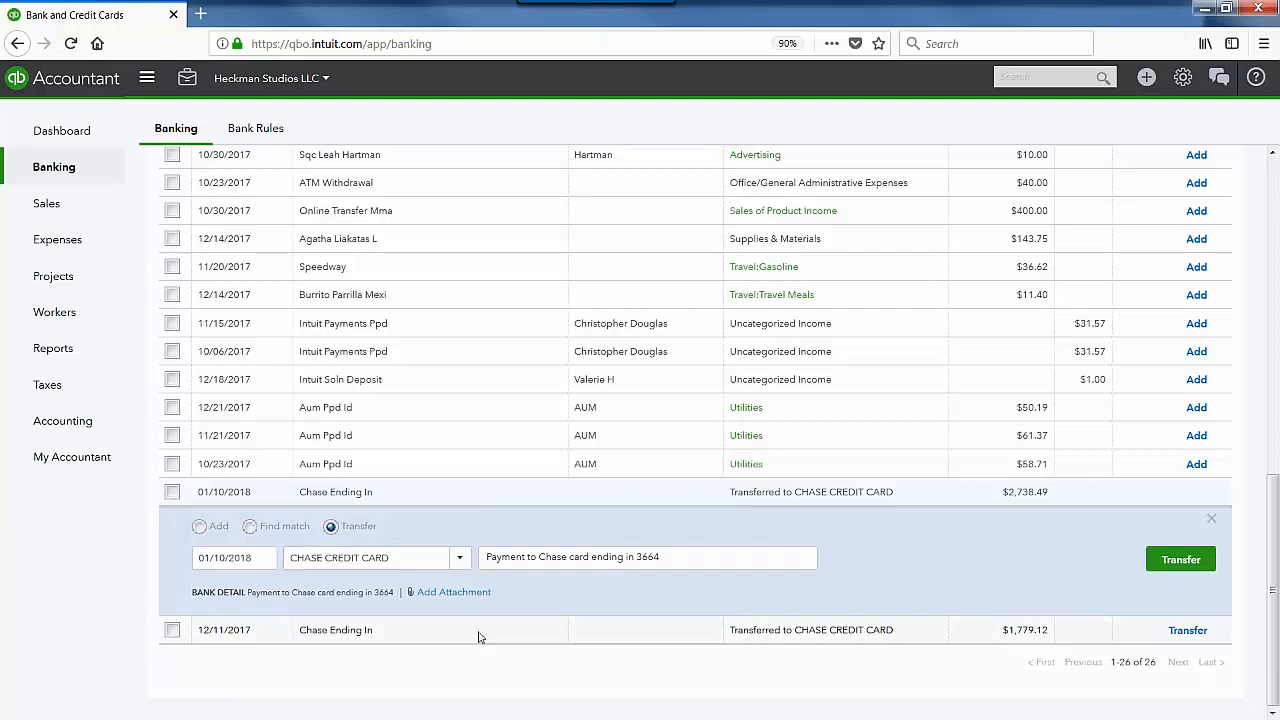
# Step: Record the $2,738.49 transfer, then view its matched Thank You Web payment in CHASE CREDIT CARD
pyautogui.click(1181, 562)
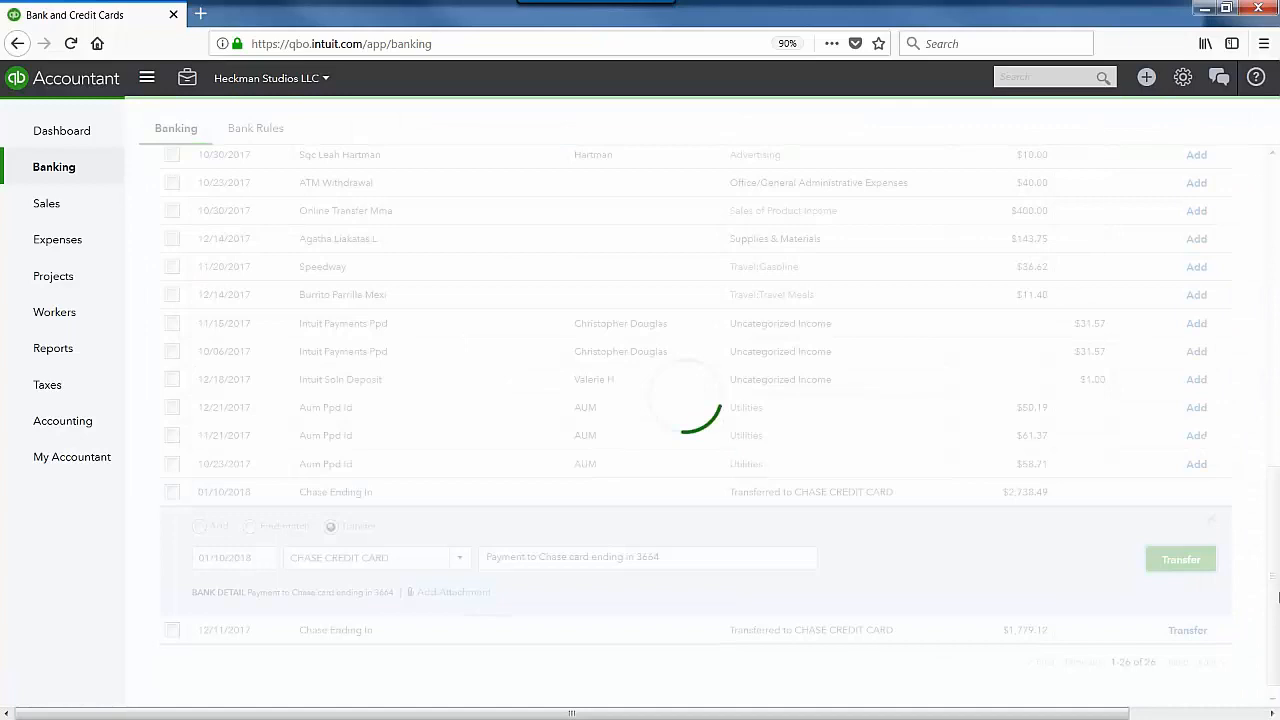
pyautogui.moveTo(1272, 633); pyautogui.dragTo(1272, 332)
pyautogui.click(489, 251)
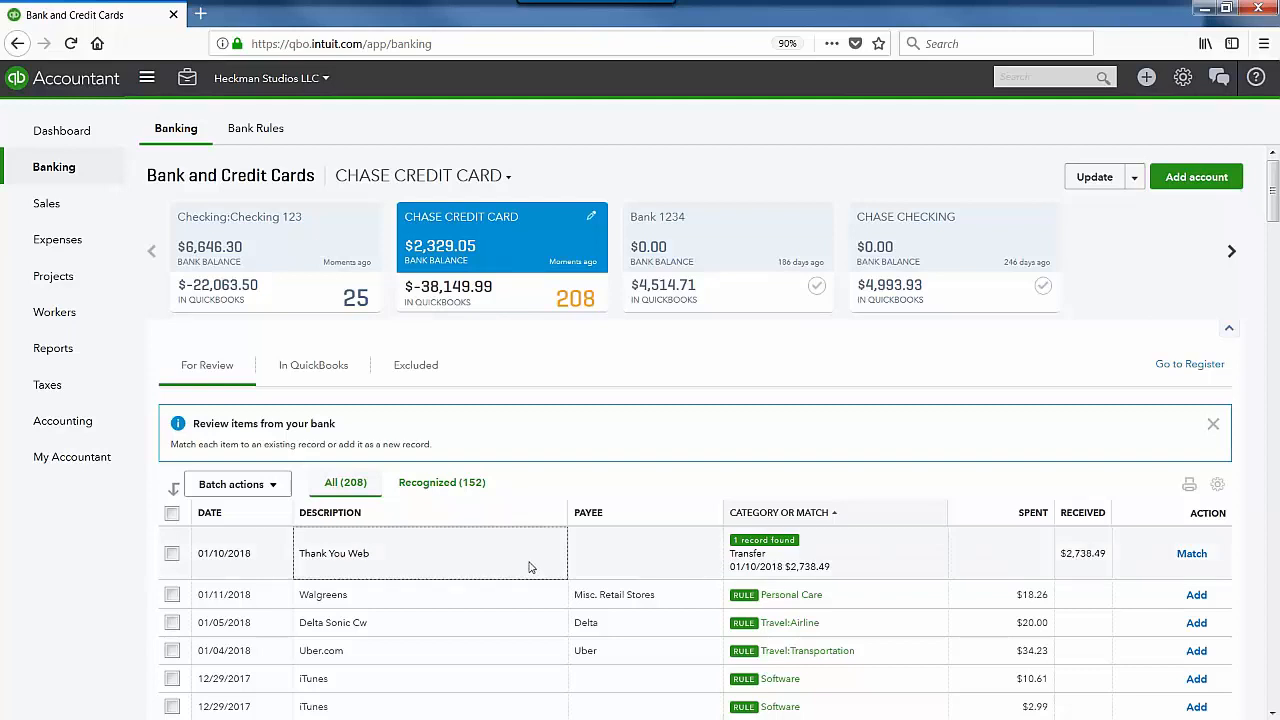
pyautogui.click(745, 551)
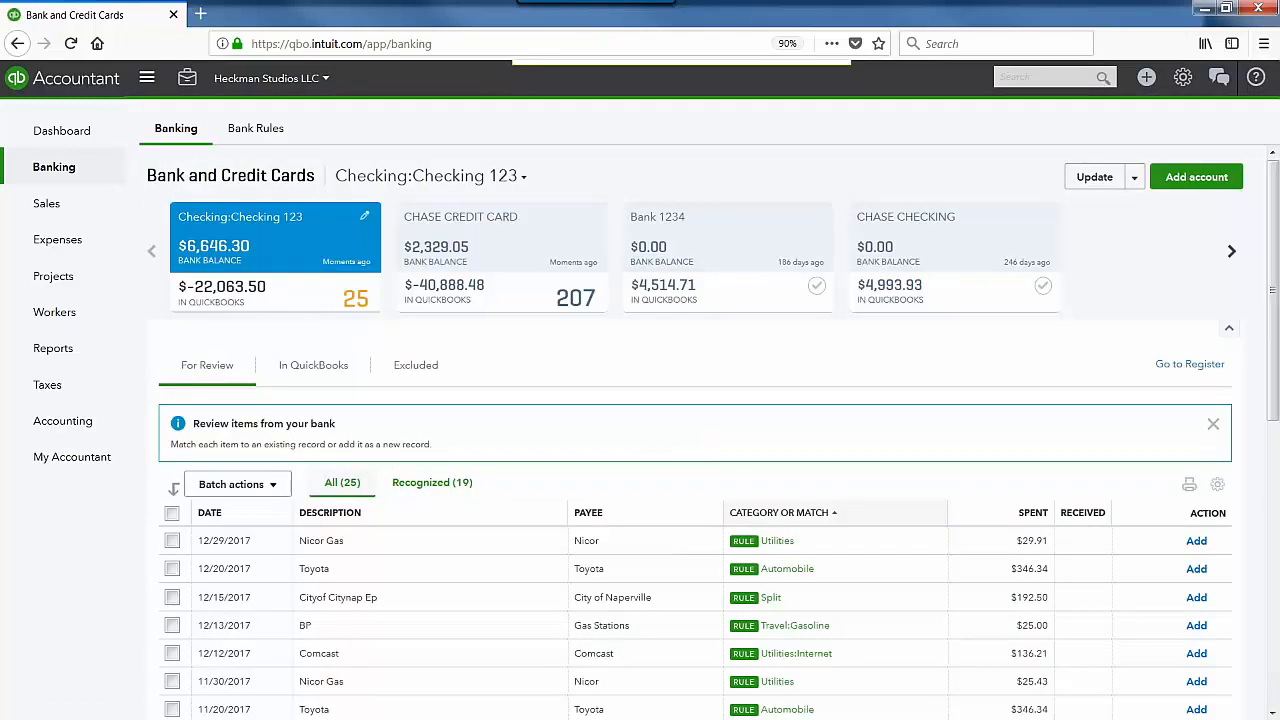
pyautogui.scroll(-5, 322, 474)
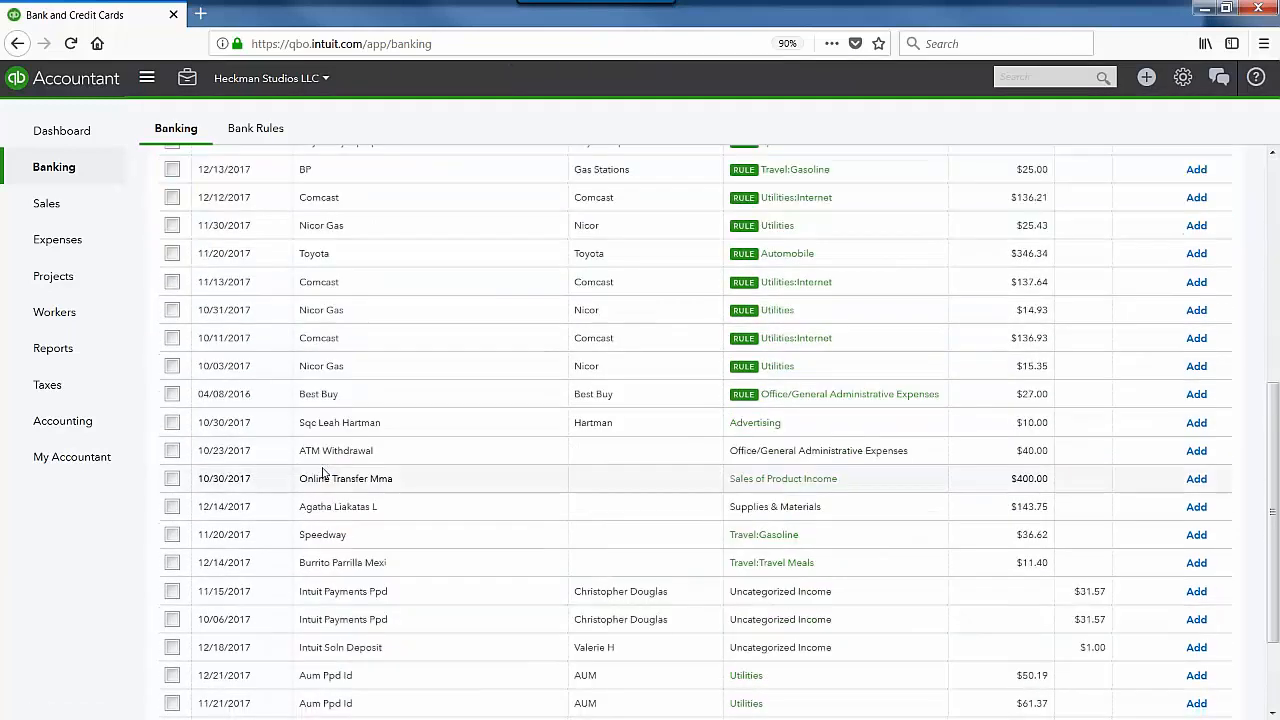
pyautogui.scroll(-2, 325, 503)
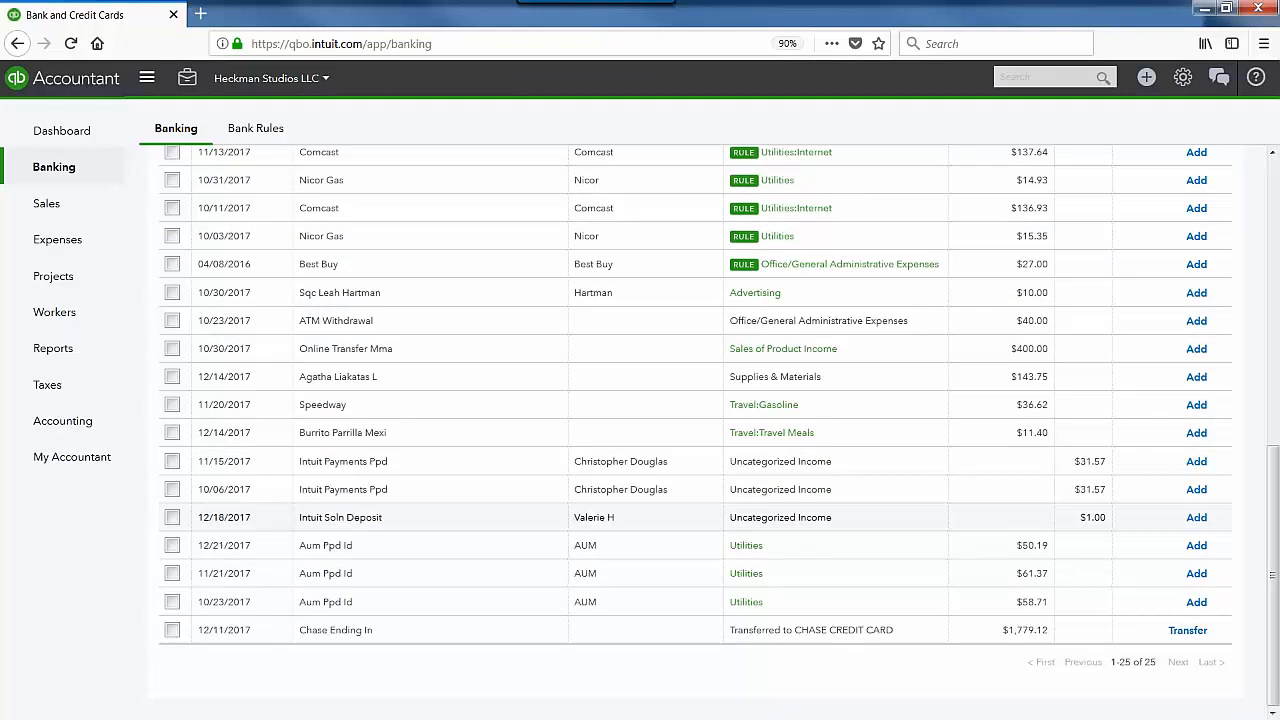
pyautogui.scroll(2, 385, 500)
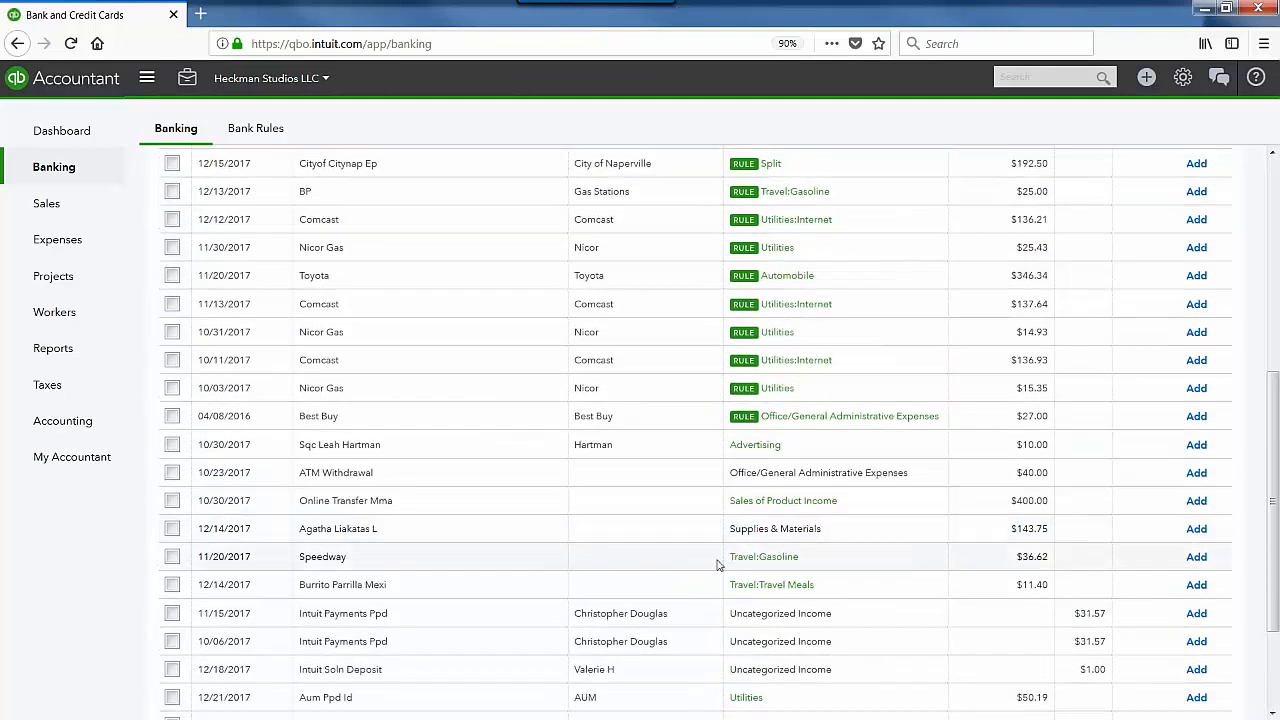
pyautogui.click(546, 561)
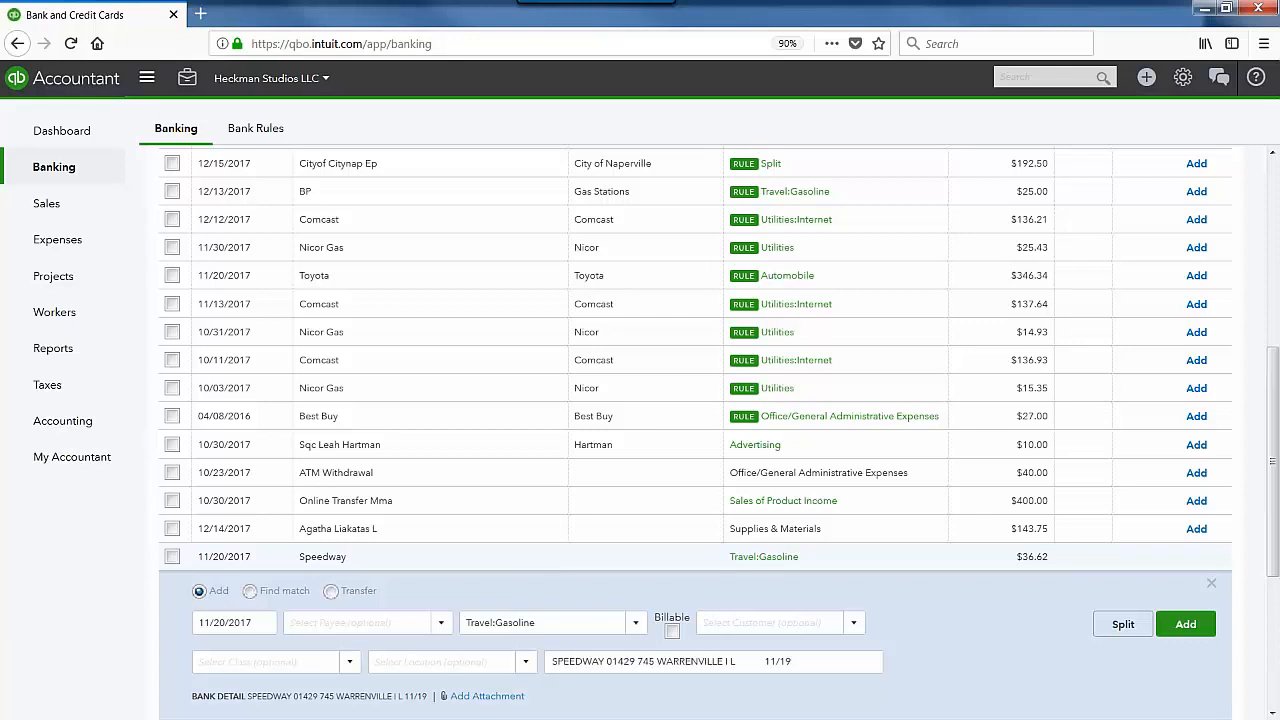
pyautogui.click(250, 592)
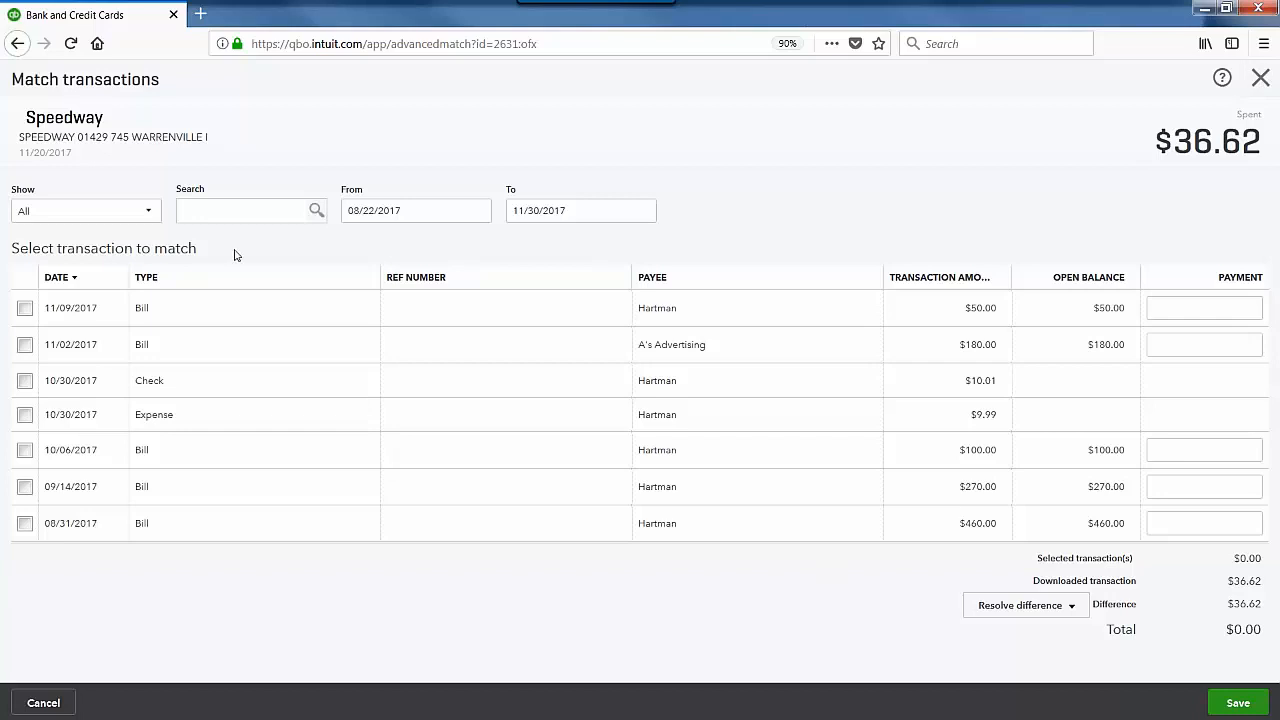
pyautogui.click(141, 216)
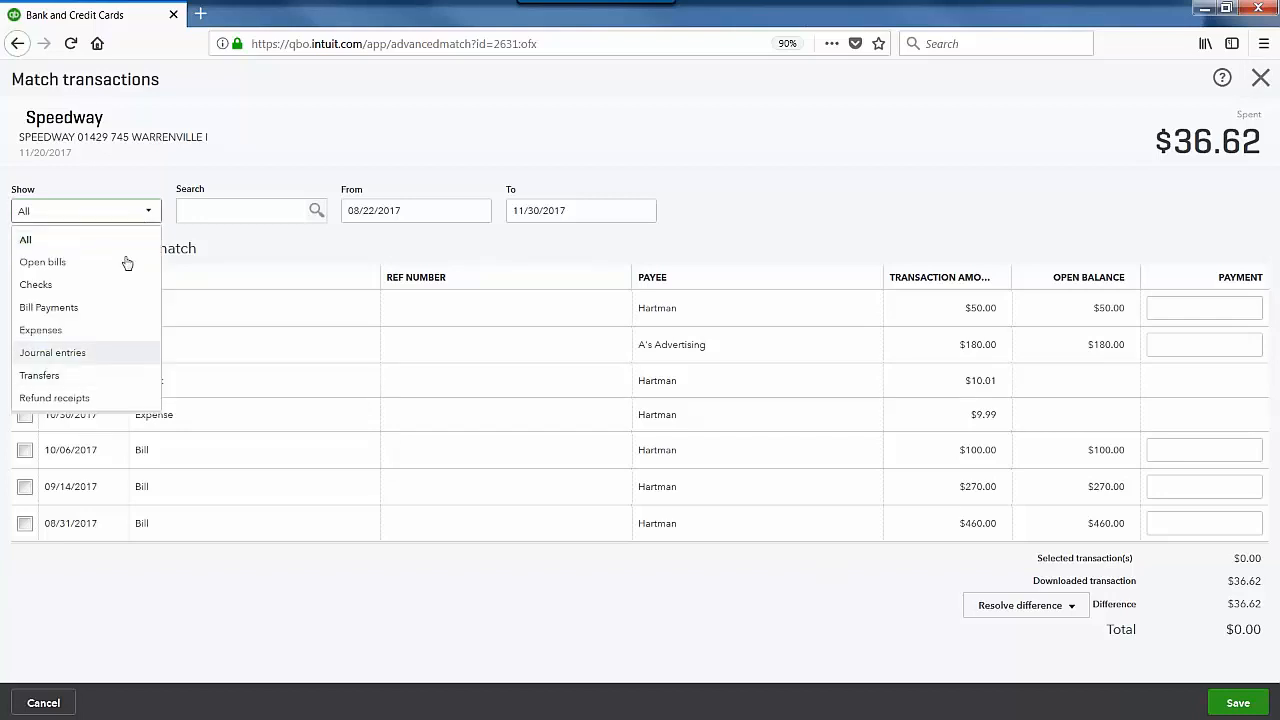
pyautogui.click(148, 212)
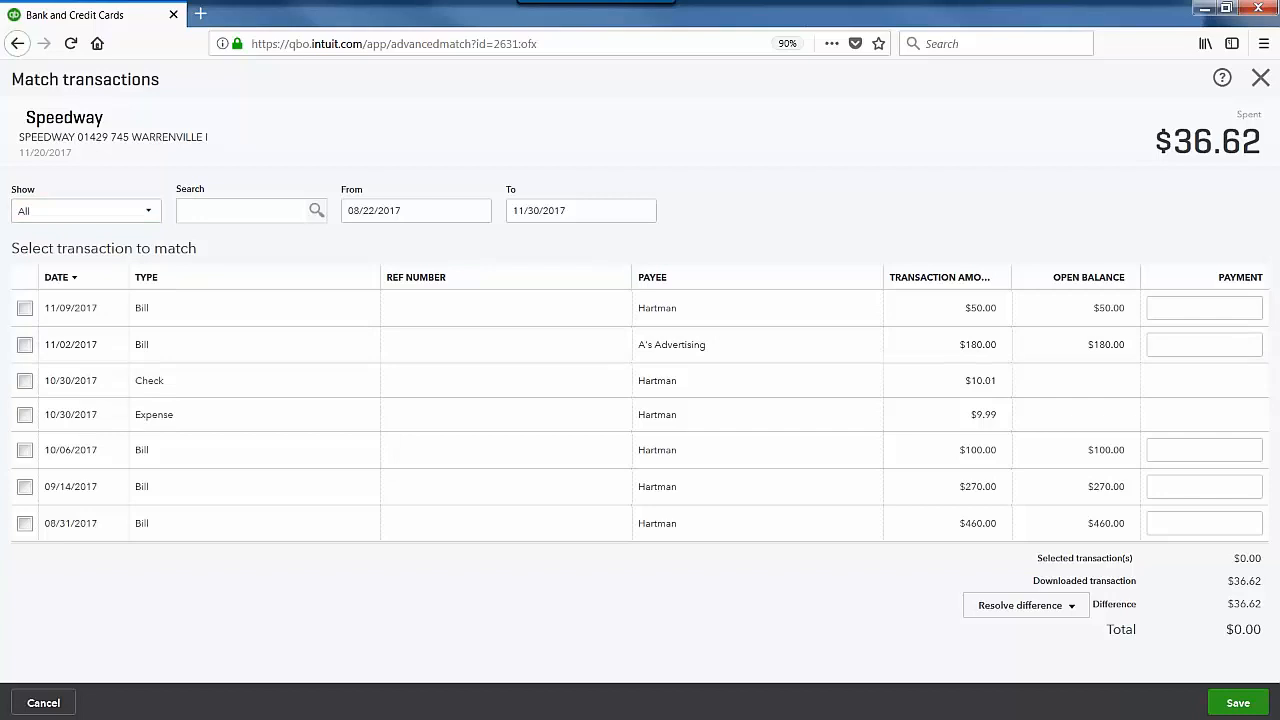
pyautogui.click(1260, 80)
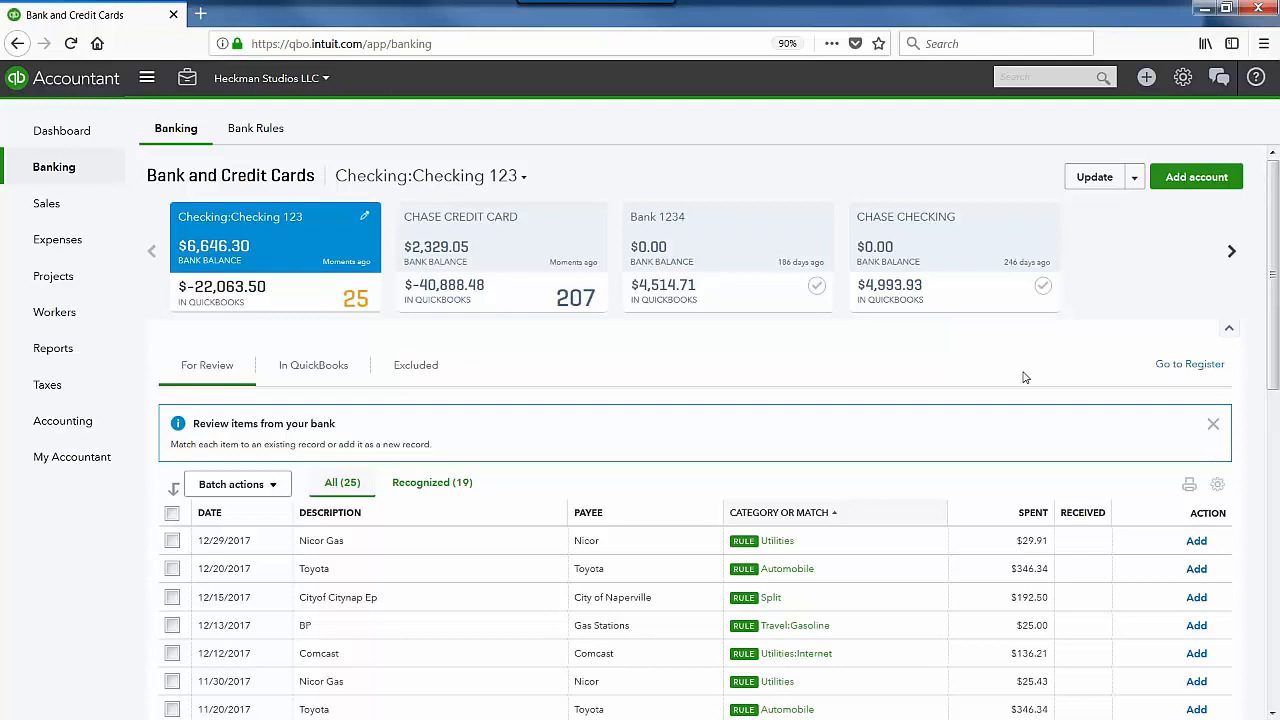
# Step: Switch the bank feed to Beacon Checking and browse its 448 transactions awaiting review
pyautogui.click(1232, 252)
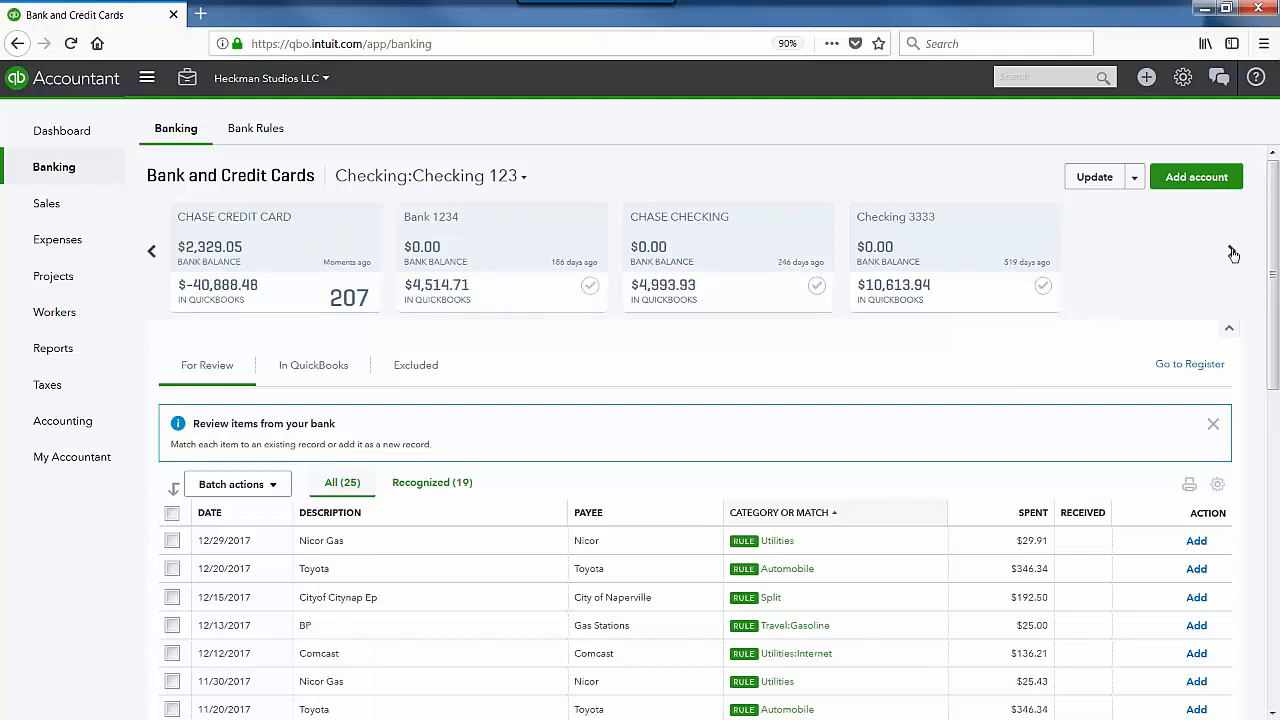
pyautogui.click(1232, 252)
pyautogui.click(1232, 252)
pyautogui.click(933, 240)
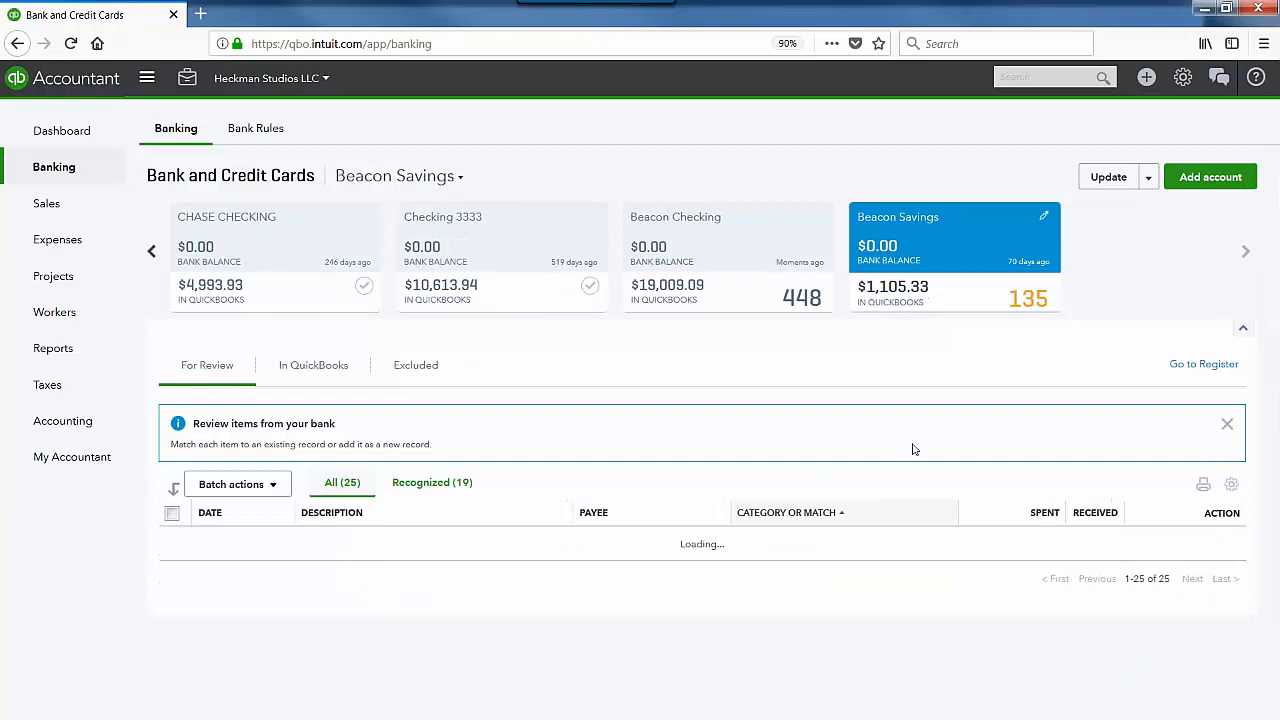
pyautogui.click(745, 228)
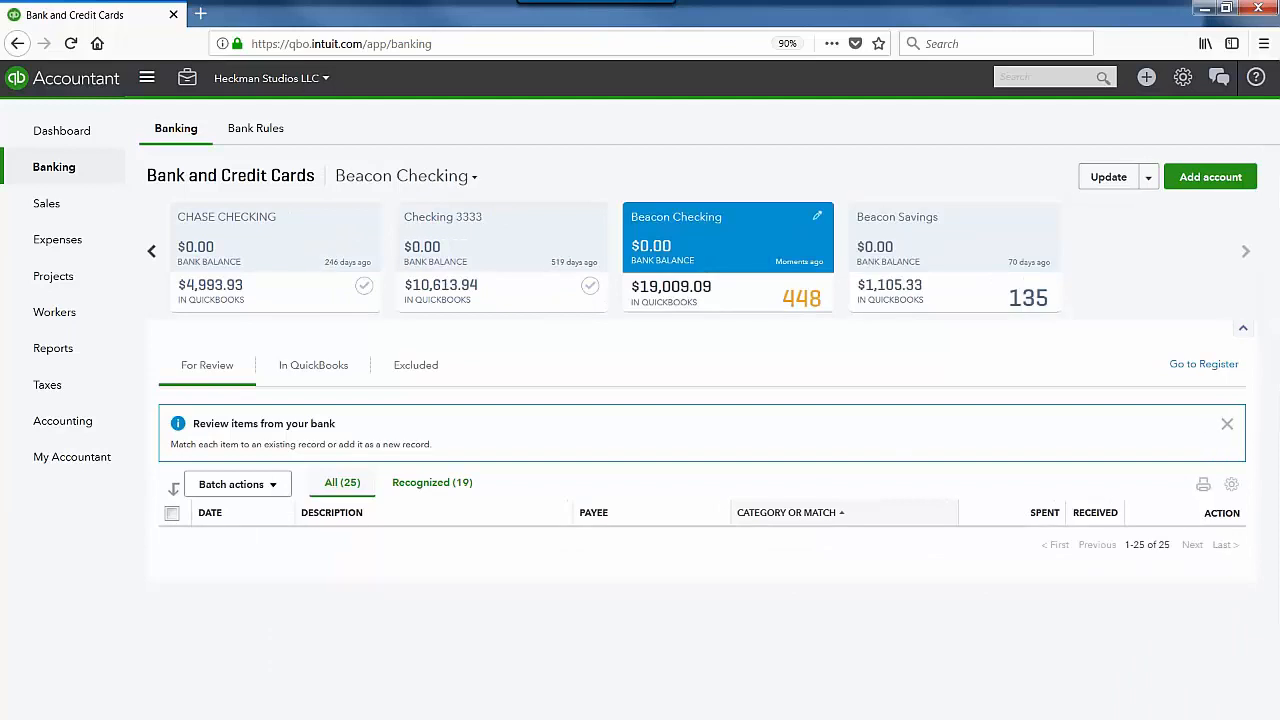
pyautogui.scroll(-1, 695, 435)
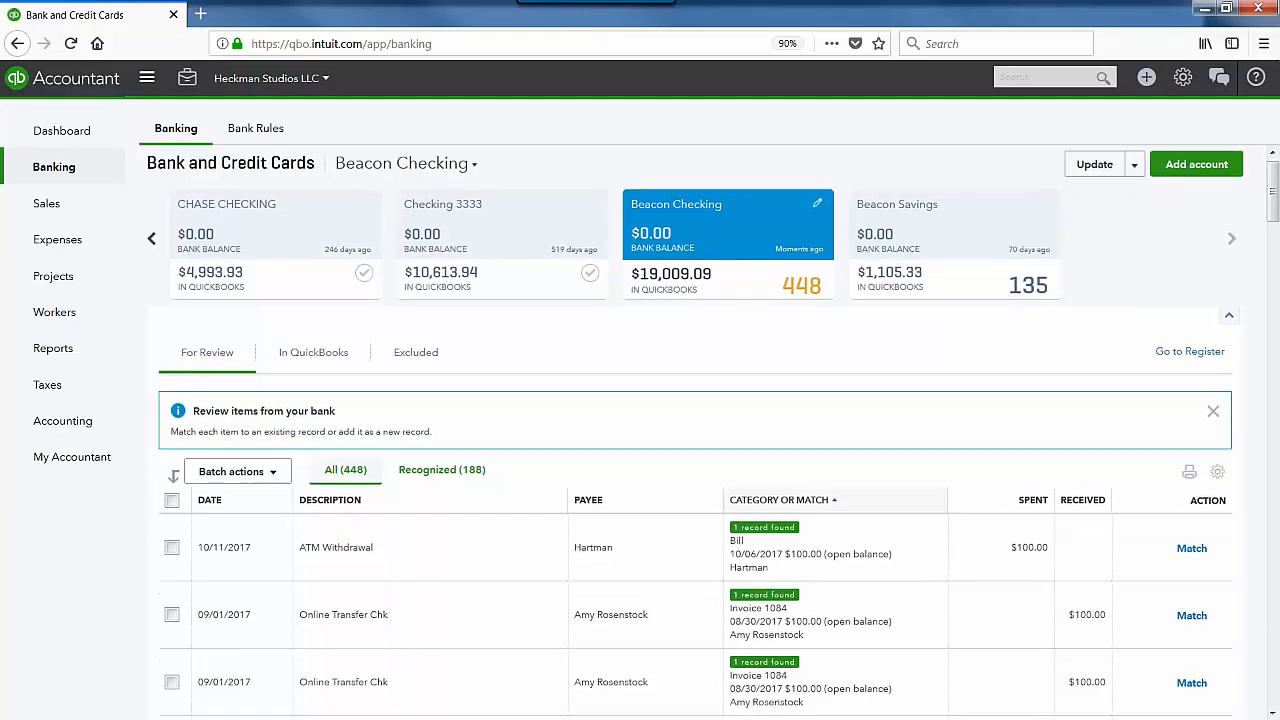
pyautogui.scroll(-3, 737, 220)
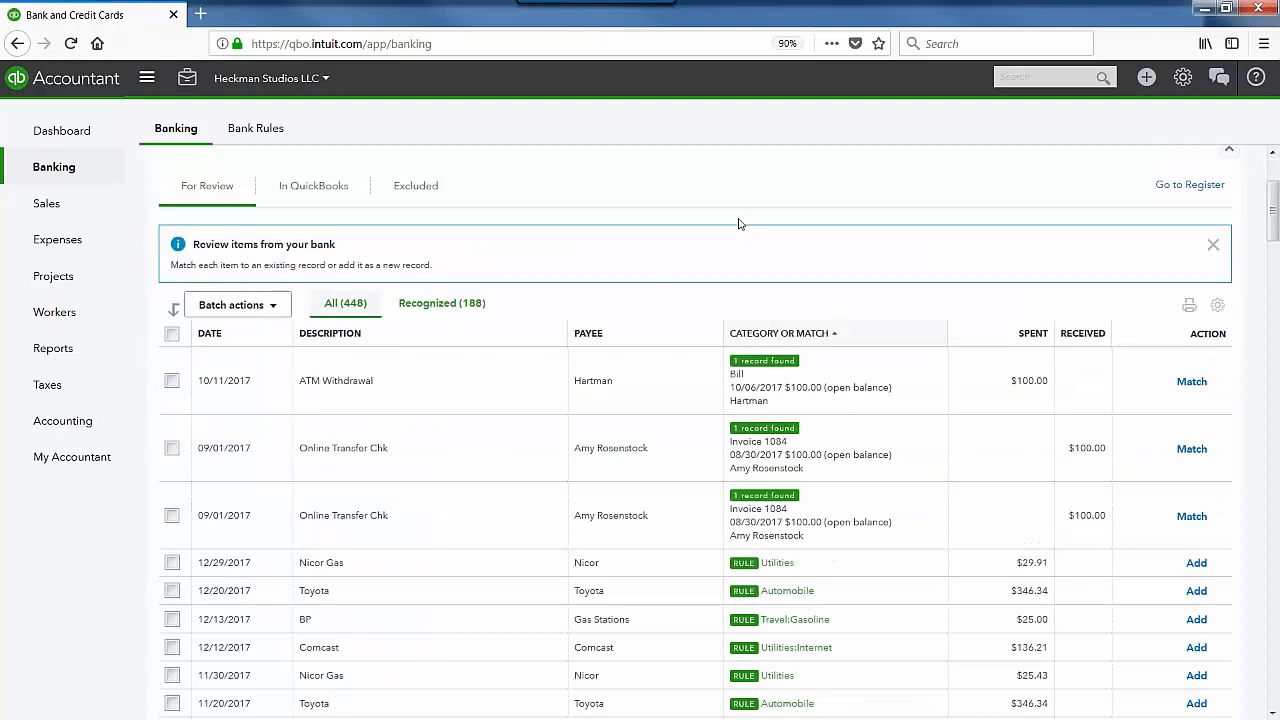
pyautogui.scroll(3, 645, 380)
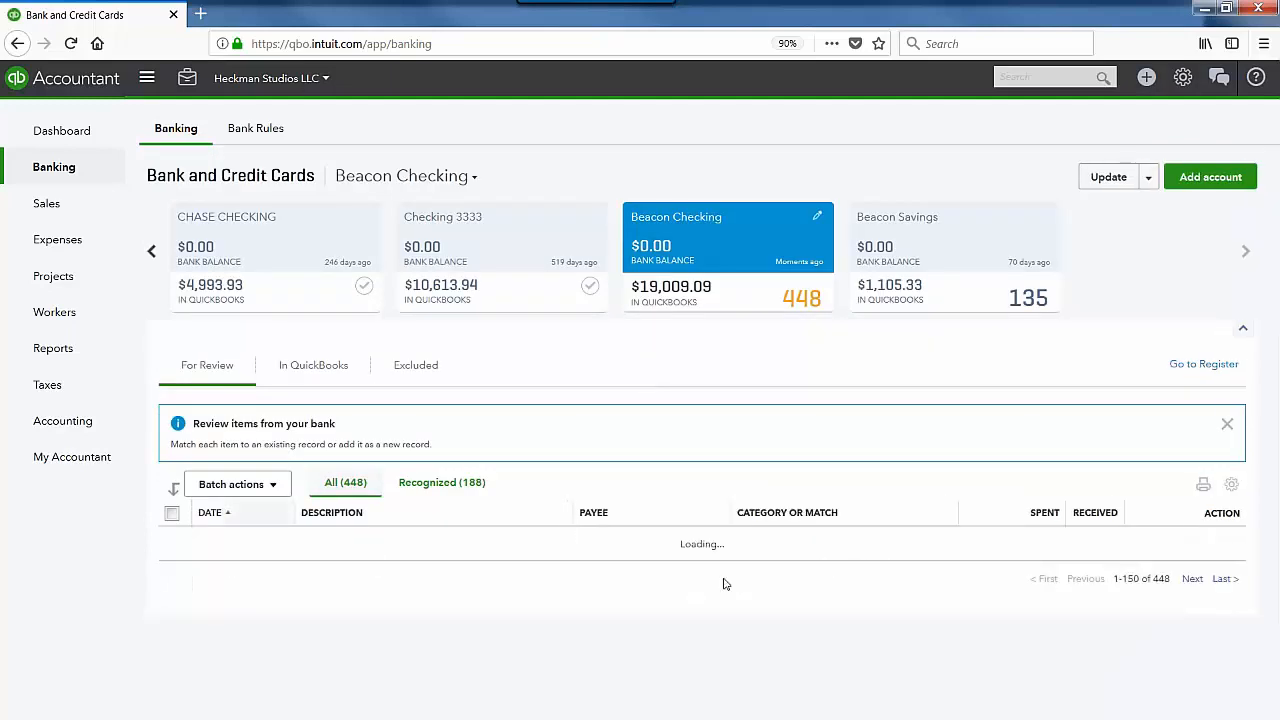
pyautogui.scroll(-3, 616, 586)
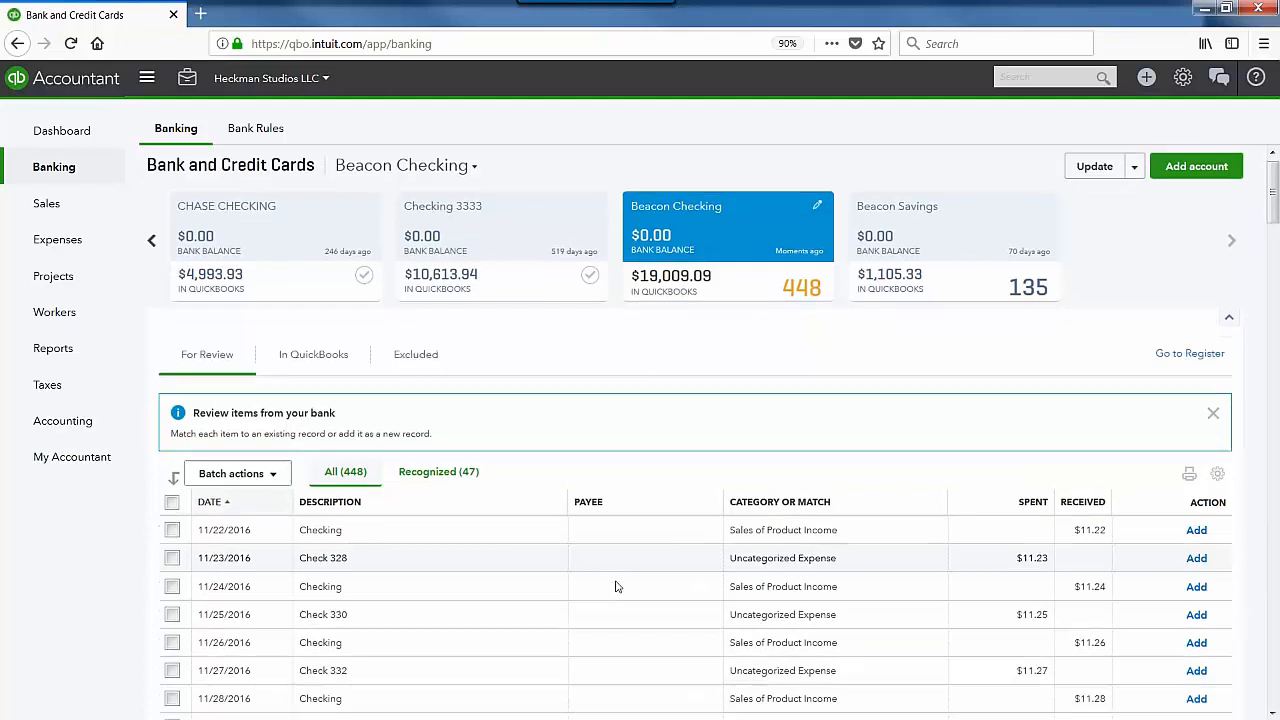
pyautogui.scroll(3, 618, 580)
pyautogui.scroll(-9, 620, 571)
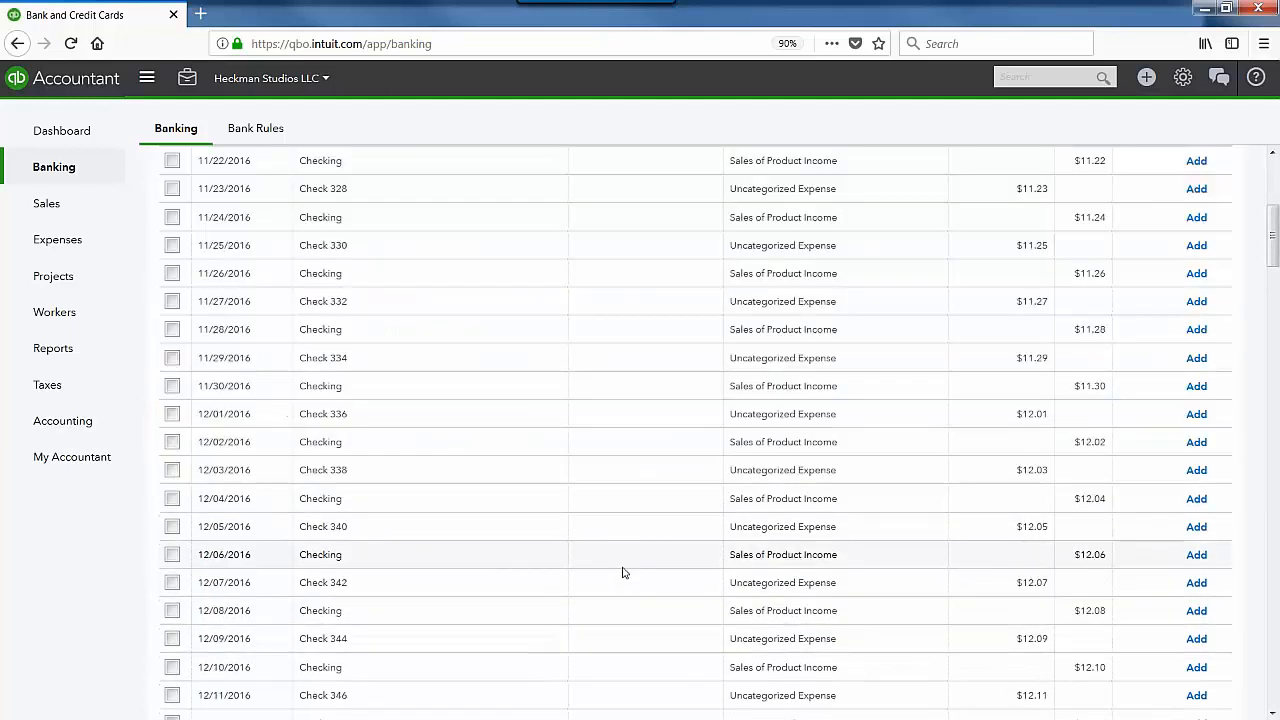
pyautogui.scroll(-12, 622, 572)
pyautogui.scroll(17, 622, 572)
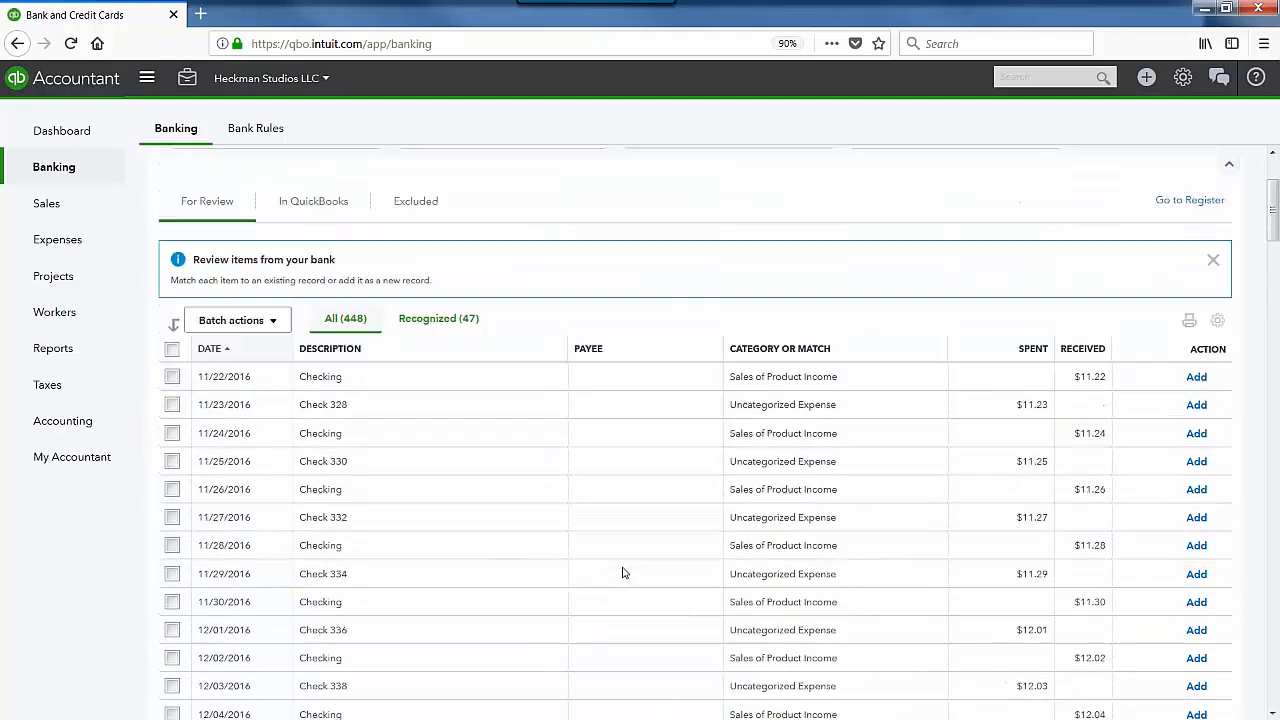
pyautogui.scroll(2, 622, 572)
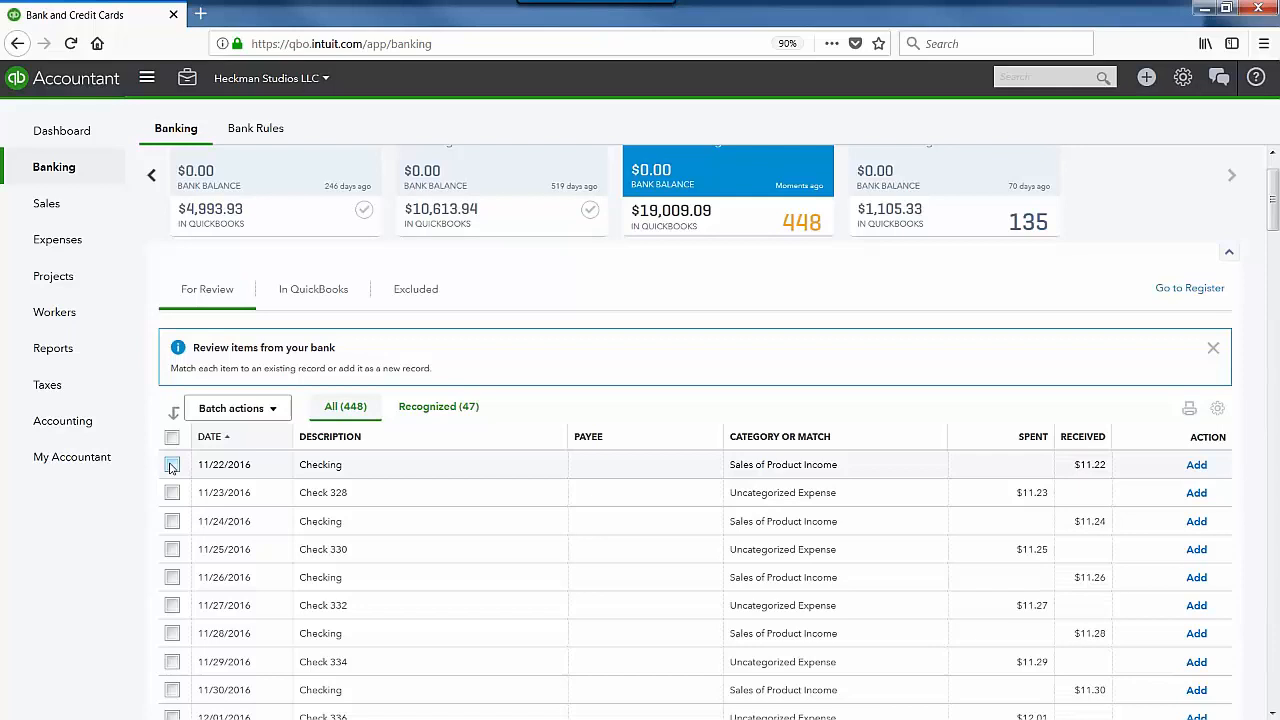
# Step: Select the Beacon Checking transactions dated 11/22/2016 through 12/05/2016
pyautogui.click(172, 465)
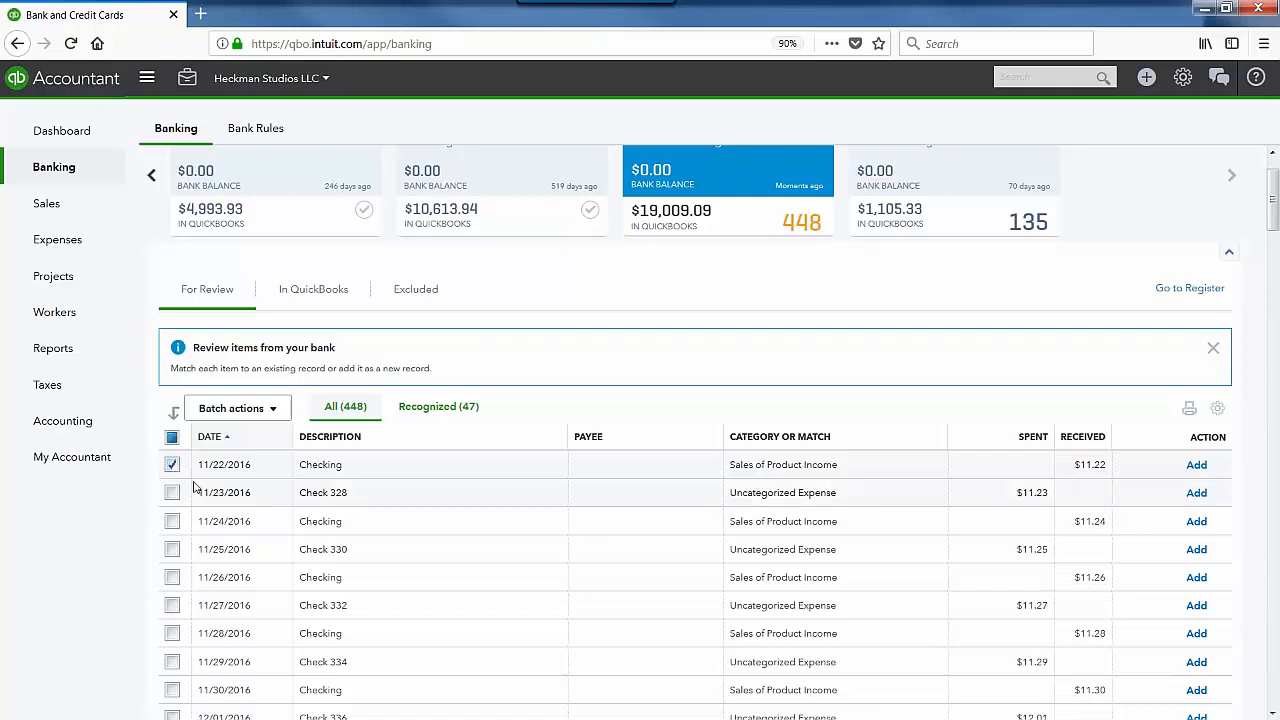
pyautogui.scroll(-4, 172, 338)
pyautogui.click(173, 237)
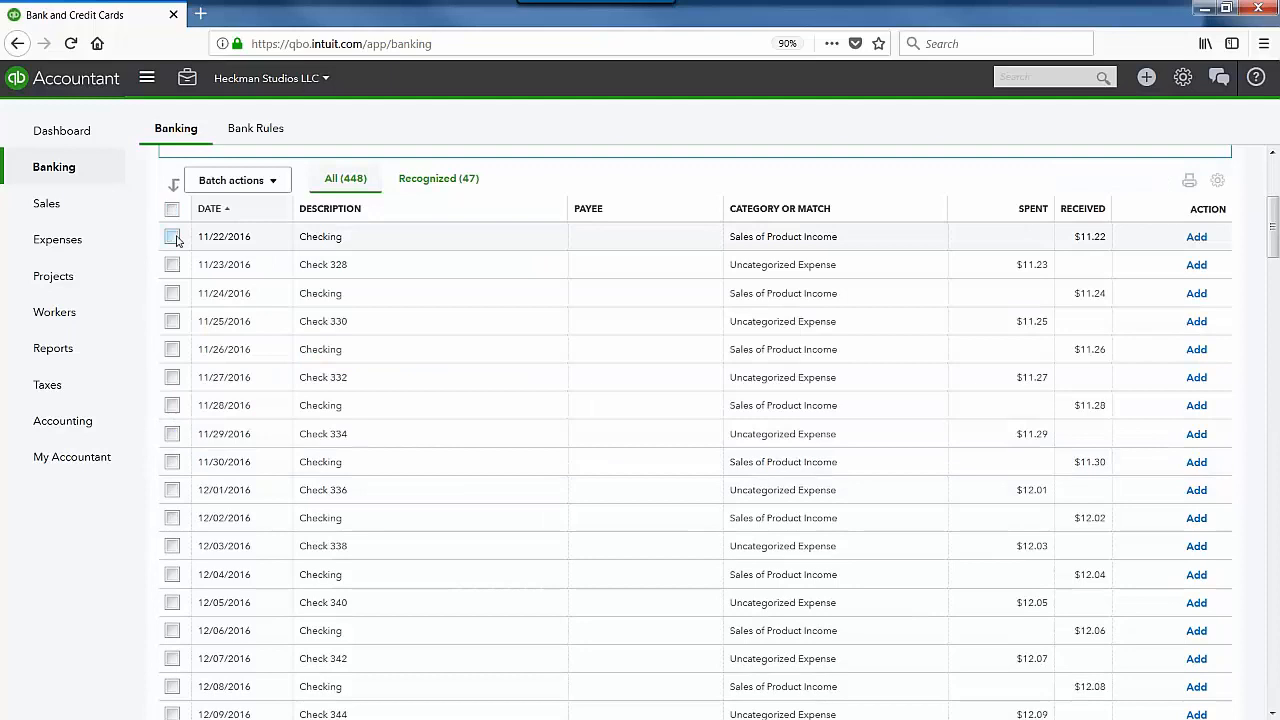
pyautogui.click(173, 237)
pyautogui.hotkey('alt', 'Left')
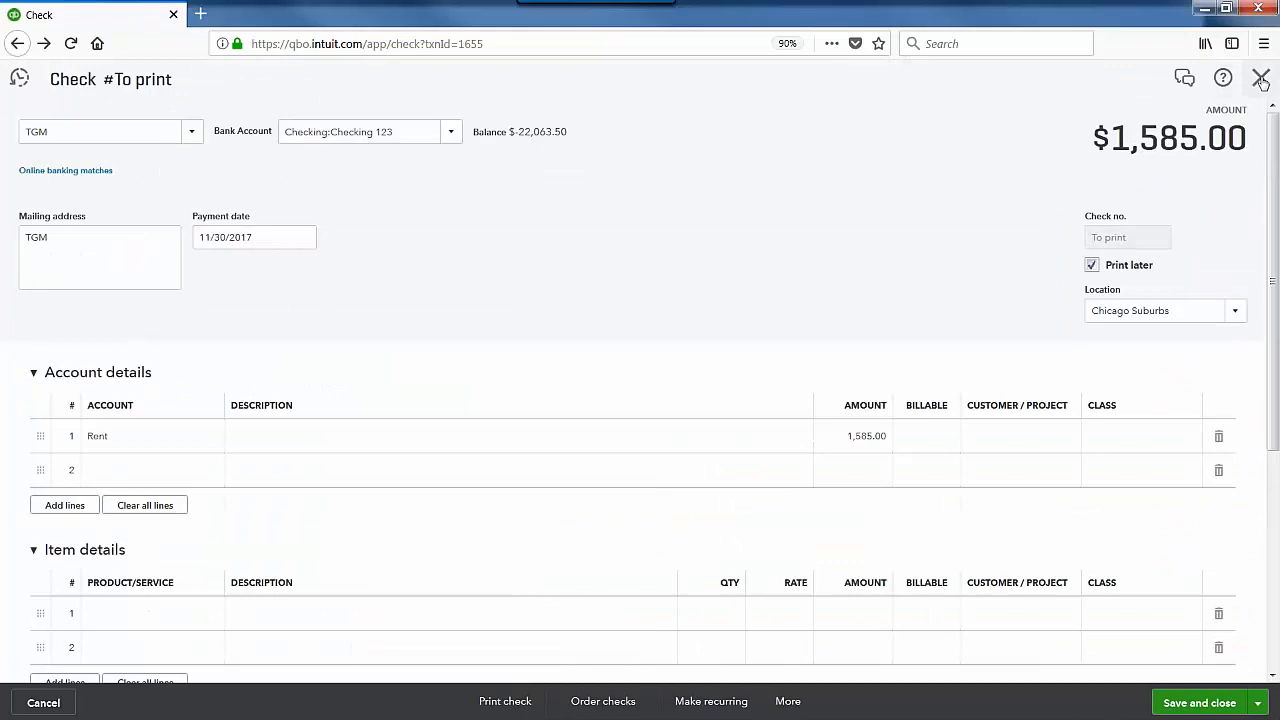
pyautogui.click(1261, 79)
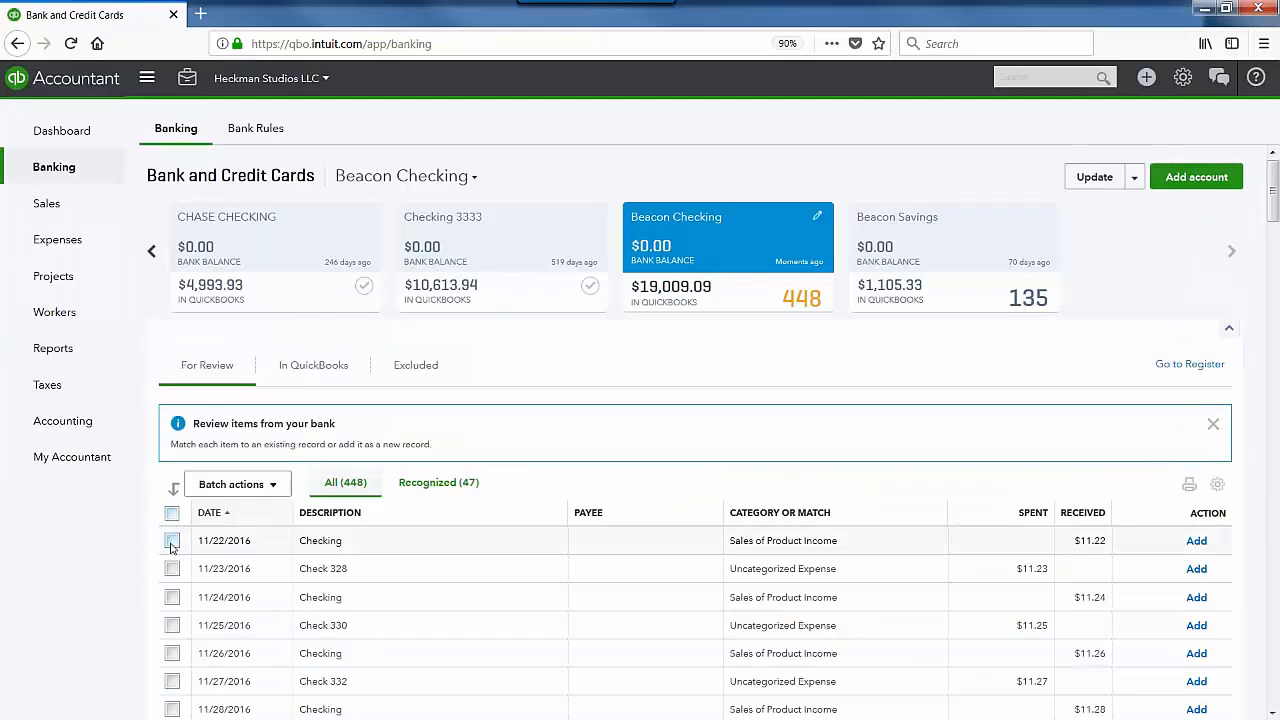
pyautogui.click(171, 543)
pyautogui.scroll(-5, 170, 600)
pyautogui.keyDown('shift'); pyautogui.click(172, 526); pyautogui.keyUp('shift')
pyautogui.scroll(4, 218, 437)
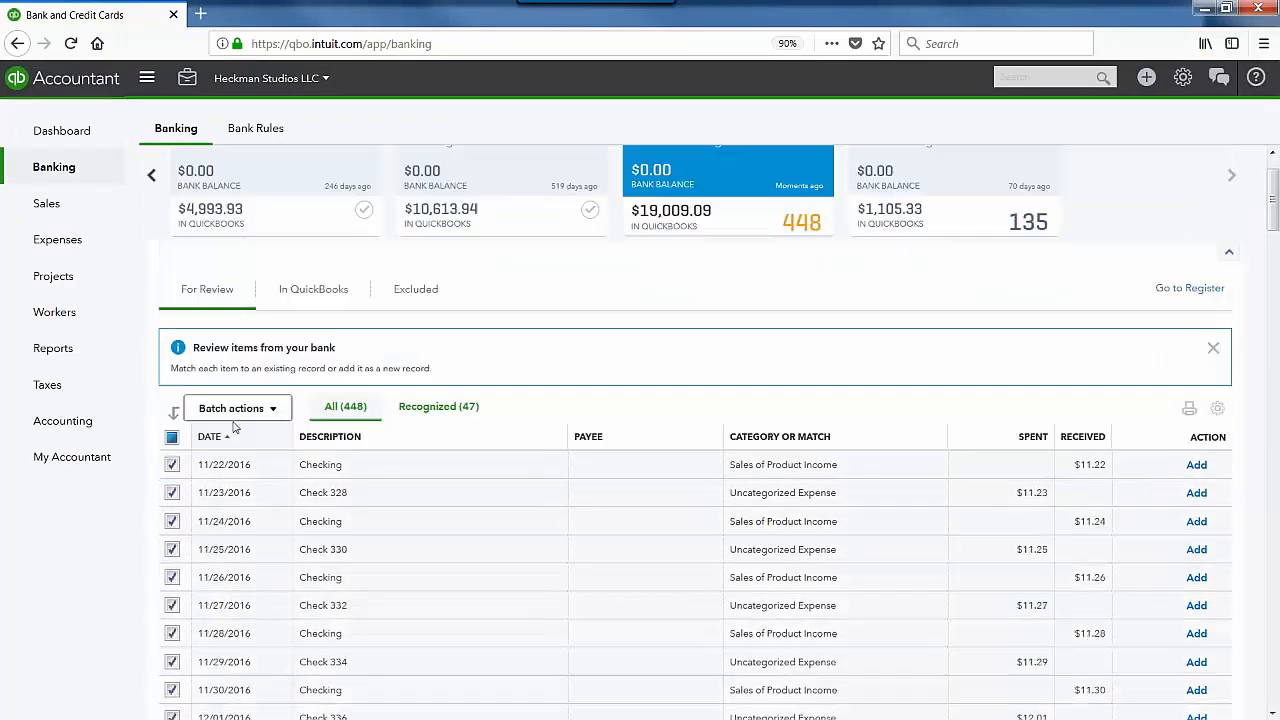
# Step: Exclude the 14 selected transactions with Batch actions and view the Excluded list
pyautogui.click(234, 414)
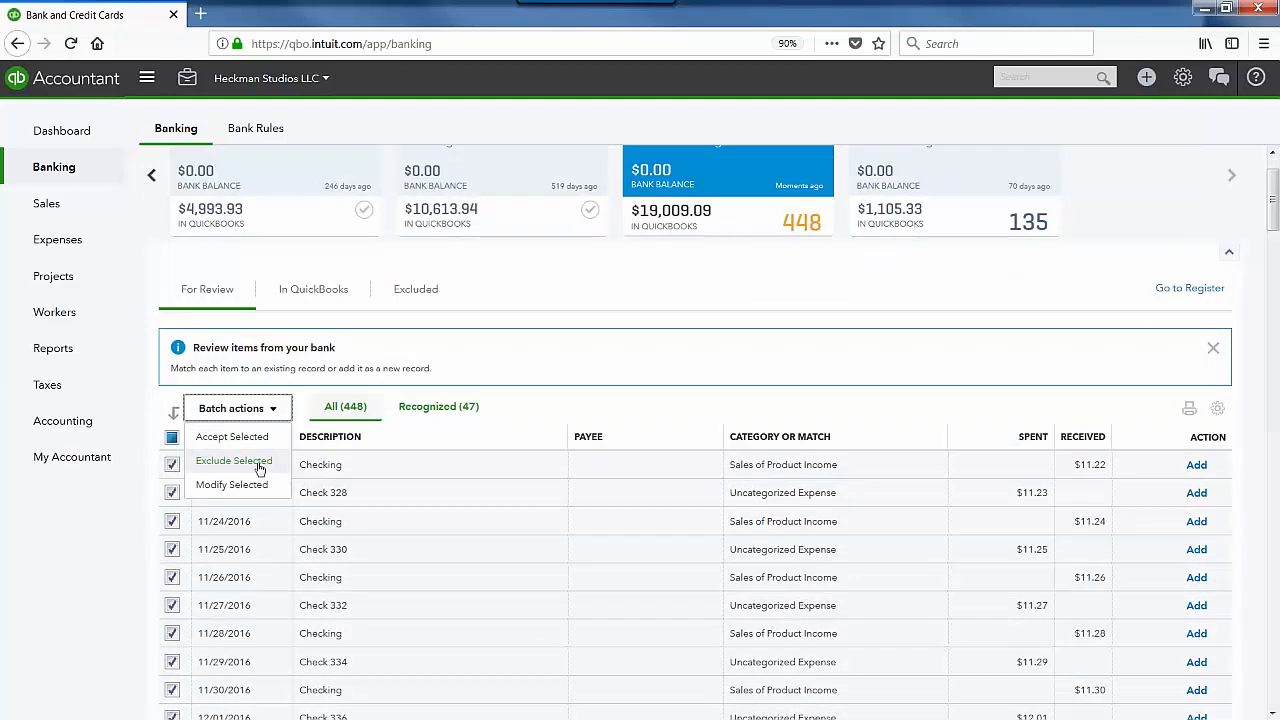
pyautogui.click(259, 463)
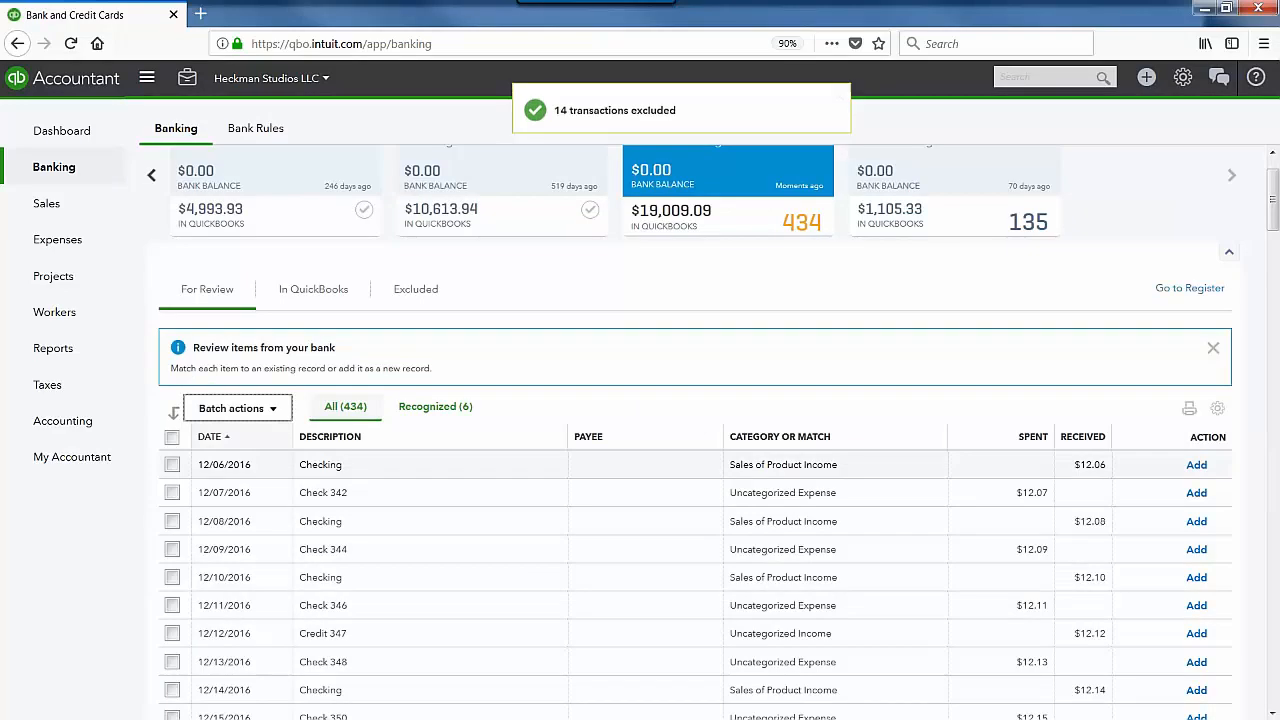
pyautogui.click(430, 289)
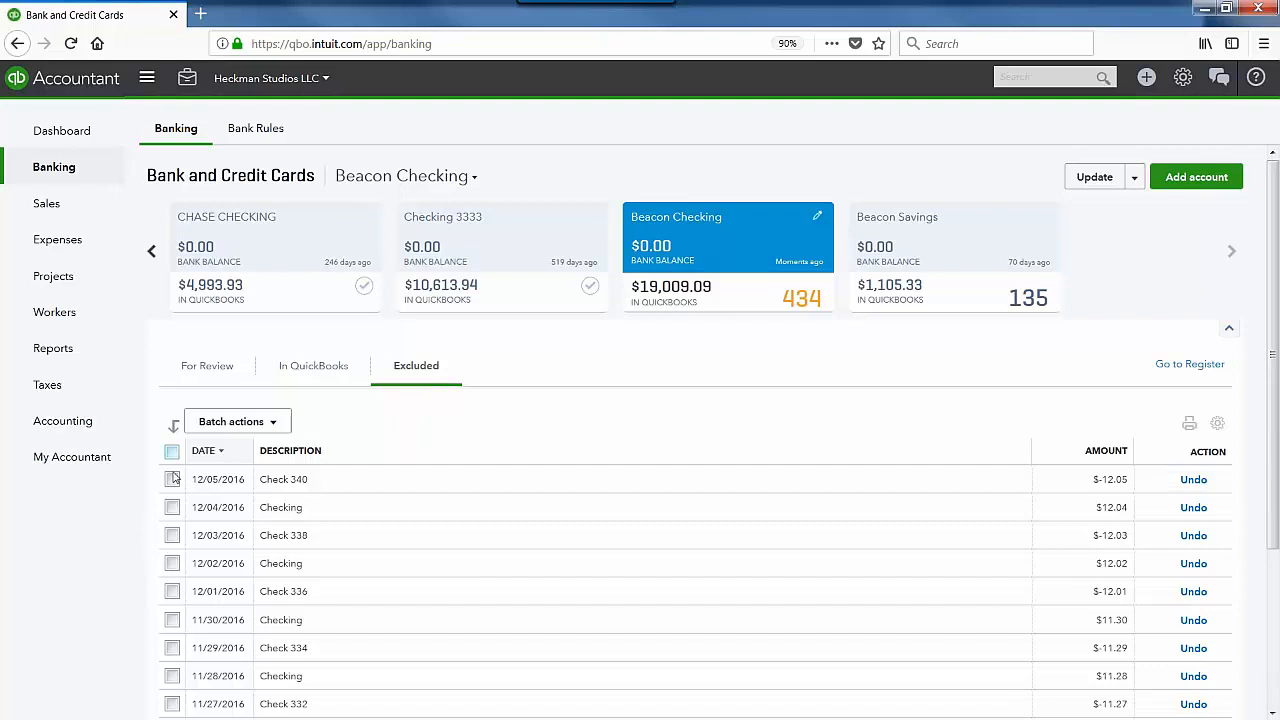
pyautogui.click(171, 453)
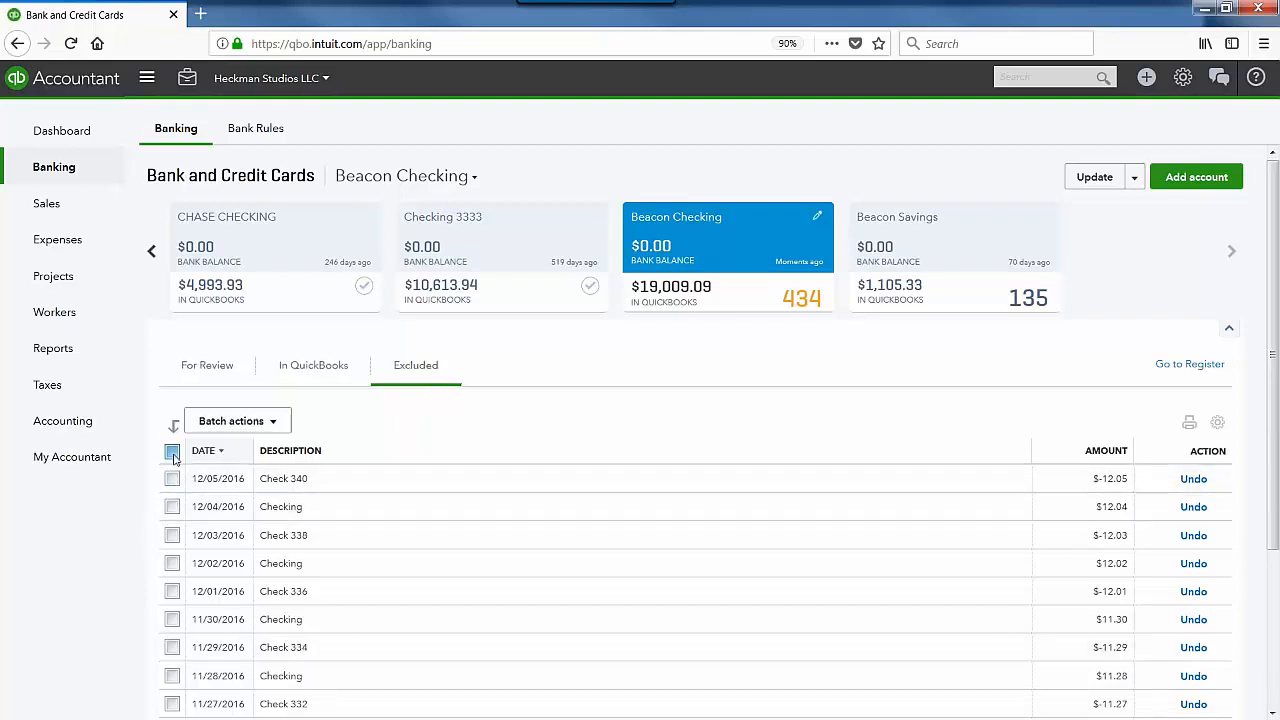
pyautogui.click(237, 421)
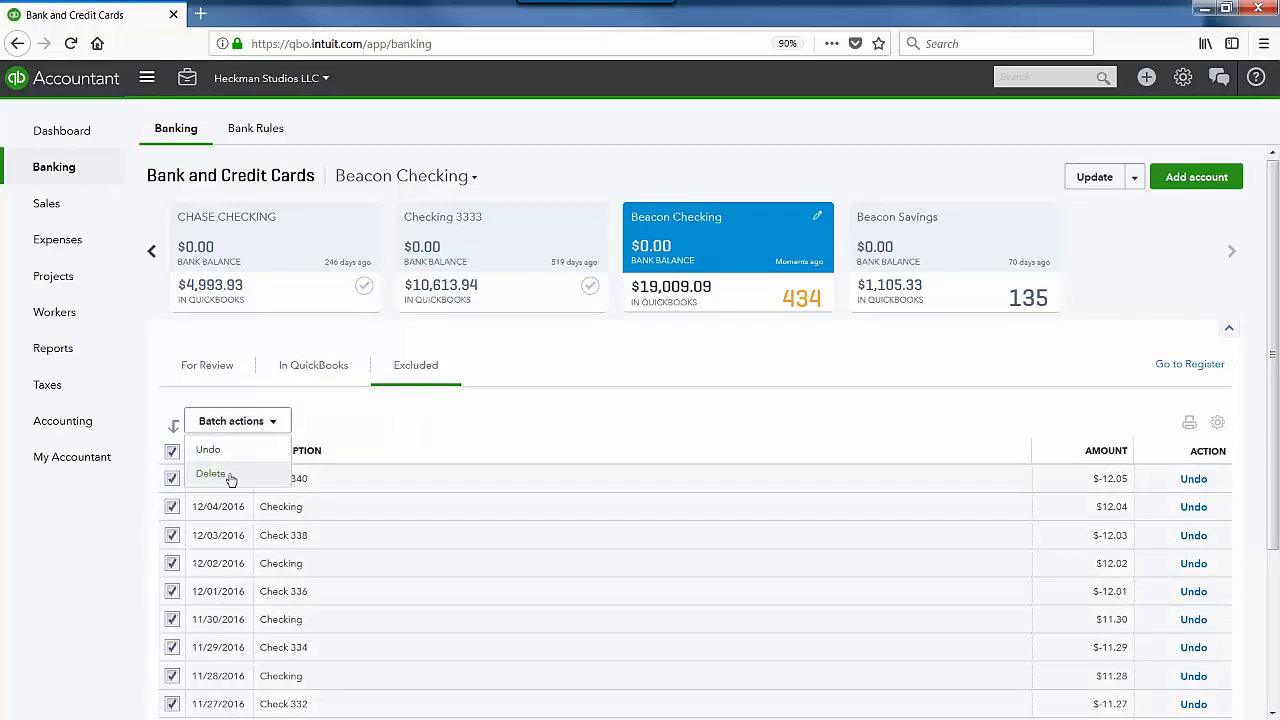
pyautogui.click(212, 474)
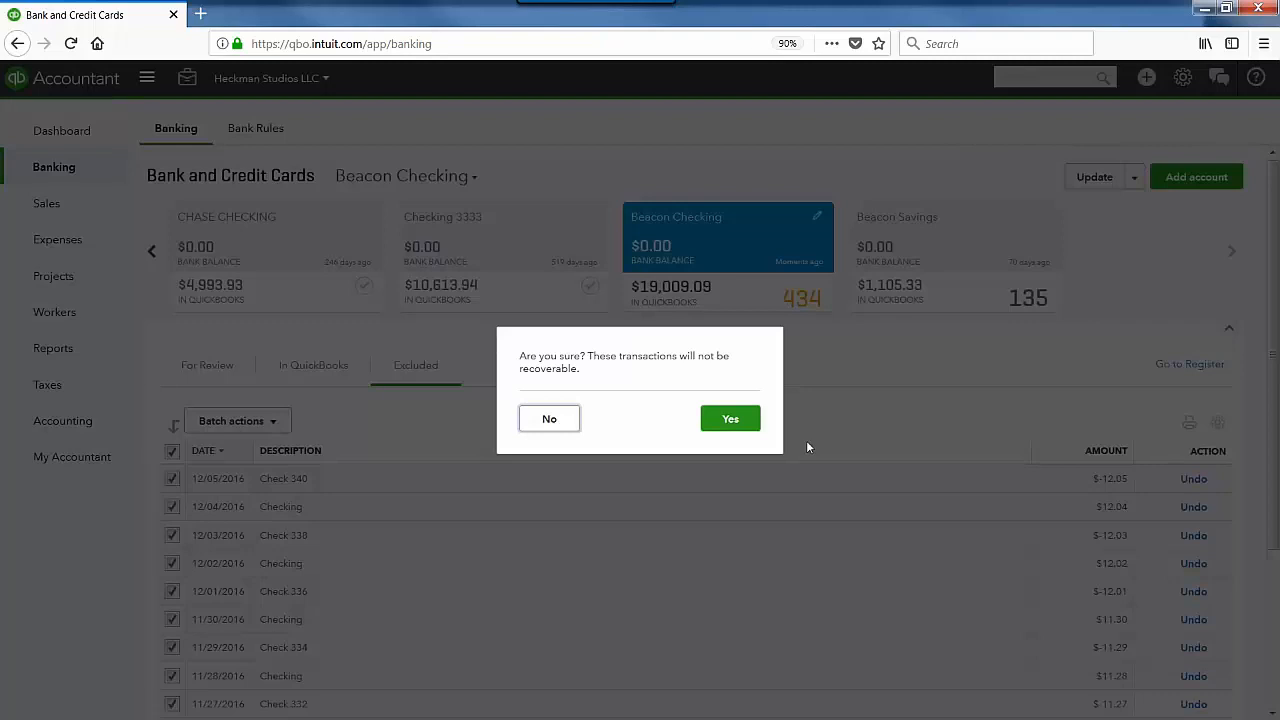
pyautogui.click(738, 430)
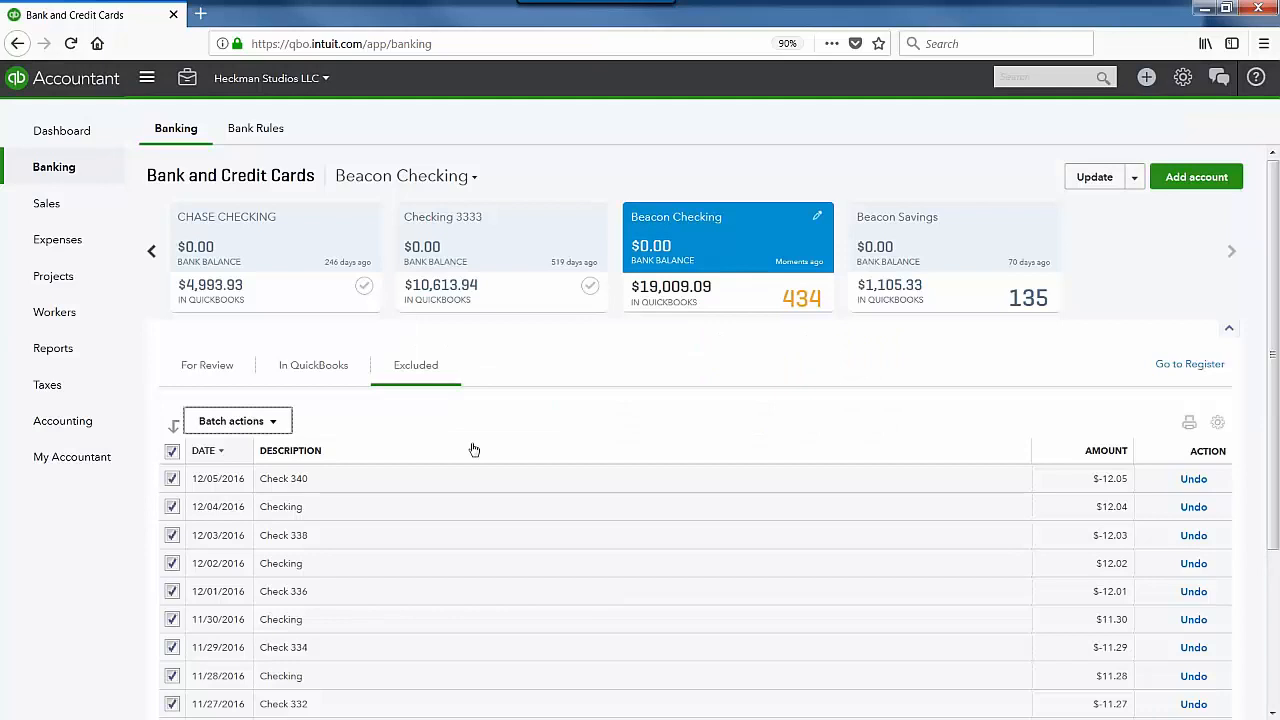
pyautogui.click(172, 453)
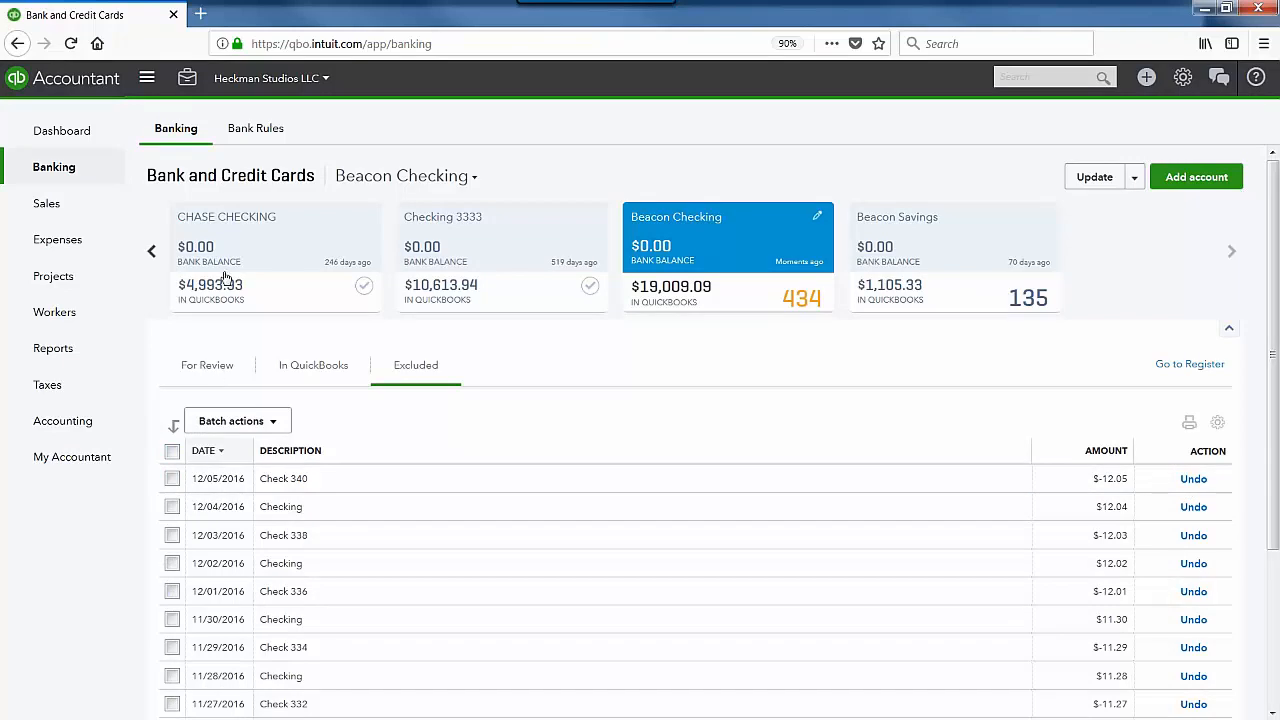
pyautogui.click(151, 251)
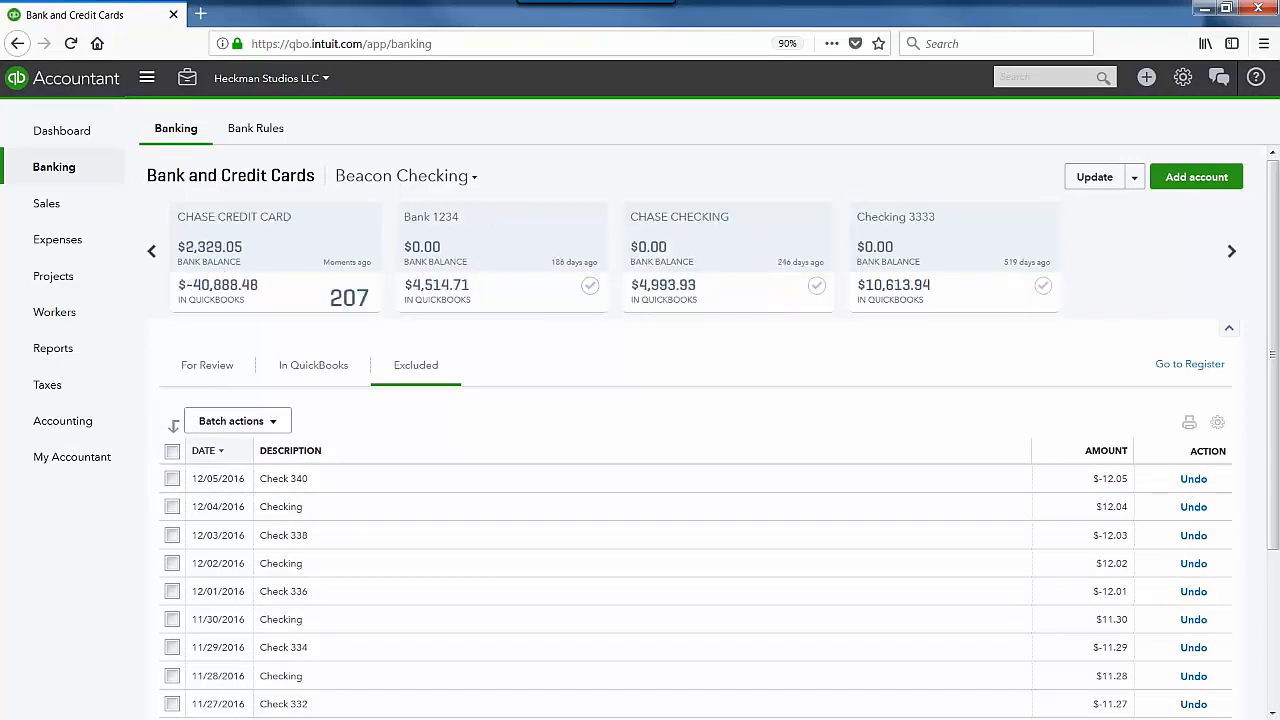
pyautogui.click(263, 251)
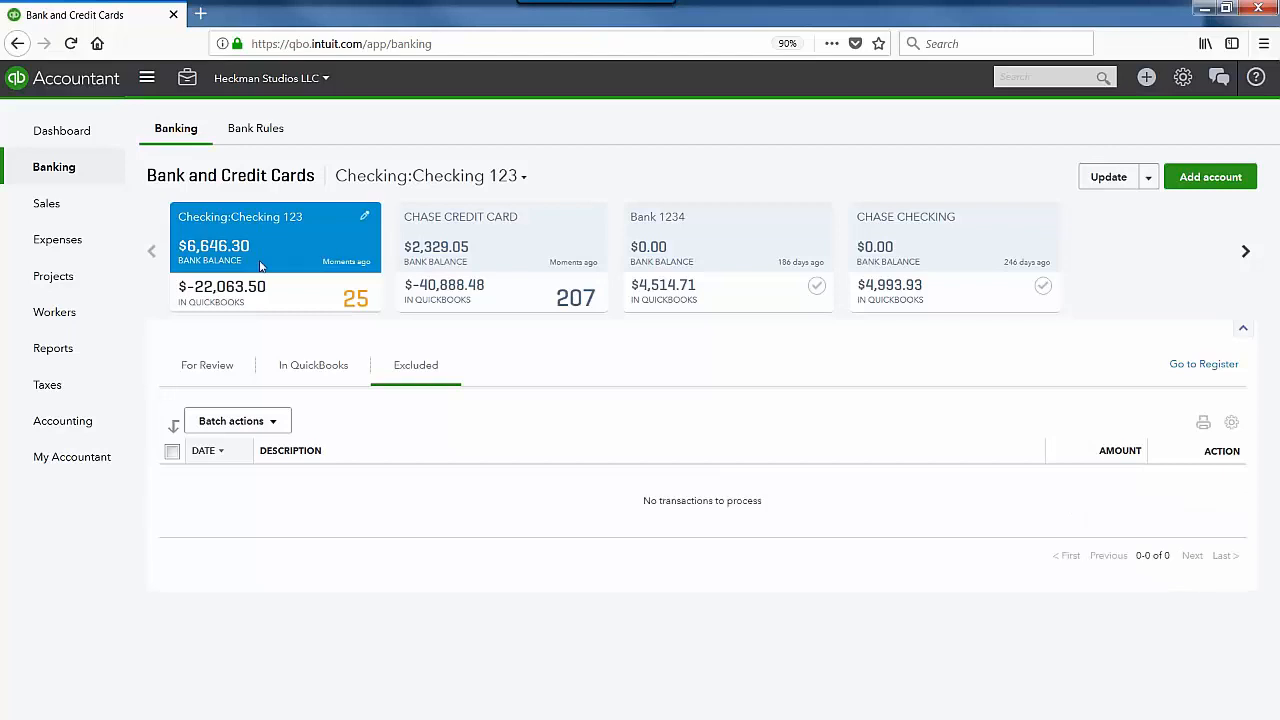
pyautogui.click(222, 368)
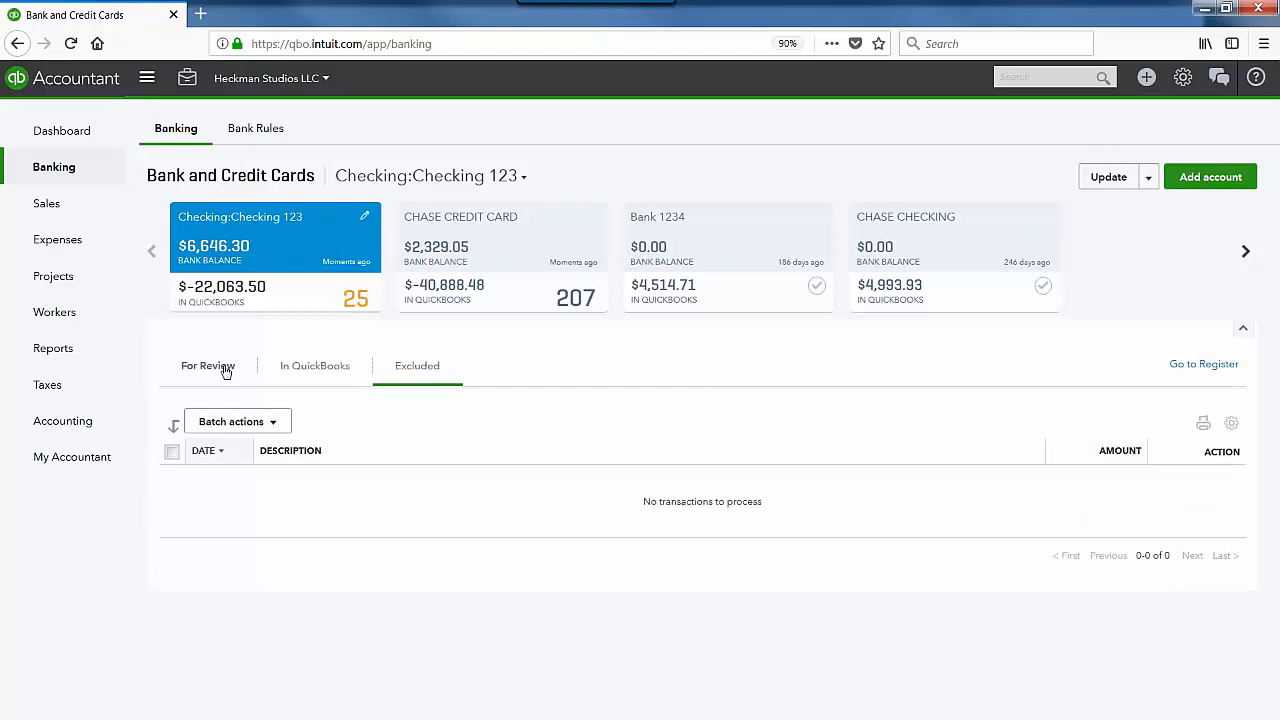
pyautogui.click(314, 367)
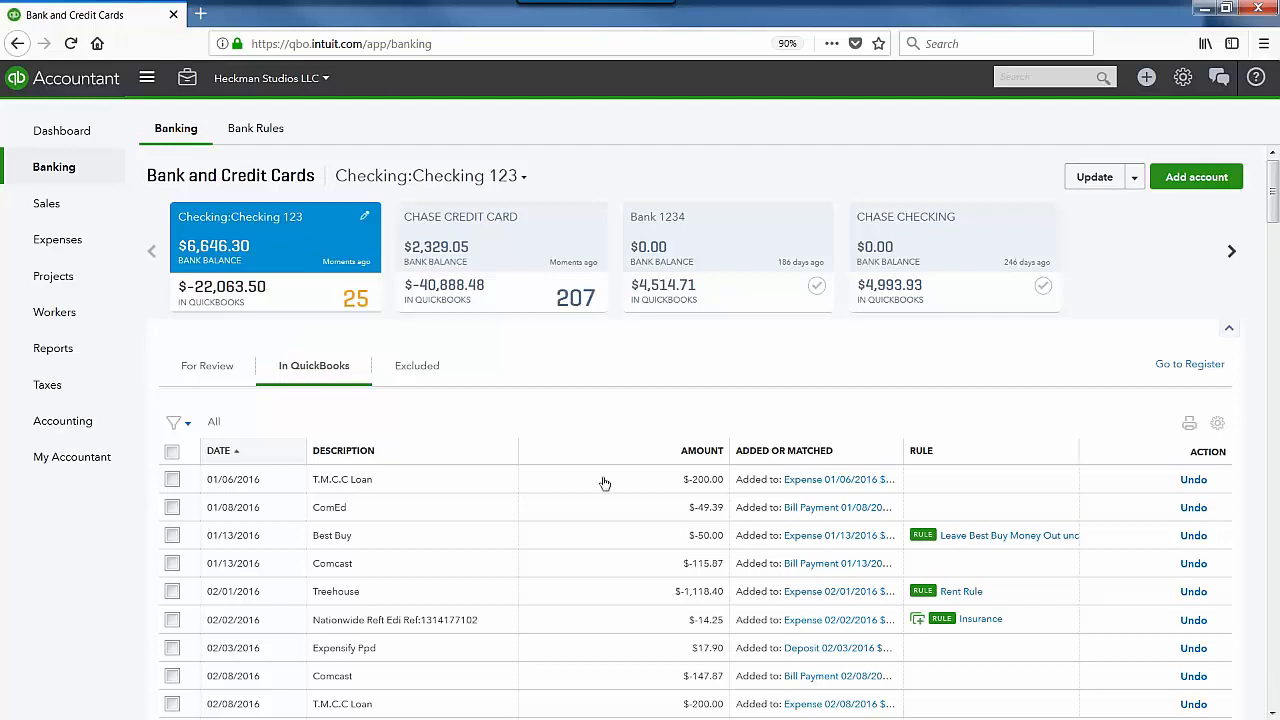
pyautogui.scroll(-2, 722, 517)
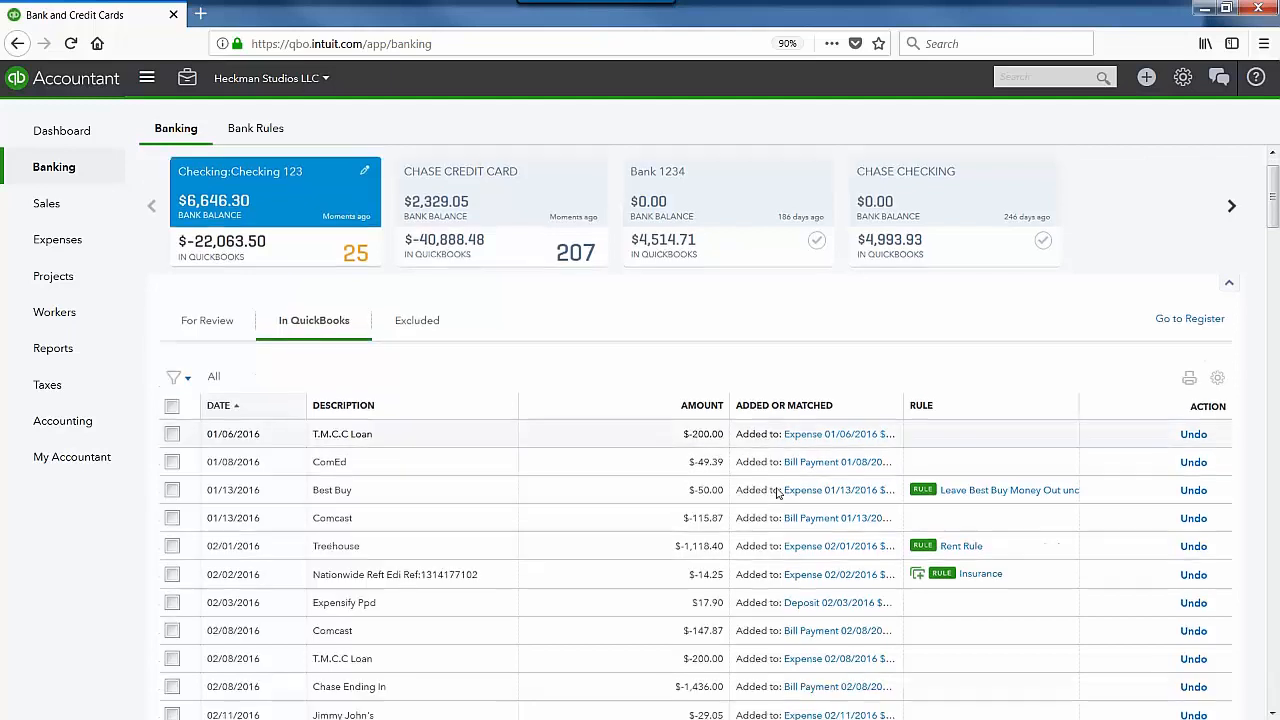
pyautogui.scroll(-2, 722, 468)
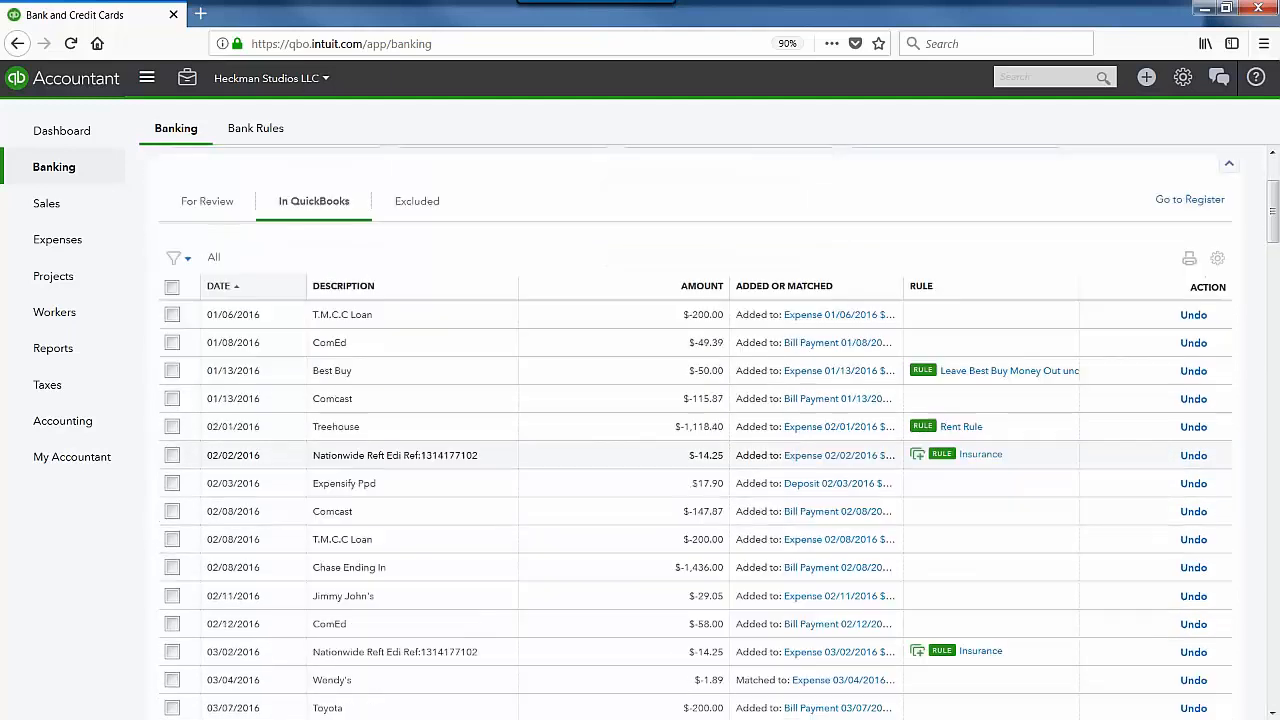
pyautogui.scroll(-2, 774, 500)
pyautogui.scroll(3, 774, 500)
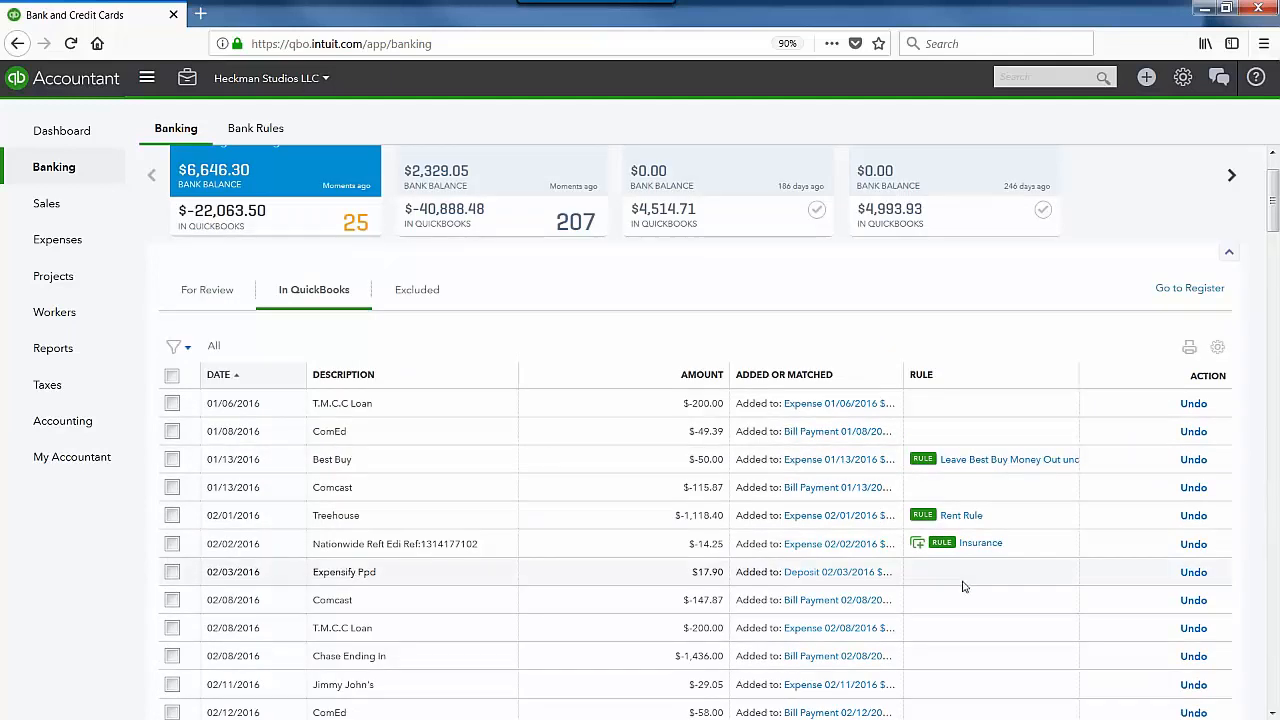
pyautogui.scroll(-5, 962, 587)
pyautogui.scroll(5, 961, 588)
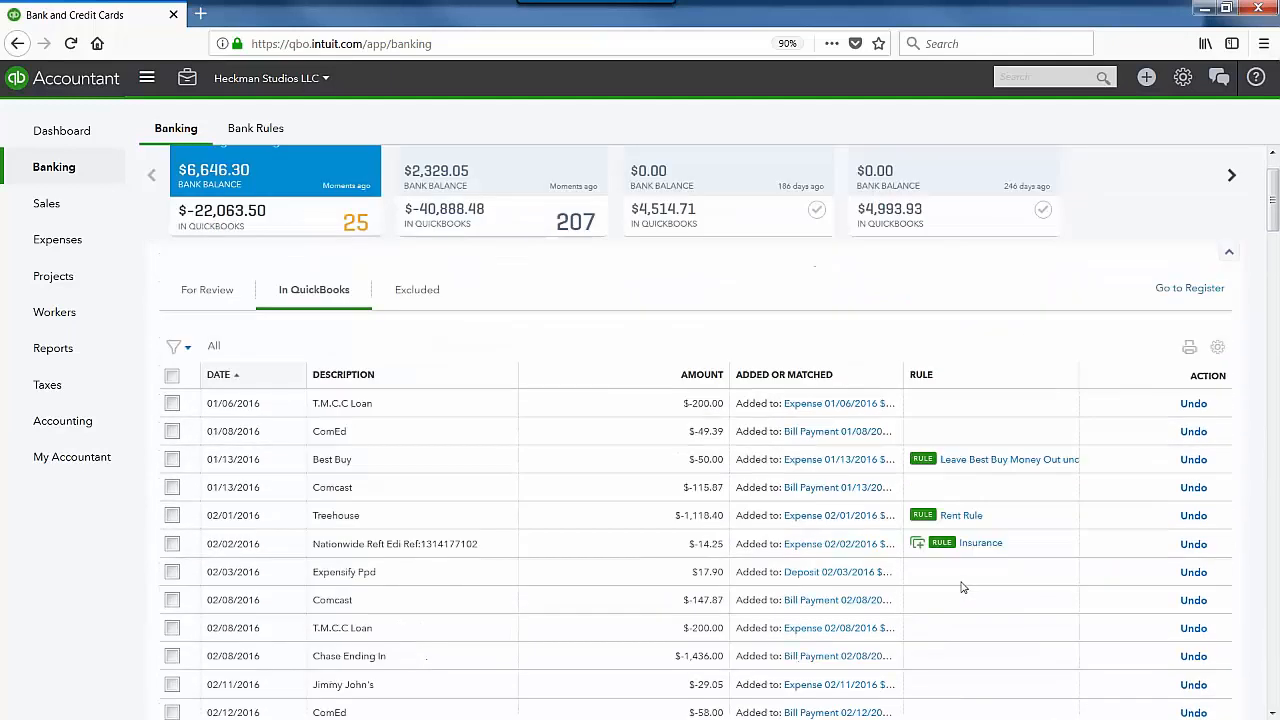
pyautogui.scroll(2, 961, 587)
pyautogui.click(208, 366)
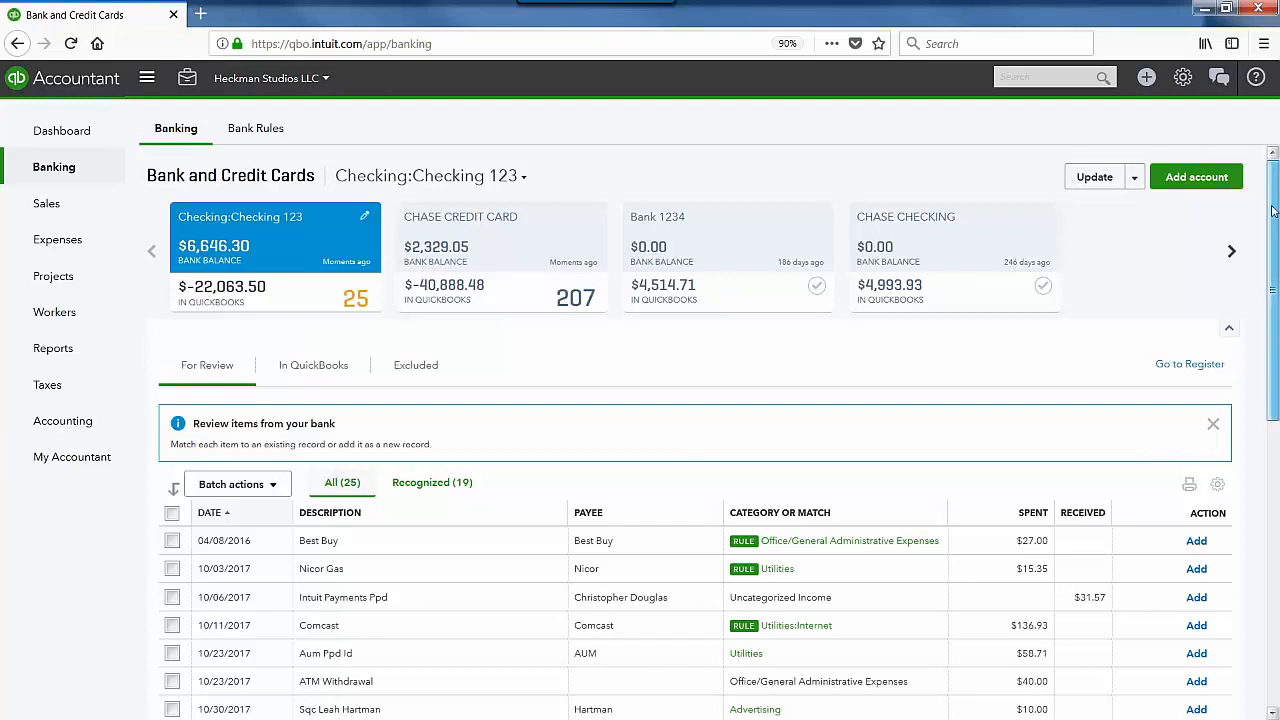
# Step: Expand the 12/21/2017 Aum Ppd Id $50.19 transaction at the bottom of For Review
pyautogui.moveTo(1273, 210); pyautogui.dragTo(1273, 458)
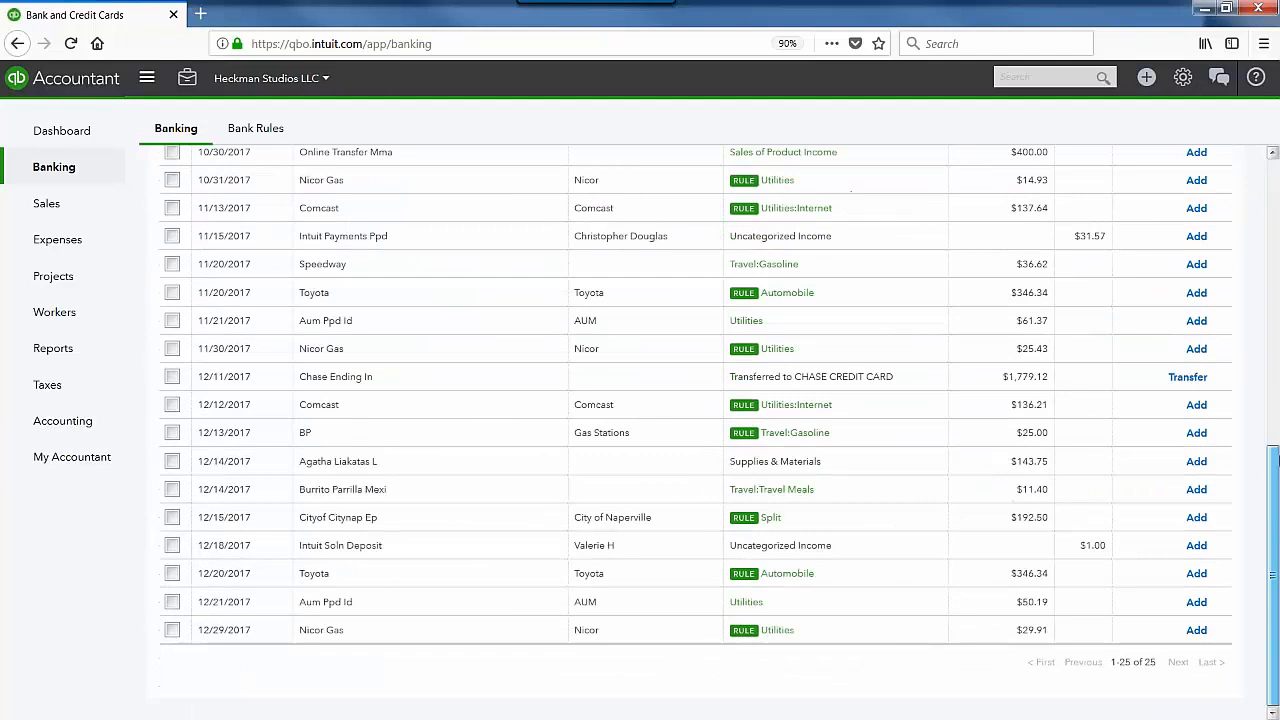
pyautogui.scroll(2, 1071, 462)
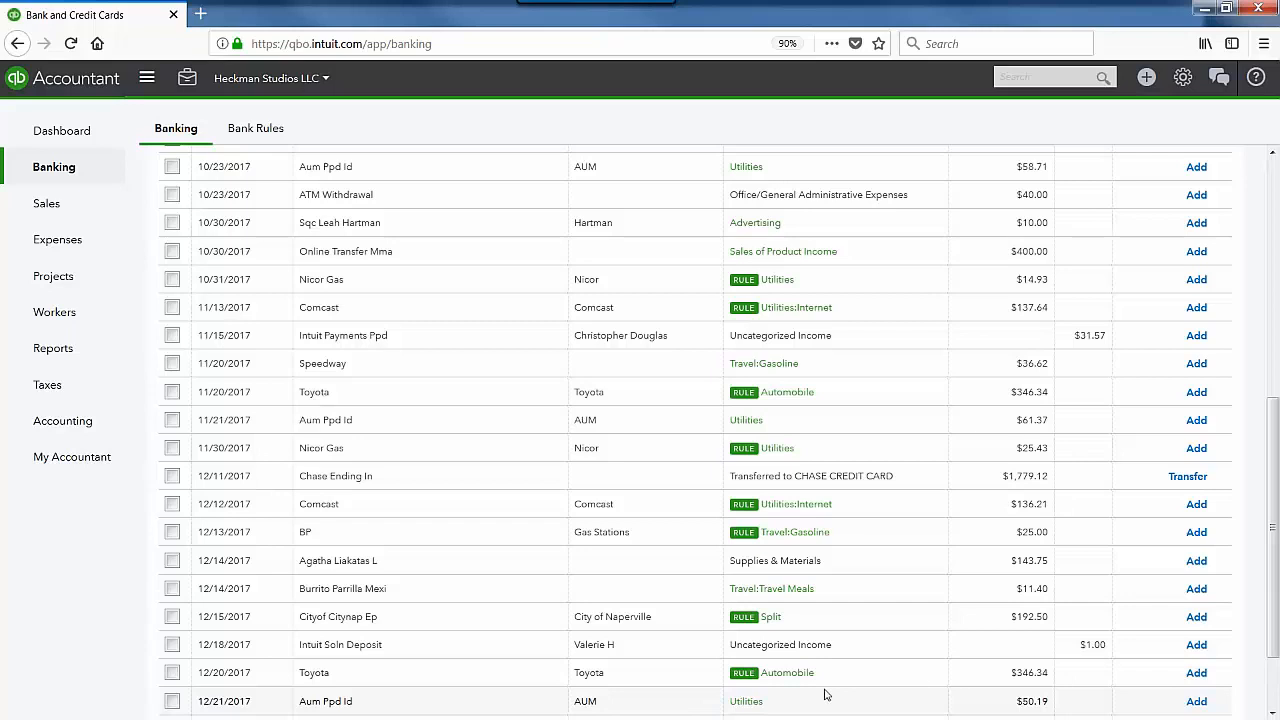
pyautogui.scroll(-3, 1277, 587)
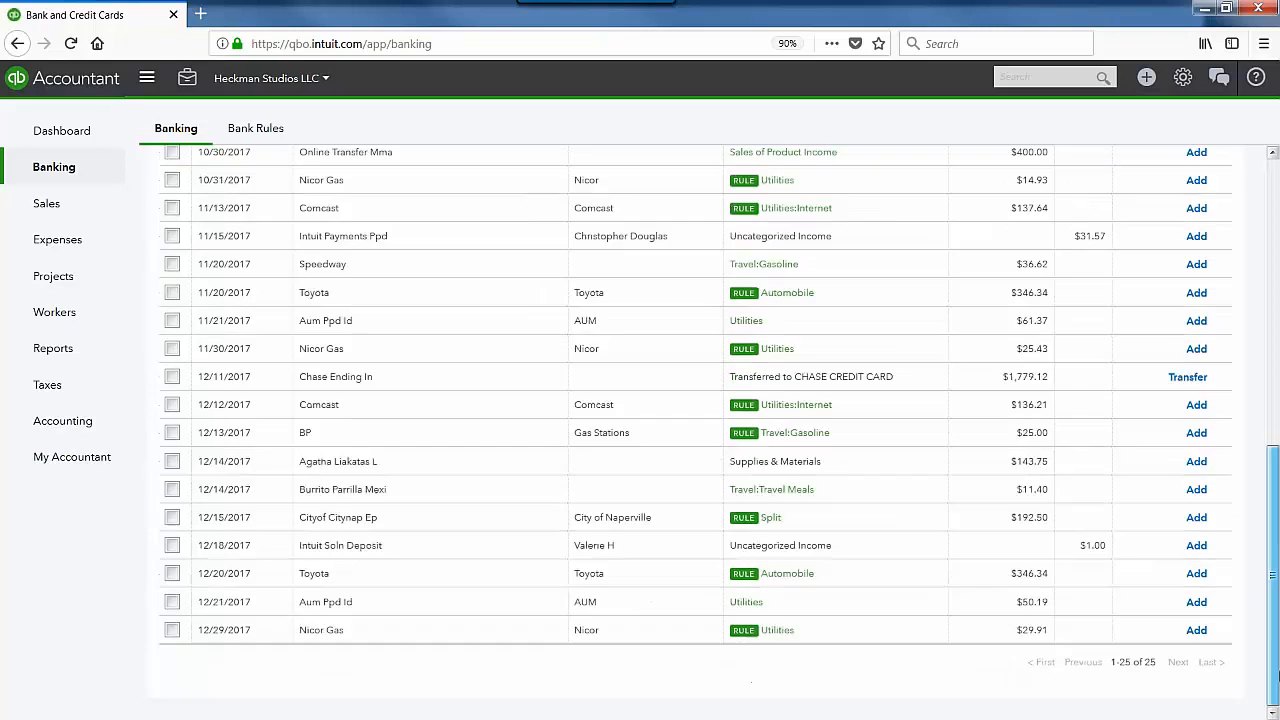
pyautogui.click(823, 607)
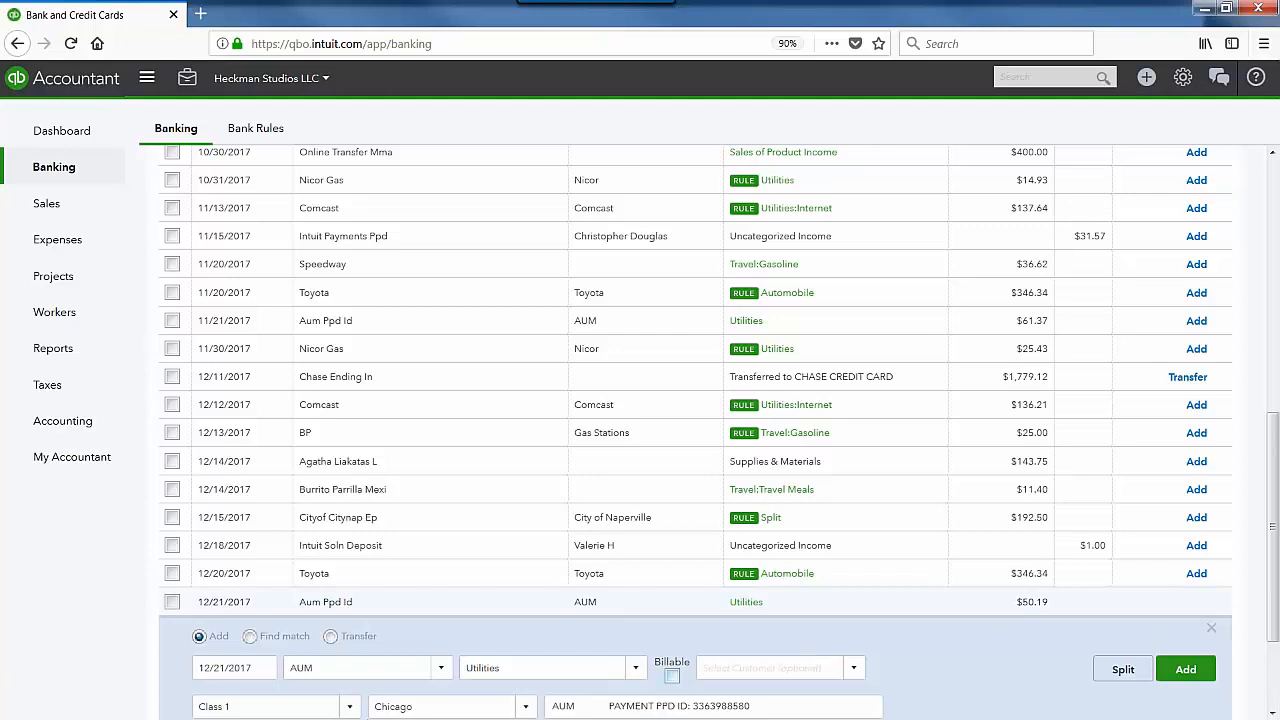
pyautogui.click(250, 637)
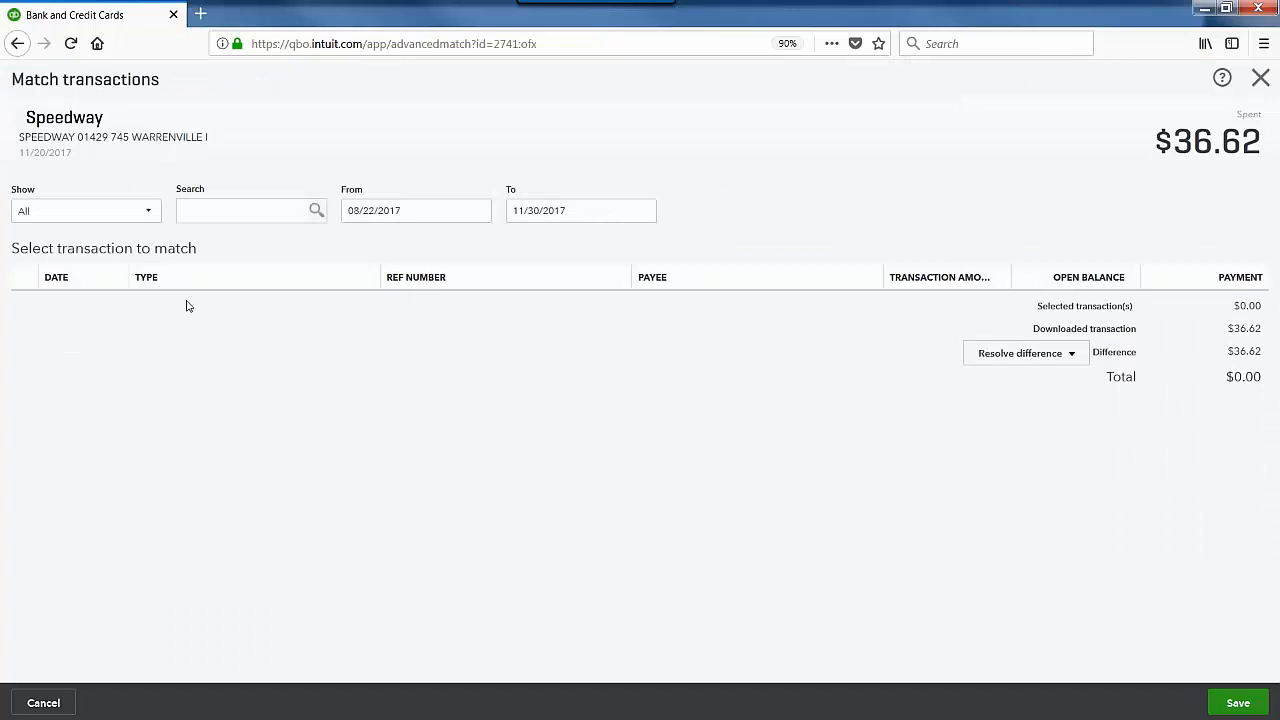
pyautogui.click(140, 211)
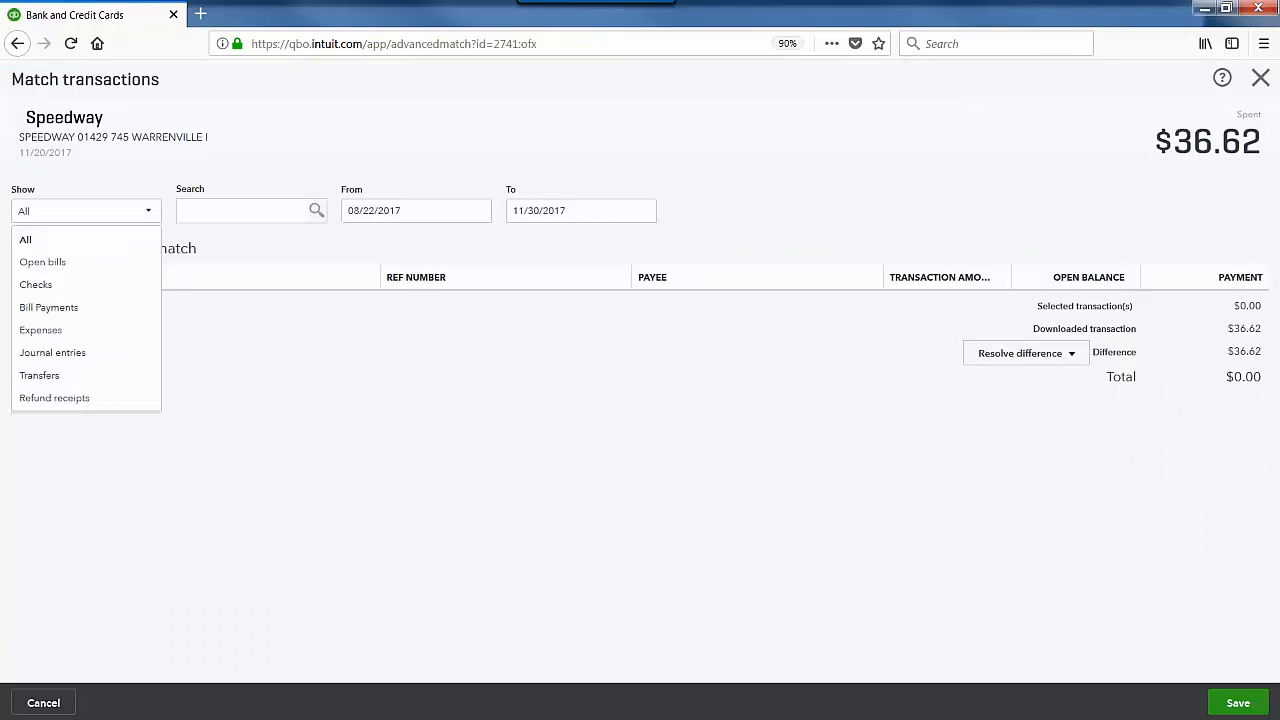
pyautogui.click(100, 272)
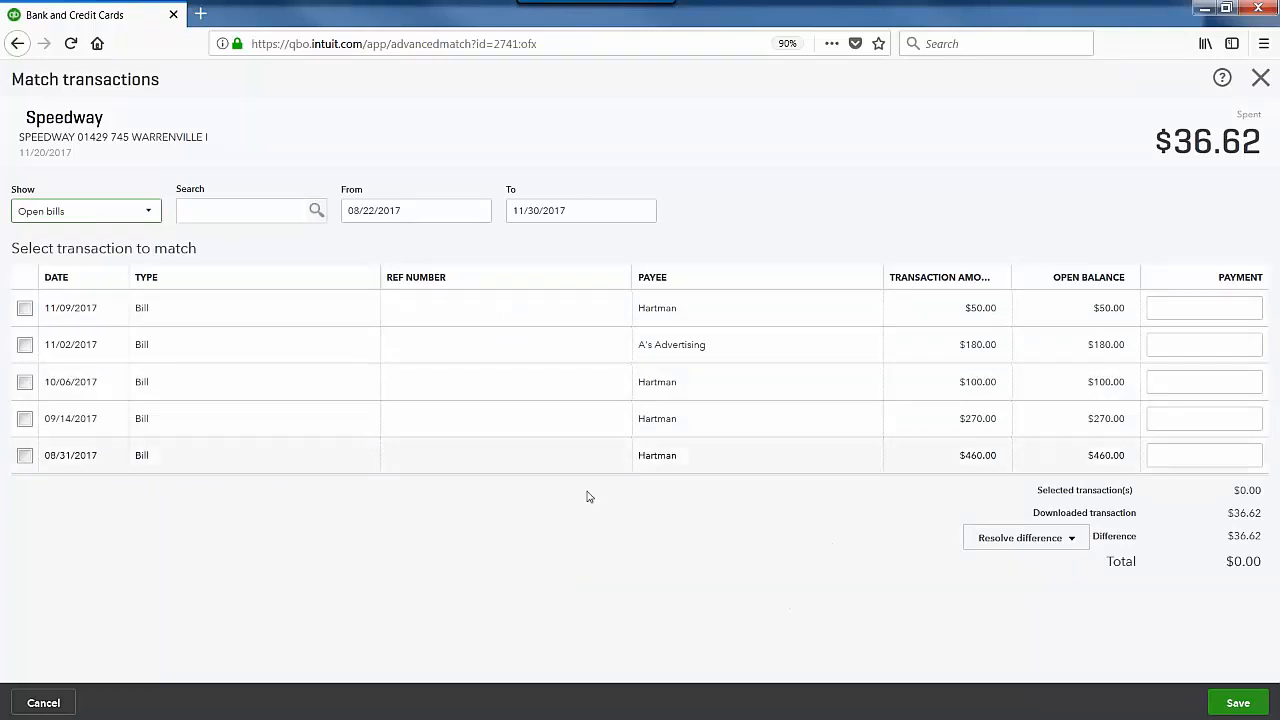
pyautogui.click(25, 344)
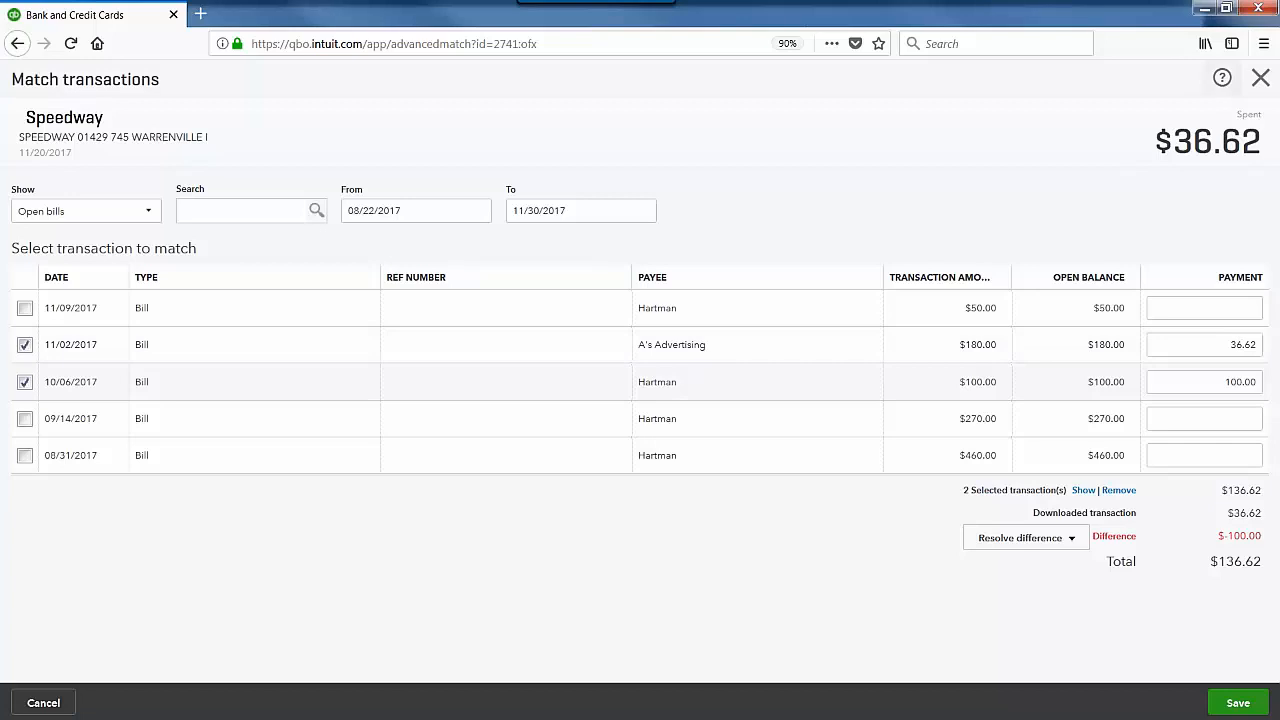
pyautogui.click(1262, 78)
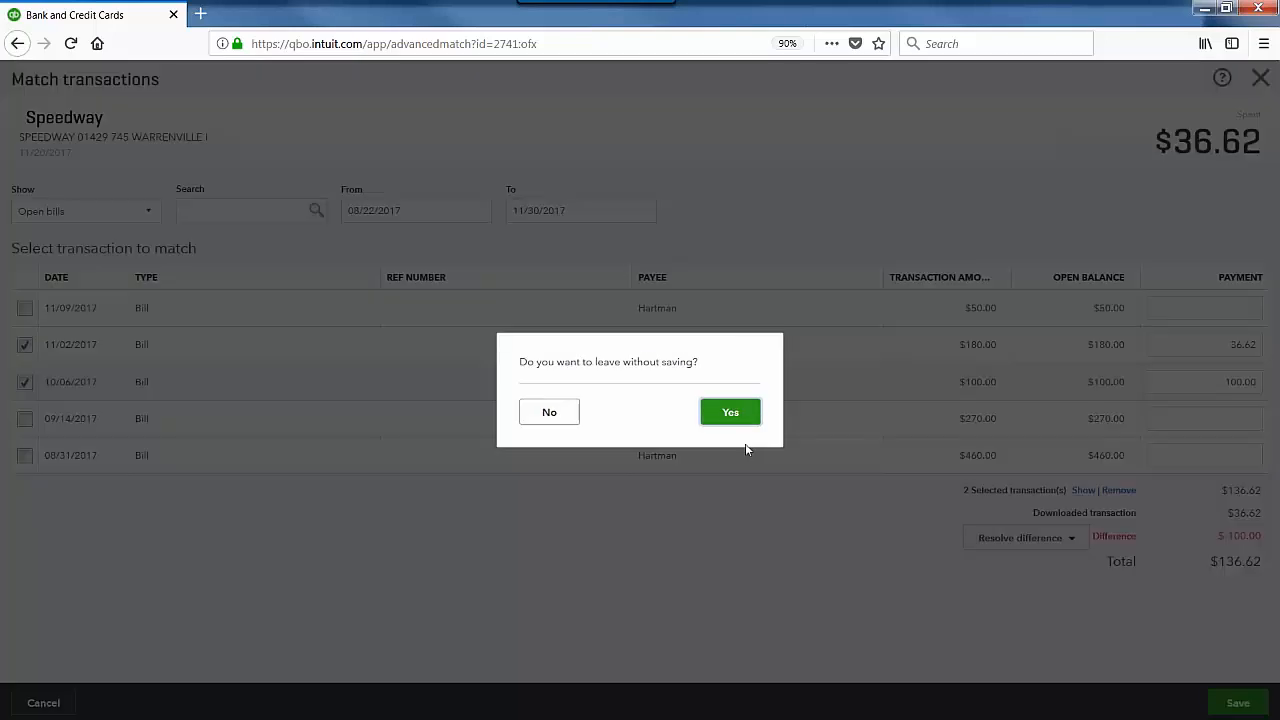
pyautogui.click(738, 423)
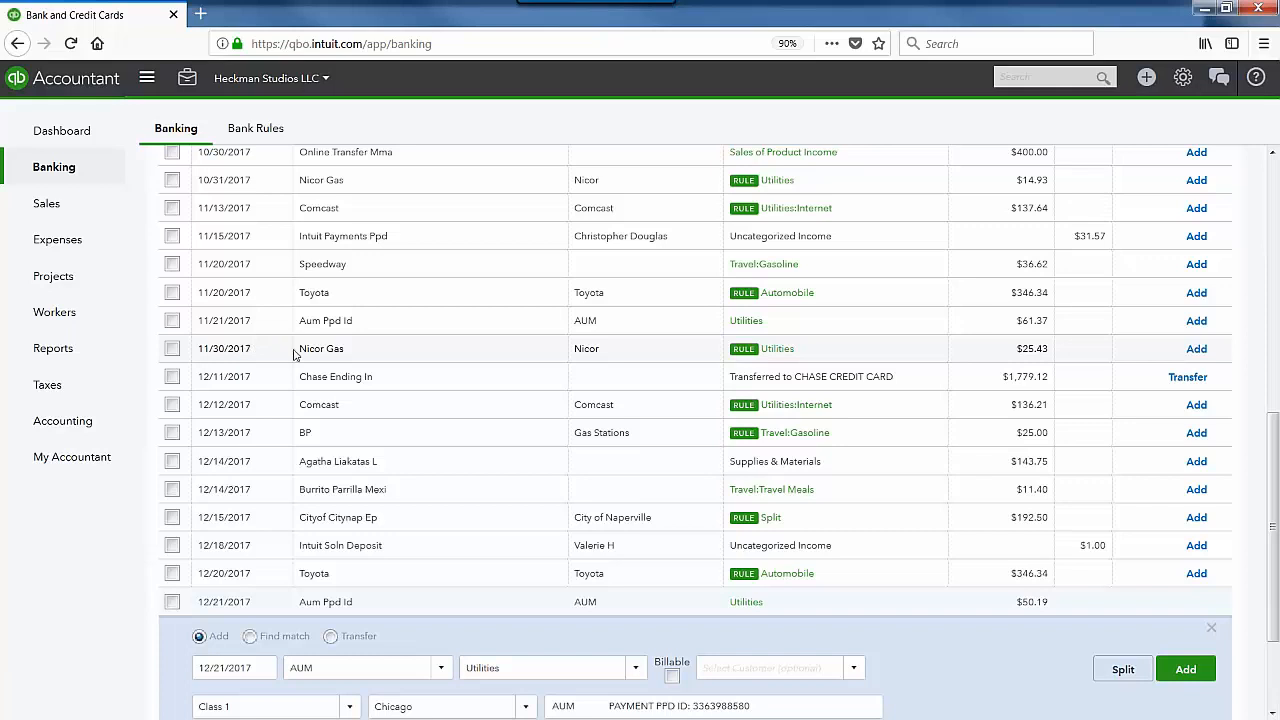
# Step: Close the AUM details and sort the 25 For Review items by Category or Match
pyautogui.scroll(-3, 834, 595)
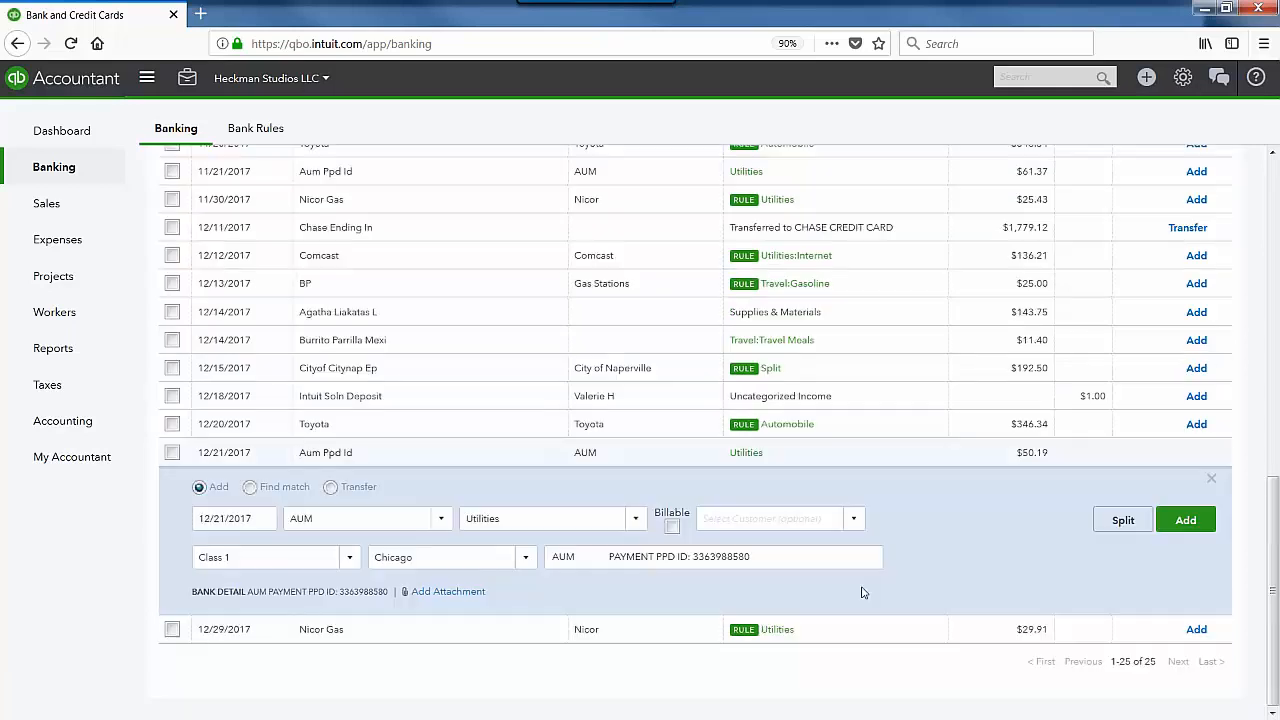
pyautogui.click(1213, 482)
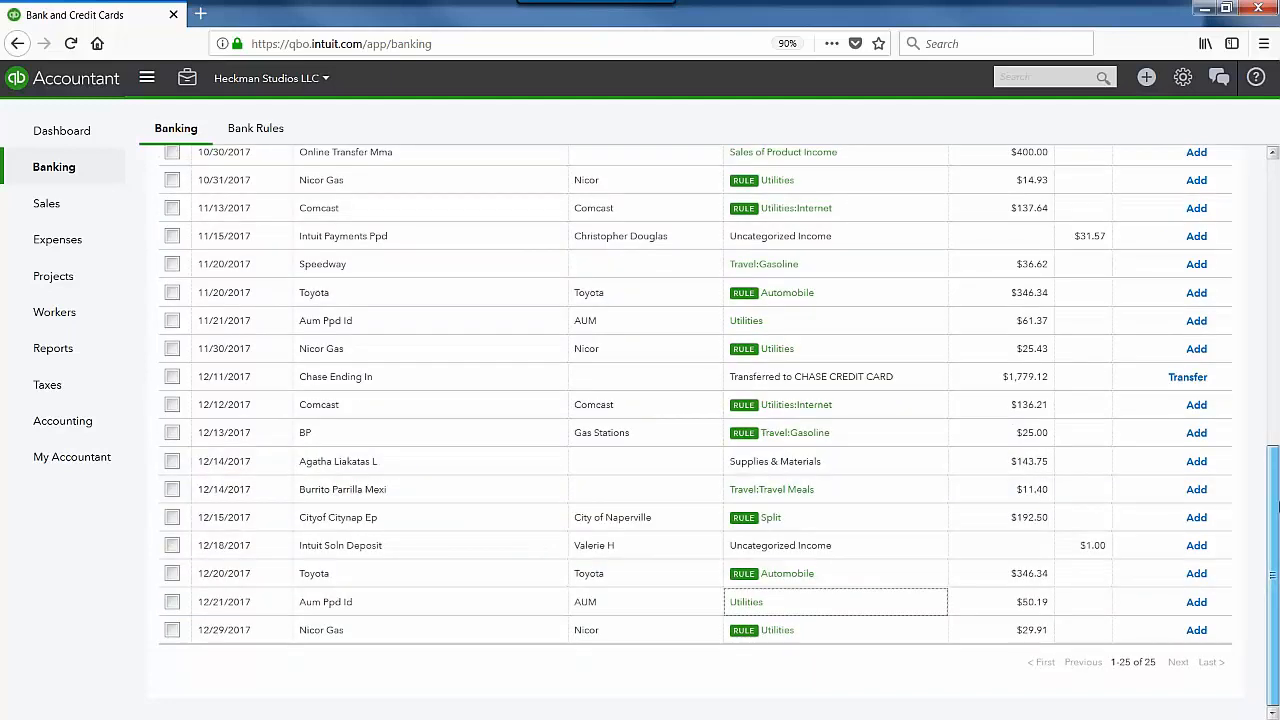
pyautogui.moveTo(1278, 503); pyautogui.dragTo(1264, 239)
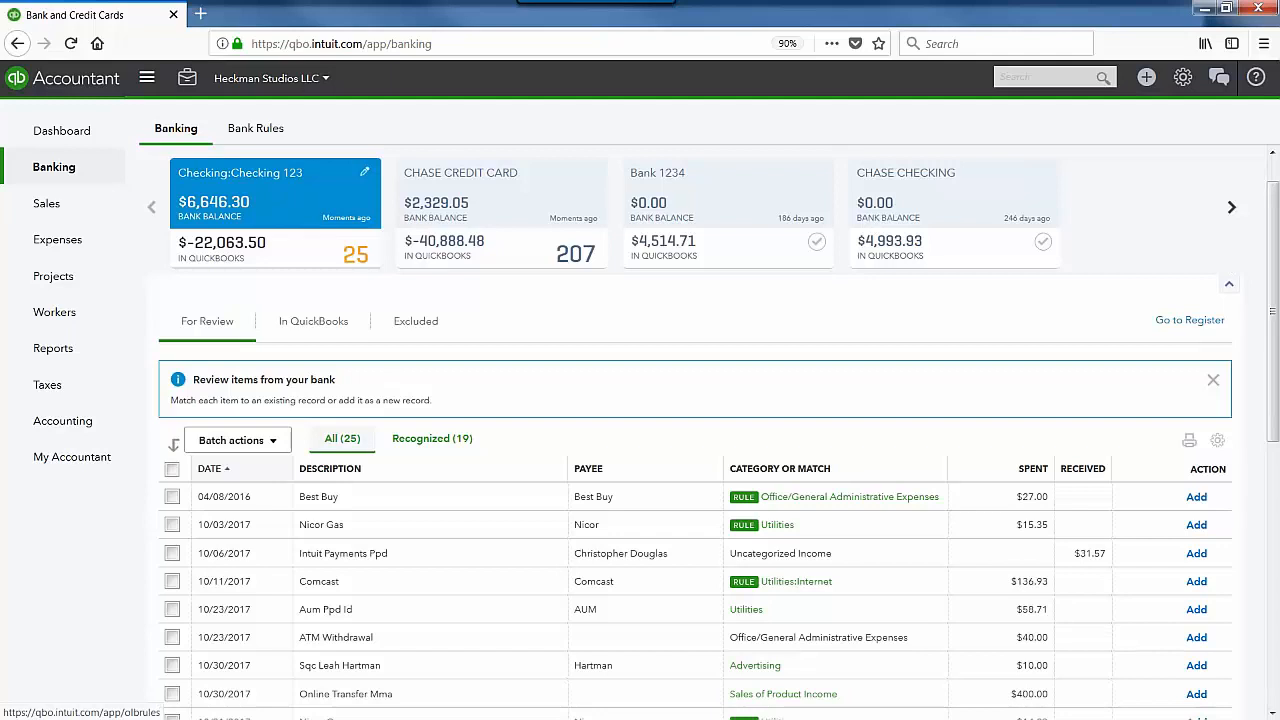
pyautogui.click(806, 469)
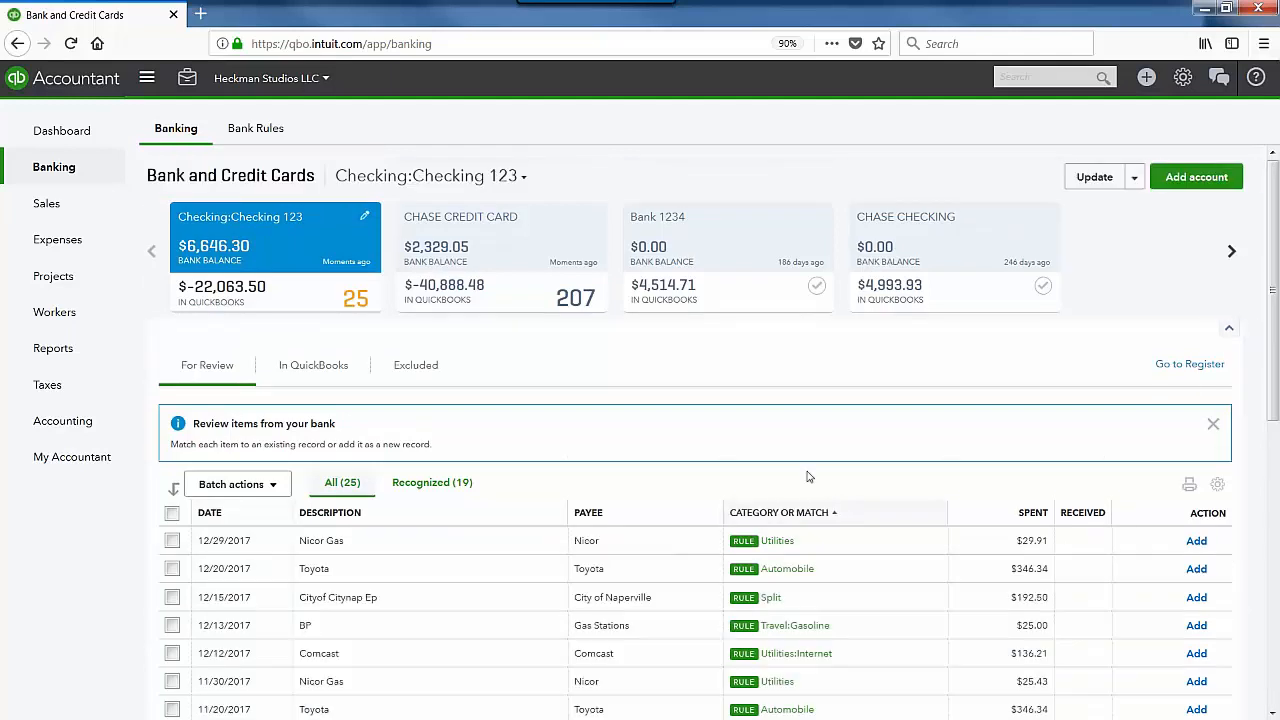
pyautogui.scroll(-2, 808, 476)
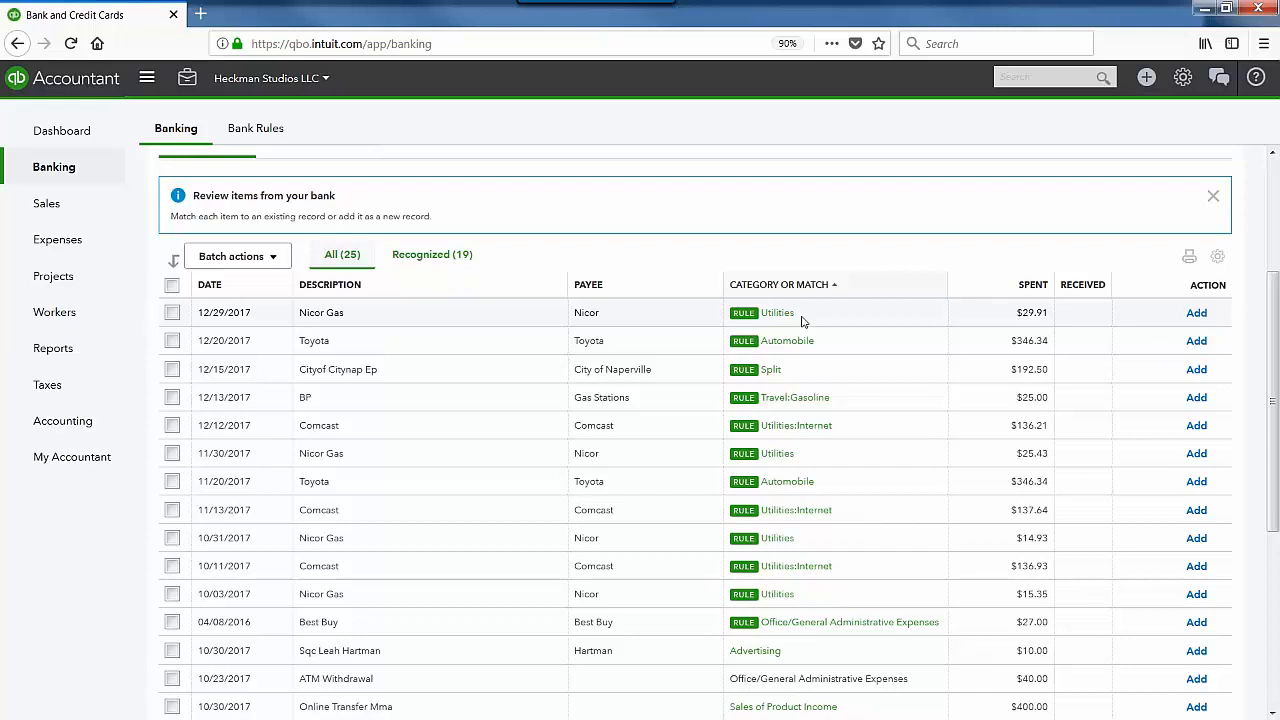
pyautogui.scroll(2, 800, 322)
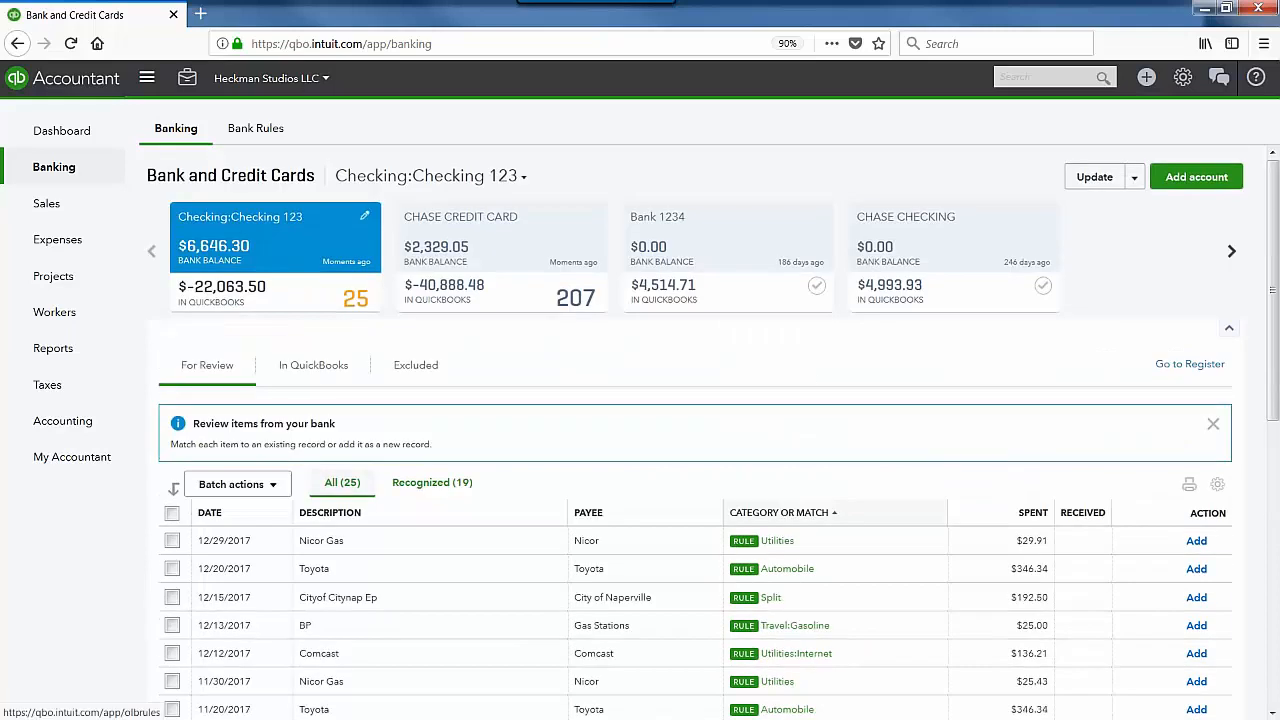
# Step: Open rule 1, Storage Rental, from the Bank Rules list for editing
pyautogui.click(255, 128)
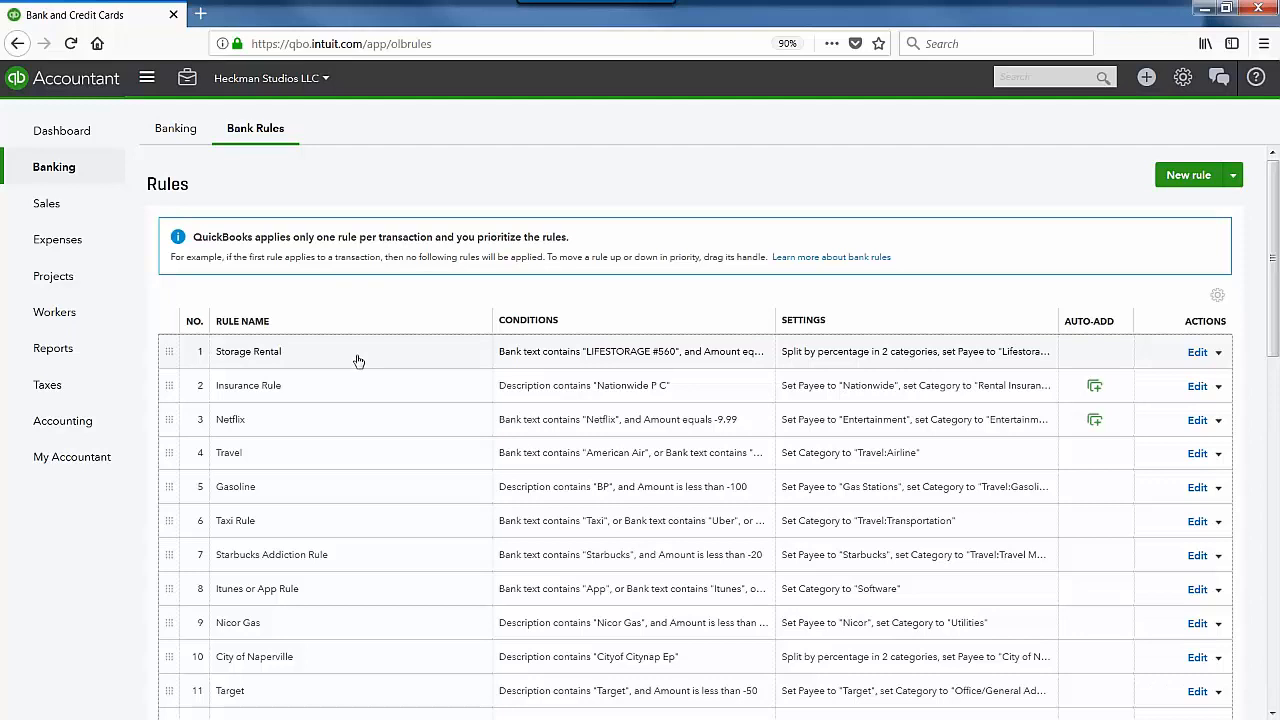
pyautogui.click(1197, 352)
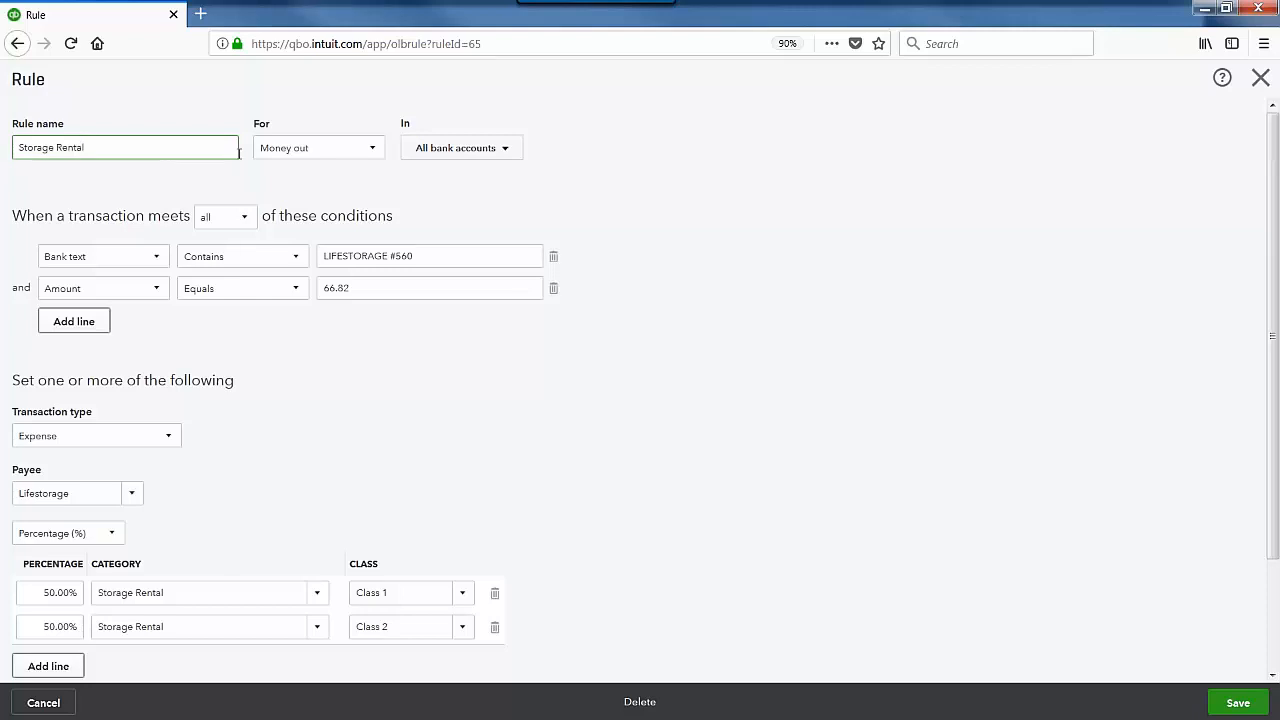
pyautogui.click(368, 152)
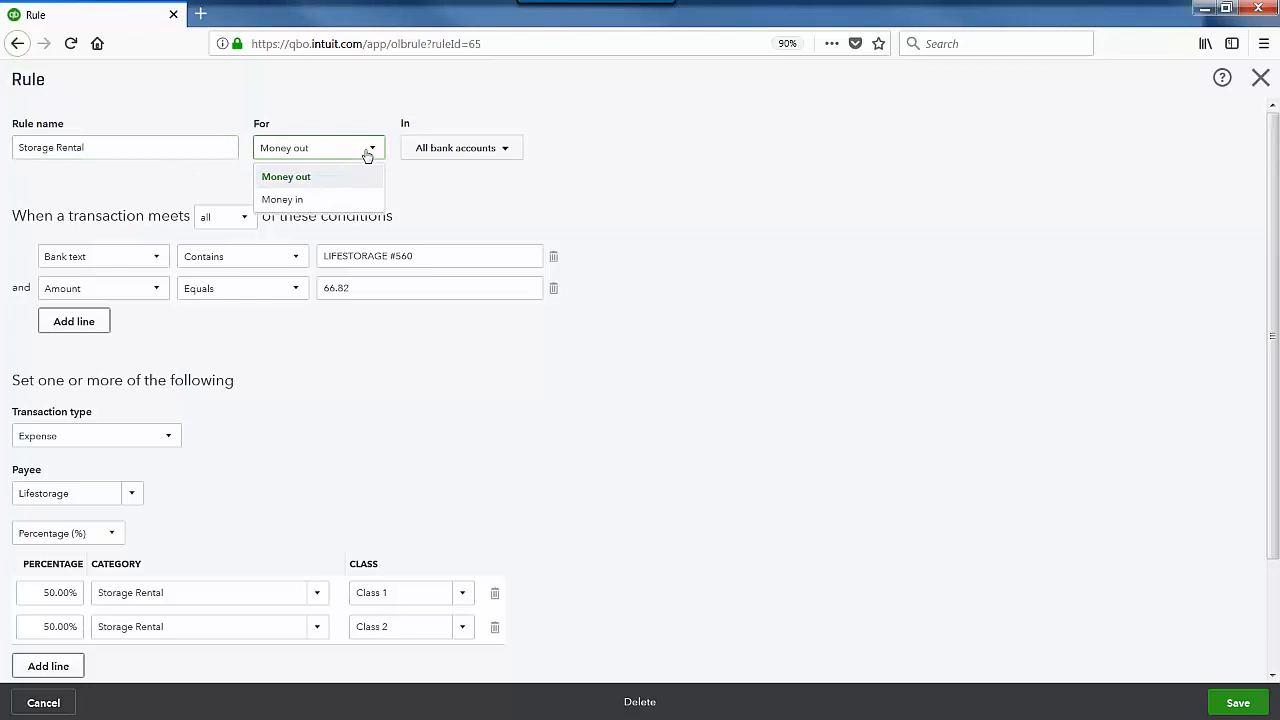
pyautogui.click(476, 160)
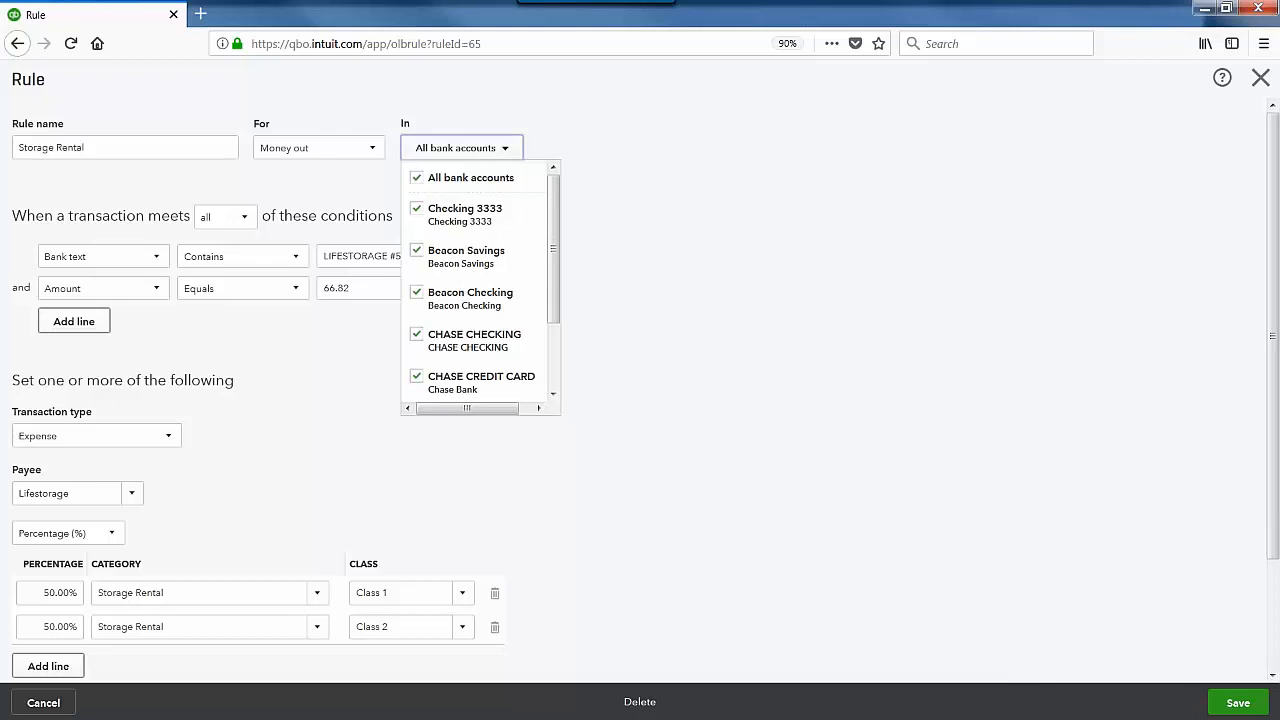
pyautogui.click(476, 160)
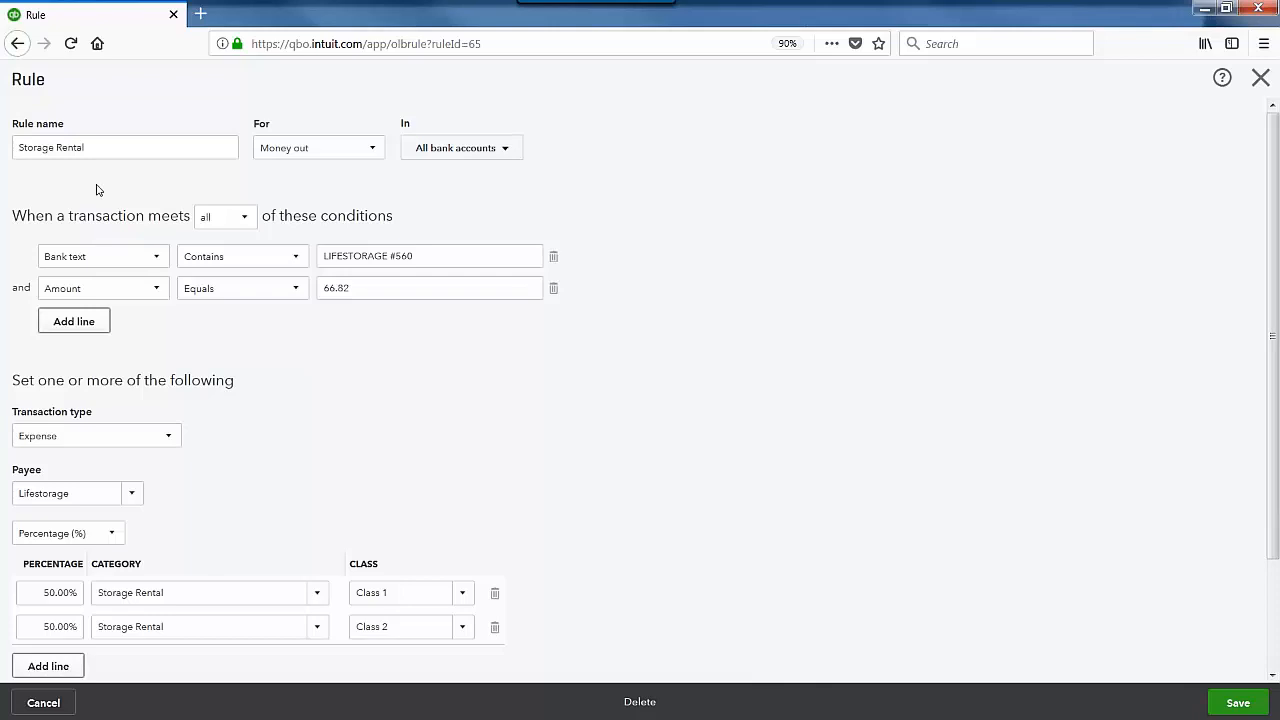
pyautogui.click(243, 217)
pyautogui.click(363, 203)
pyautogui.click(163, 258)
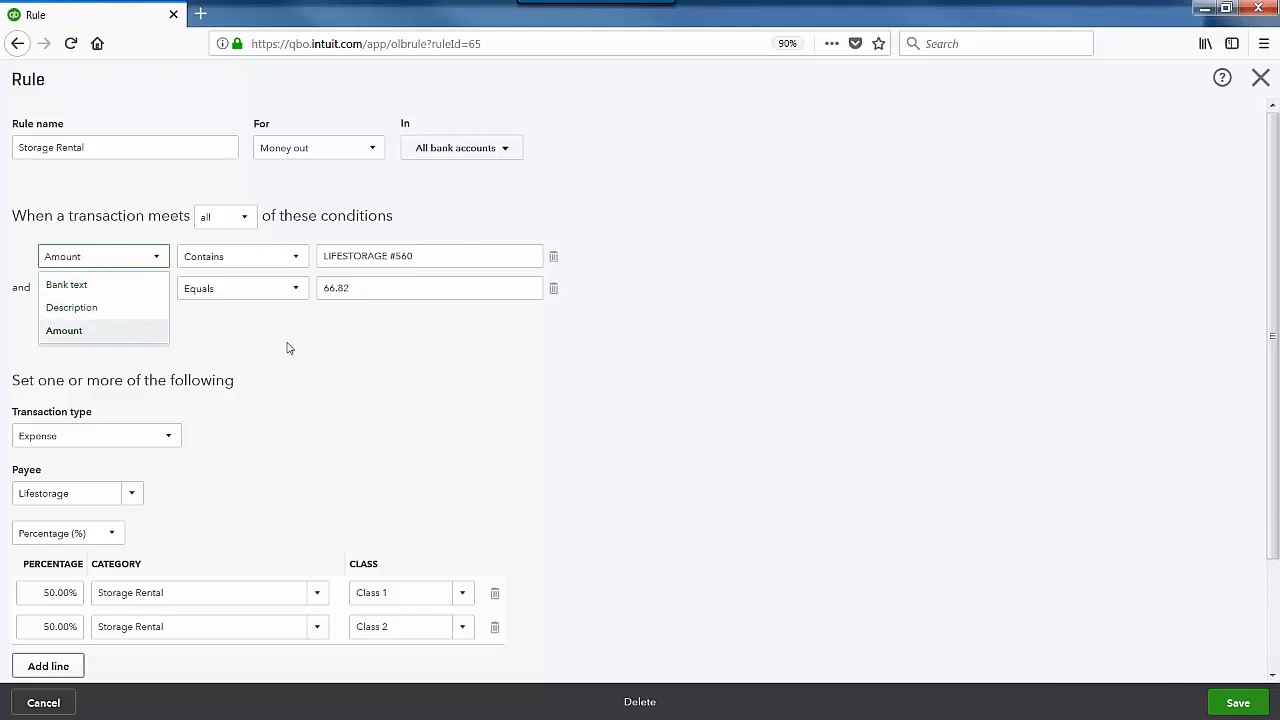
pyautogui.click(141, 288)
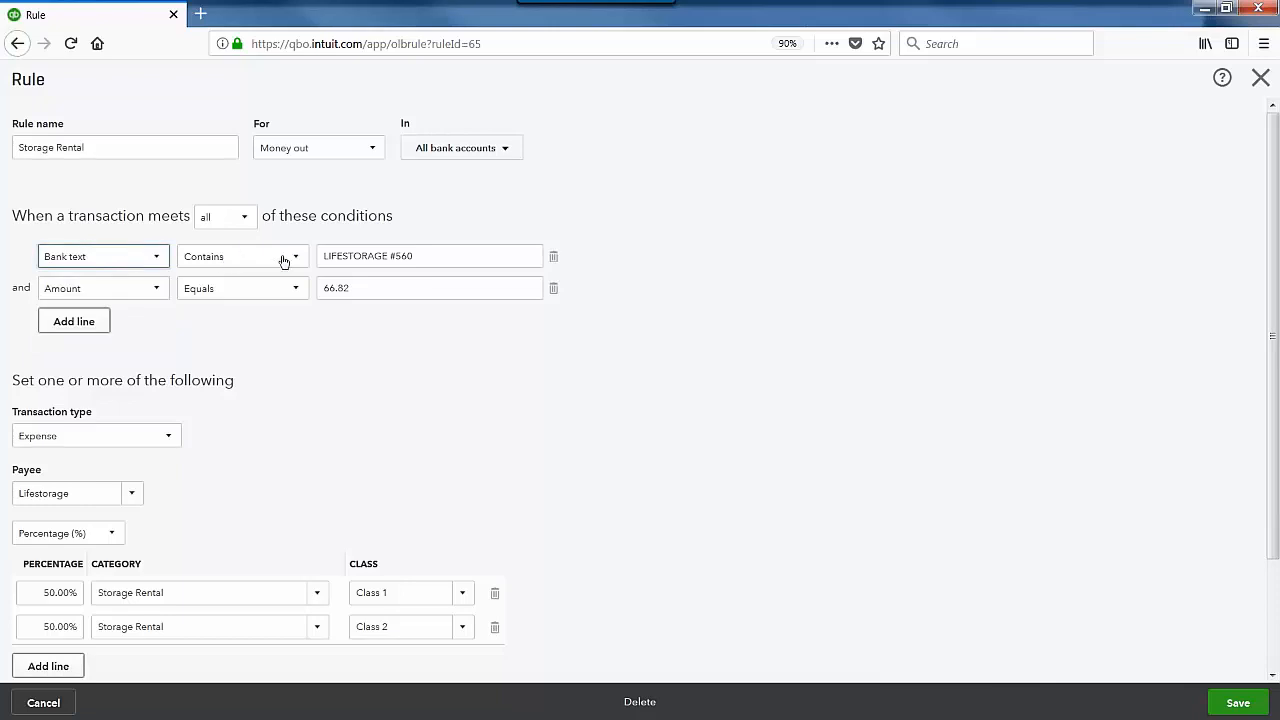
pyautogui.click(158, 258)
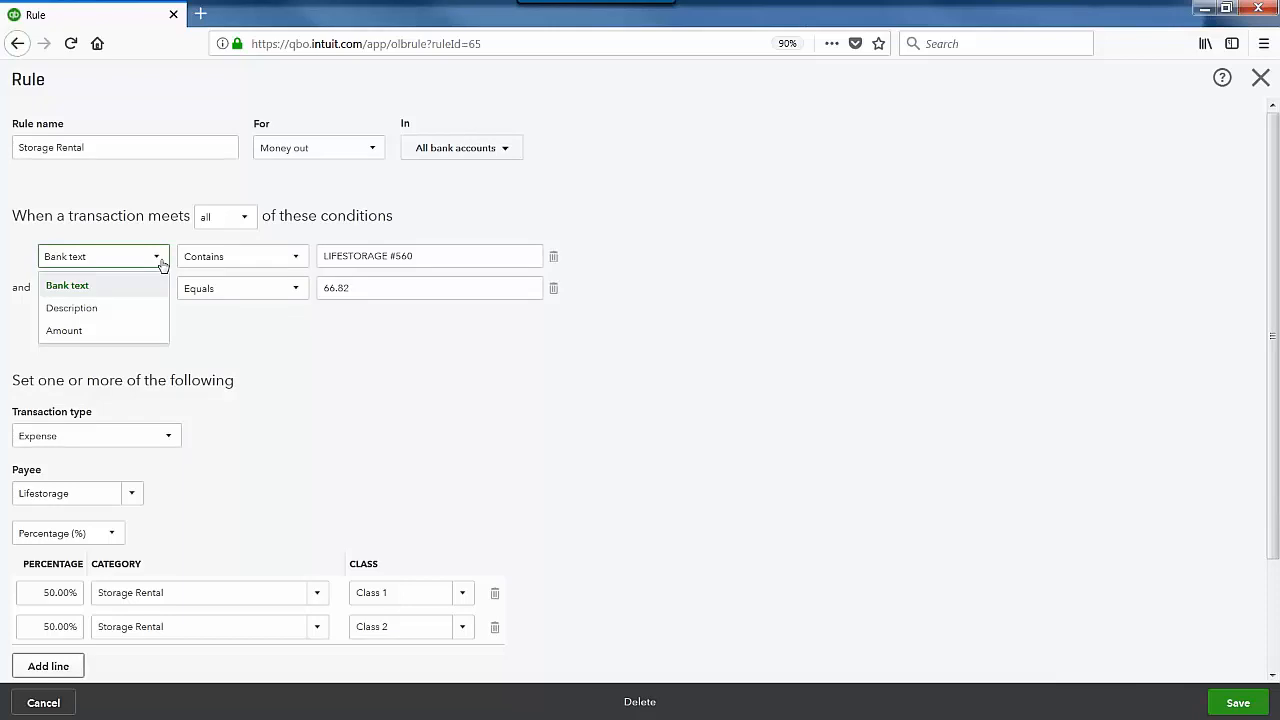
pyautogui.click(279, 347)
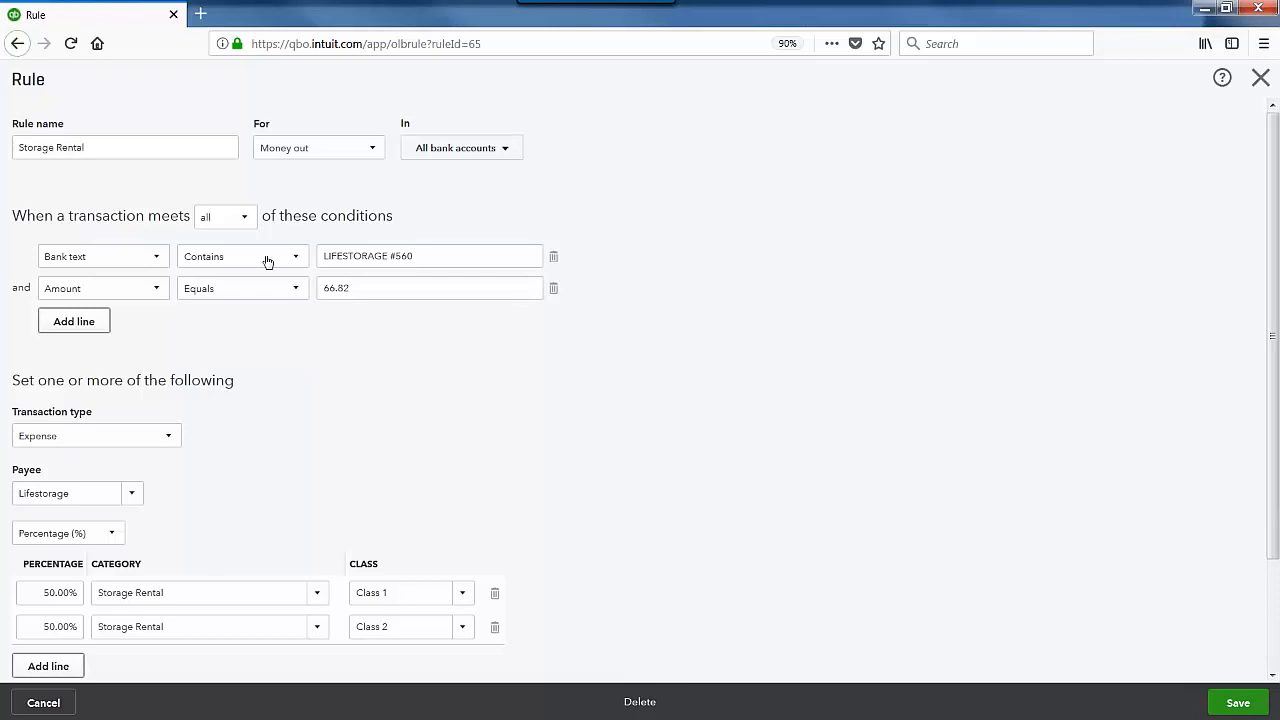
pyautogui.click(303, 257)
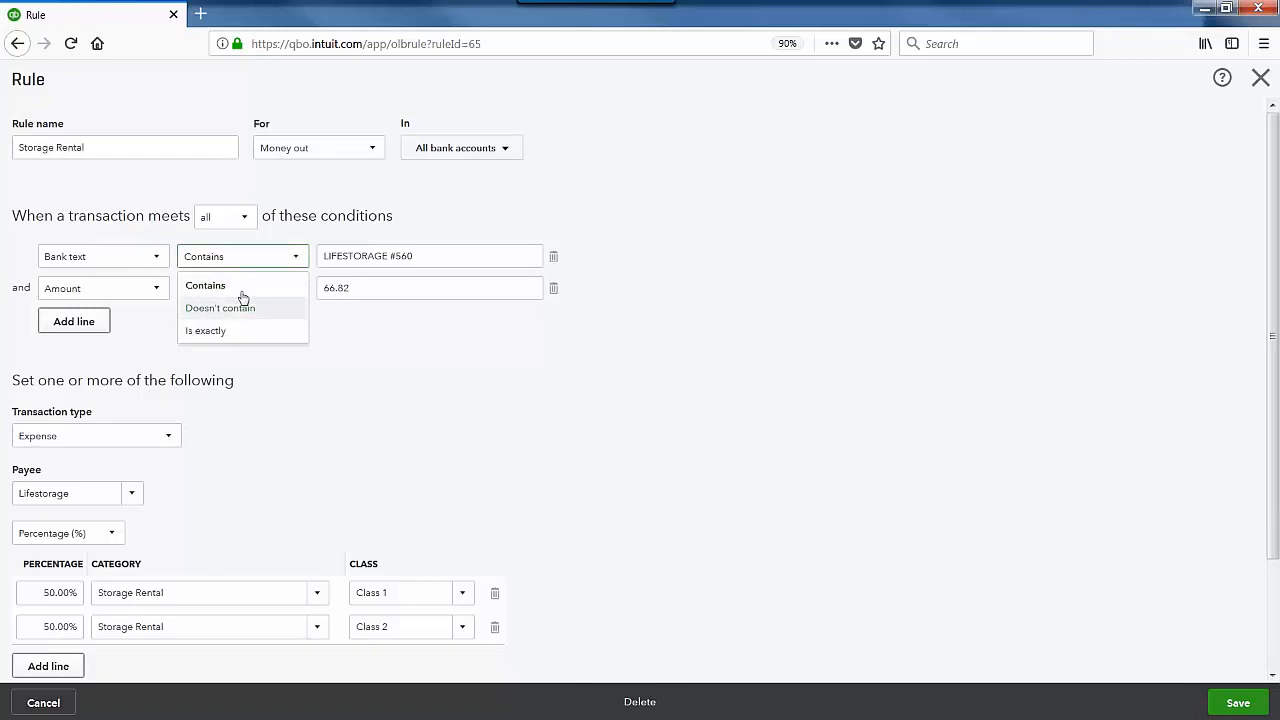
pyautogui.click(391, 371)
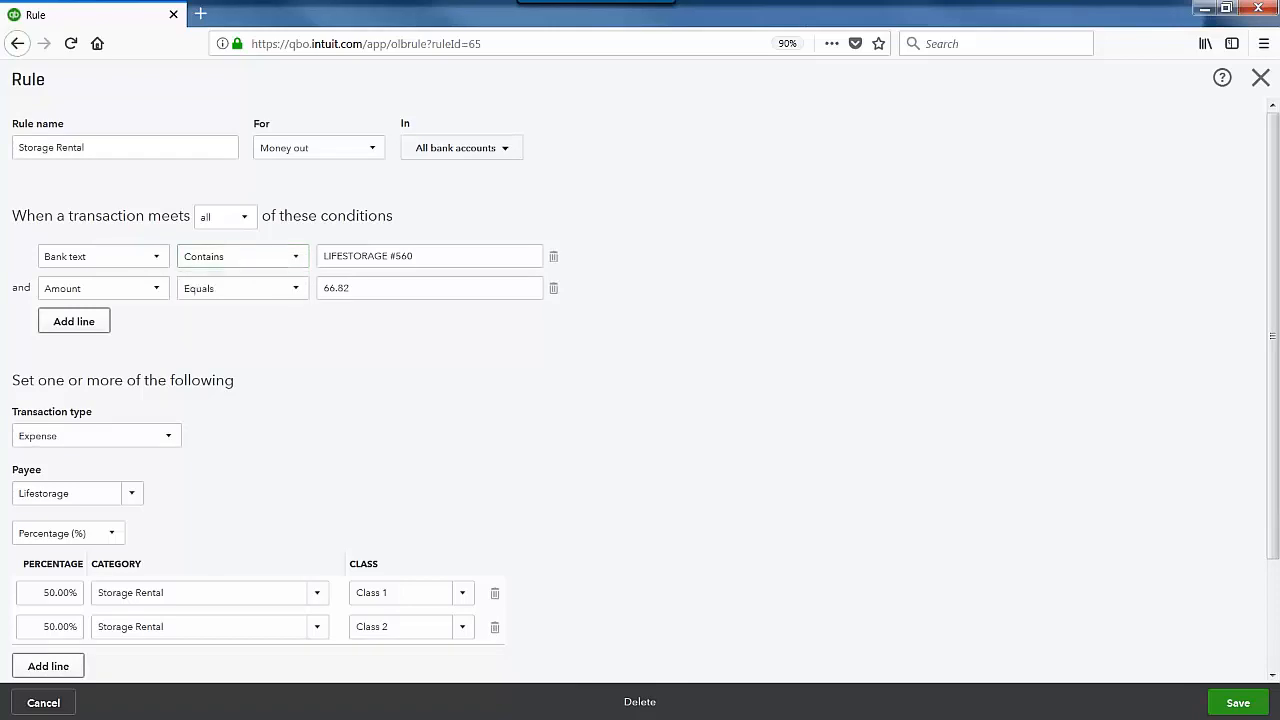
pyautogui.click(277, 294)
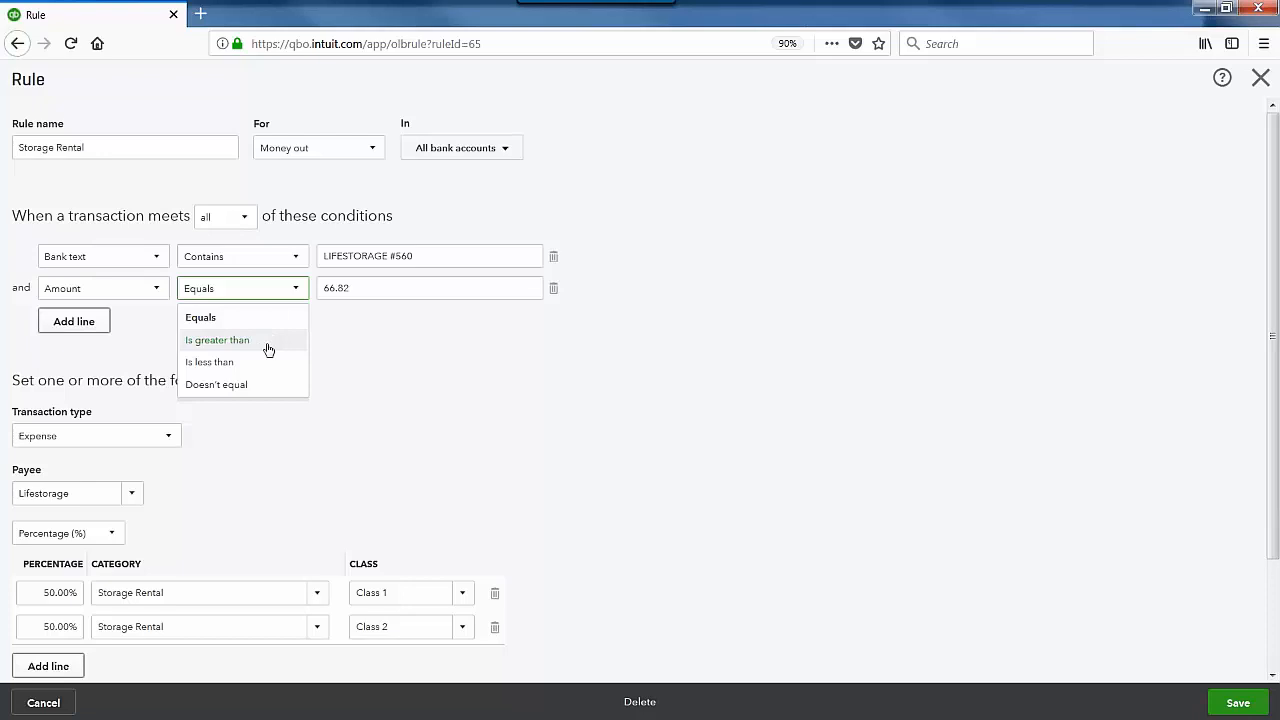
pyautogui.click(440, 373)
pyautogui.click(362, 291)
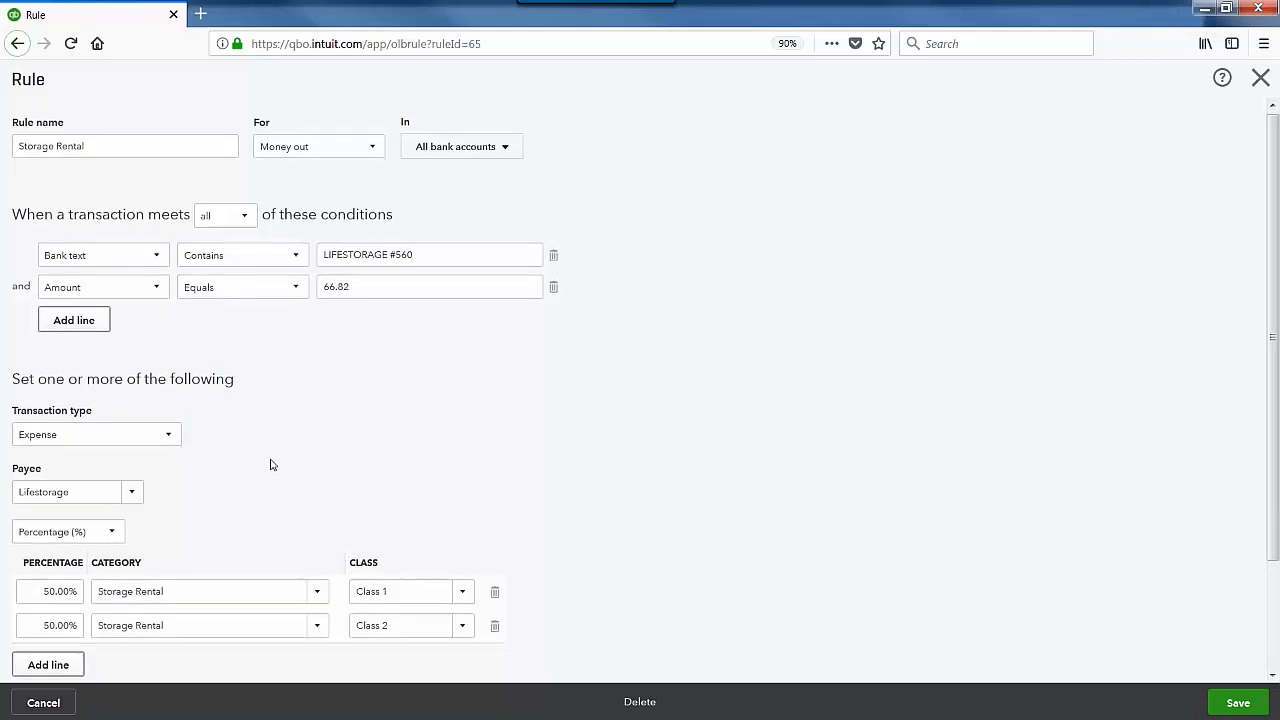
pyautogui.scroll(-2, 270, 463)
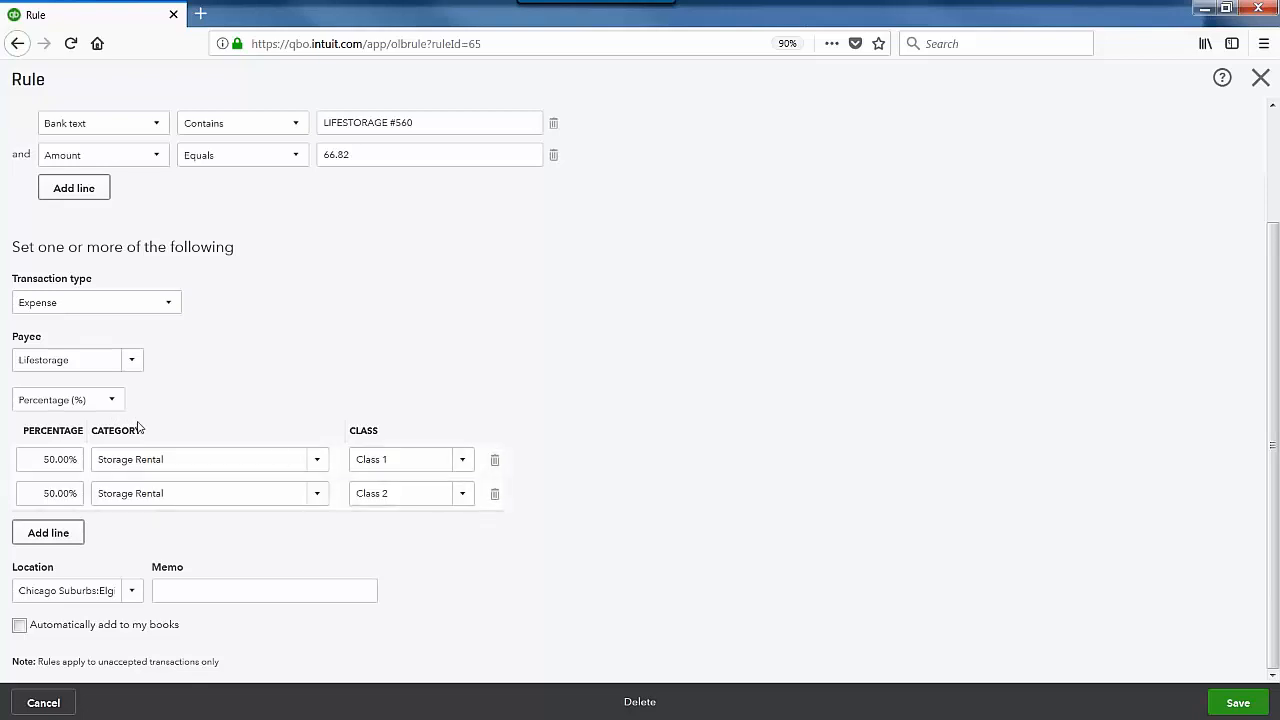
pyautogui.click(65, 399)
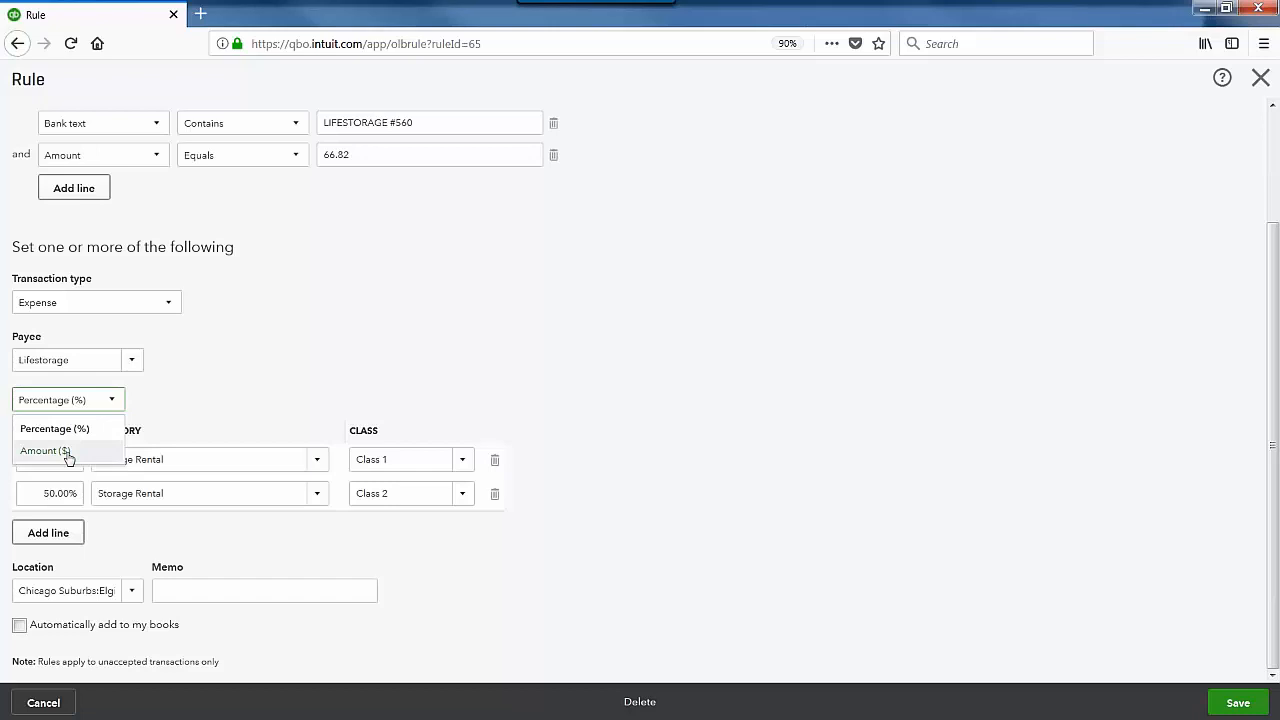
pyautogui.click(227, 408)
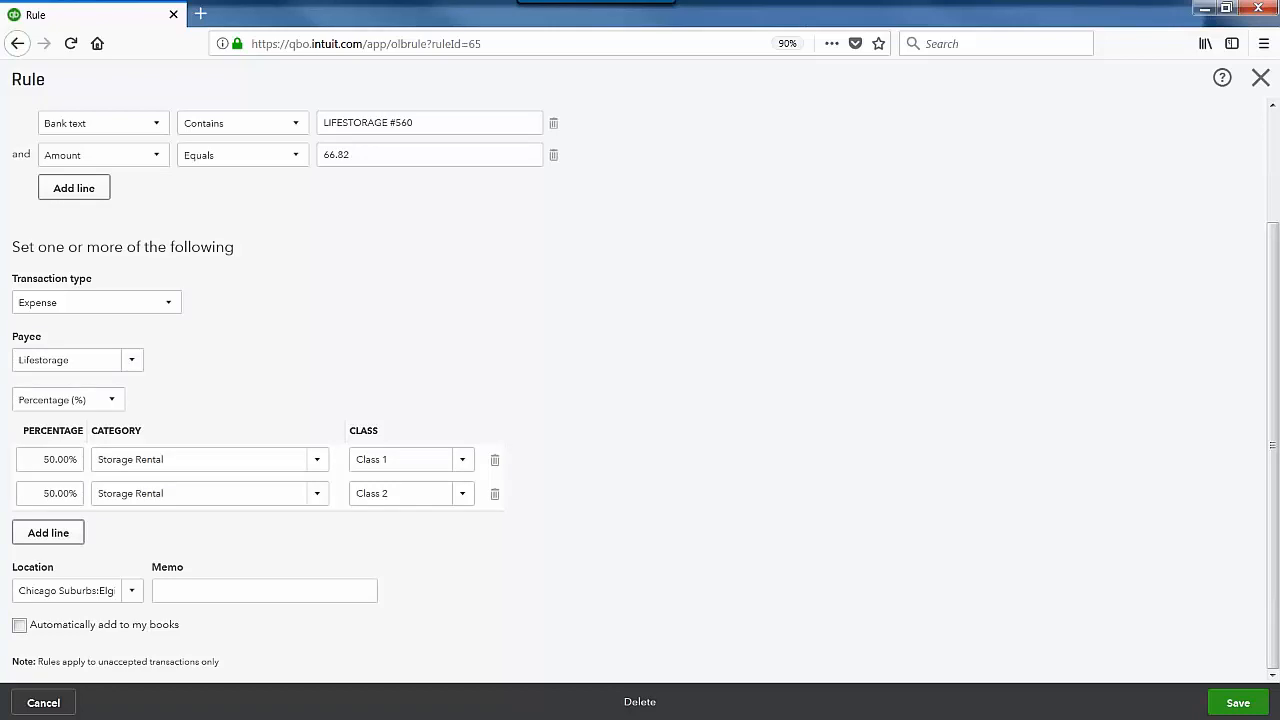
pyautogui.scroll(3, 403, 357)
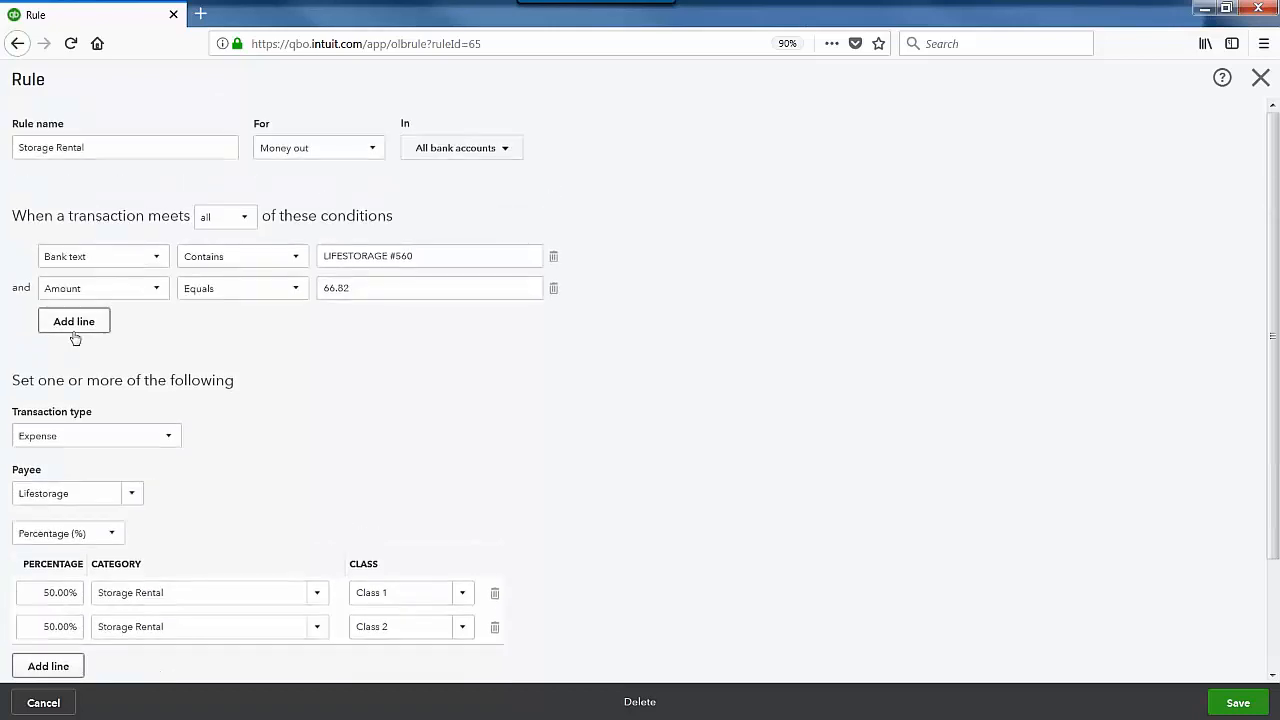
pyautogui.click(89, 333)
pyautogui.click(87, 352)
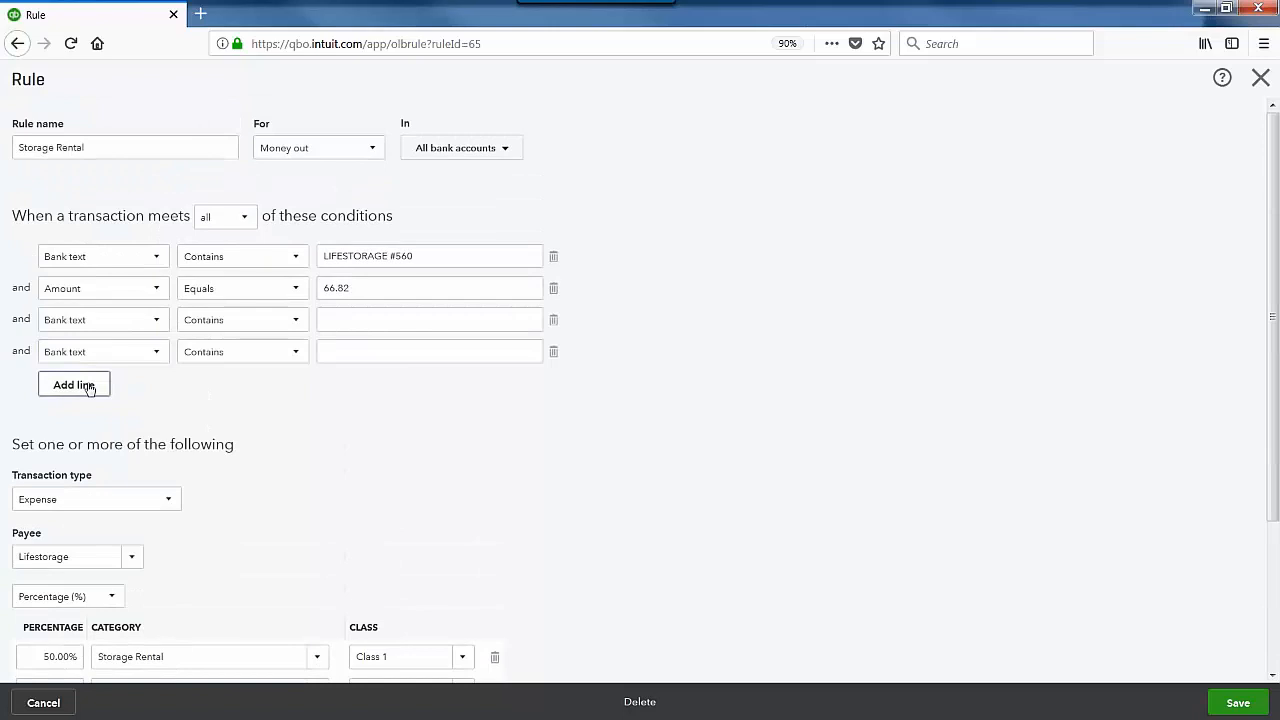
pyautogui.click(89, 386)
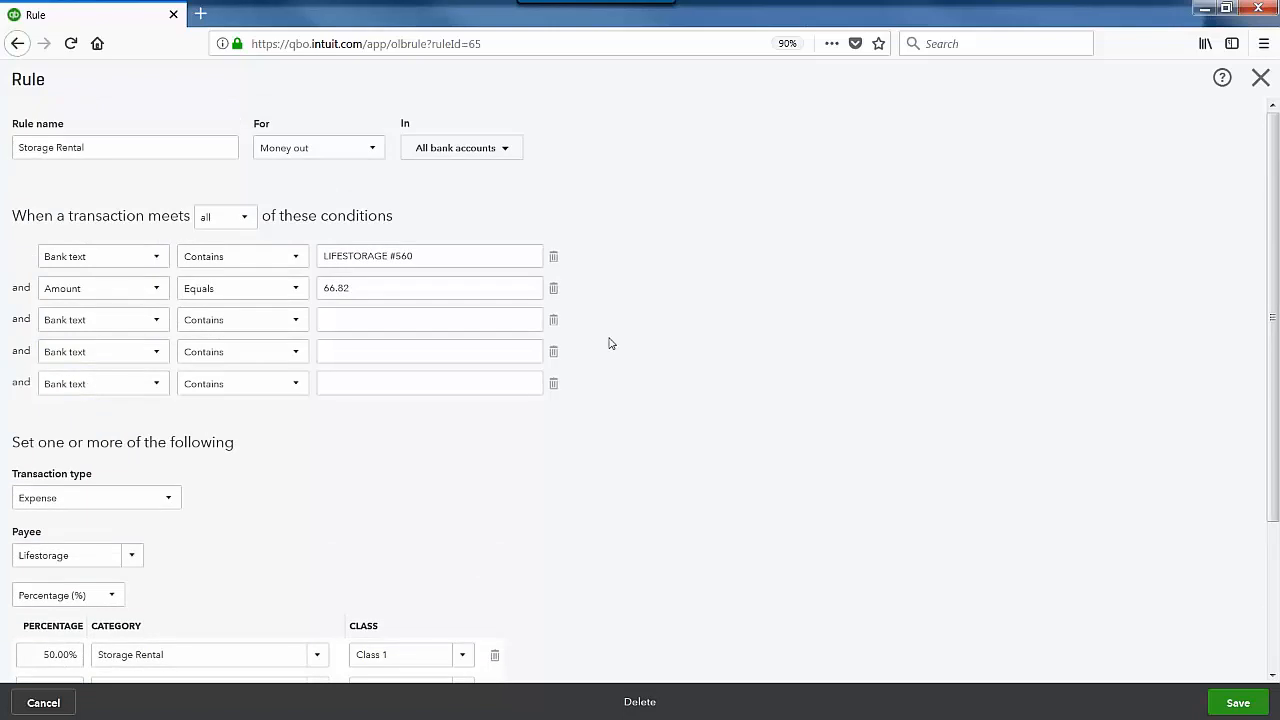
pyautogui.click(555, 322)
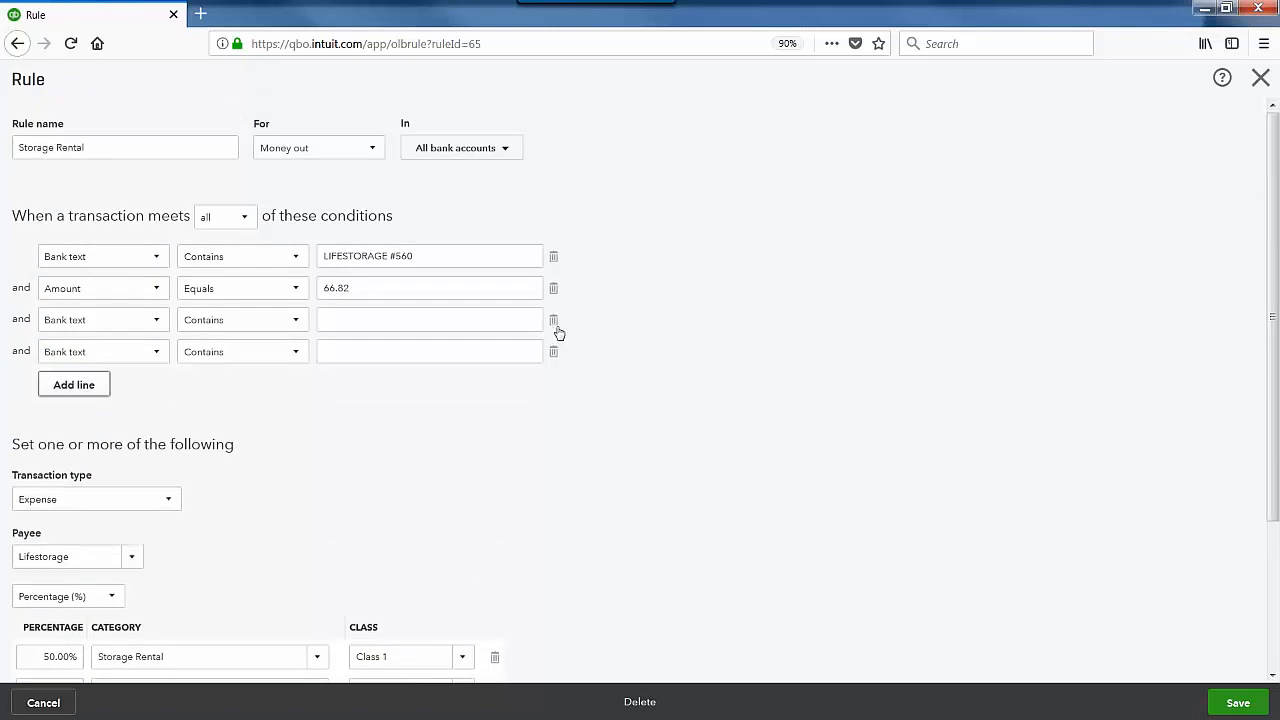
pyautogui.click(556, 324)
pyautogui.click(556, 324)
pyautogui.scroll(-3, 474, 340)
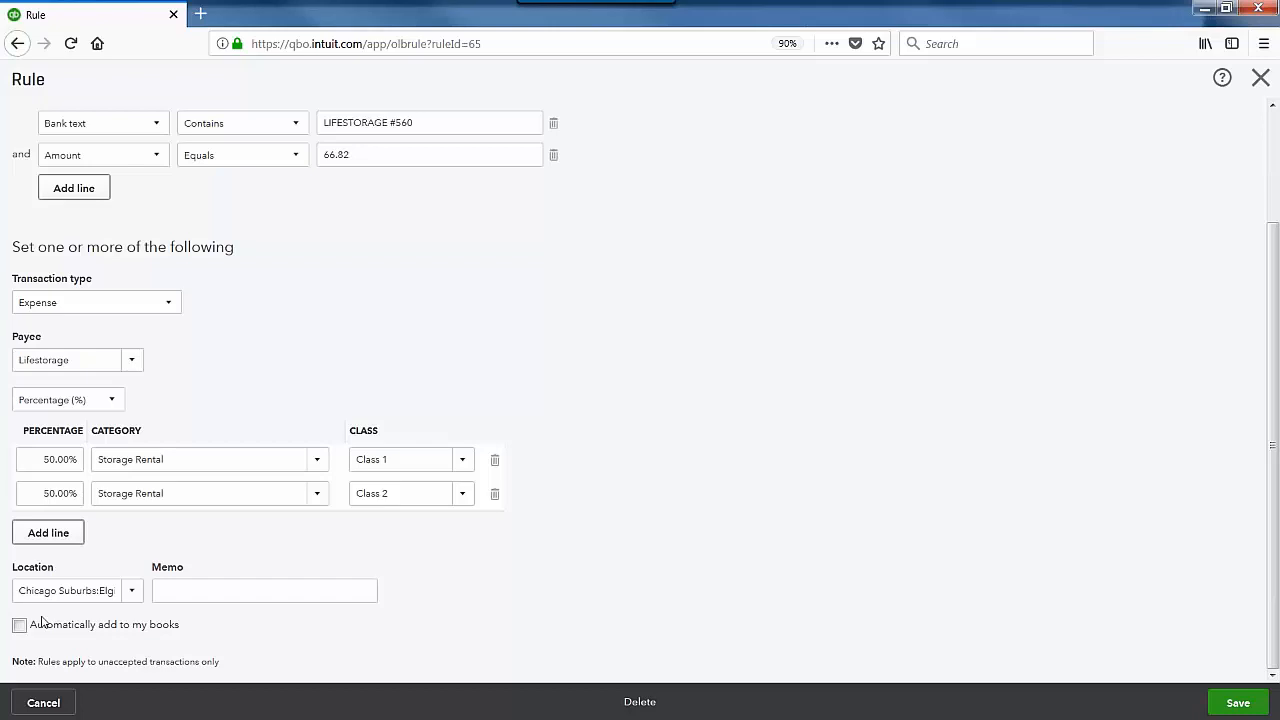
pyautogui.scroll(3, 324, 407)
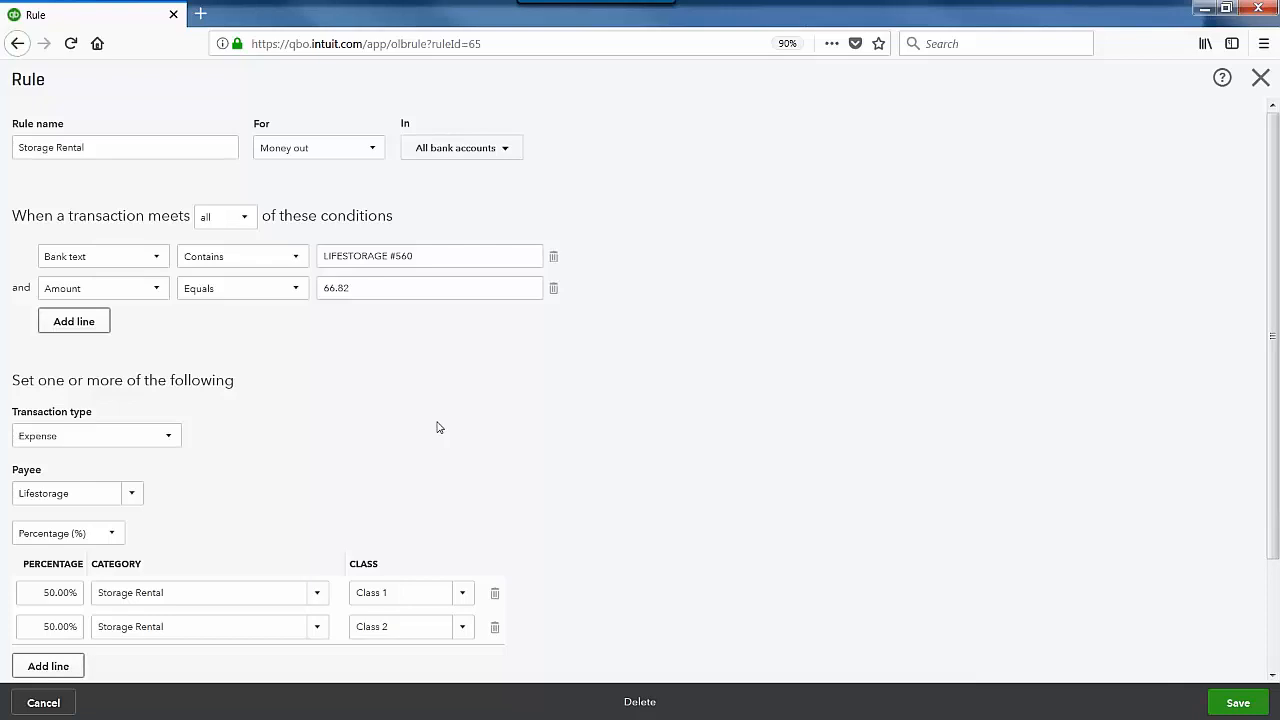
pyautogui.scroll(-2, 426, 521)
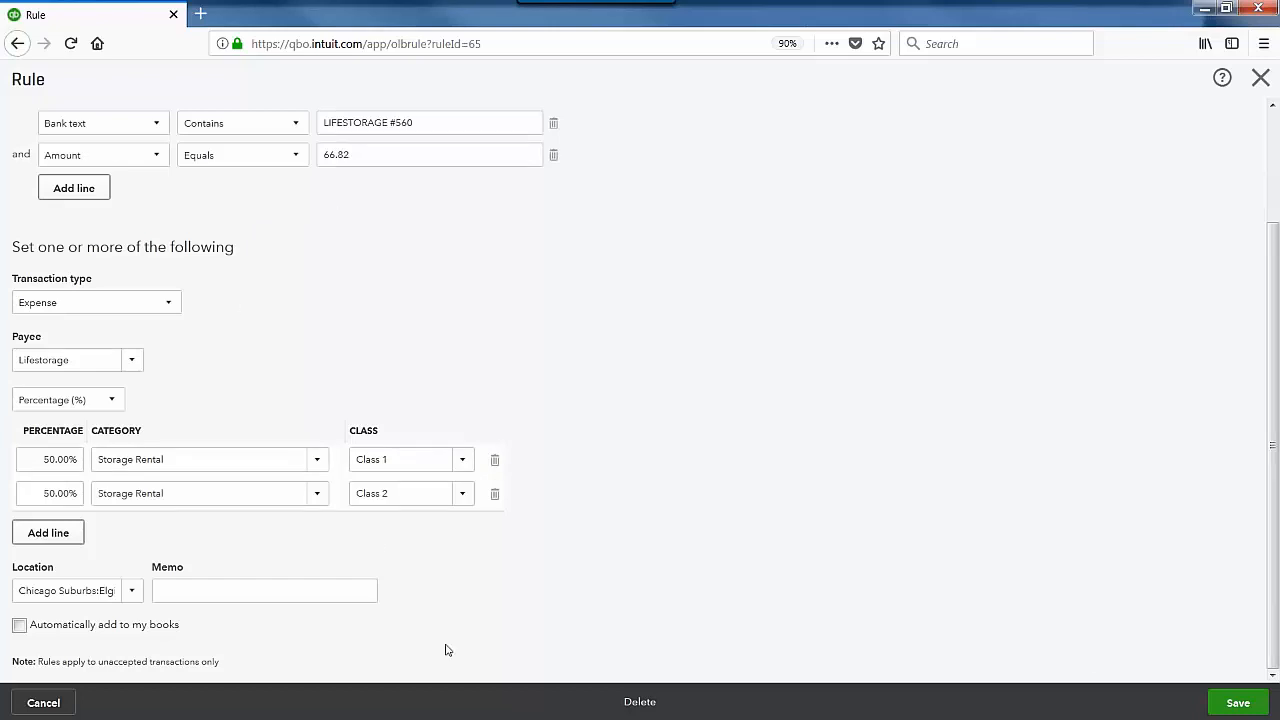
# Step: Save the Storage Rental rule, view the Travel rule unchanged, and return to Banking
pyautogui.click(1234, 703)
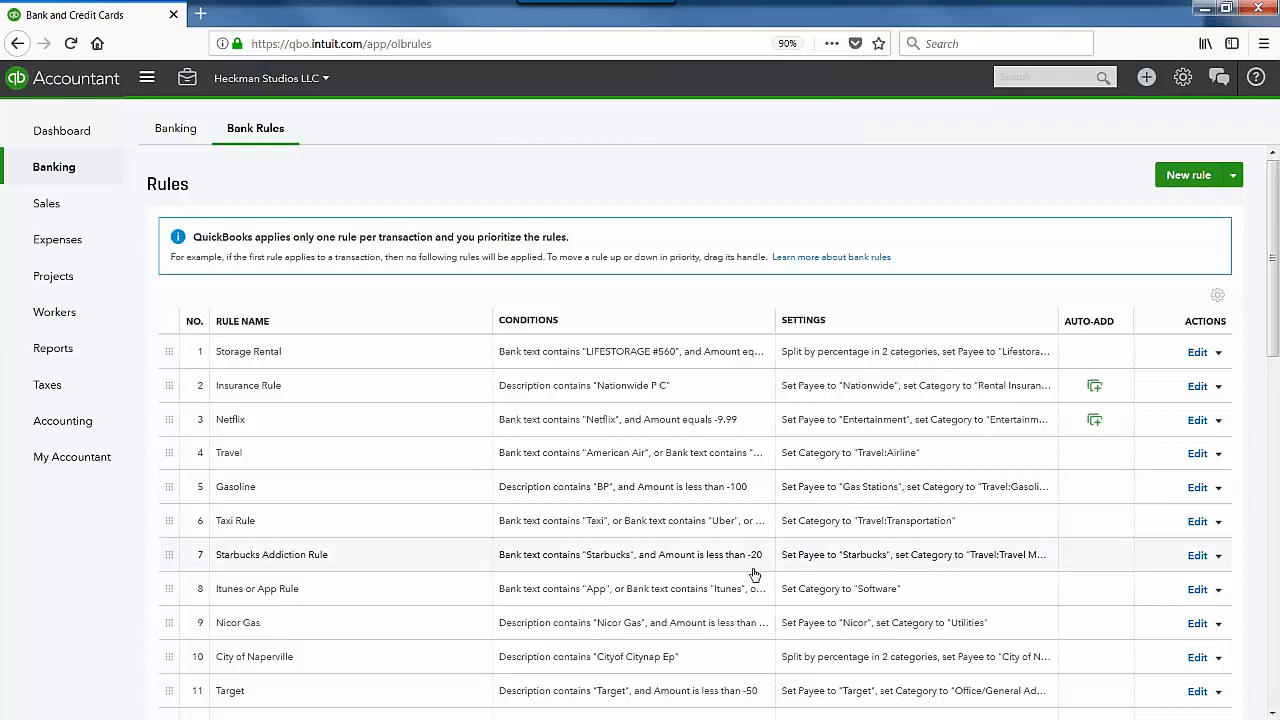
pyautogui.click(1198, 455)
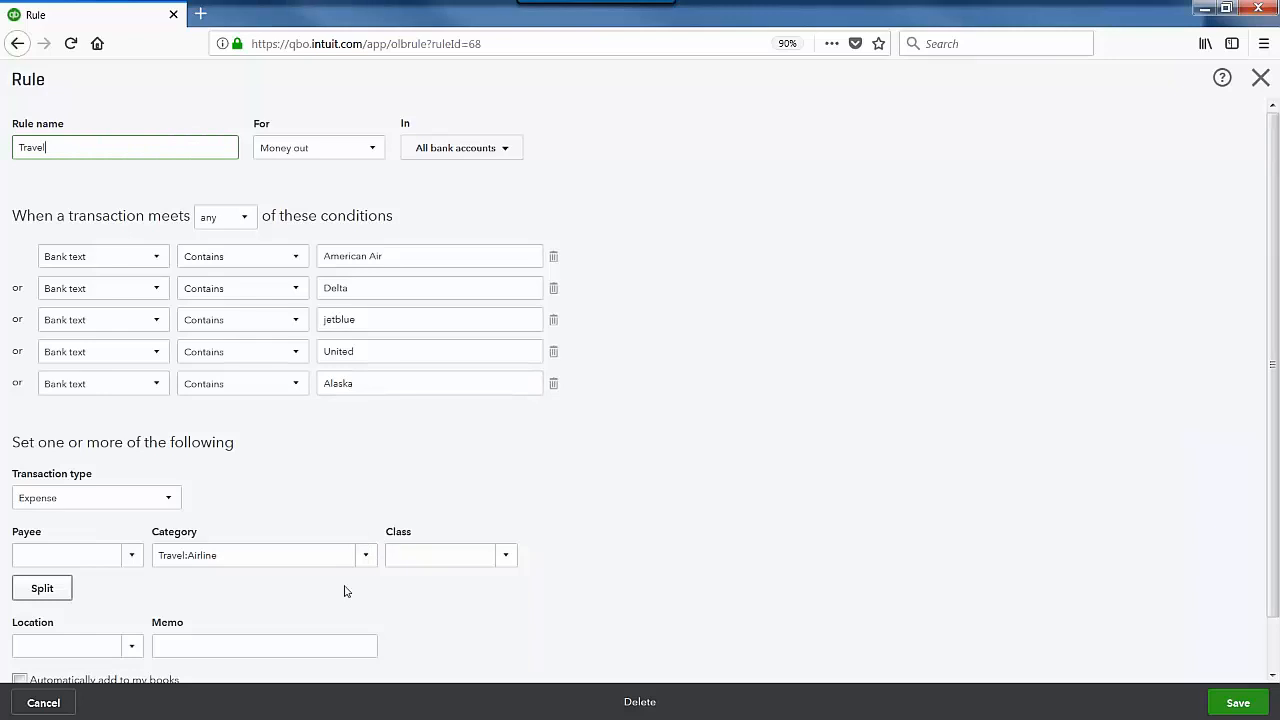
pyautogui.scroll(-1, 344, 591)
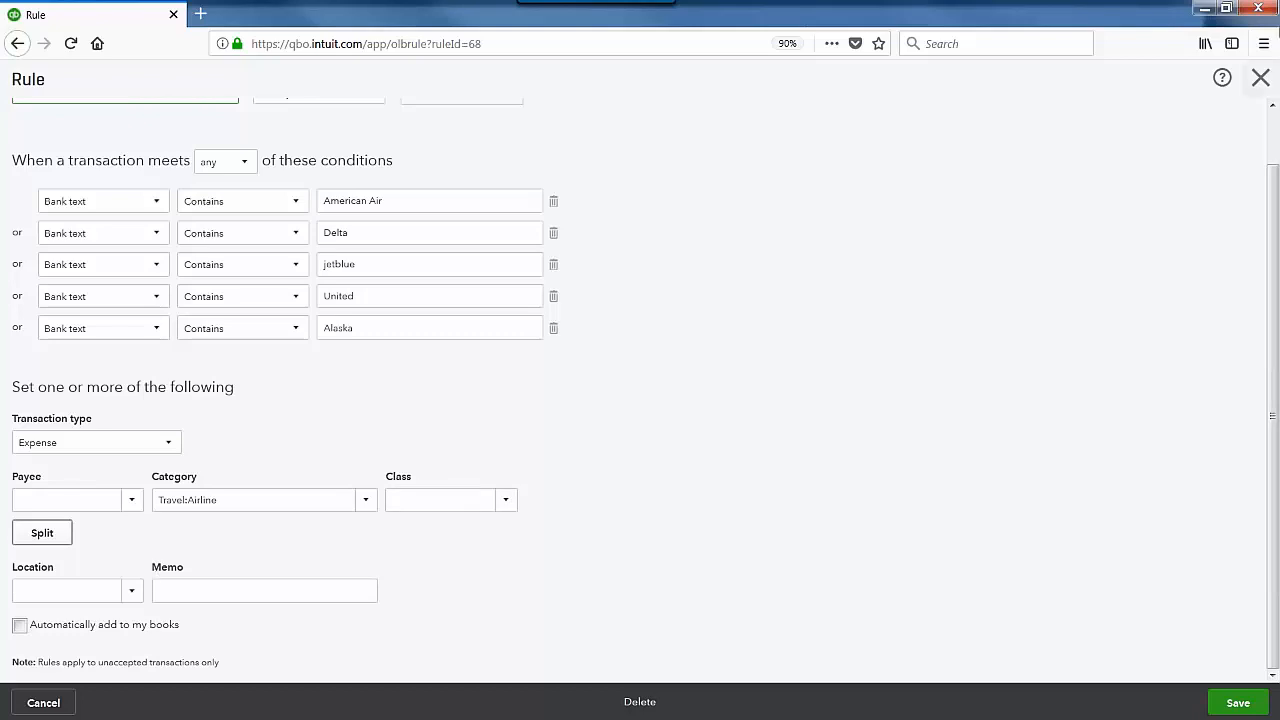
pyautogui.click(1261, 79)
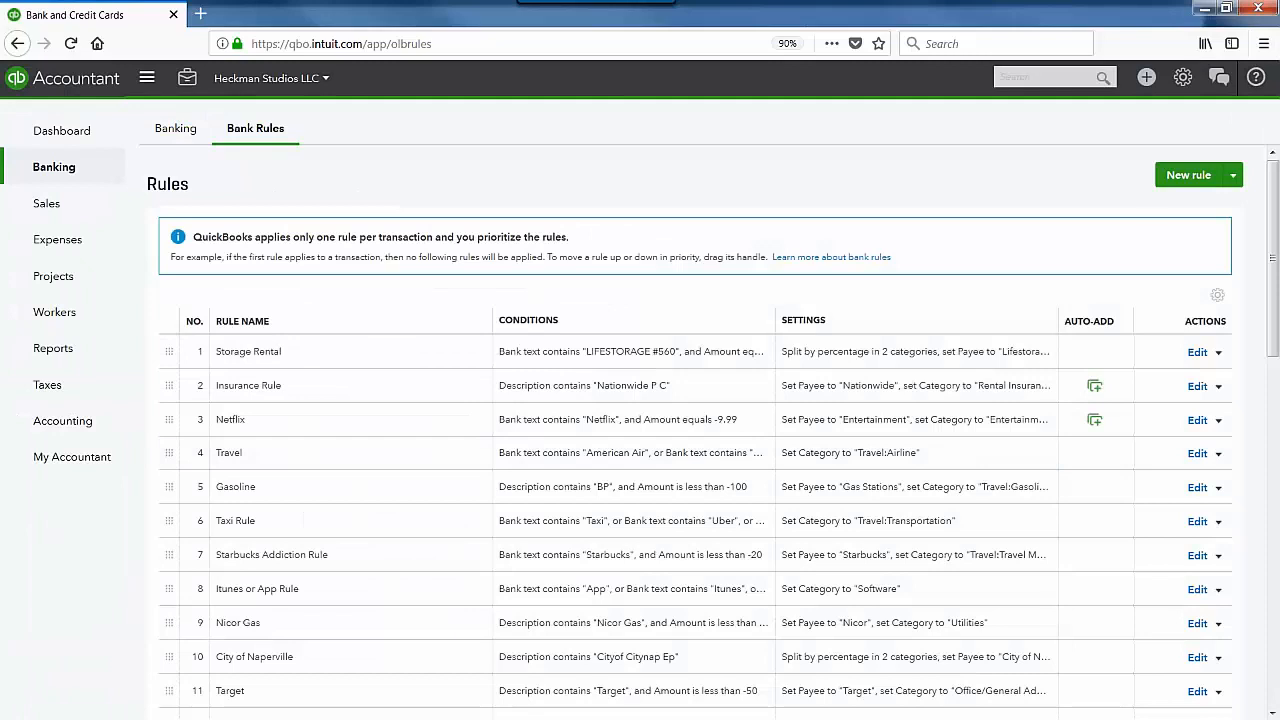
pyautogui.click(176, 129)
pyautogui.scroll(-3, 620, 506)
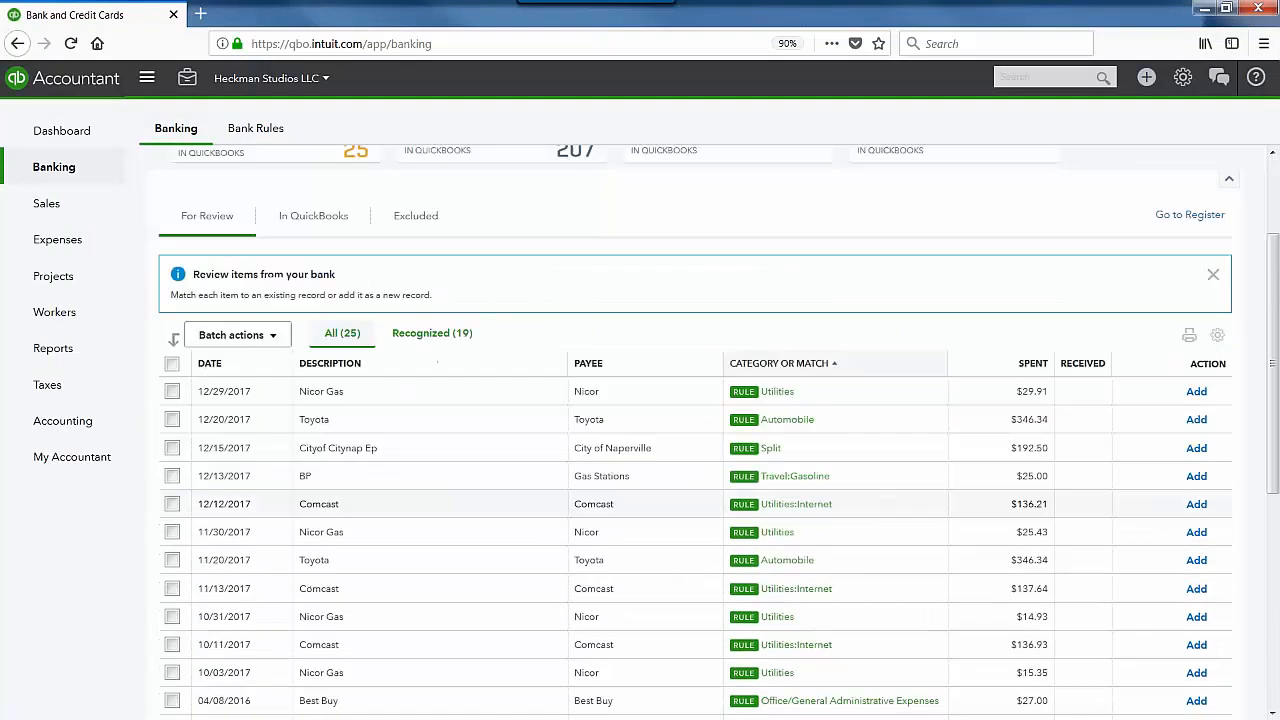
pyautogui.click(628, 397)
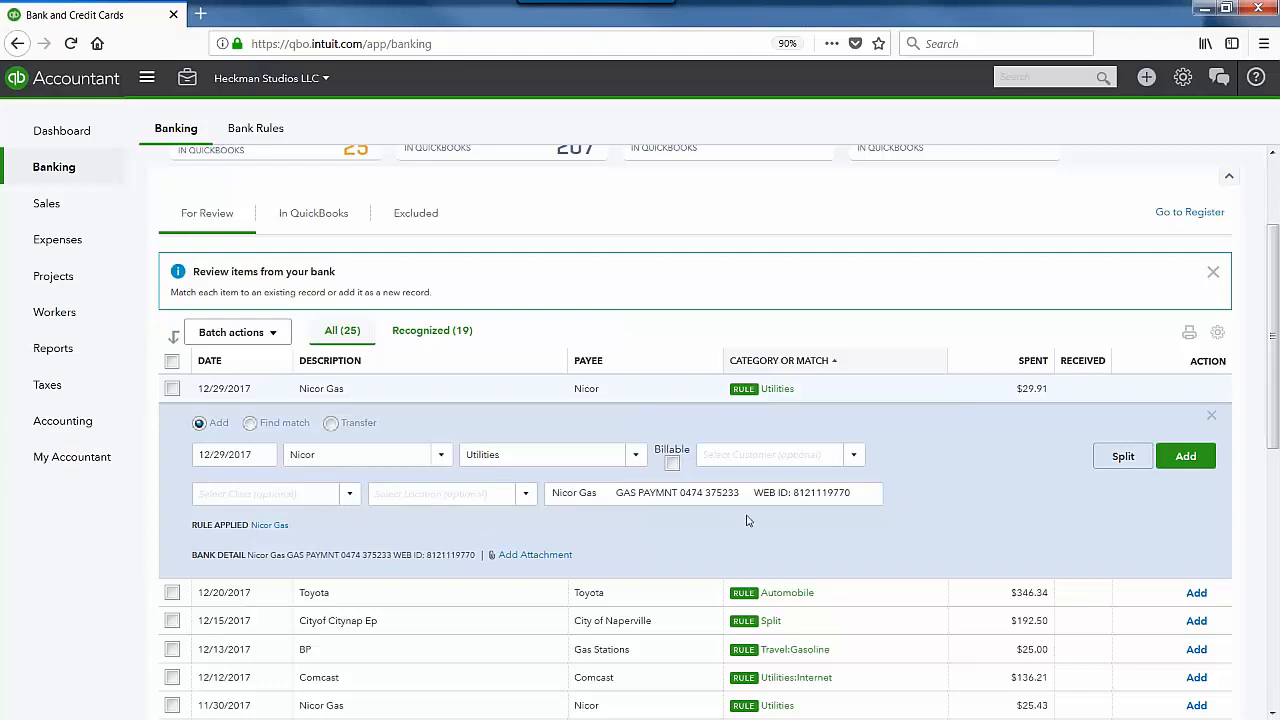
pyautogui.click(1212, 416)
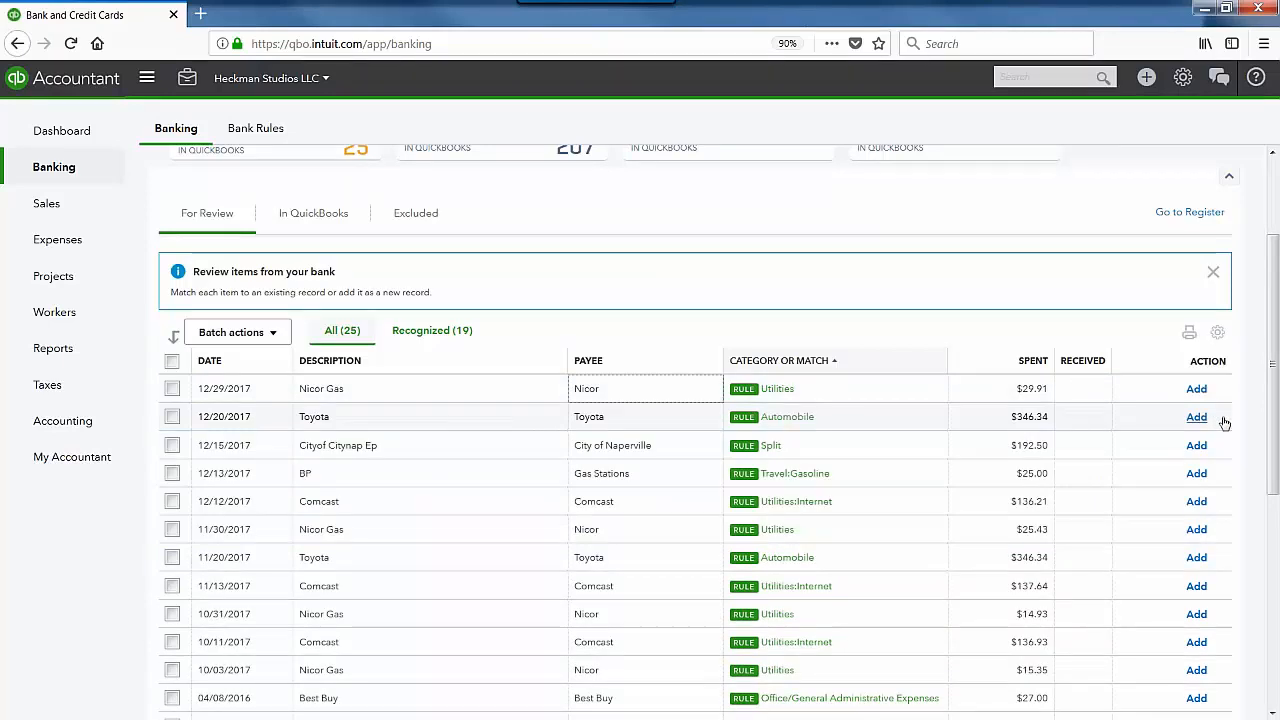
# Step: Browse the In QuickBooks transactions, then go to the Bank Rules list
pyautogui.click(317, 215)
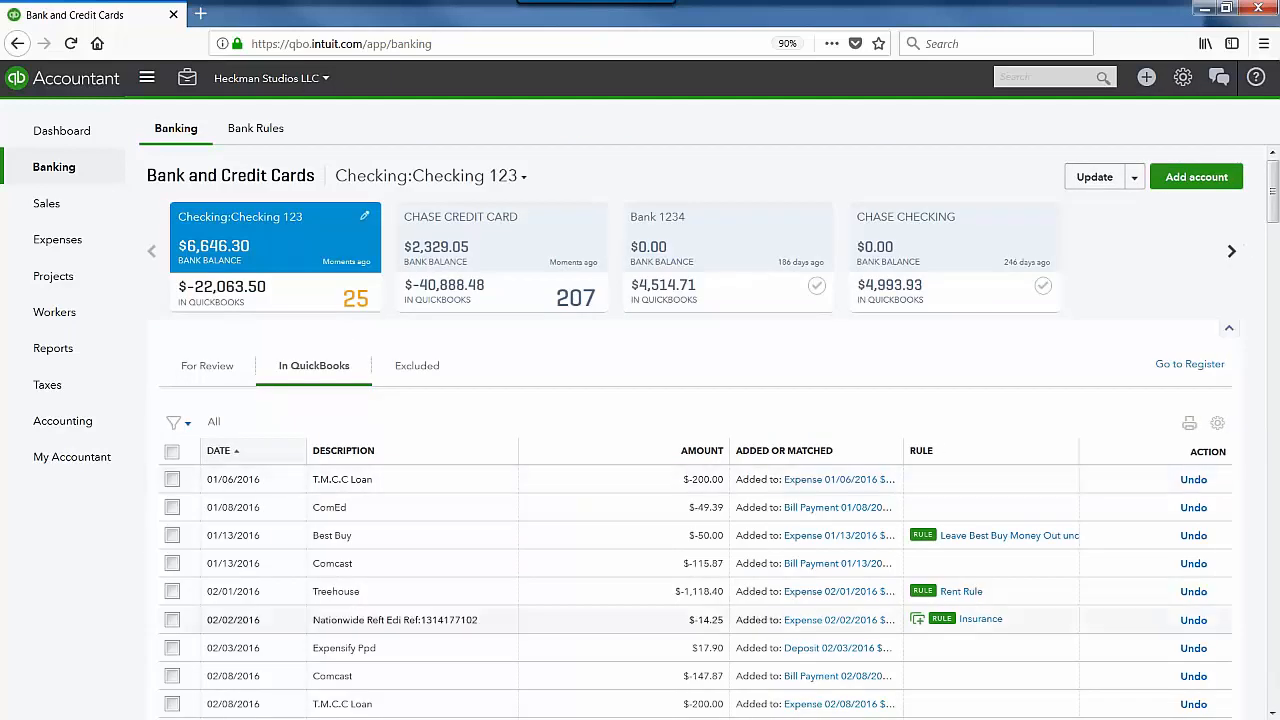
pyautogui.scroll(-3, 916, 628)
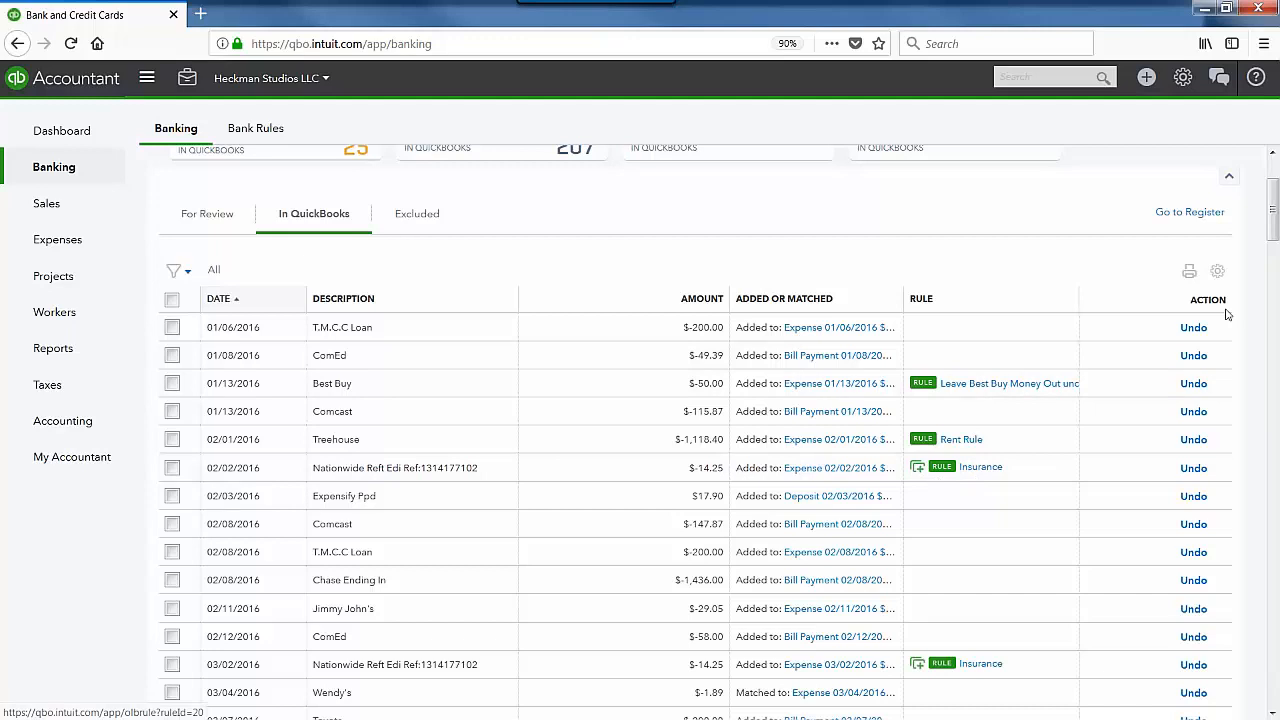
pyautogui.scroll(3, 375, 265)
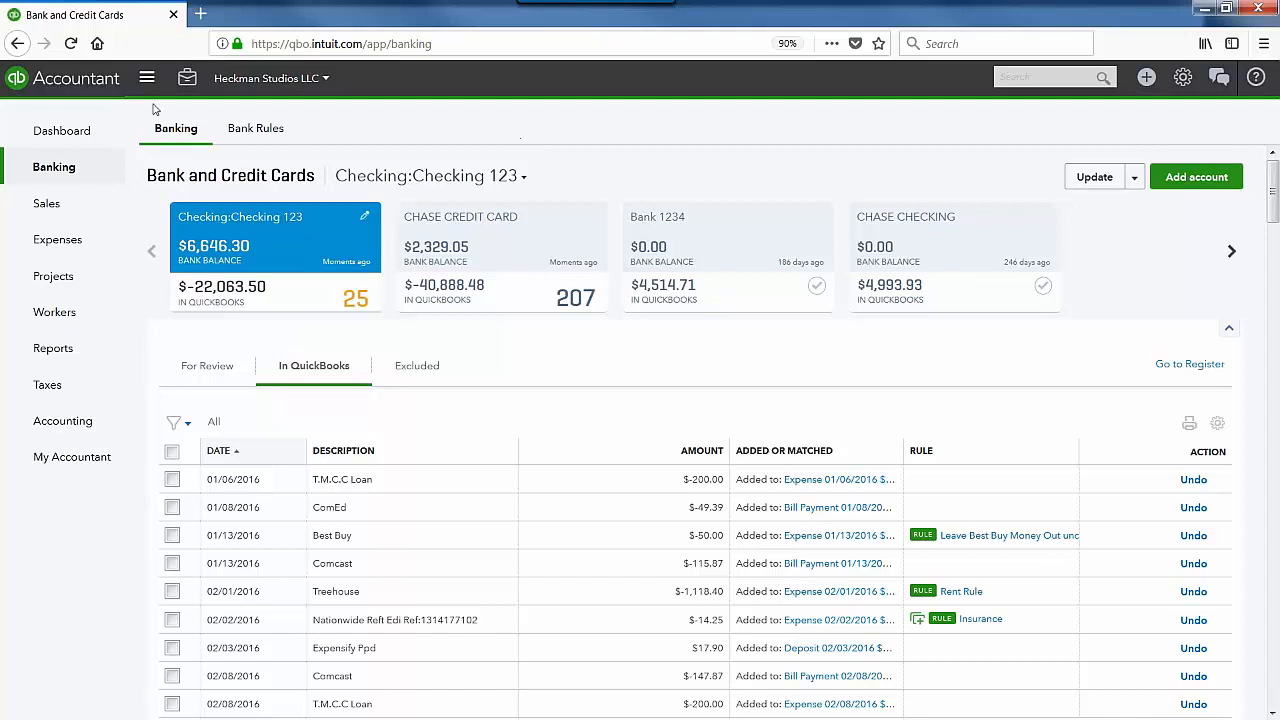
pyautogui.click(256, 138)
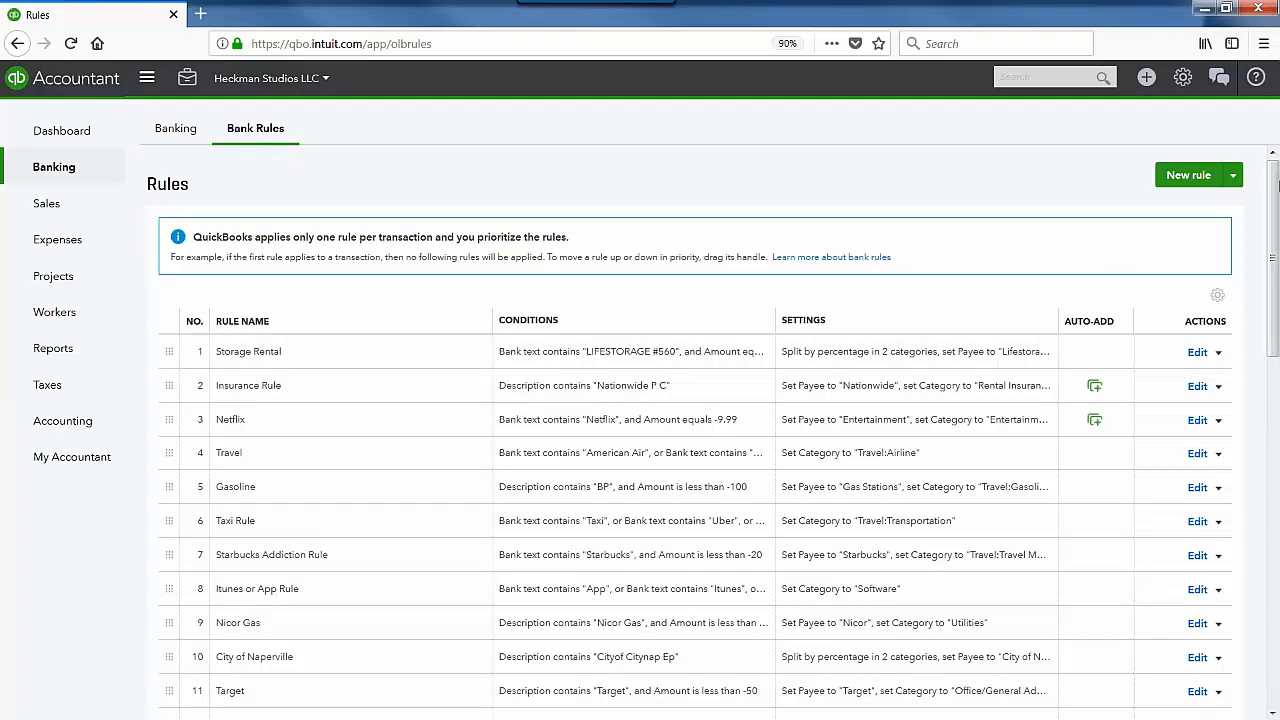
# Step: Show the New rule Export/Import options, then return to the Checking 123 For Review feed
pyautogui.click(1234, 178)
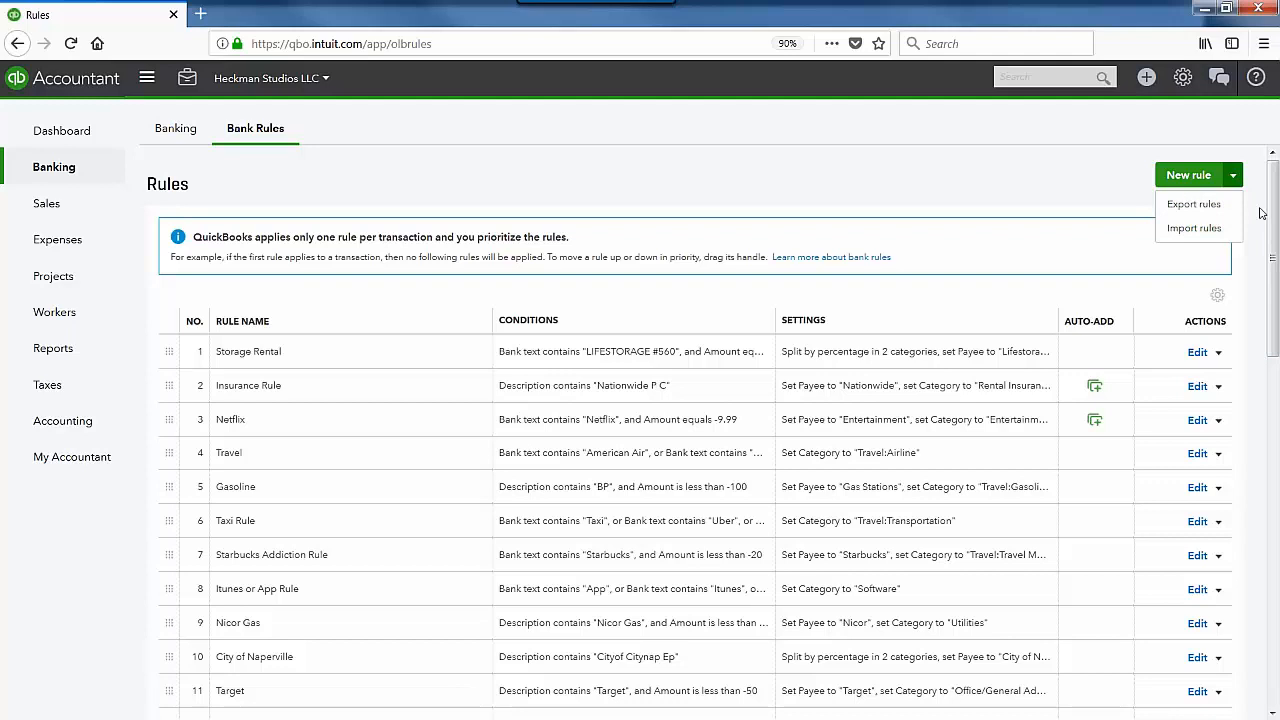
pyautogui.click(1262, 213)
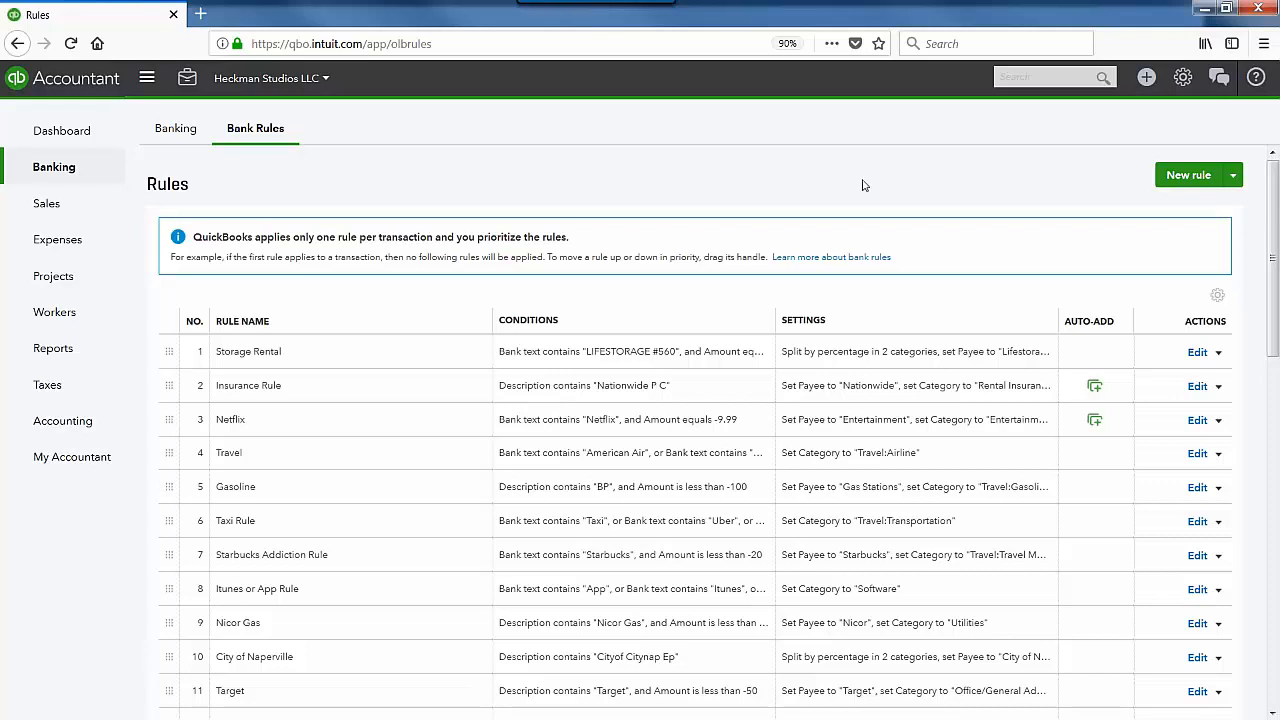
pyautogui.click(172, 135)
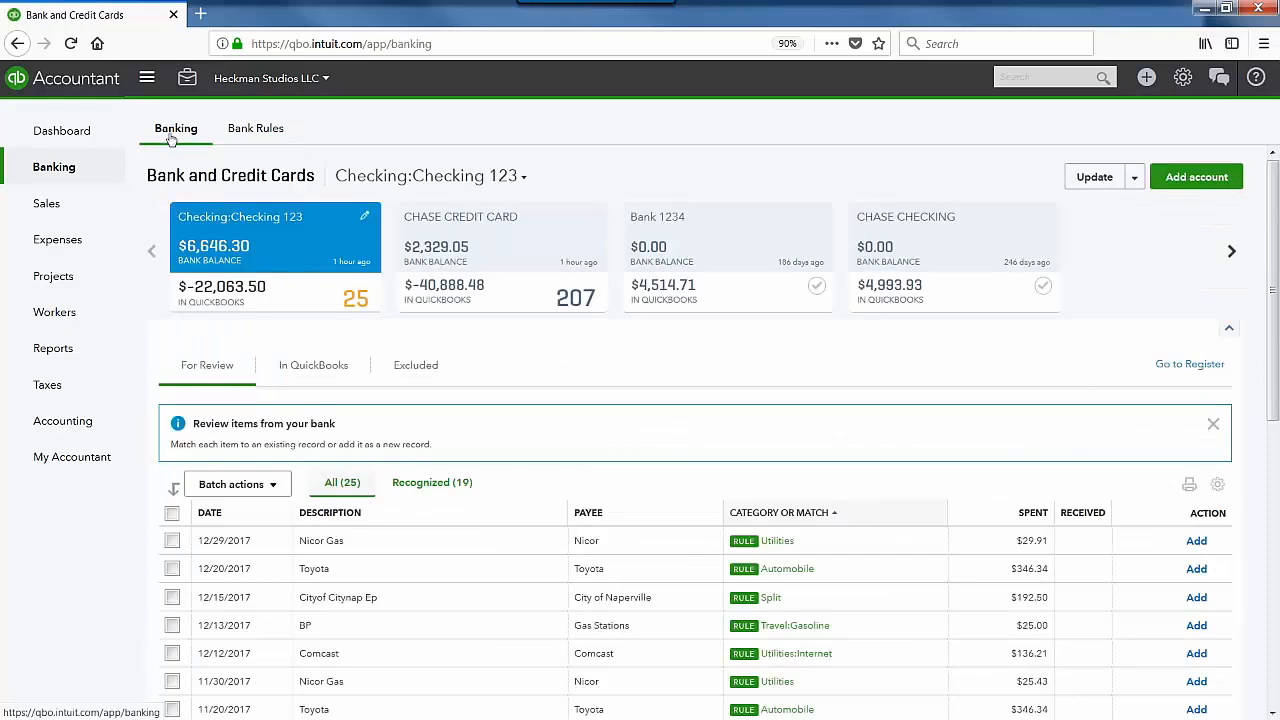
# Step: Switch to the Beacon Checking feed and sort its 434 review items by description
pyautogui.click(1233, 252)
pyautogui.click(1235, 255)
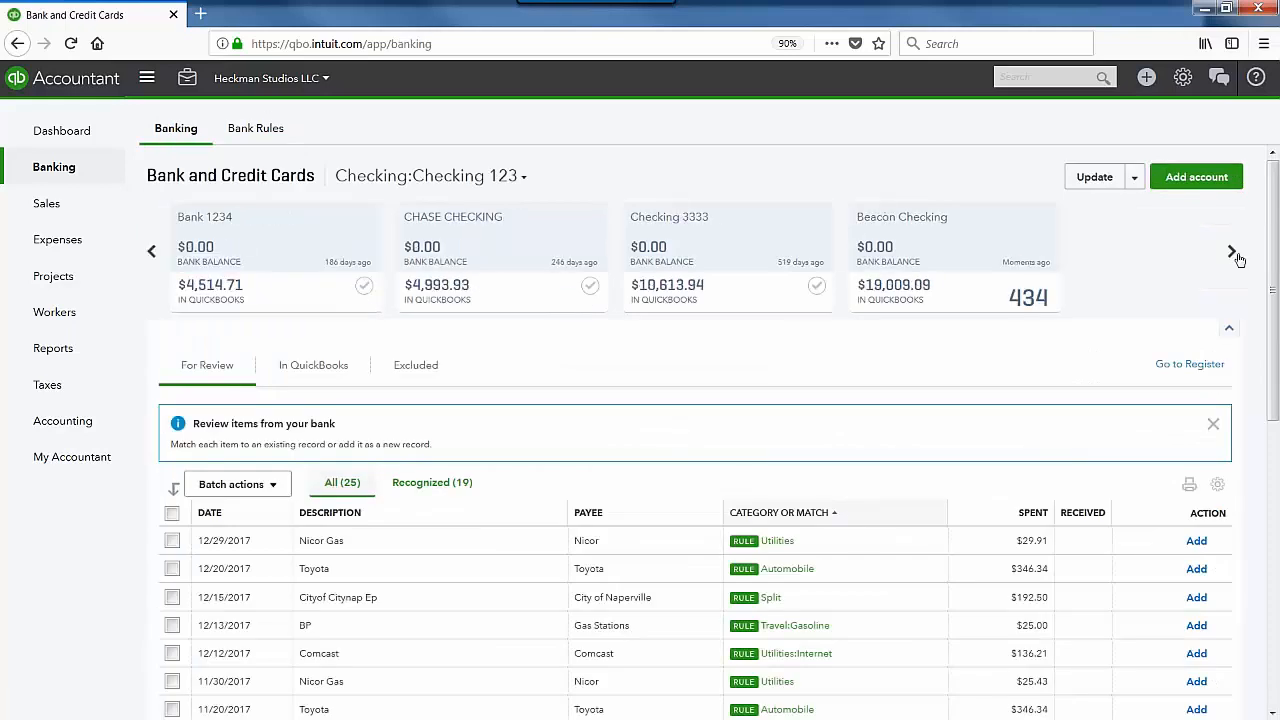
pyautogui.click(1236, 255)
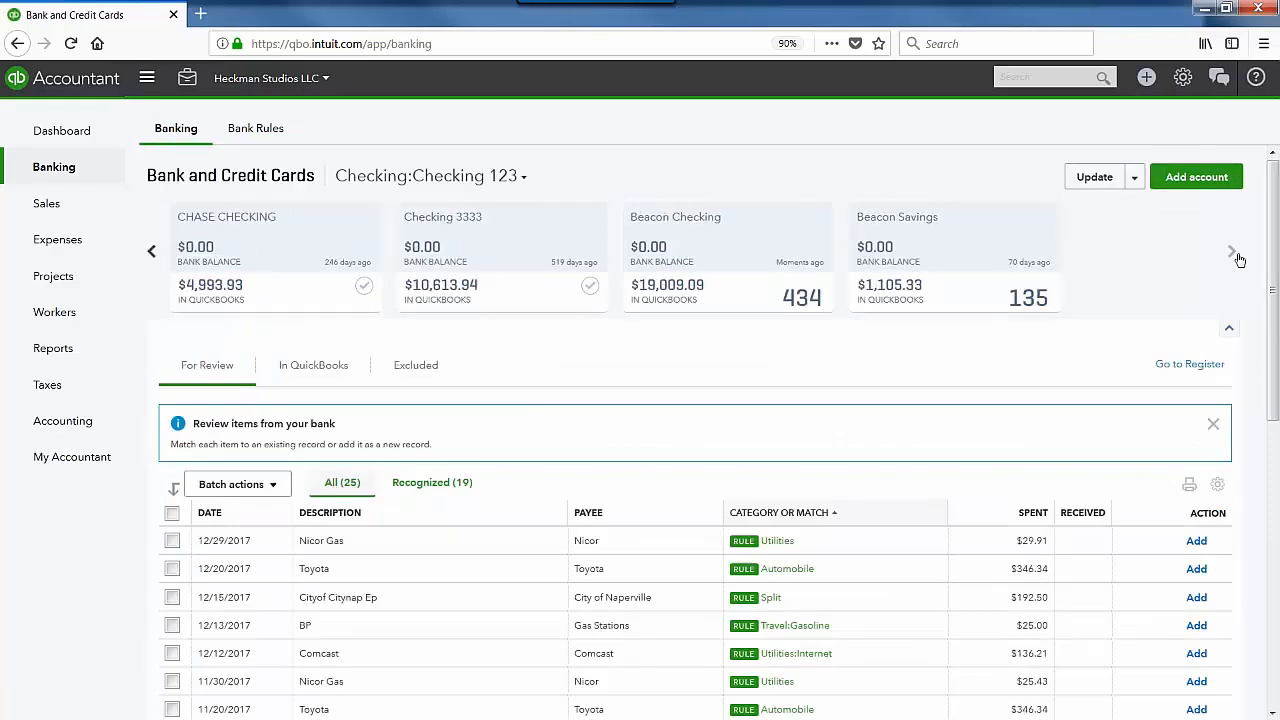
pyautogui.click(806, 225)
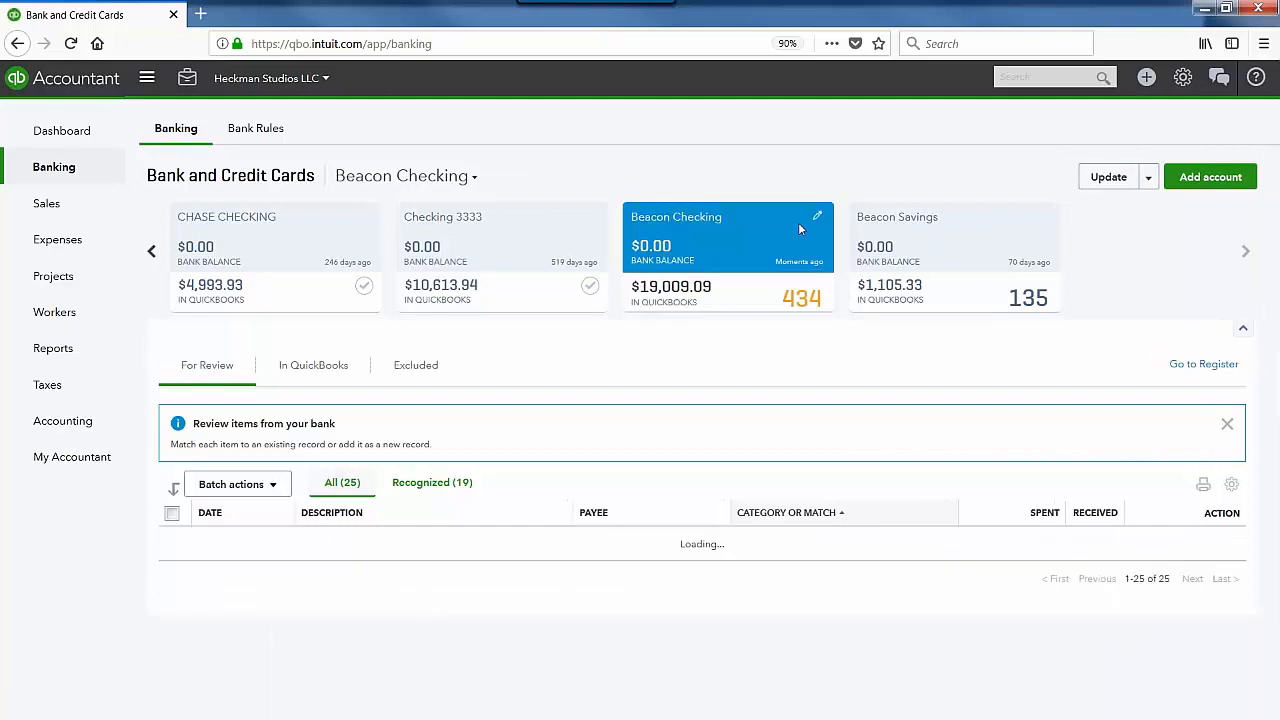
pyautogui.scroll(-5, 897, 393)
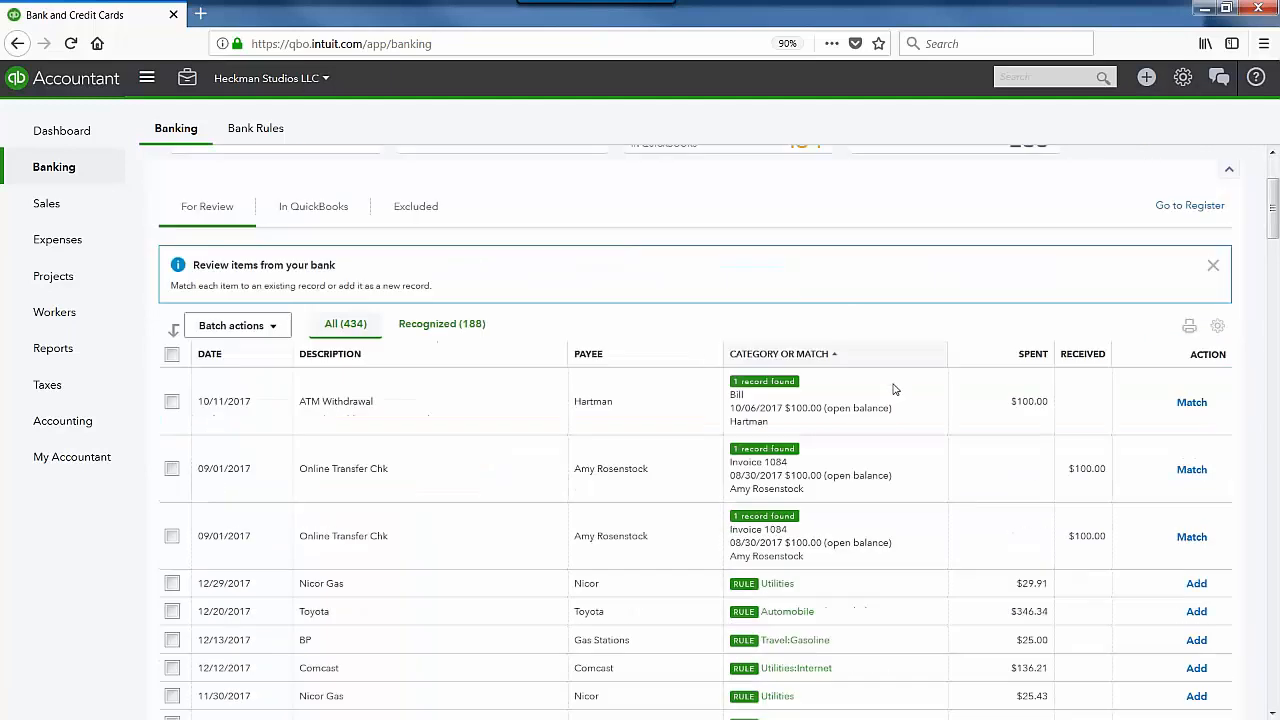
pyautogui.scroll(-4, 862, 525)
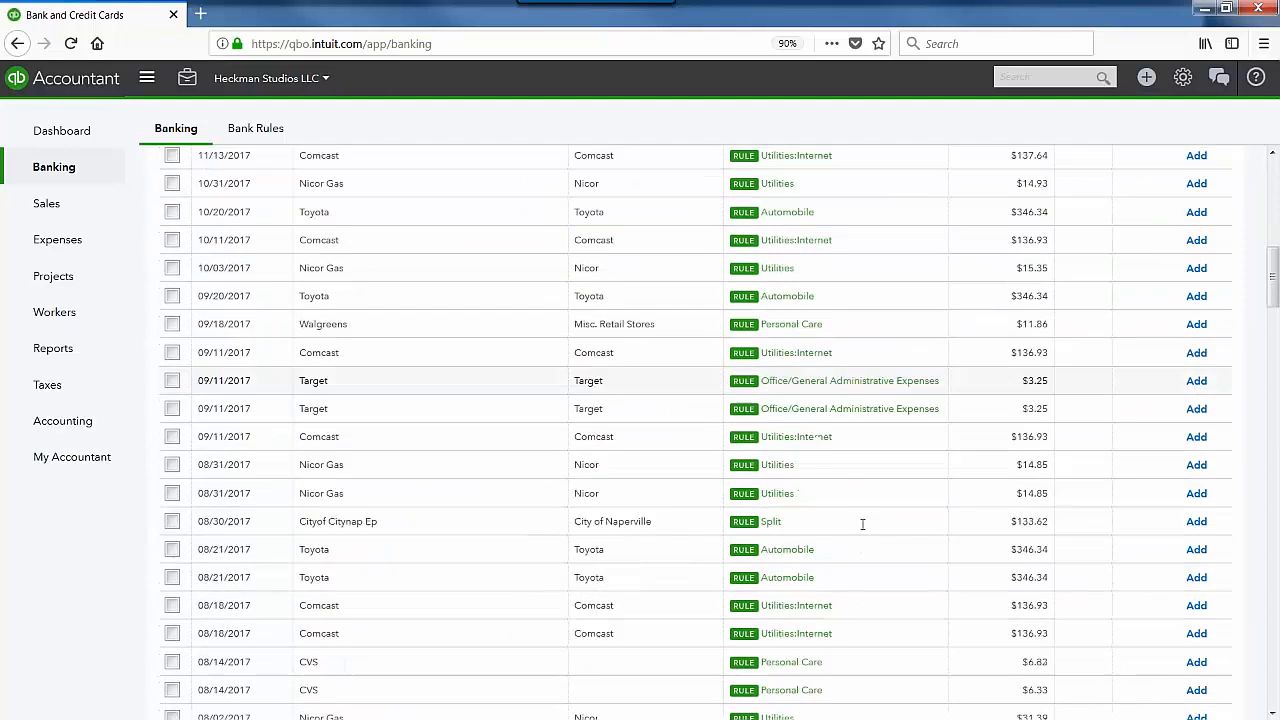
pyautogui.scroll(3, 862, 525)
pyautogui.scroll(2, 862, 530)
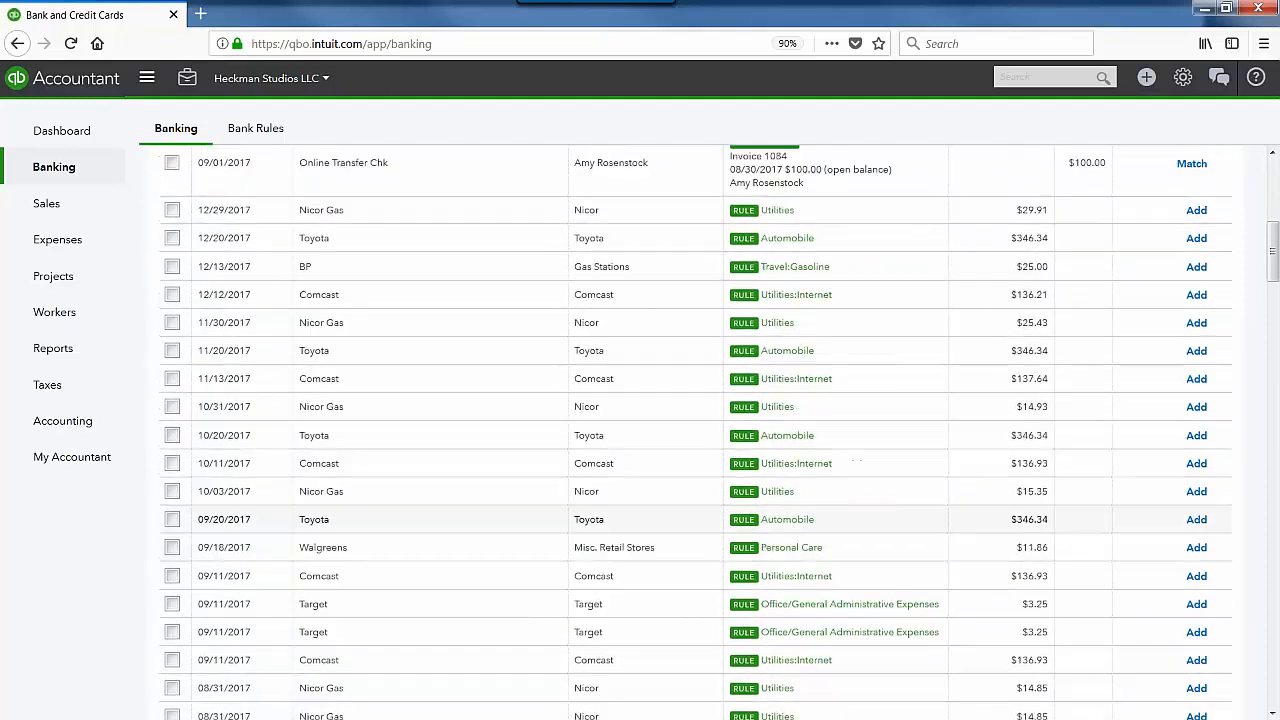
pyautogui.scroll(5, 700, 430)
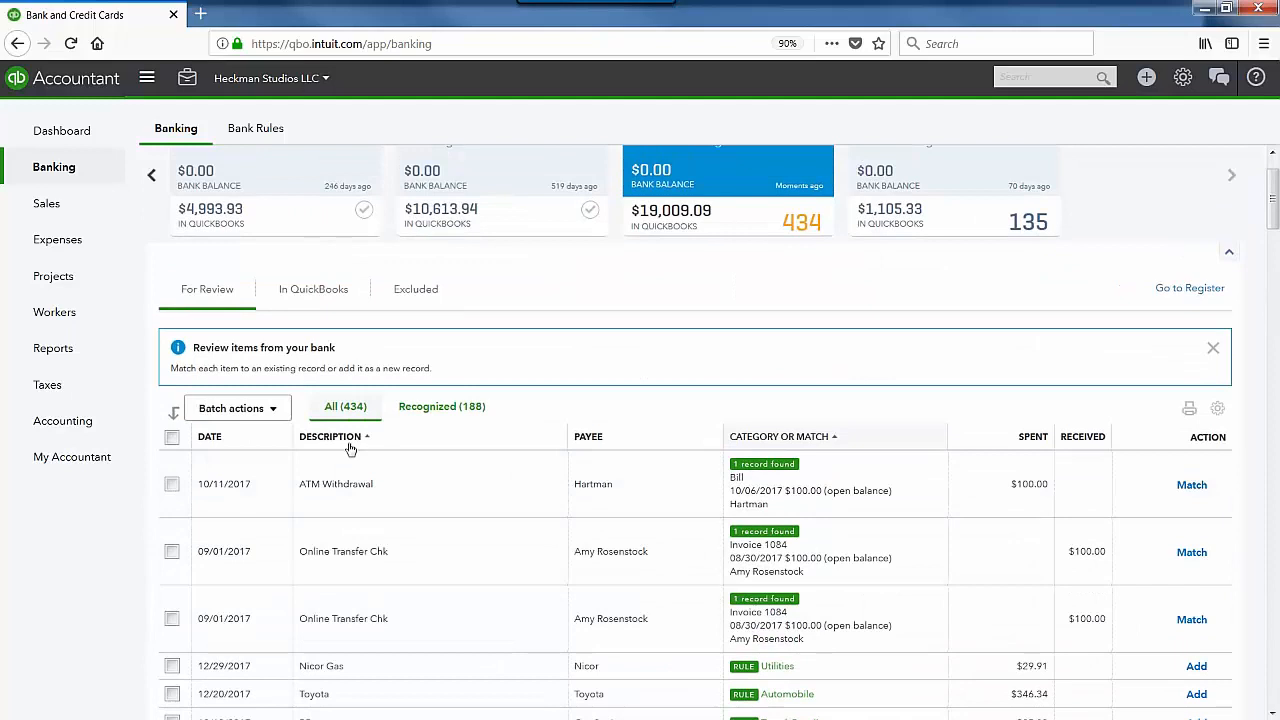
pyautogui.click(344, 446)
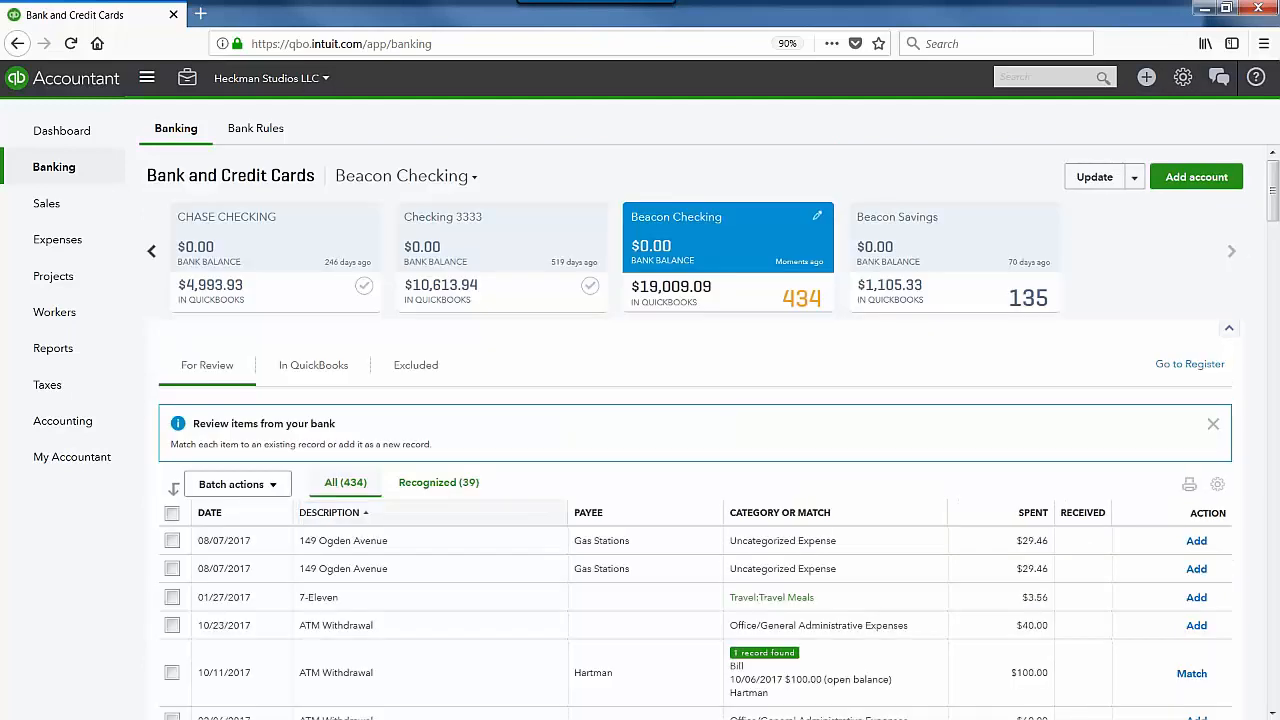
pyautogui.scroll(-3, 172, 405)
pyautogui.click(172, 390)
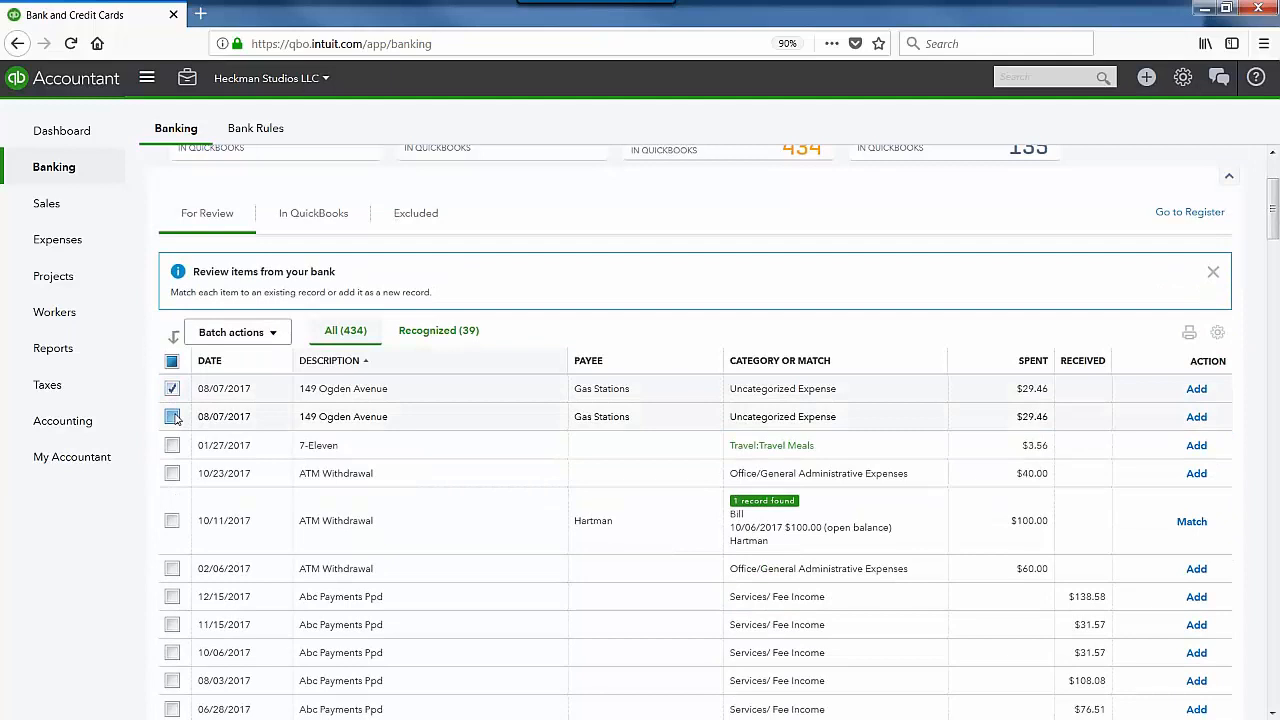
pyautogui.click(172, 417)
# Step: Open Batch actions > Modify Selected twice, closing it each time without changes
pyautogui.click(260, 336)
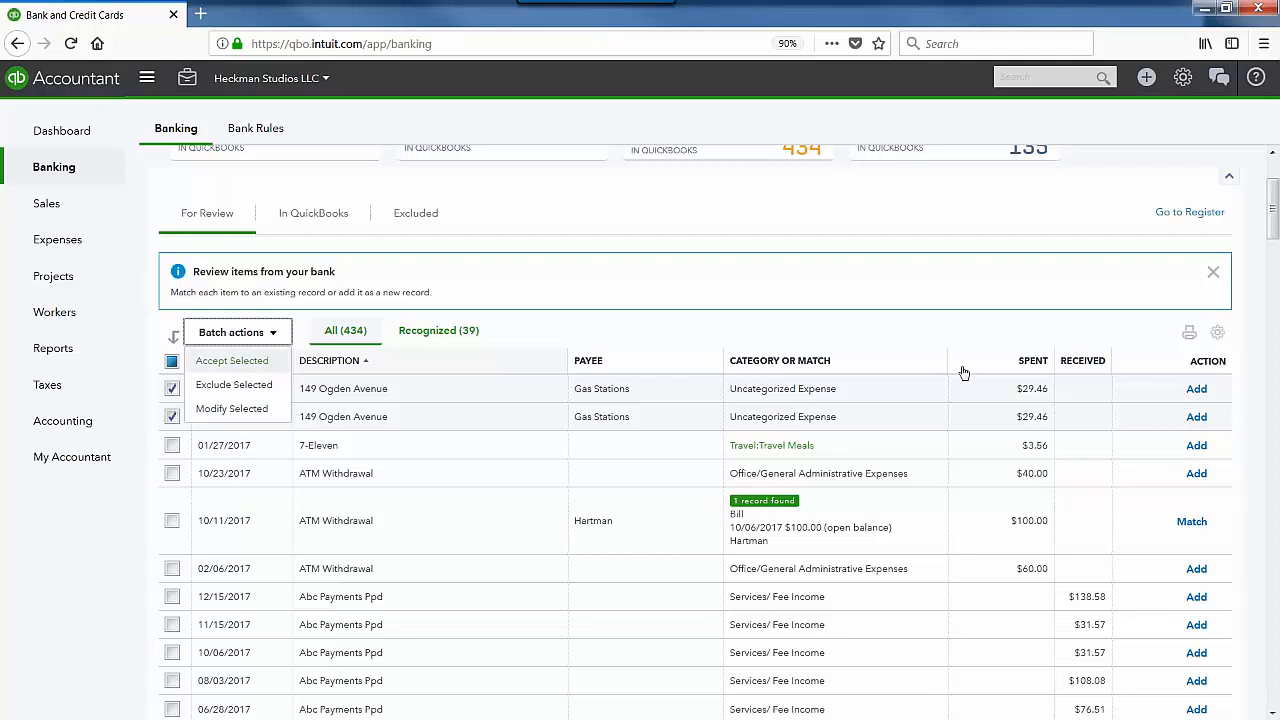
pyautogui.click(231, 418)
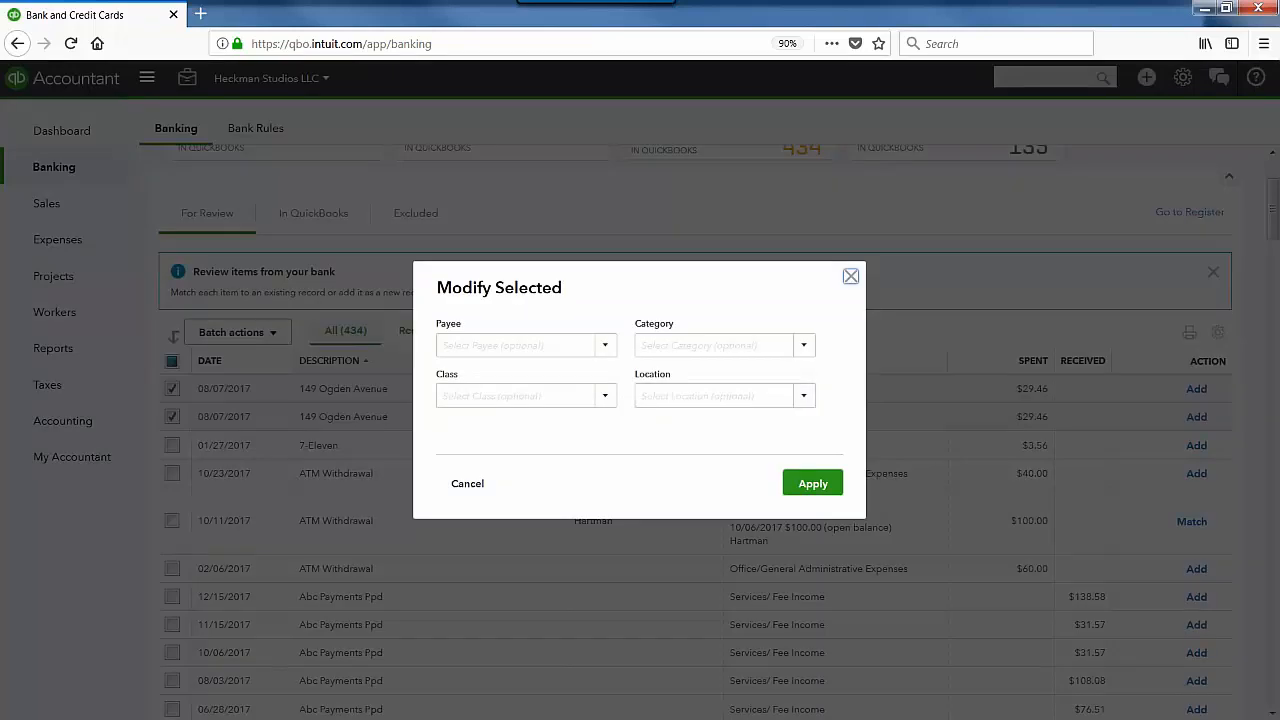
pyautogui.click(850, 278)
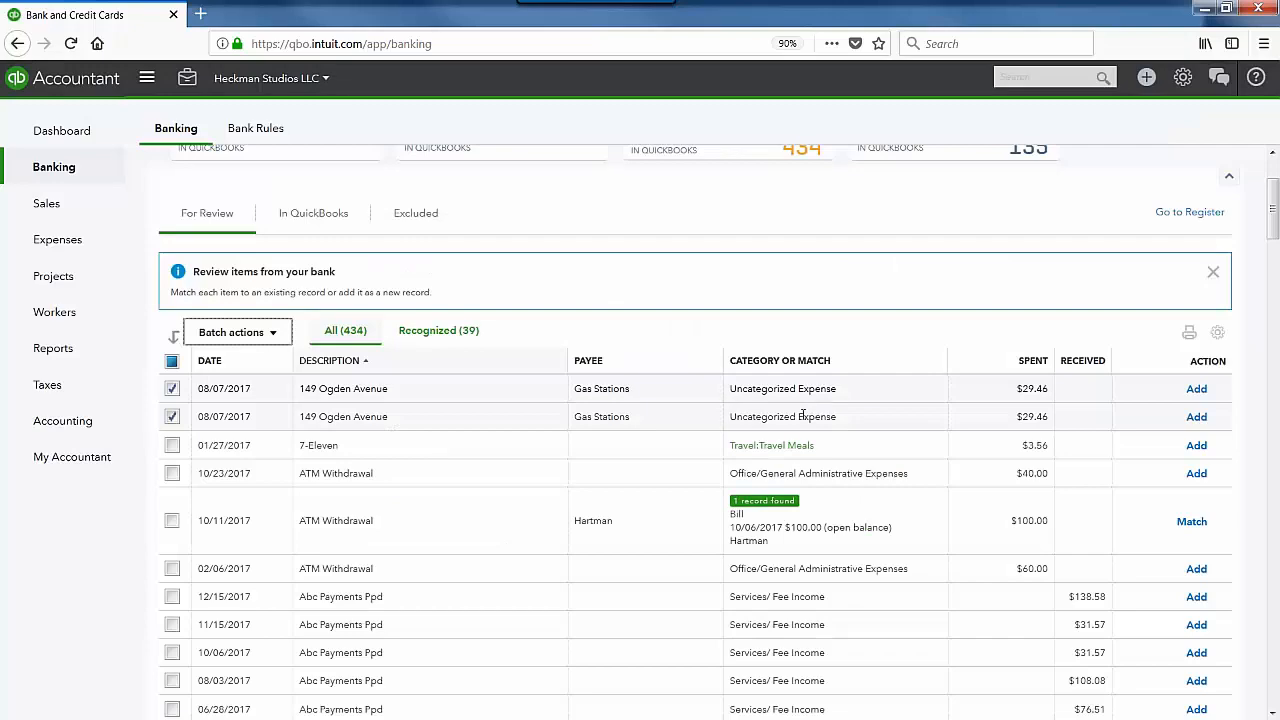
pyautogui.click(240, 333)
pyautogui.click(210, 404)
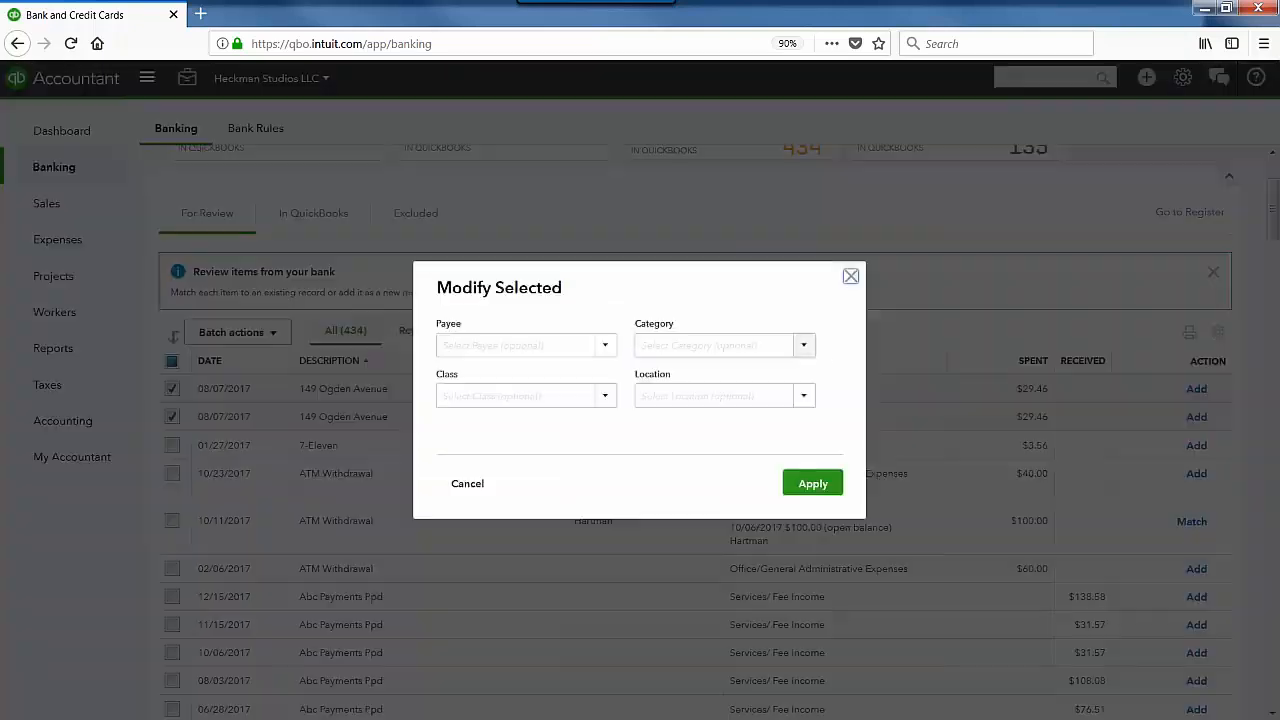
pyautogui.click(850, 278)
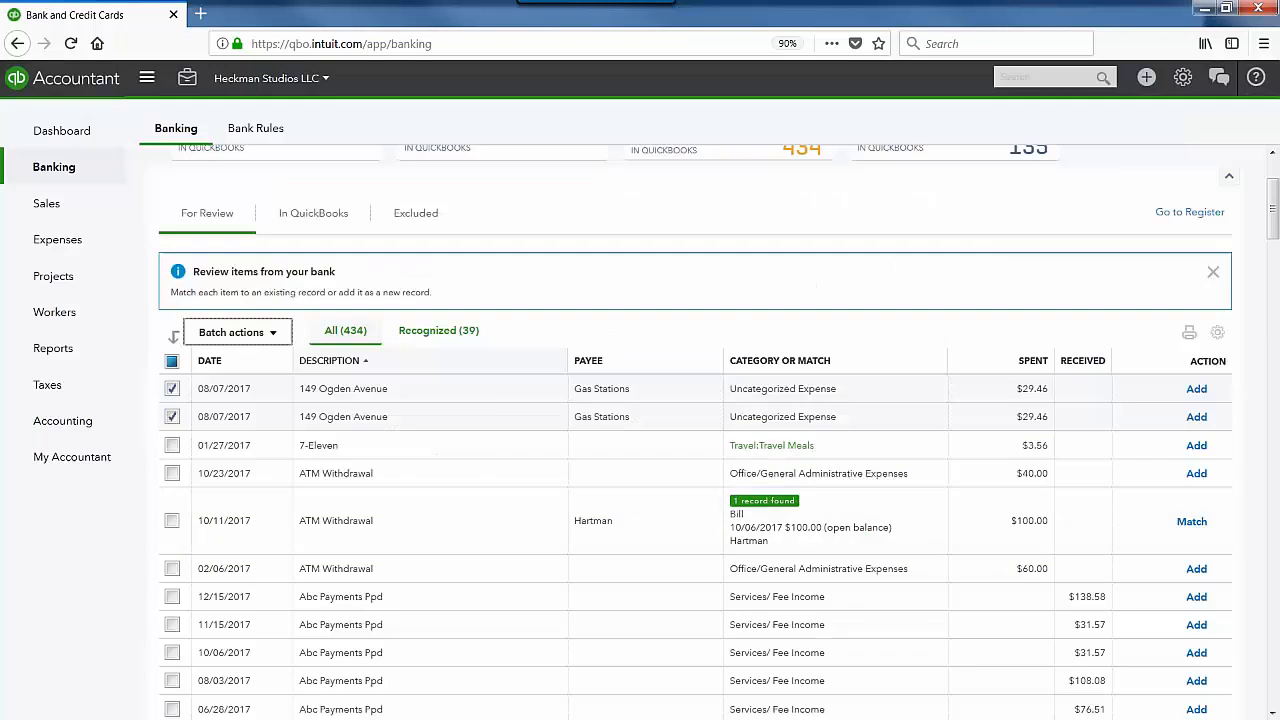
pyautogui.scroll(-2, 808, 525)
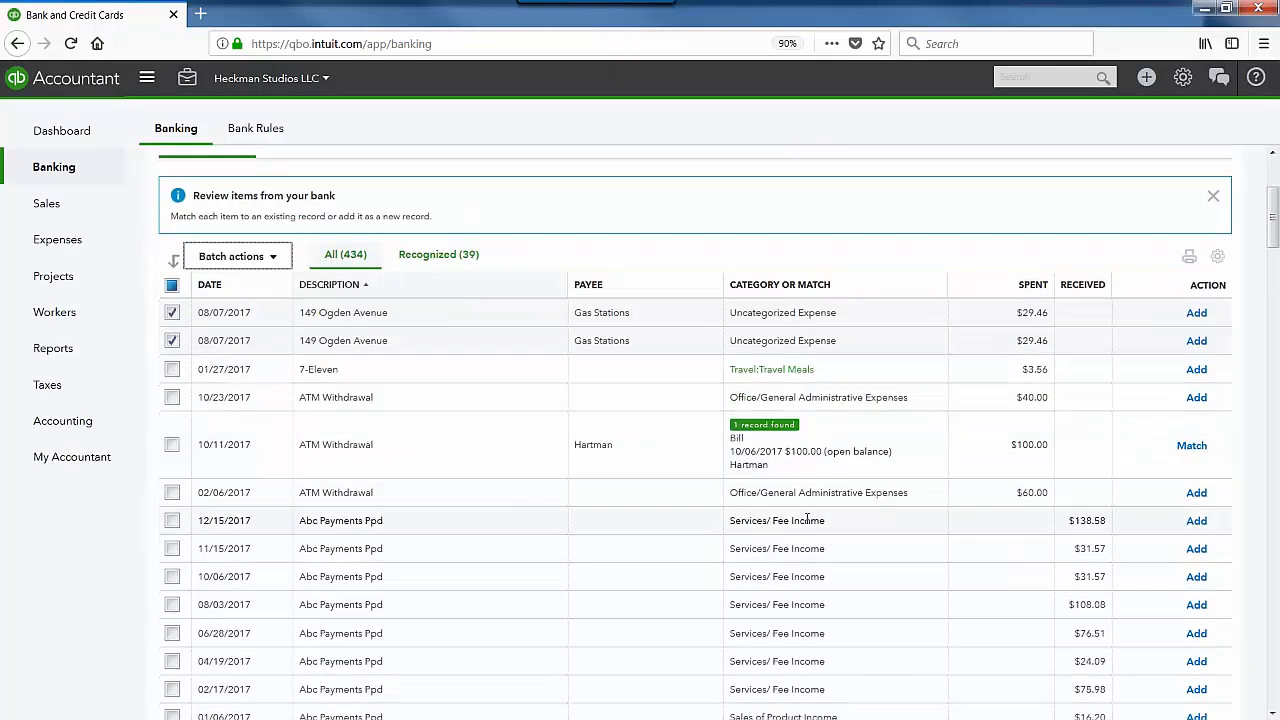
pyautogui.scroll(-2, 808, 518)
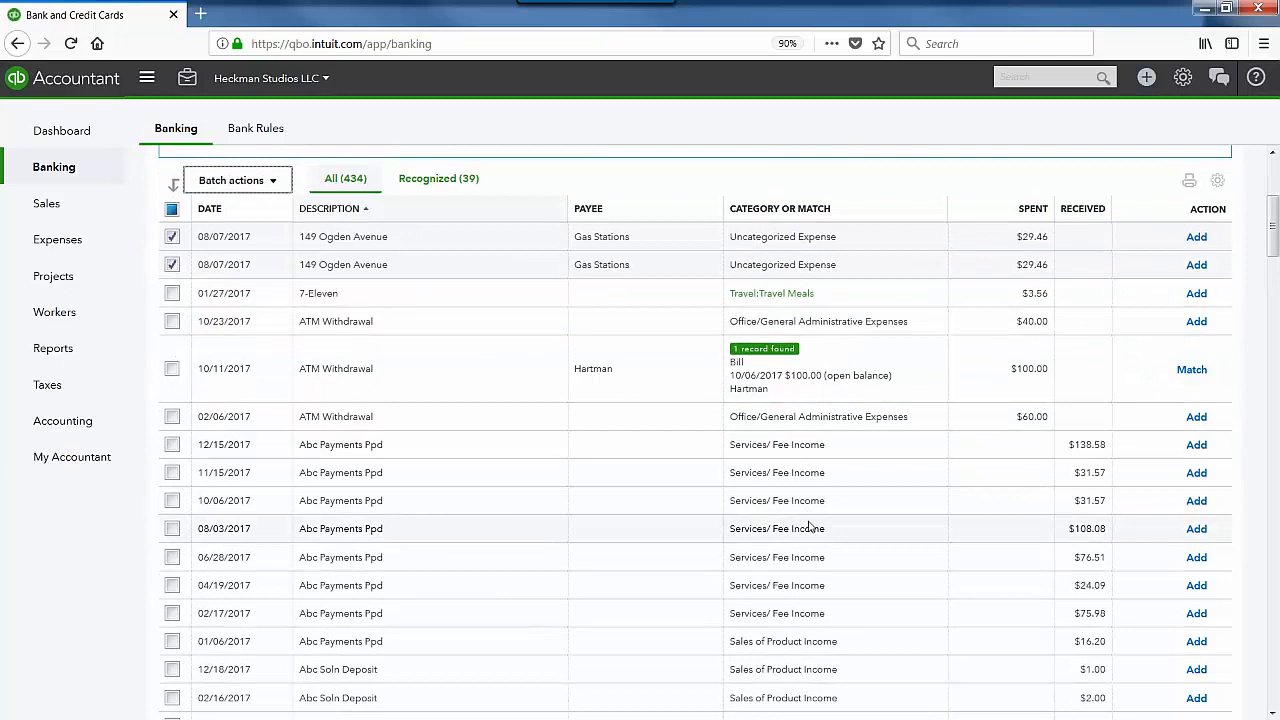
pyautogui.scroll(1, 810, 528)
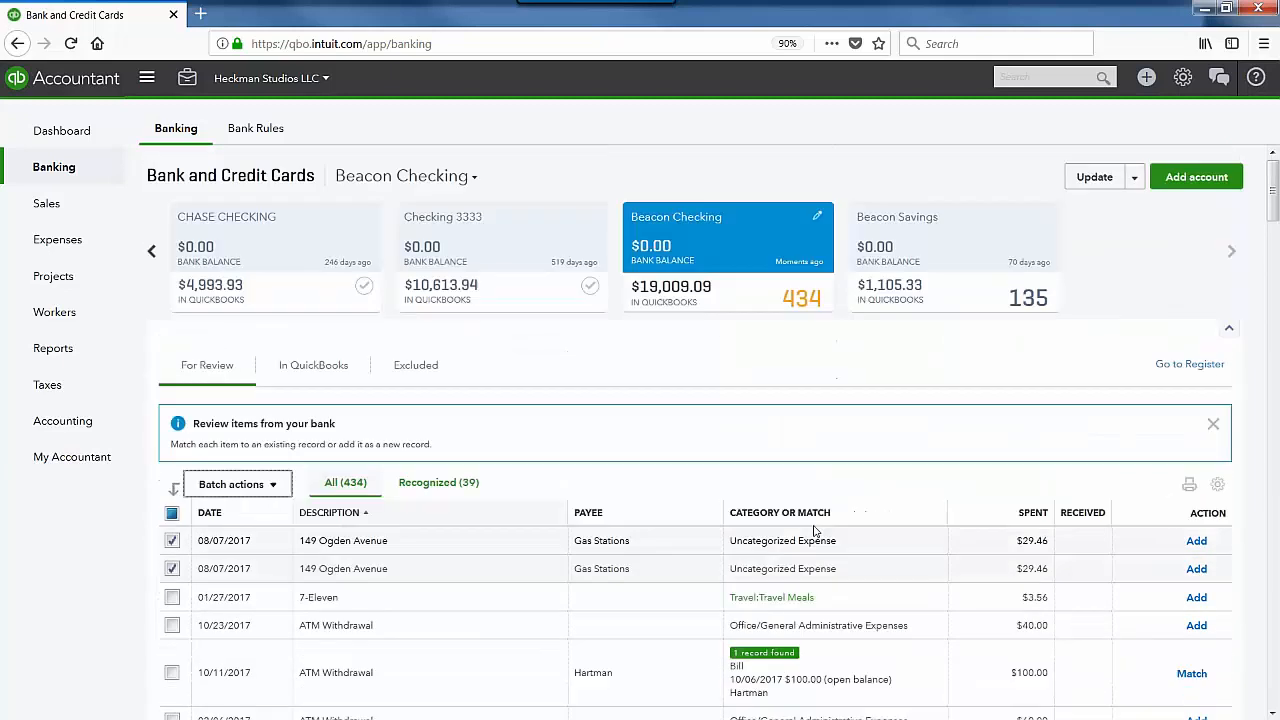
# Step: Reload the For Review list to clear the marked transactions
pyautogui.scroll(7, 815, 530)
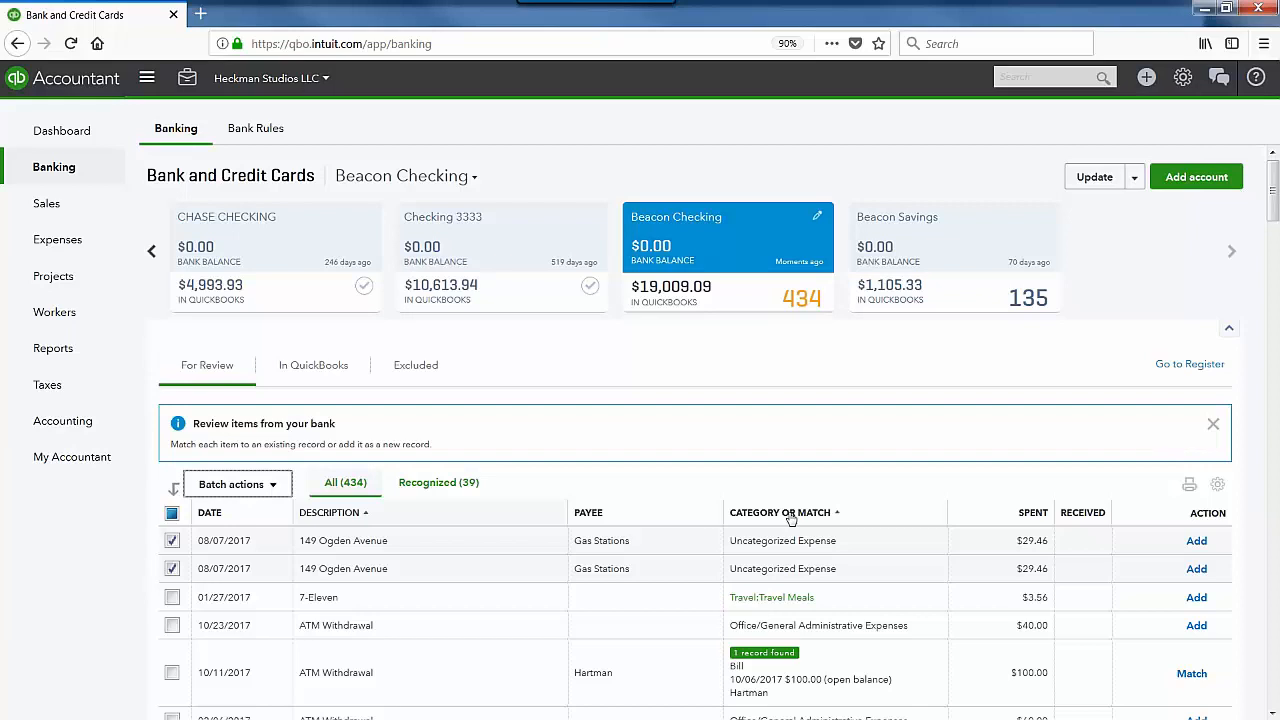
pyautogui.scroll(-5, 790, 519)
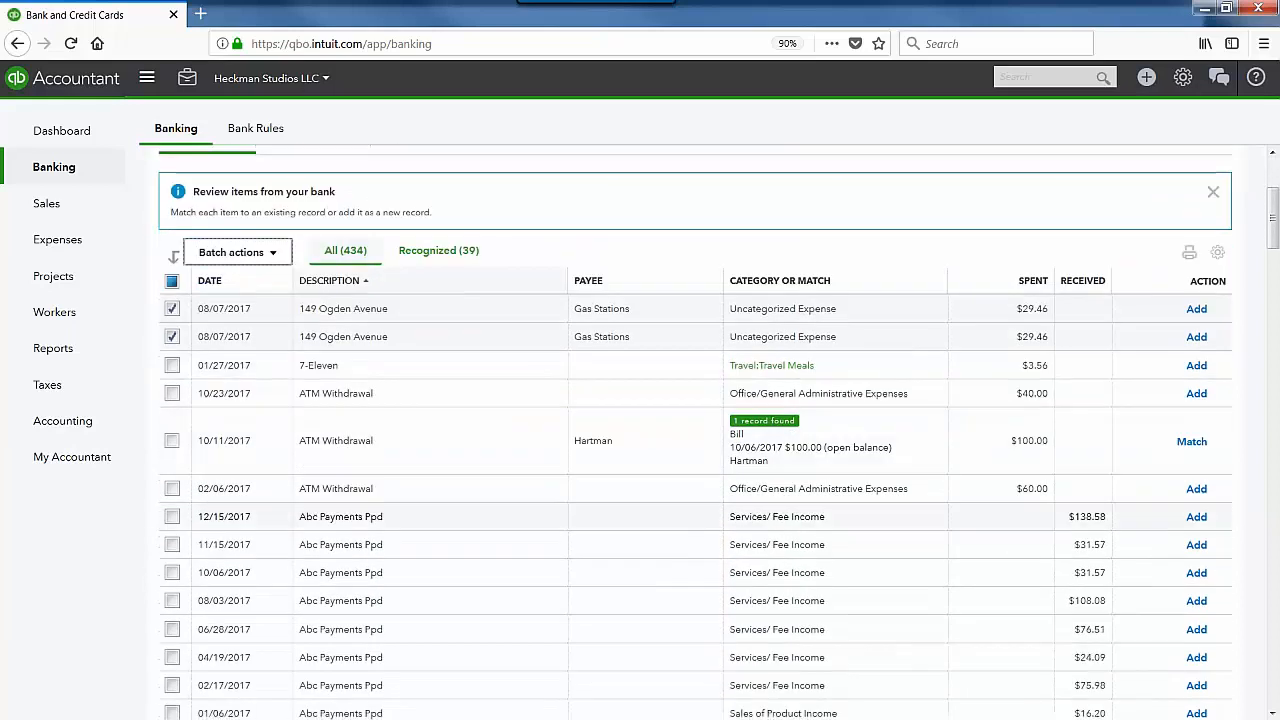
pyautogui.scroll(-2, 434, 300)
pyautogui.scroll(8, 230, 386)
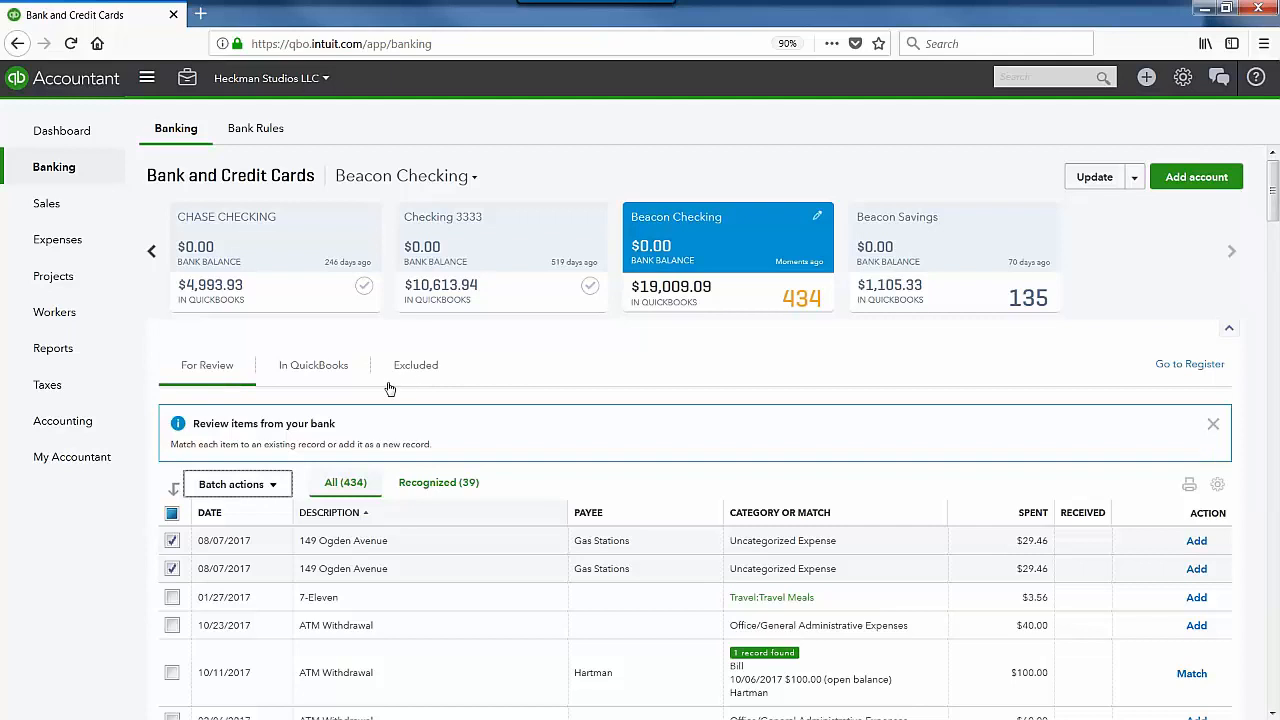
pyautogui.click(210, 369)
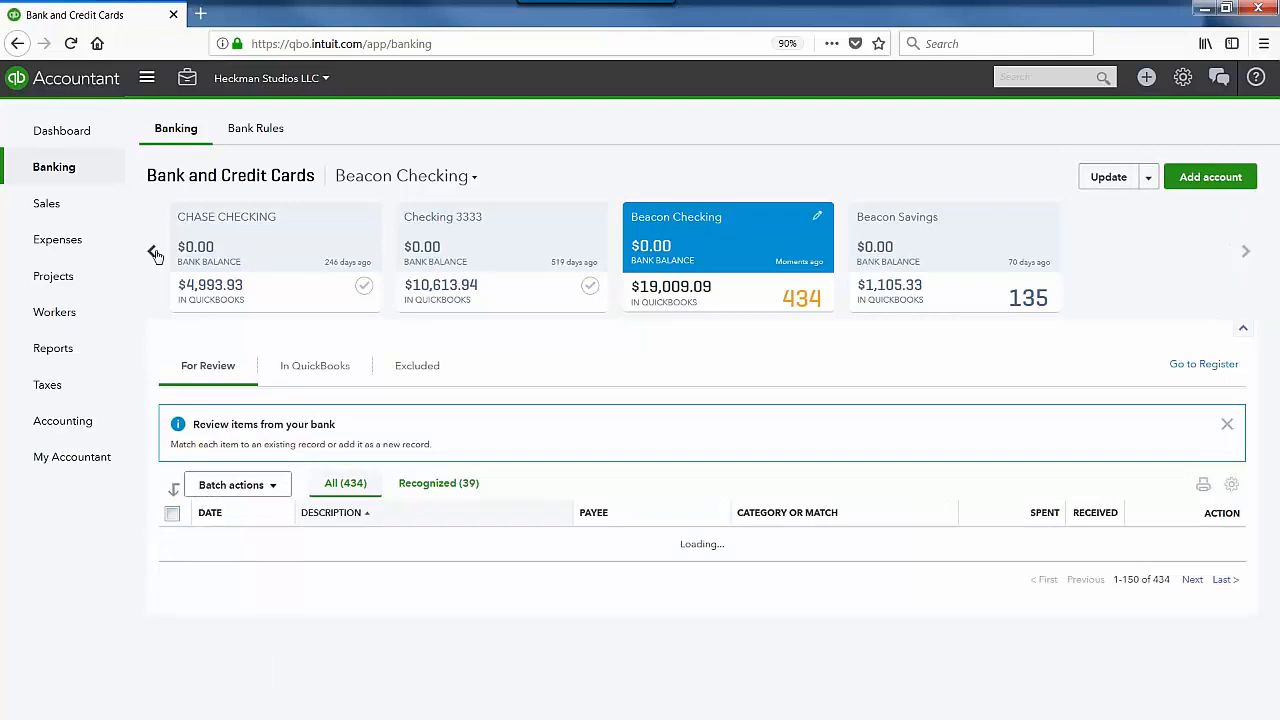
# Step: Switch the bank feed to the Checking:Checking 123 account, then go to the company dashboard
pyautogui.click(153, 253)
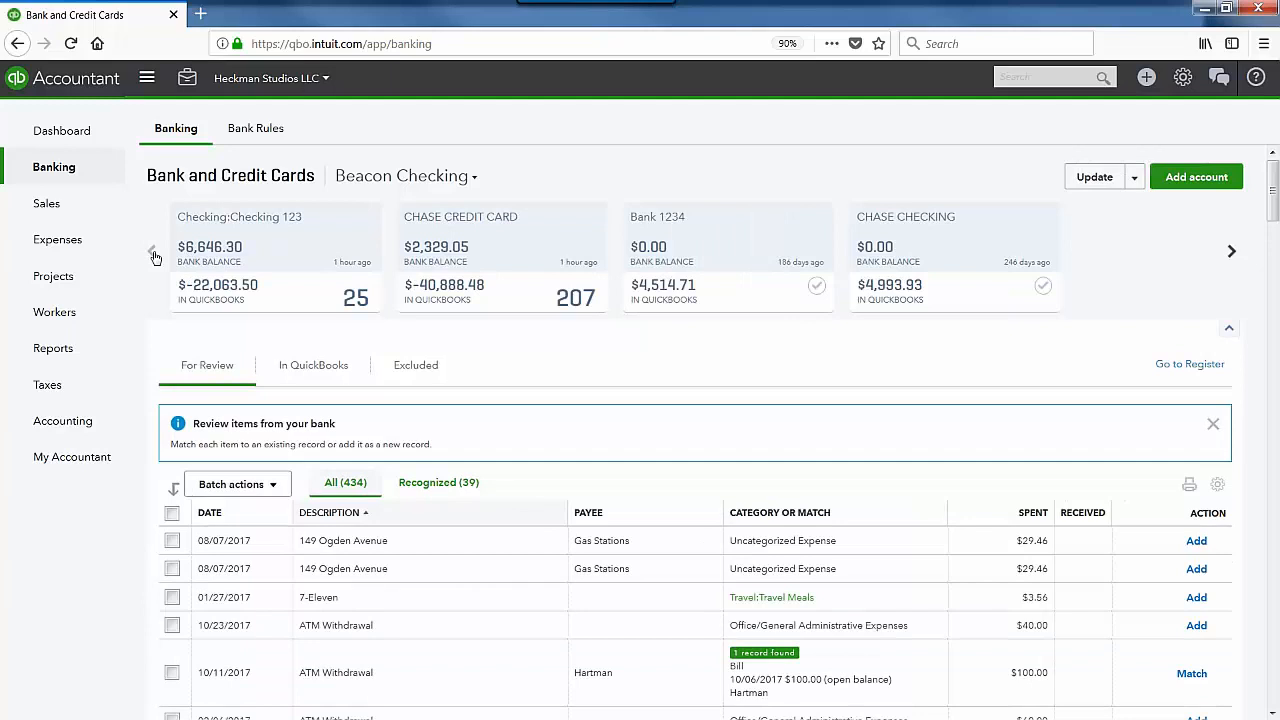
pyautogui.click(262, 262)
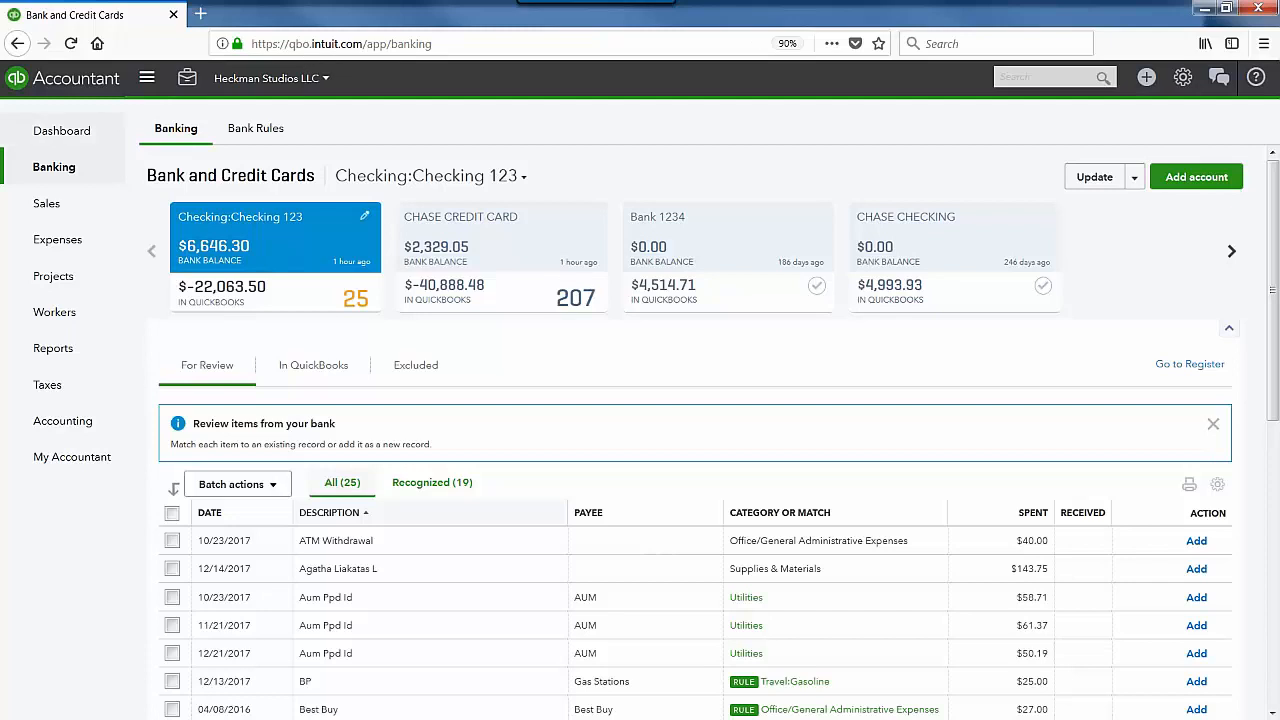
pyautogui.click(88, 133)
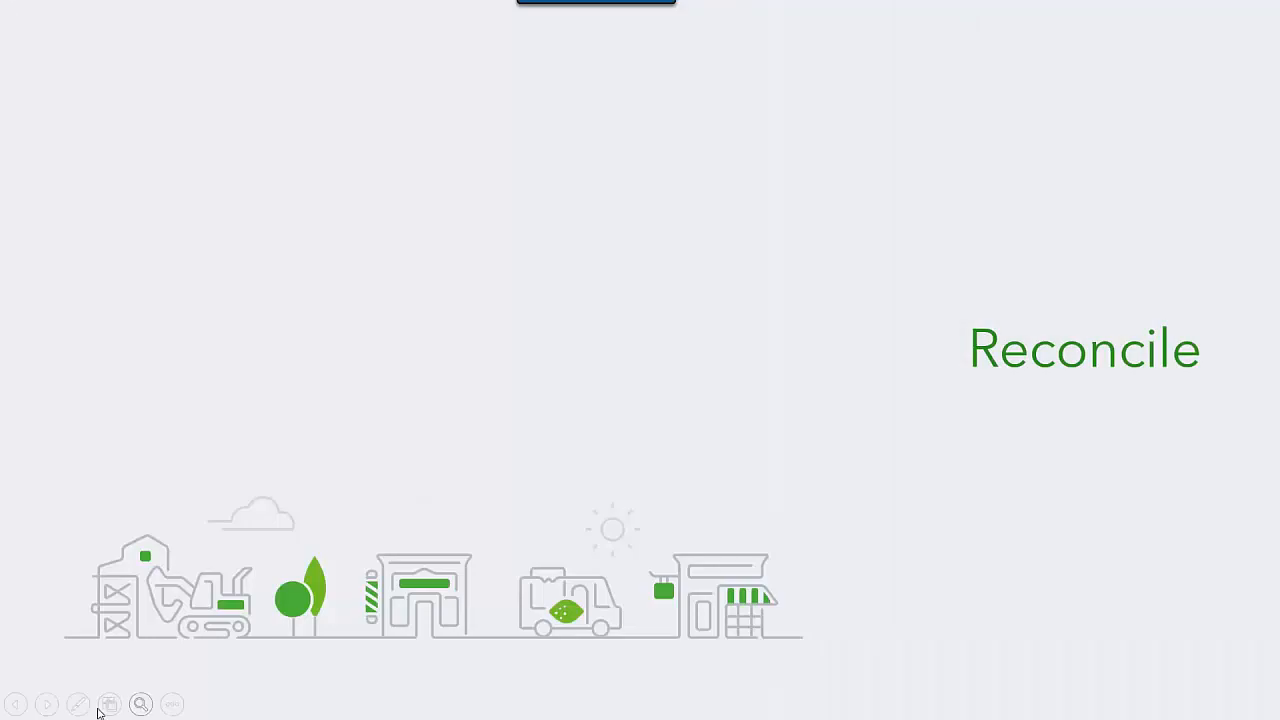
# Step: Advance to the Reconcile slide with the two bullet points on statement comparison and reconciliation
pyautogui.click(47, 704)
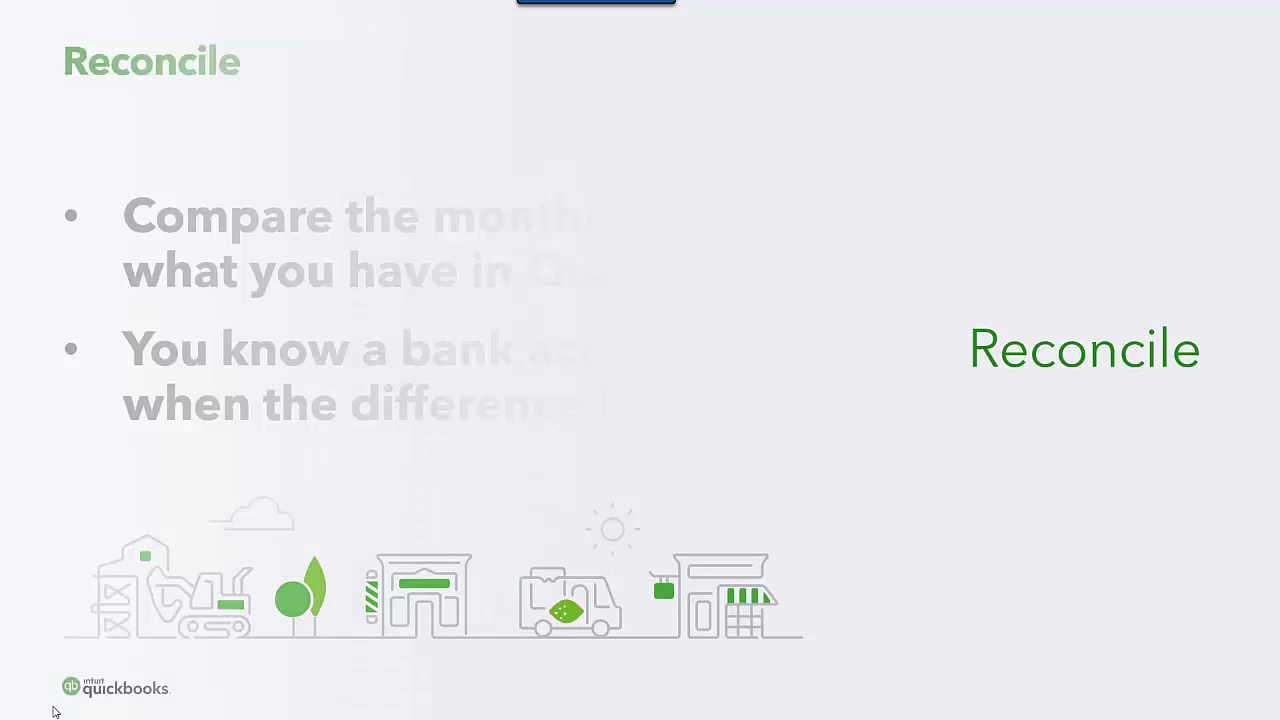
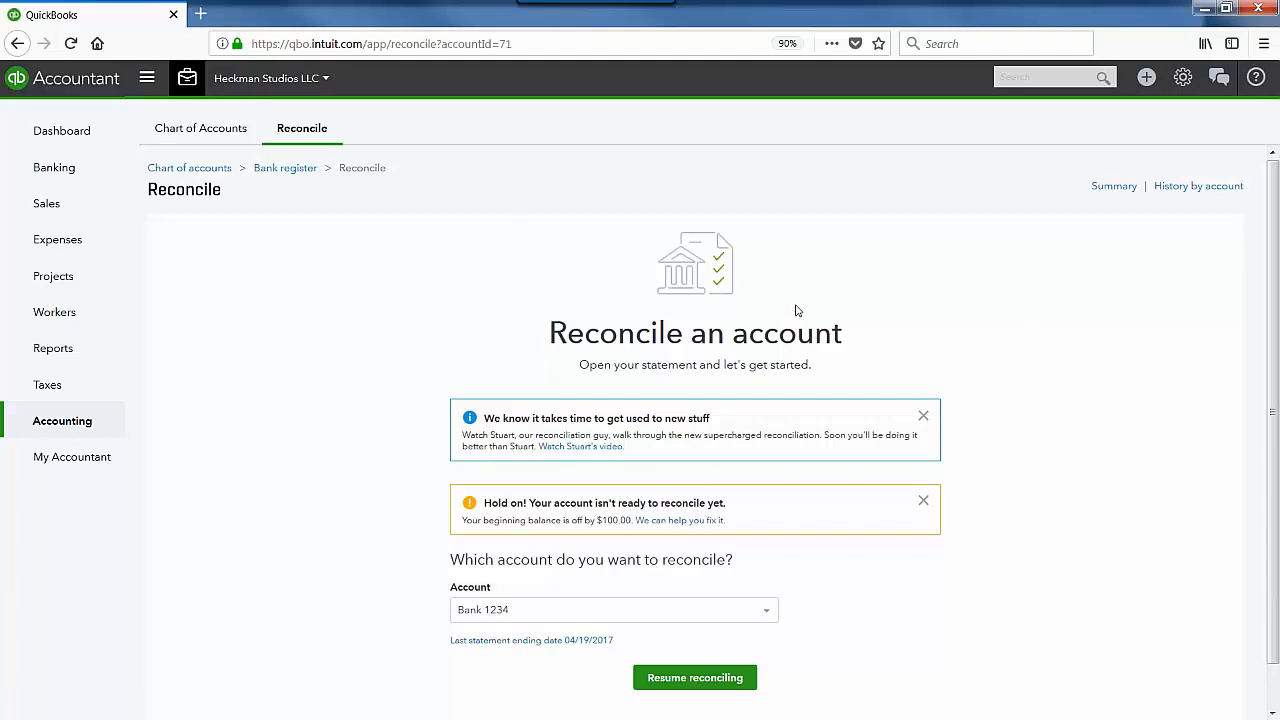
# Step: Dismiss the new-reconciliation tip and open the Discrepancy Report for the $100.00 beginning balance difference
pyautogui.scroll(-1, 797, 311)
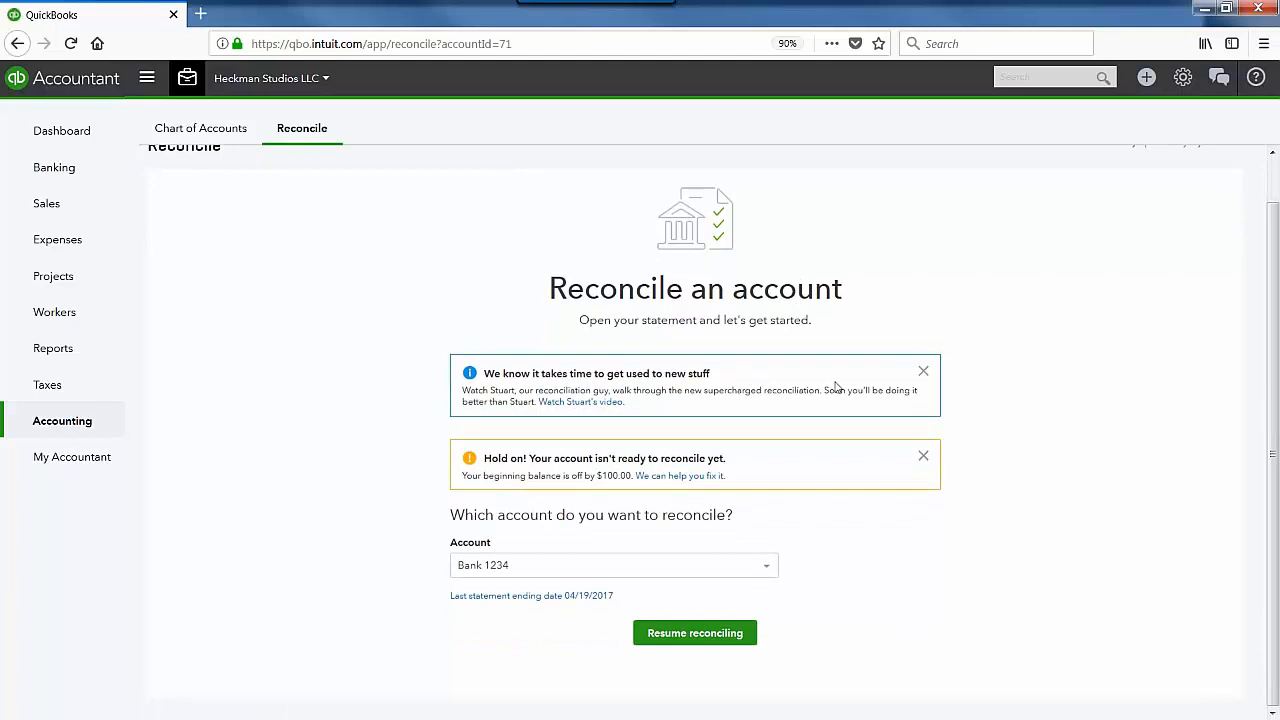
pyautogui.click(924, 374)
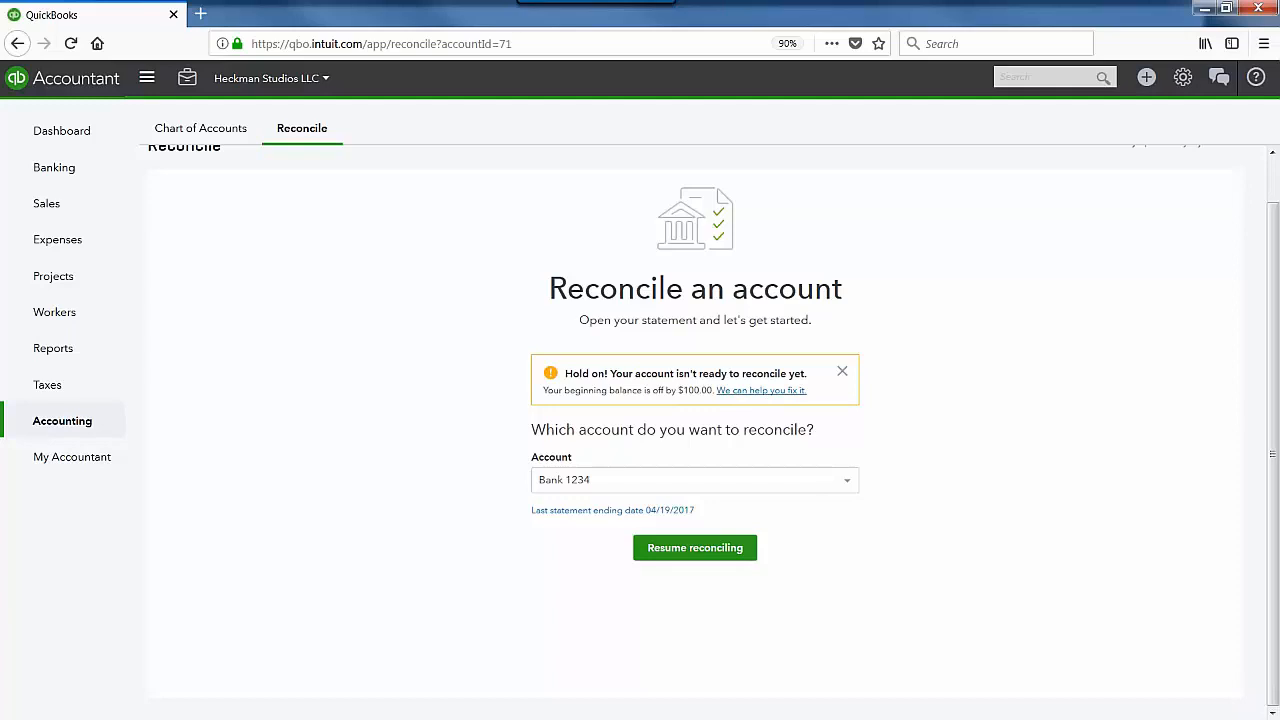
pyautogui.click(740, 390)
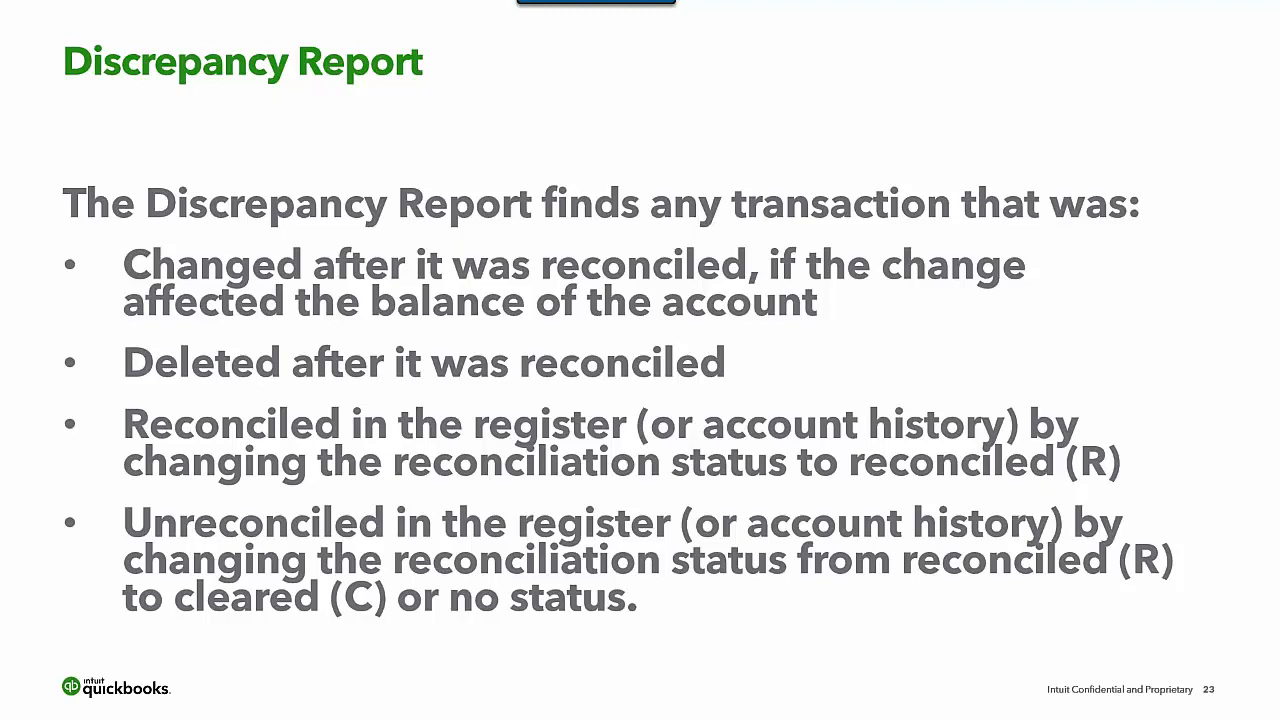
# Step: Return from the slideshow to the Reconciliation Discrepancy Report showing the Toyota expense
pyautogui.hotkey('alt', 'Tab')
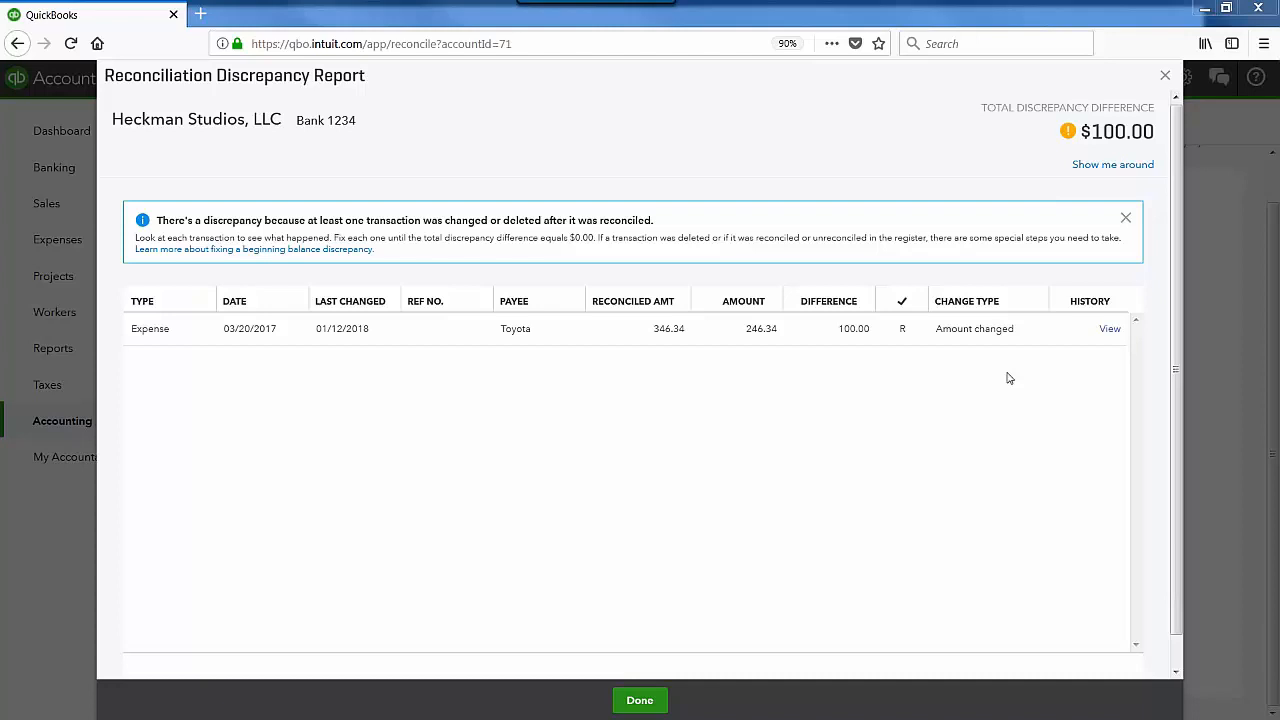
# Step: Compare the Toyota expense's latest edit history, confirming 346.34 was changed to 246.34
pyautogui.click(1108, 331)
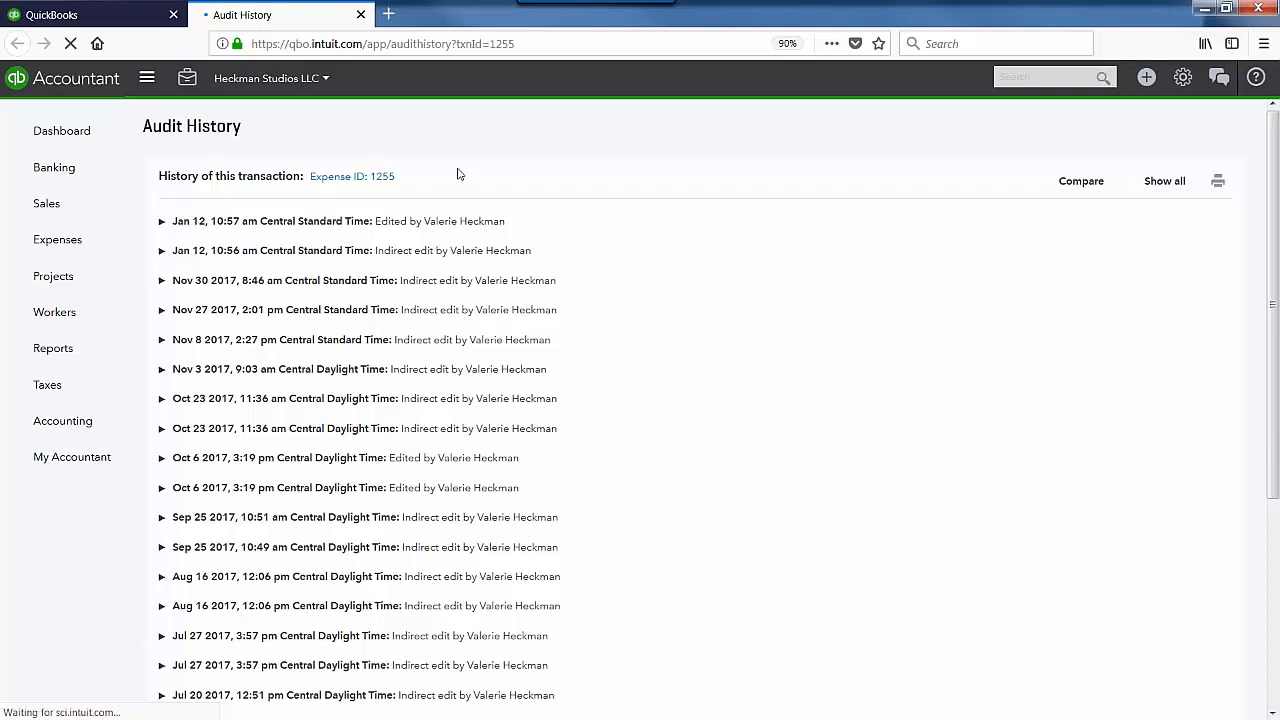
pyautogui.click(448, 224)
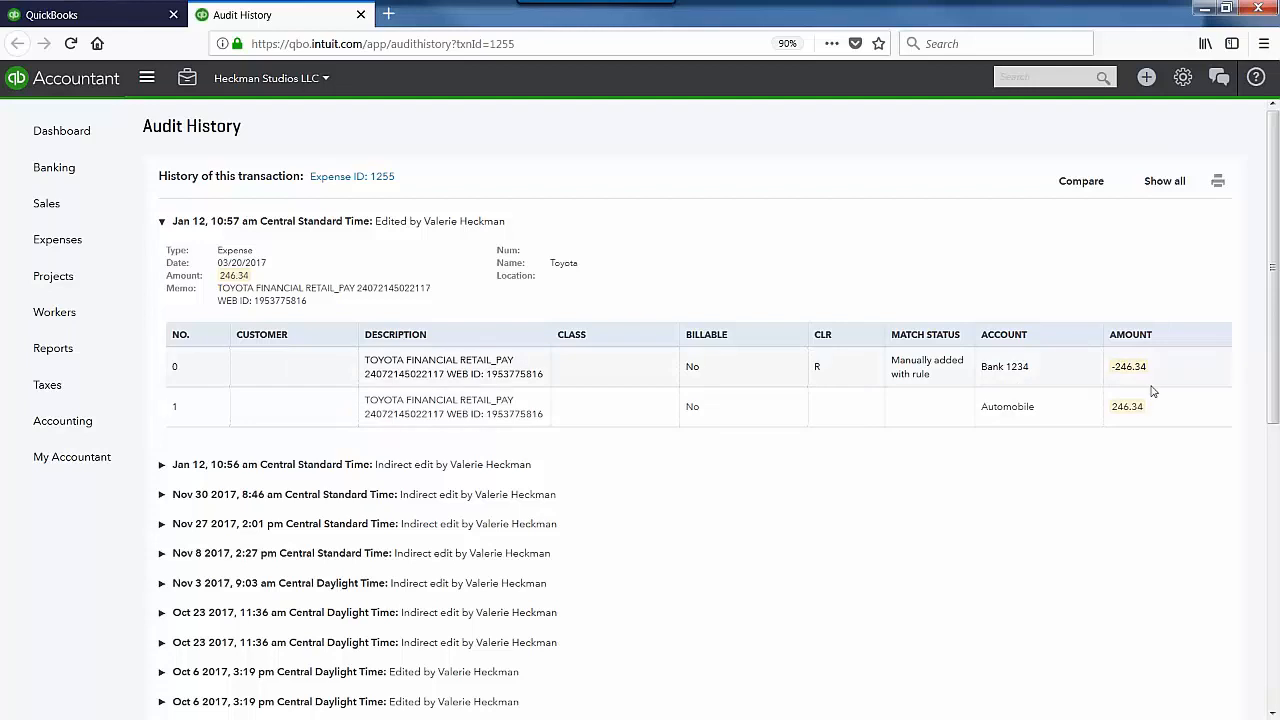
pyautogui.click(1081, 181)
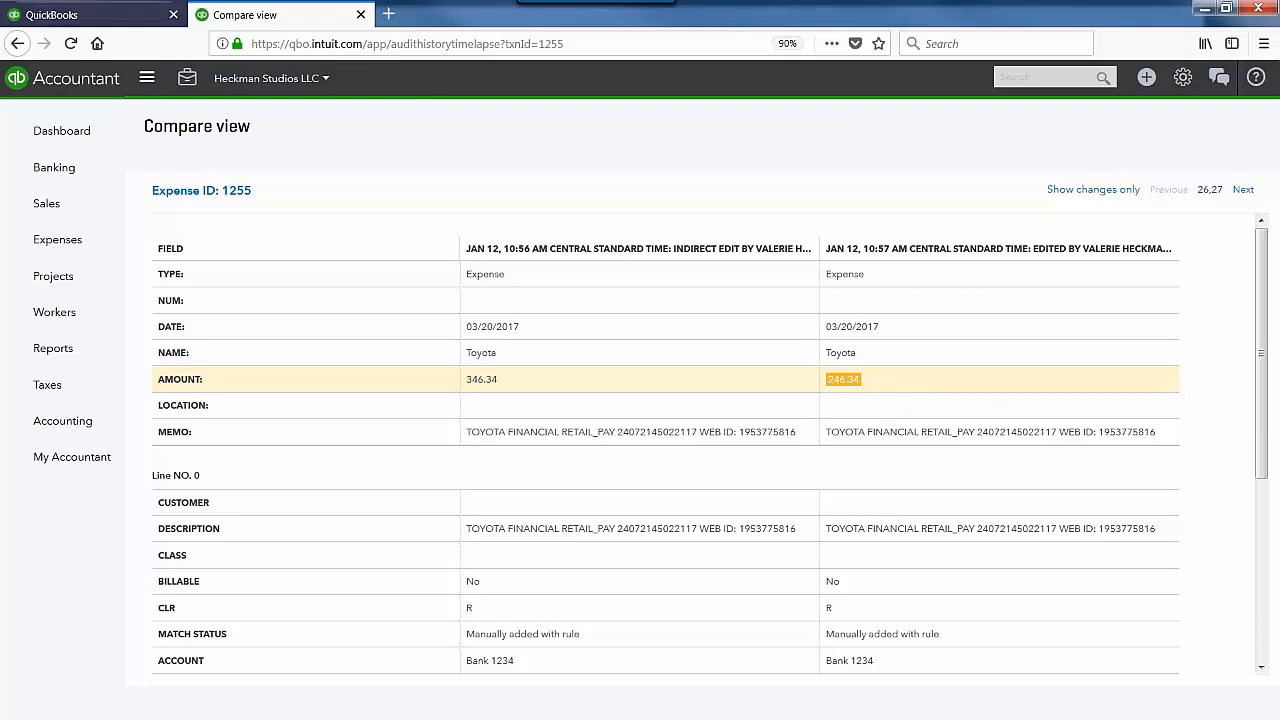
pyautogui.click(361, 14)
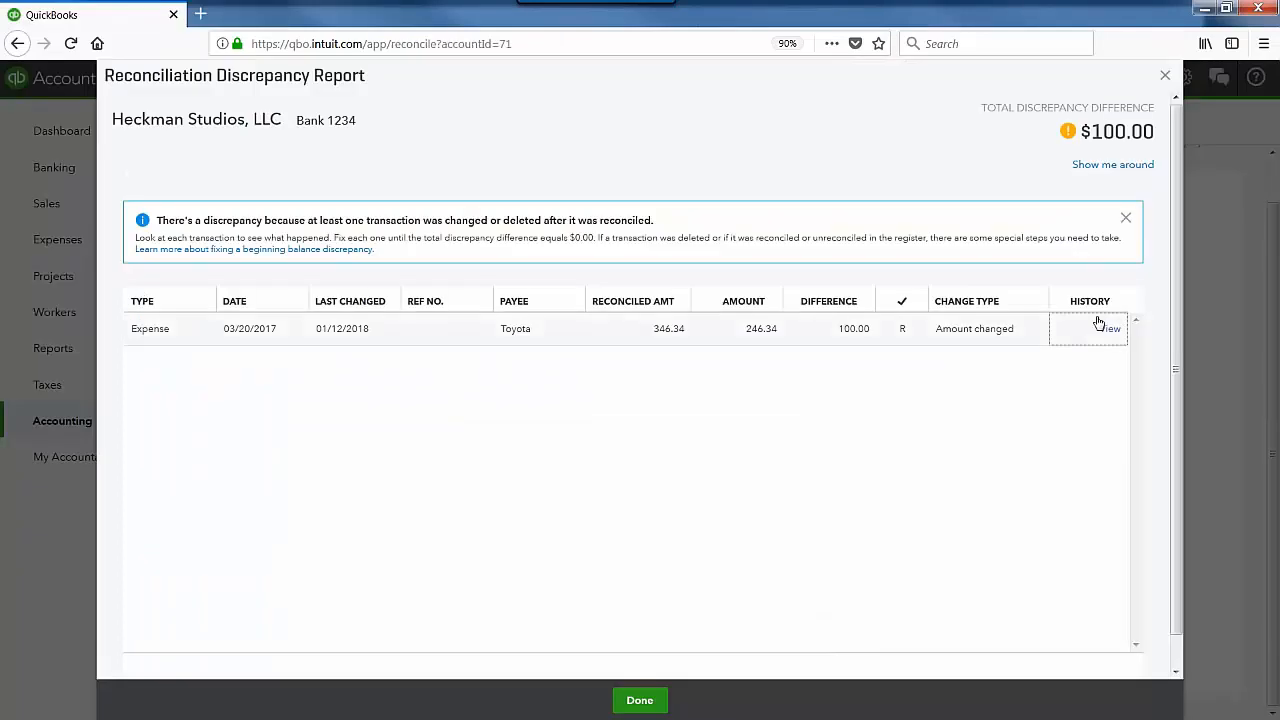
pyautogui.click(728, 338)
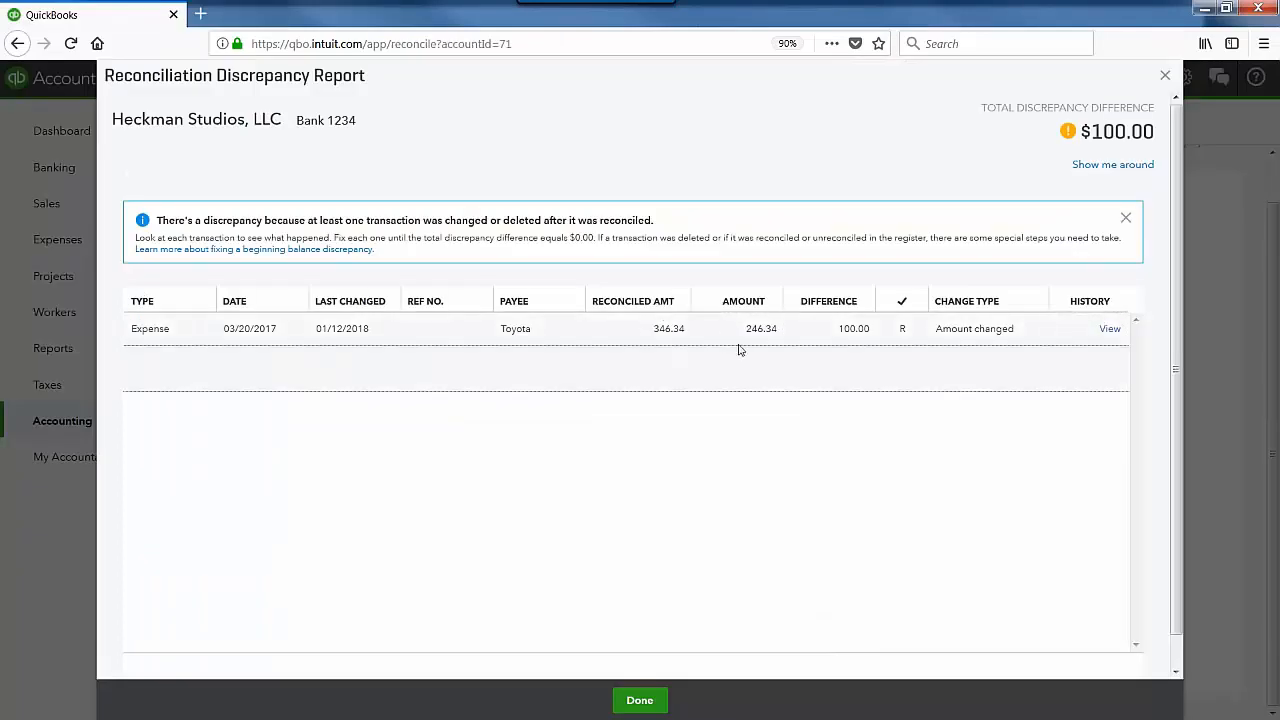
# Step: Restore the Toyota expense amount to 346.34, accept the bank-transaction warning, and close the report
pyautogui.click(761, 393)
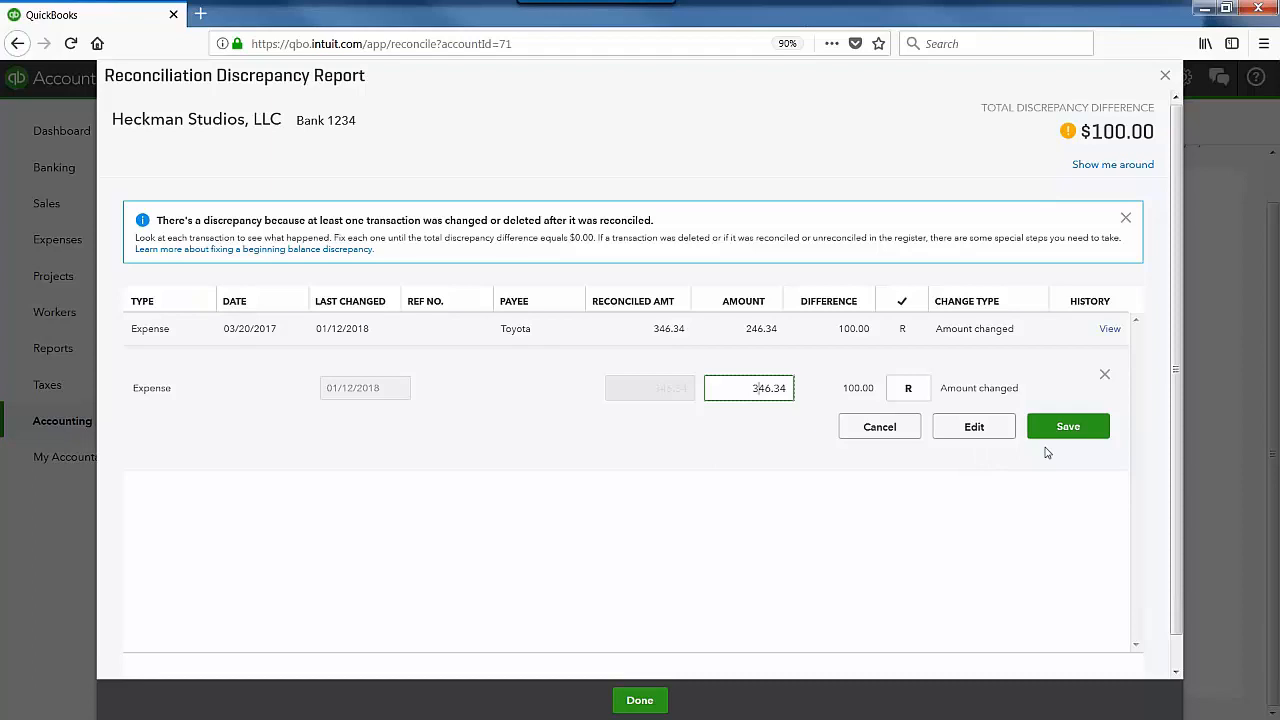
pyautogui.click(1068, 427)
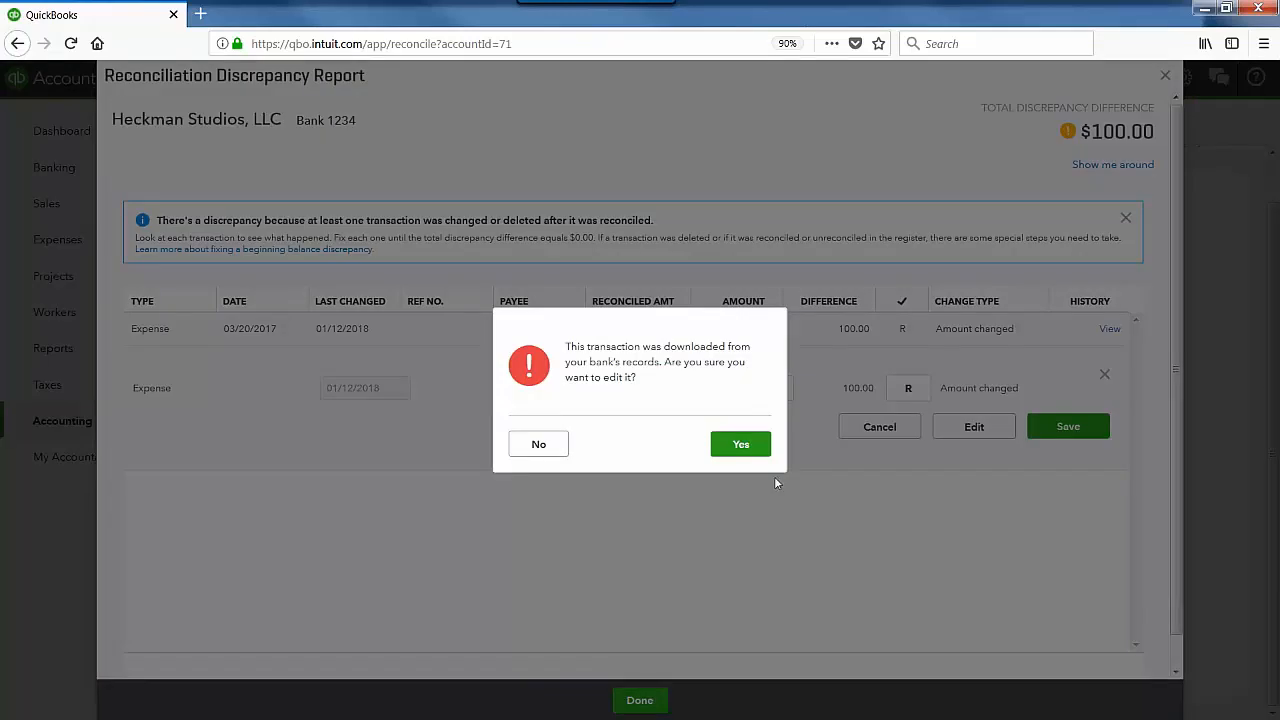
pyautogui.click(752, 446)
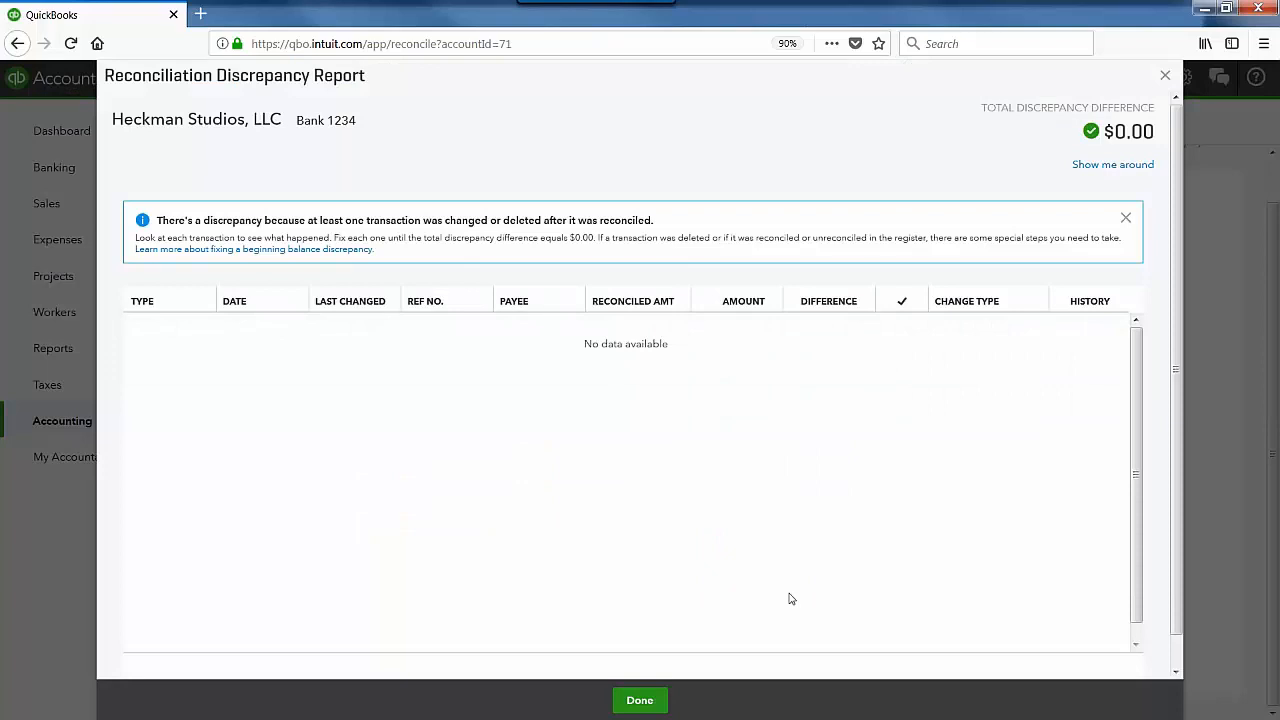
pyautogui.click(640, 700)
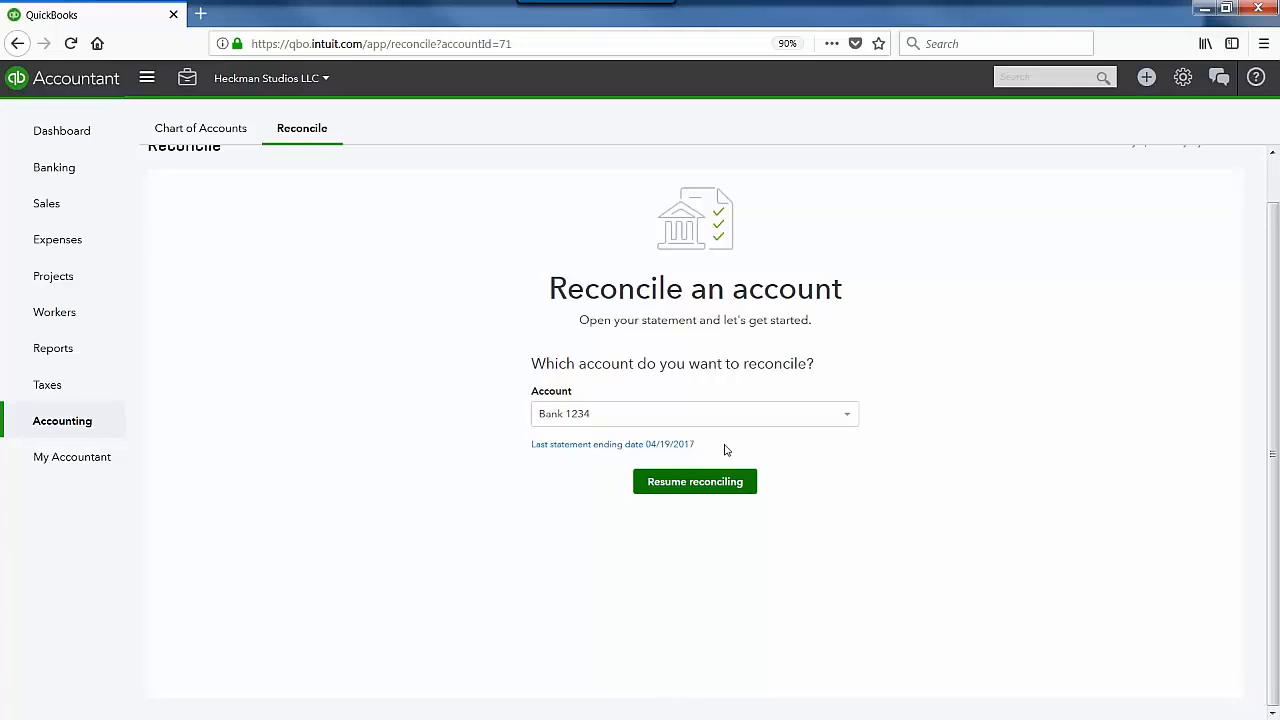
# Step: Briefly pick Beacon Savings, then reselect Bank 1234 and resume its reconciliation
pyautogui.click(815, 418)
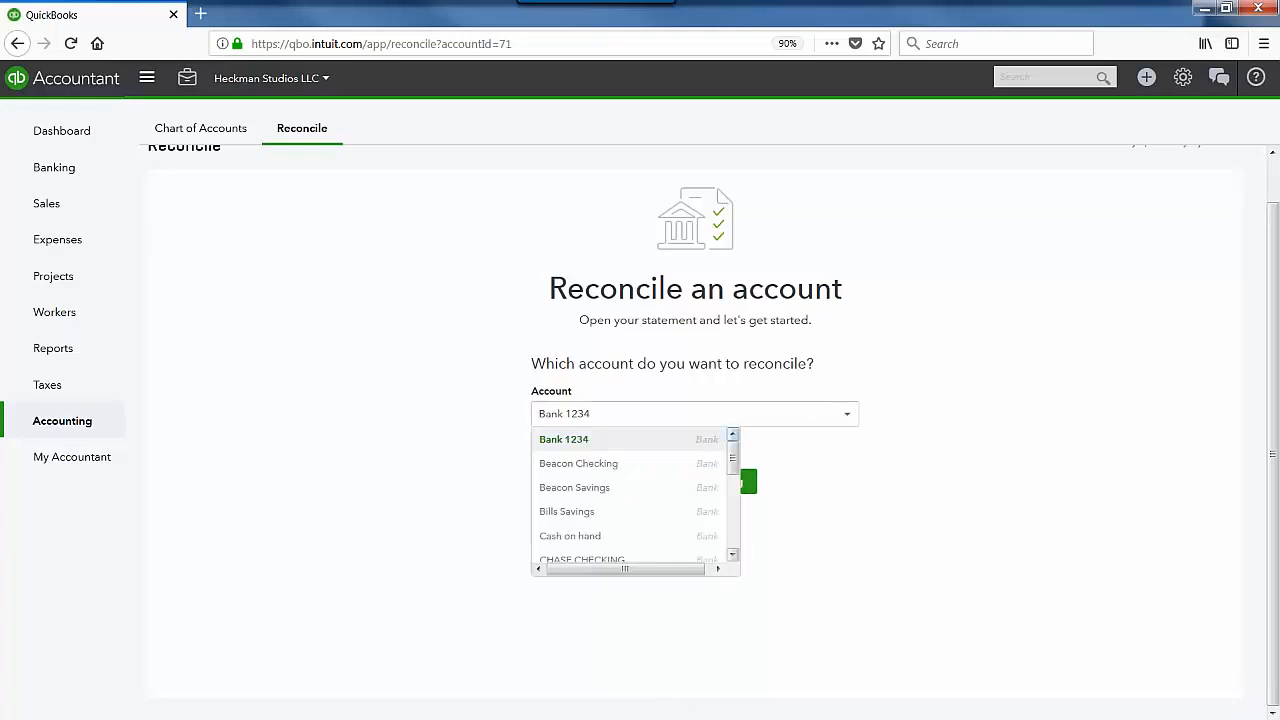
pyautogui.click(668, 489)
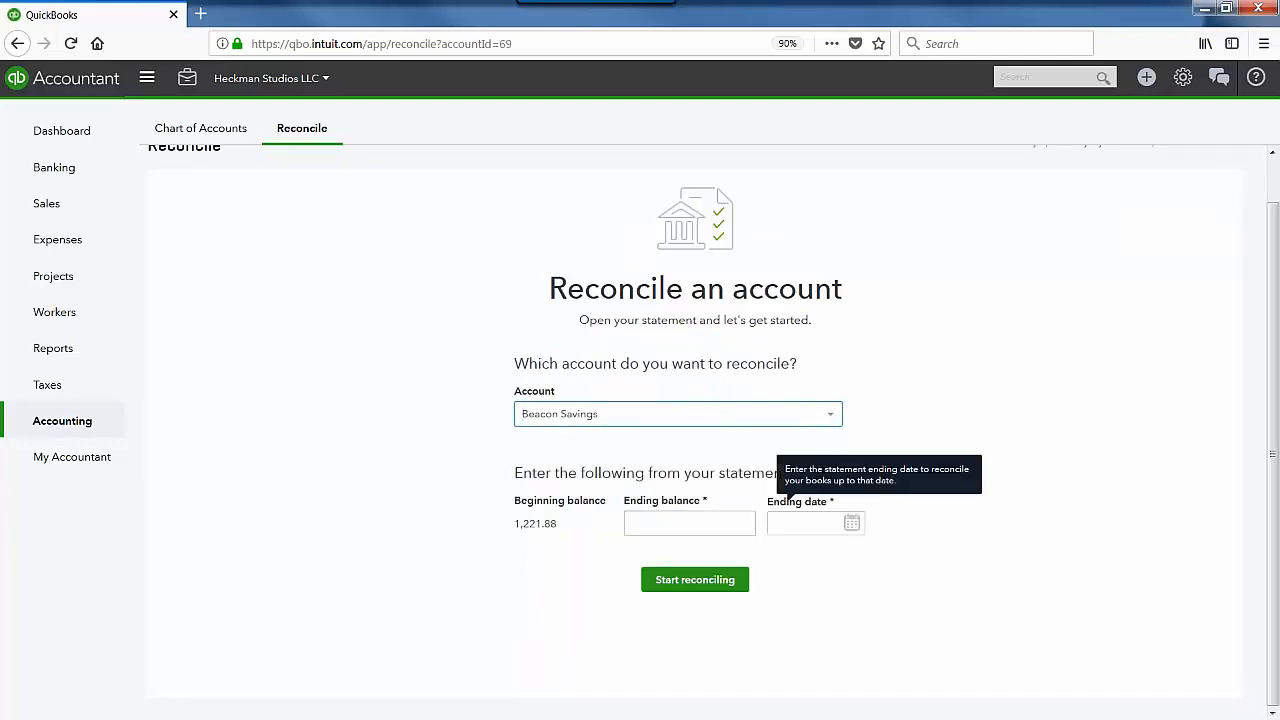
pyautogui.click(830, 414)
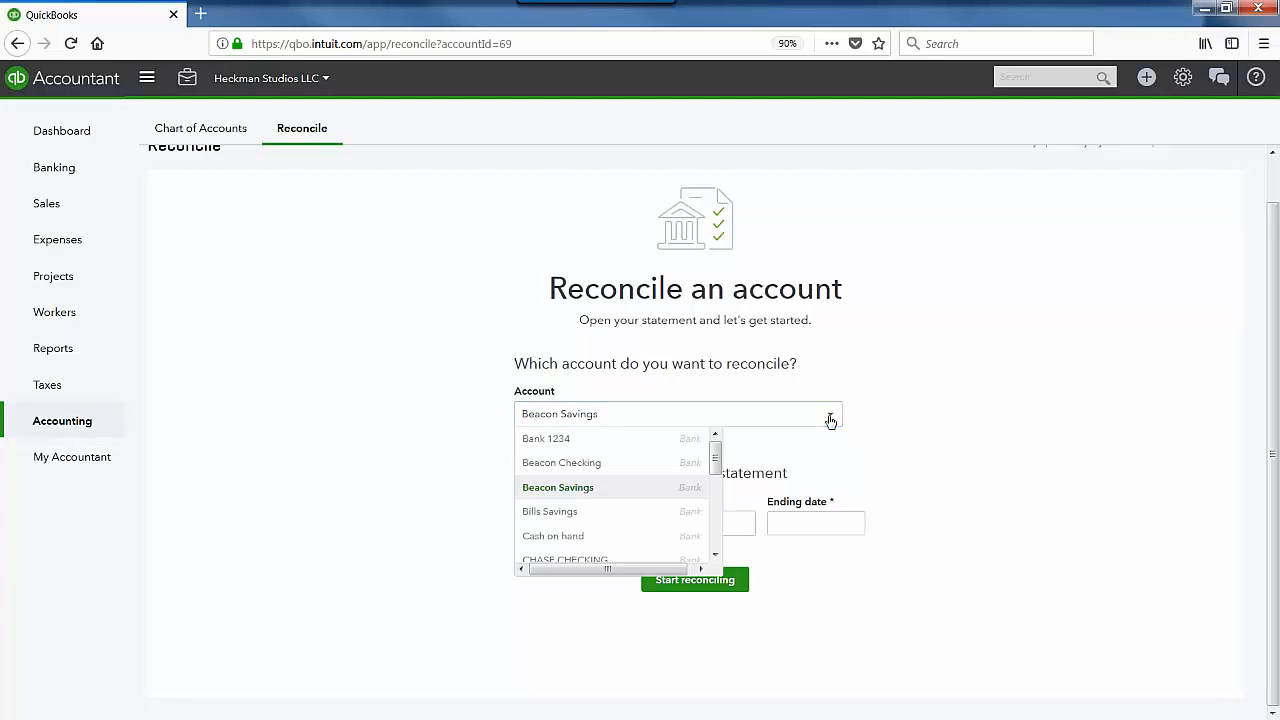
pyautogui.scroll(1, 686, 498)
pyautogui.click(560, 477)
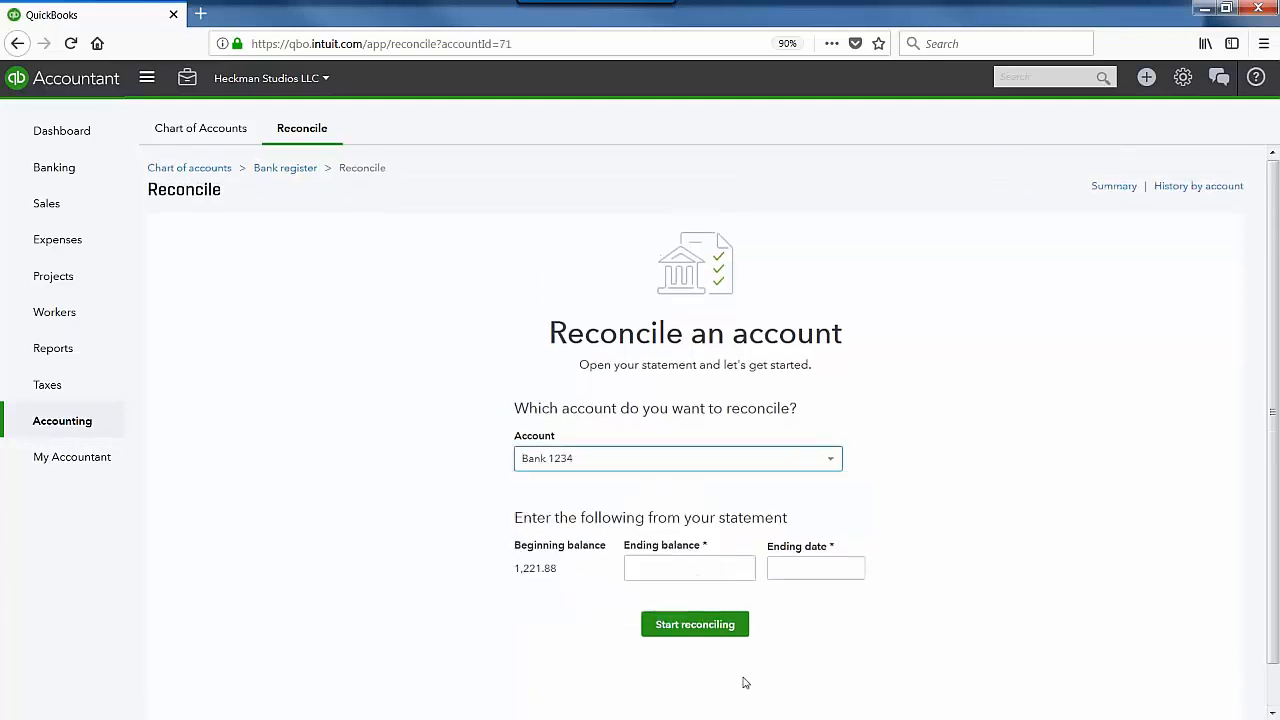
pyautogui.click(703, 532)
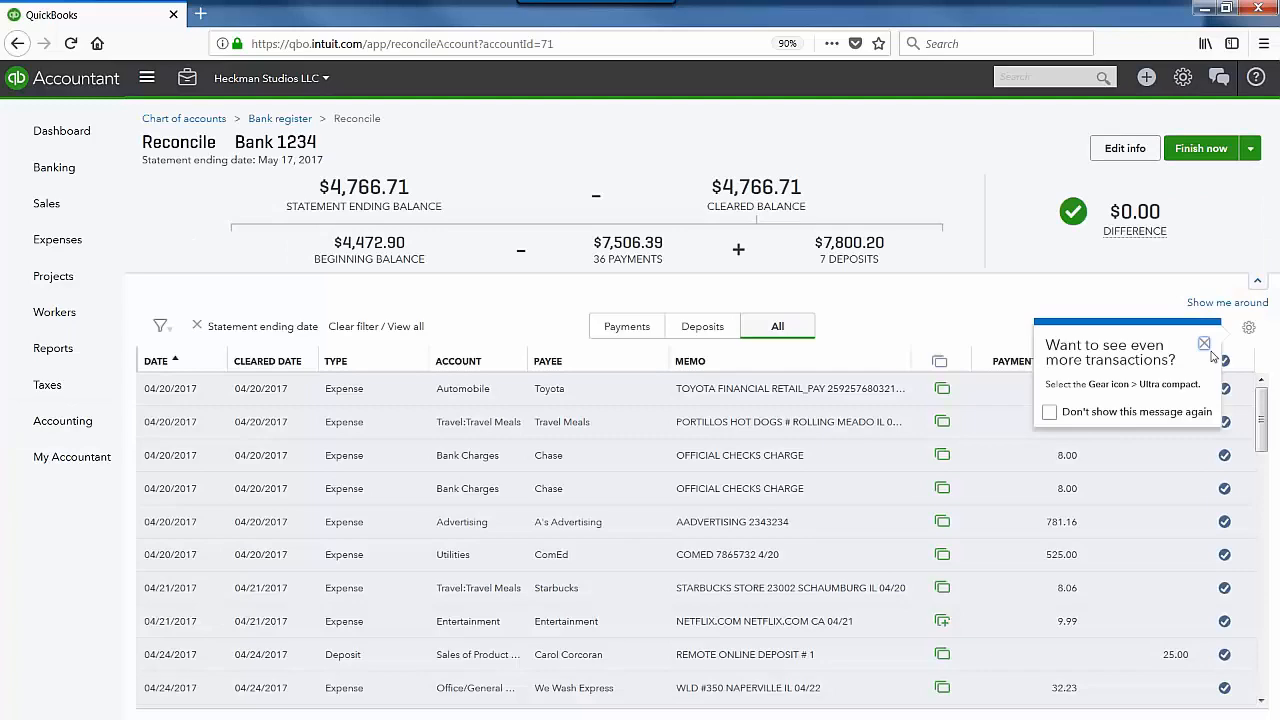
# Step: Filter Bank 1234's transactions by payments, deposits, then all to check every item is cleared
pyautogui.click(1204, 344)
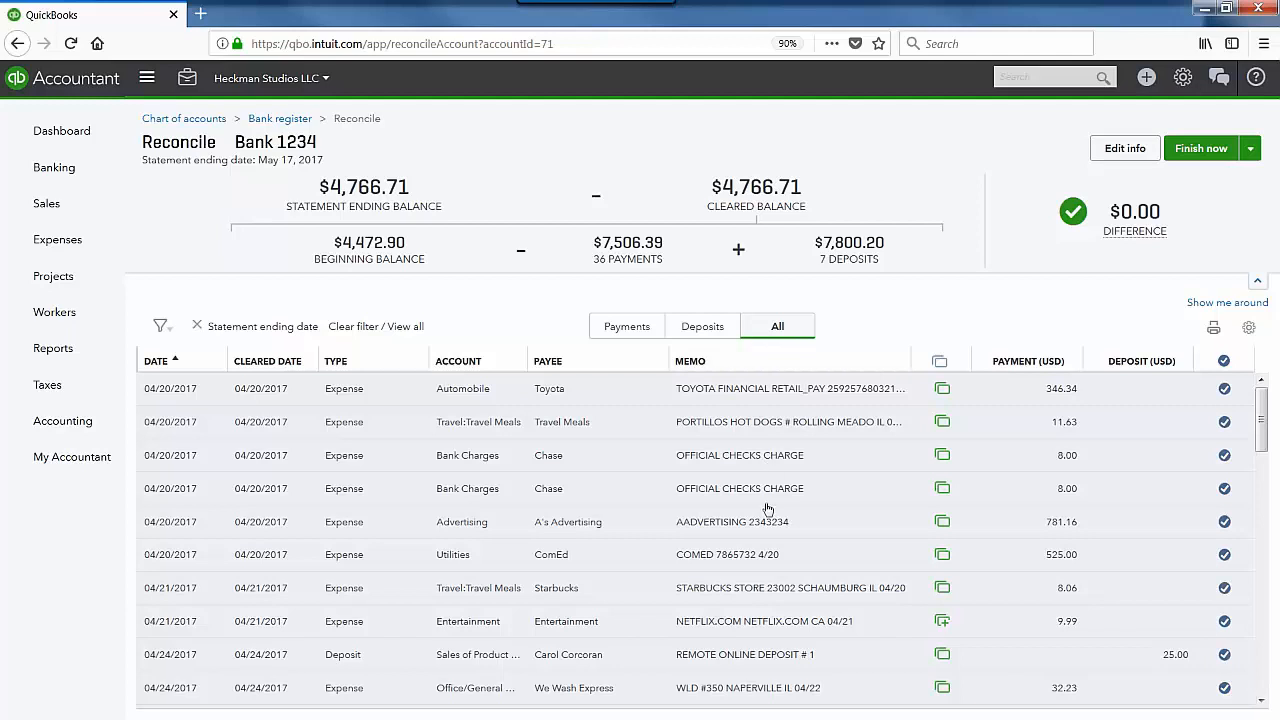
pyautogui.scroll(-2, 769, 560)
pyautogui.scroll(-5, 769, 560)
pyautogui.scroll(7, 767, 490)
pyautogui.click(627, 328)
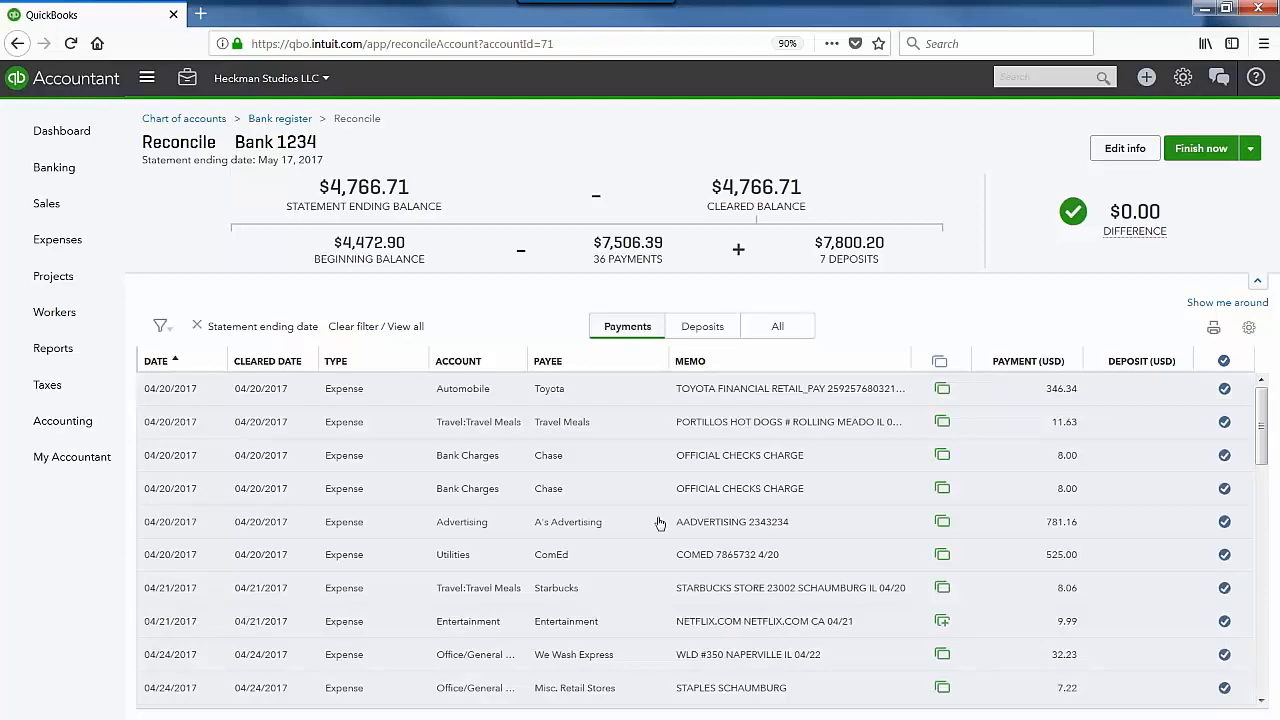
pyautogui.click(702, 326)
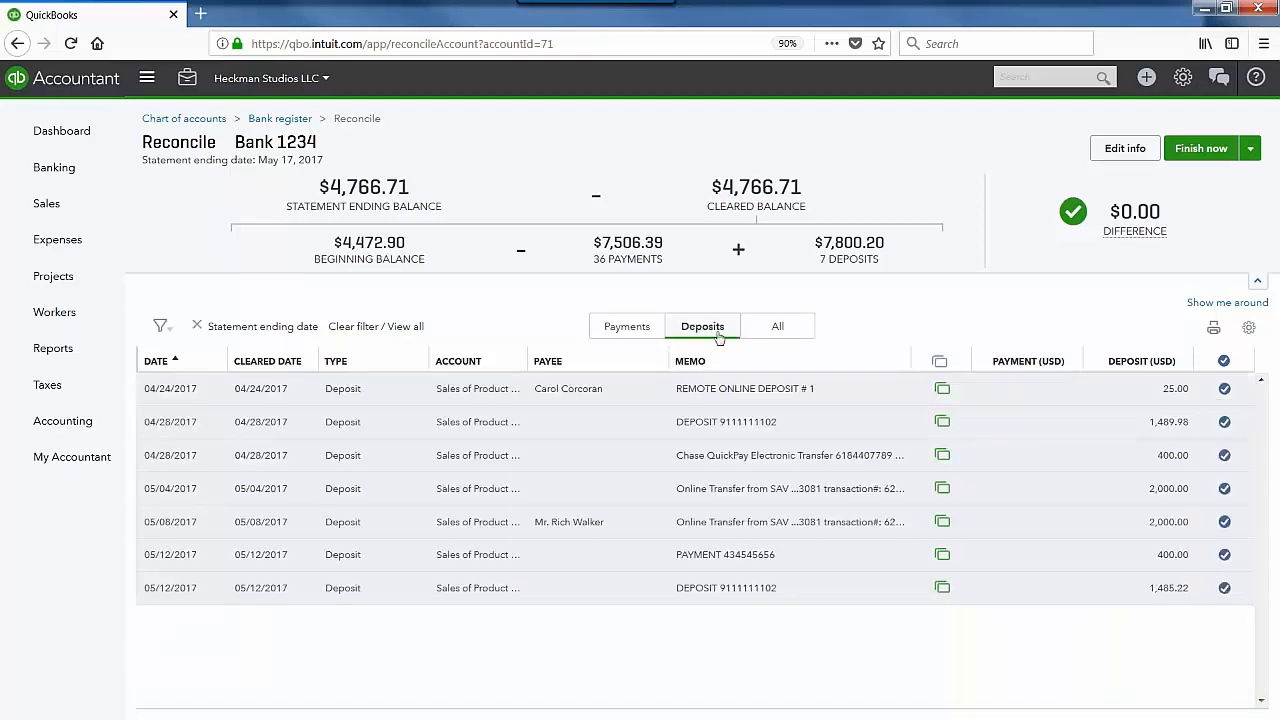
pyautogui.click(767, 340)
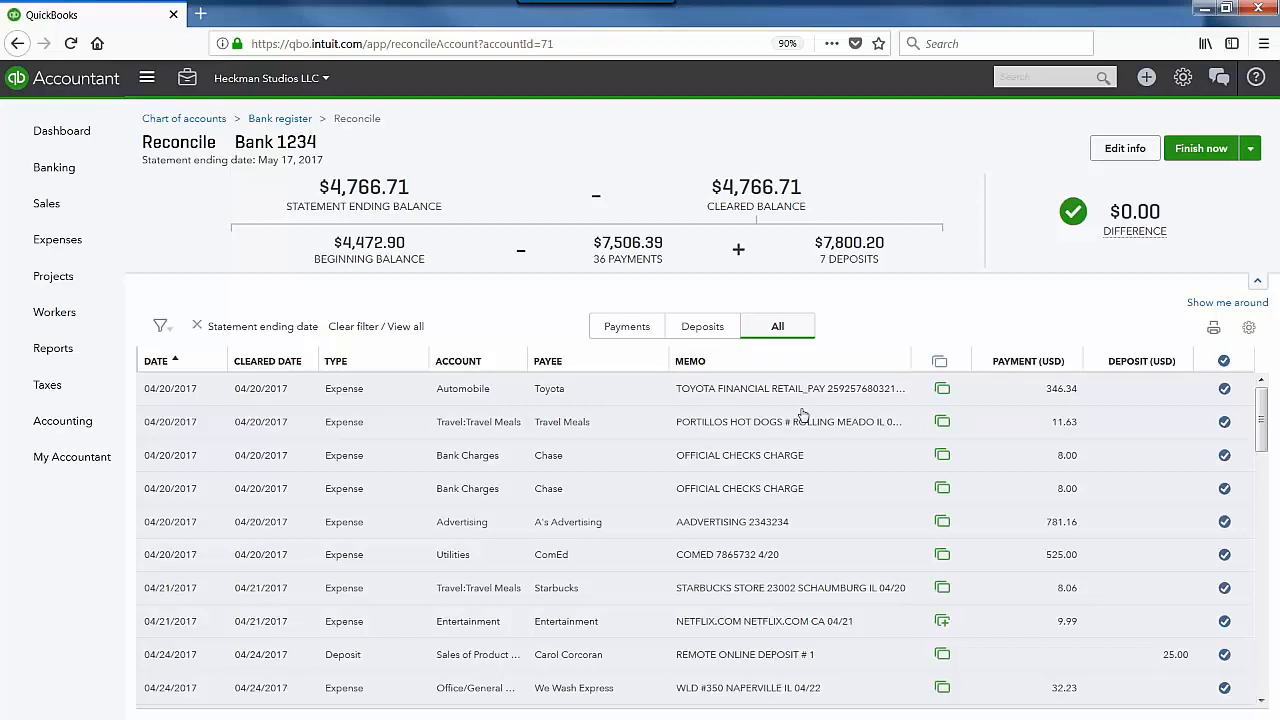
pyautogui.scroll(-3, 800, 418)
pyautogui.scroll(-2, 700, 540)
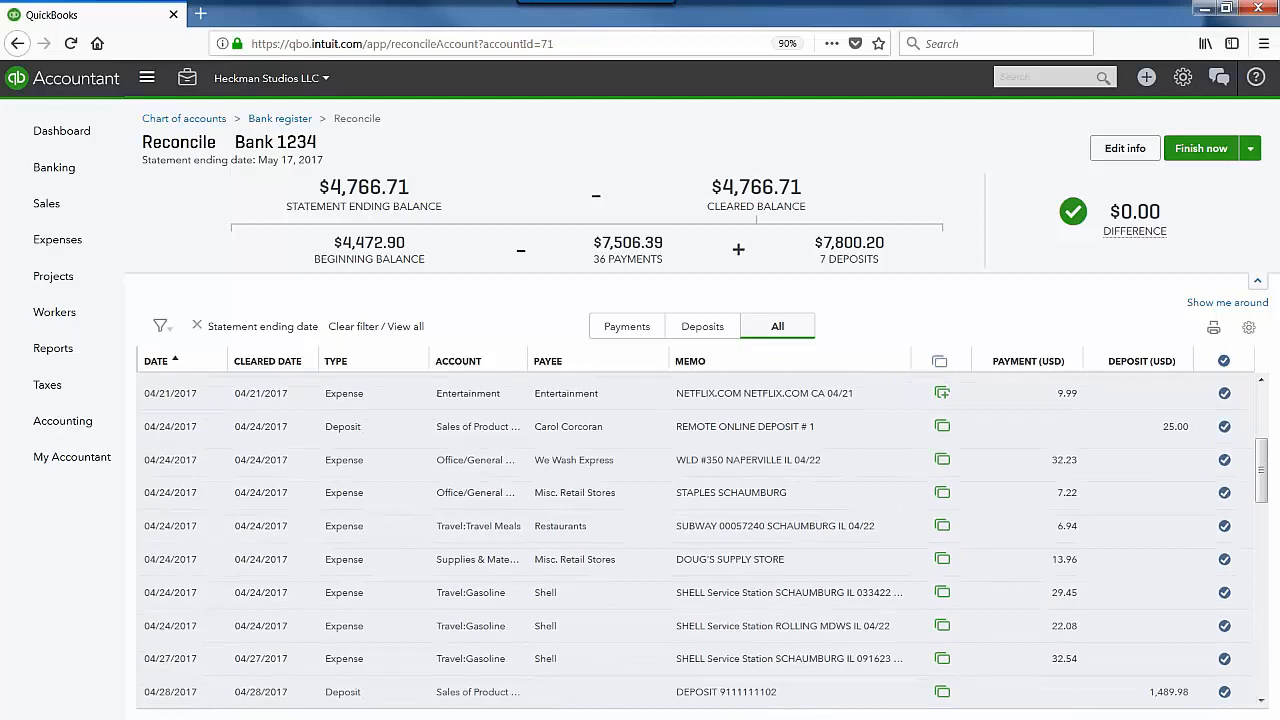
pyautogui.scroll(3, 700, 540)
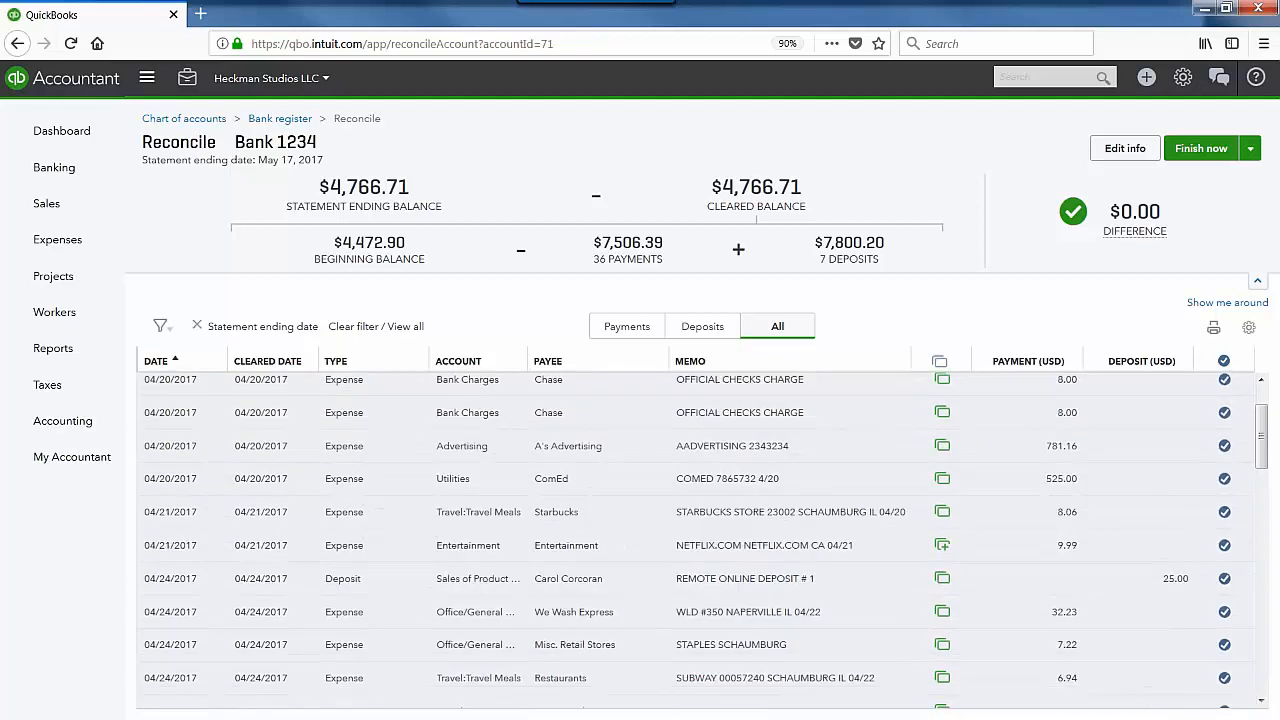
pyautogui.scroll(2, 700, 540)
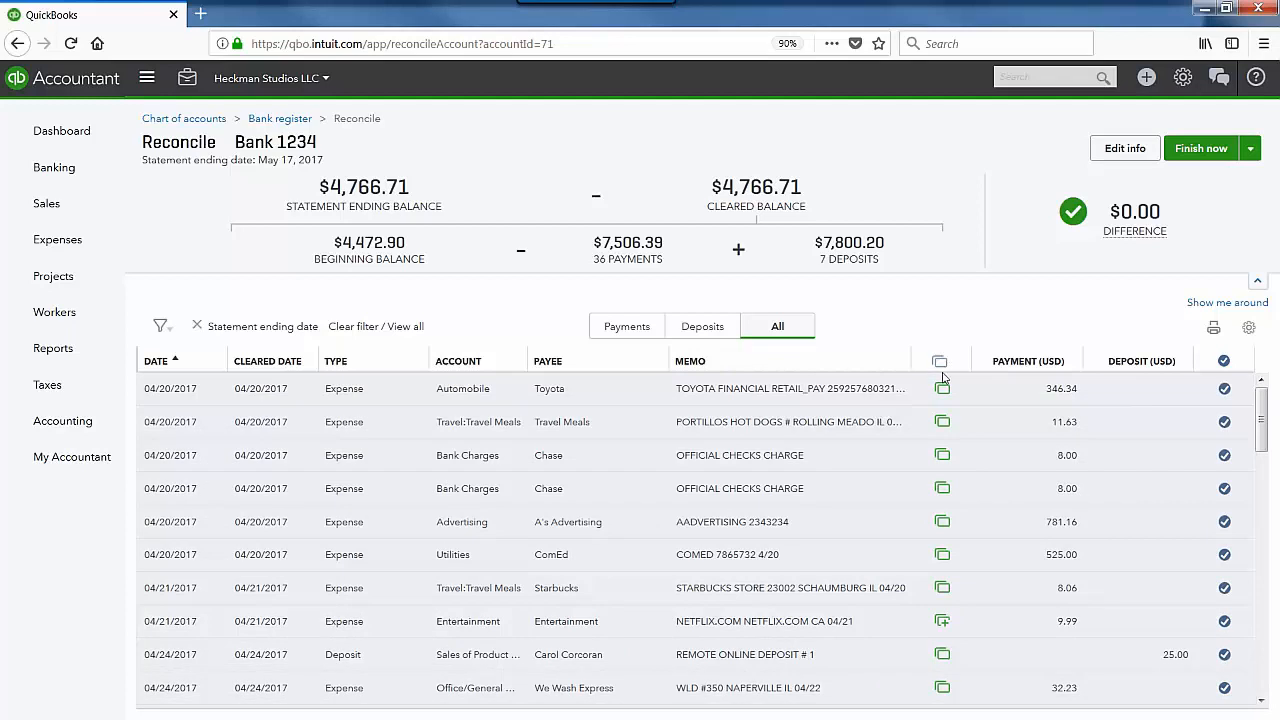
pyautogui.moveTo(945, 393)
pyautogui.moveTo(946, 631)
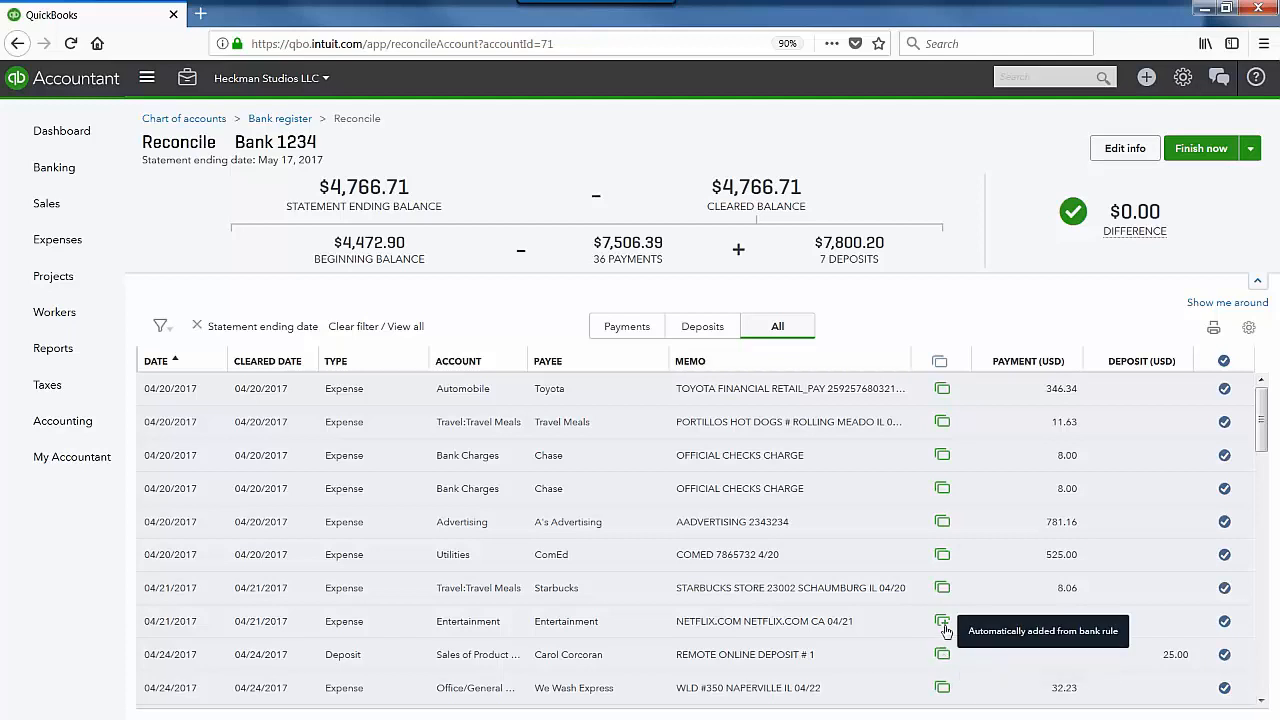
pyautogui.moveTo(948, 595)
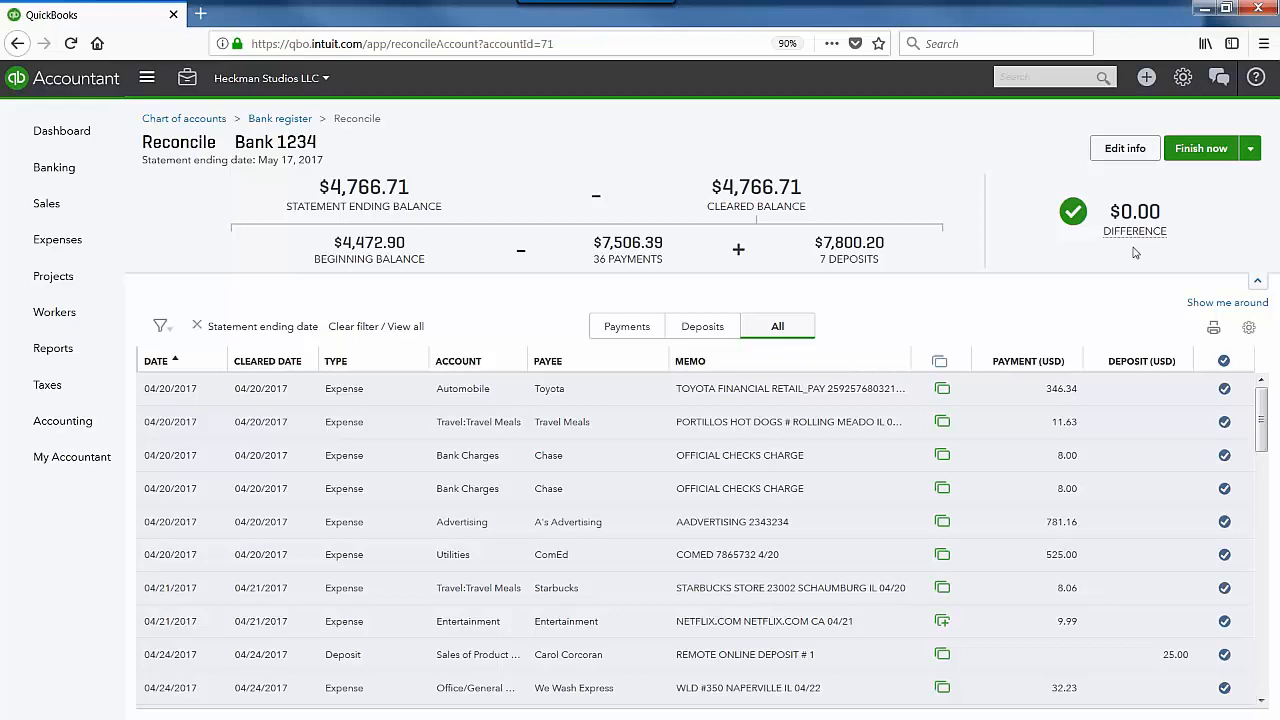
pyautogui.moveTo(1136, 240)
pyautogui.click(1224, 362)
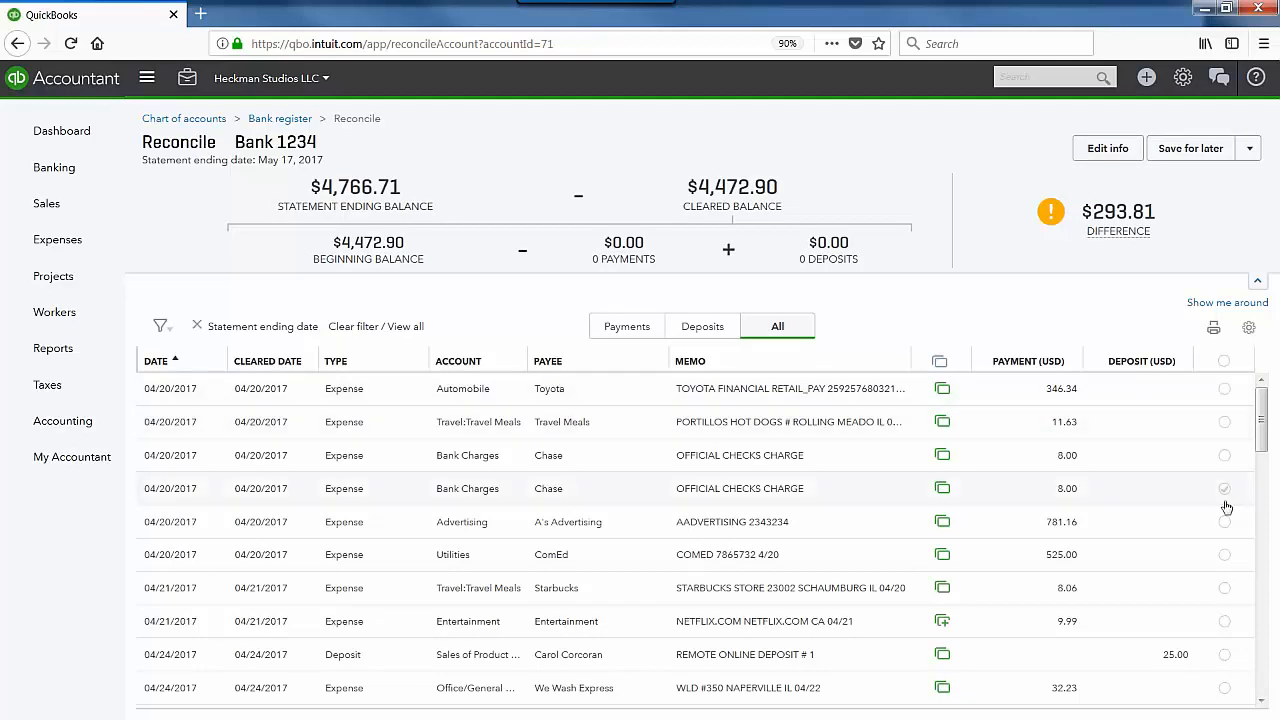
pyautogui.click(1225, 390)
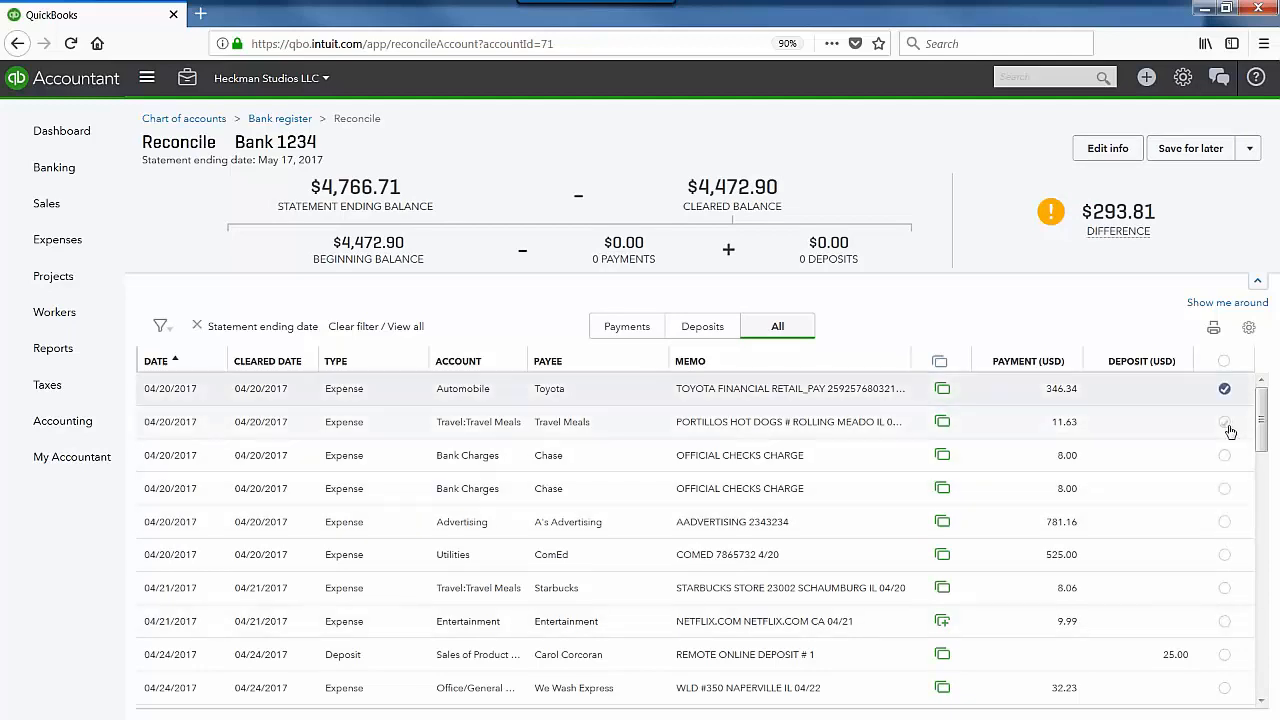
pyautogui.click(1224, 422)
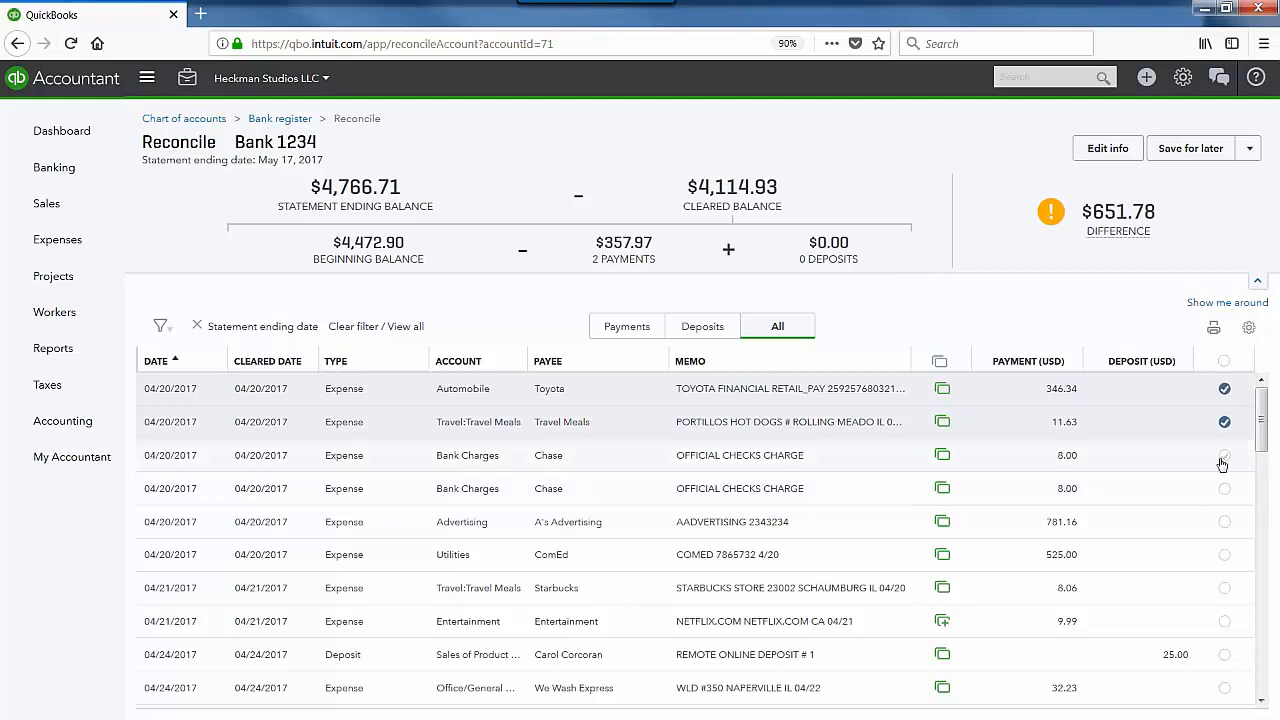
pyautogui.click(1224, 456)
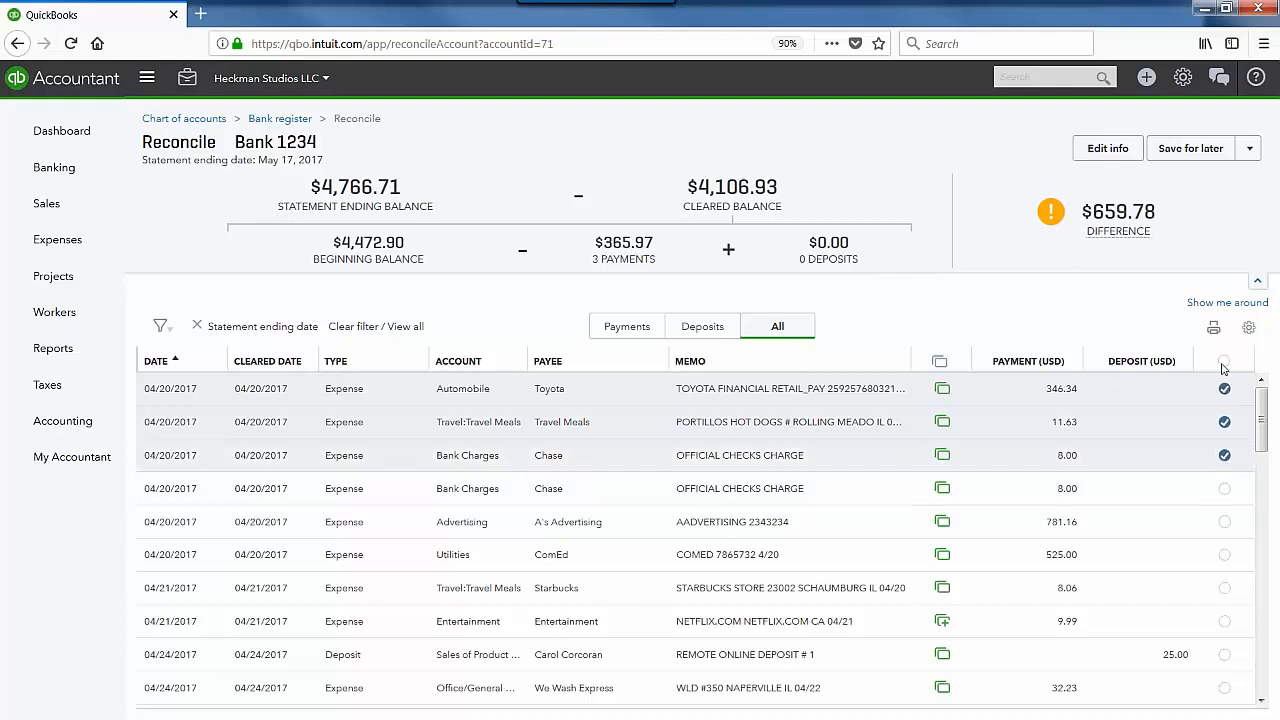
pyautogui.click(1224, 422)
pyautogui.click(1224, 455)
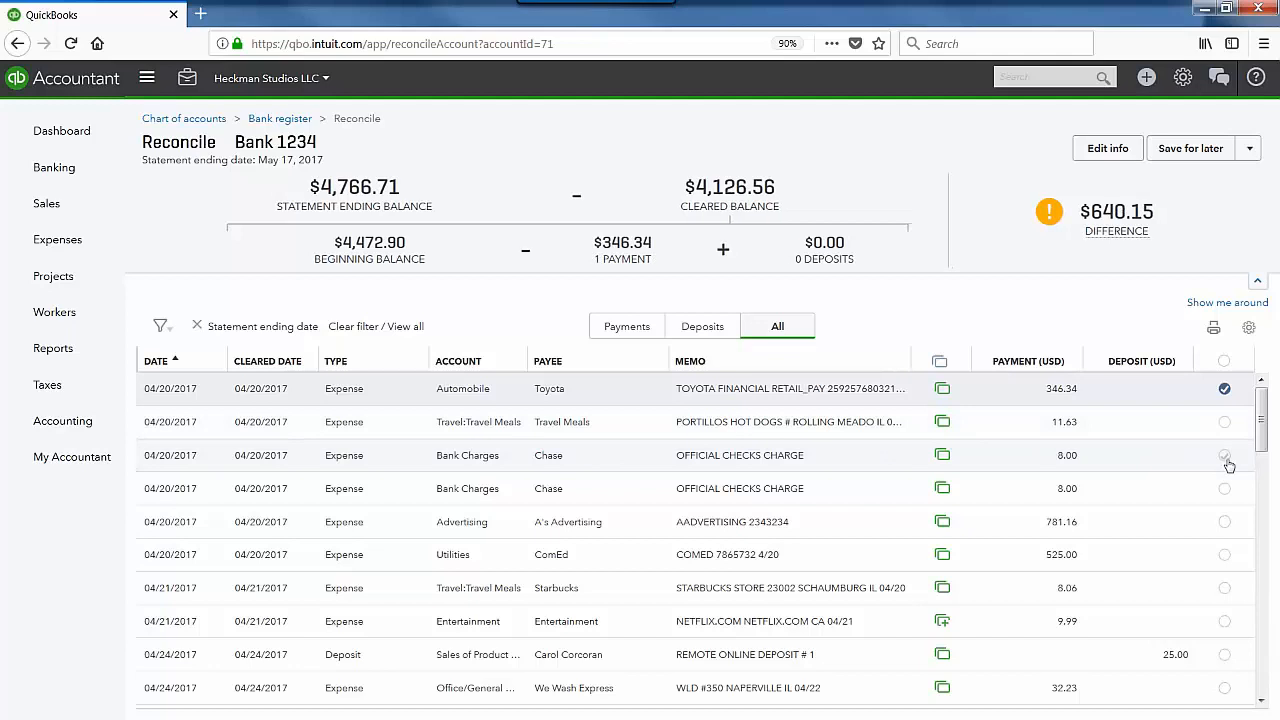
pyautogui.click(1224, 361)
pyautogui.click(801, 456)
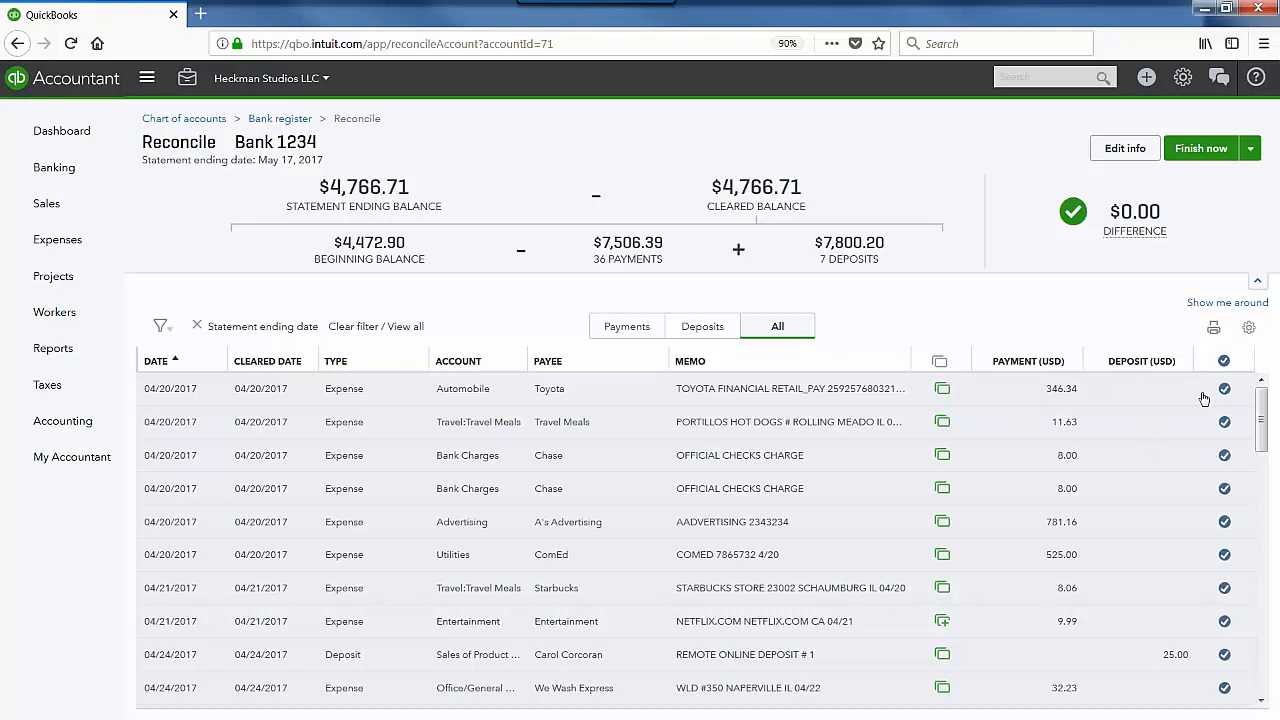
pyautogui.click(1249, 328)
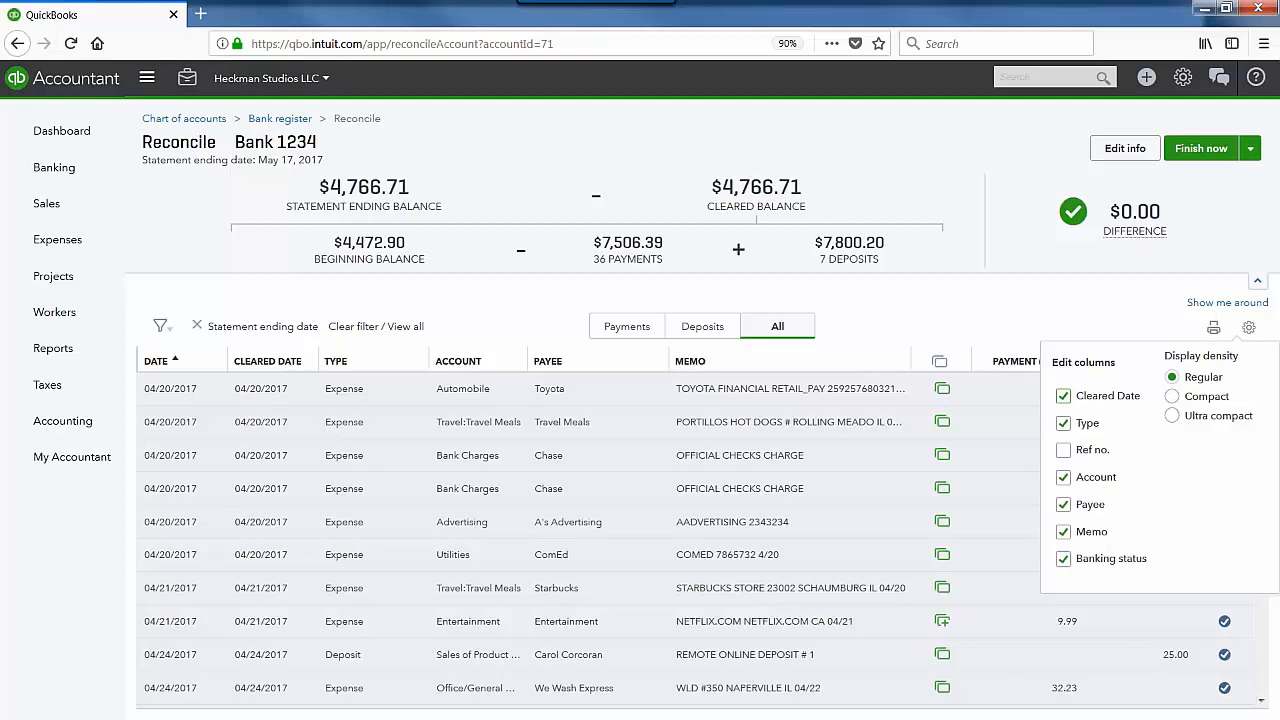
pyautogui.click(1173, 397)
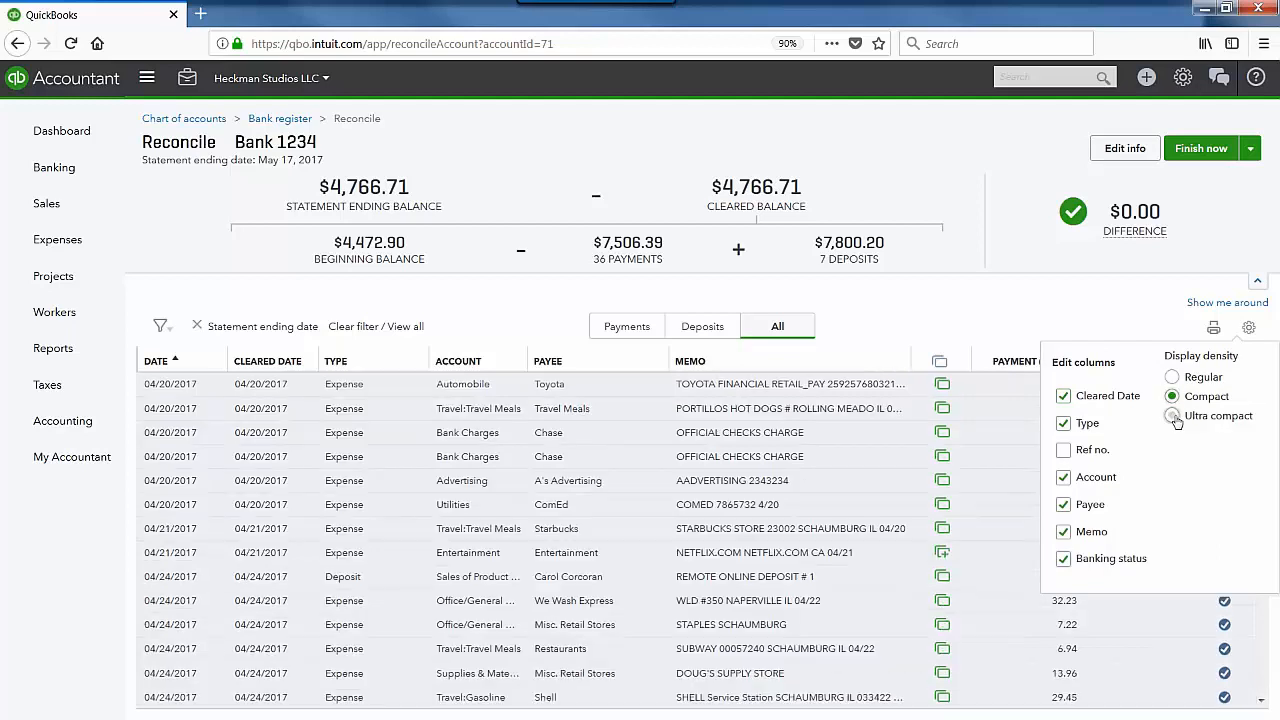
pyautogui.click(1172, 415)
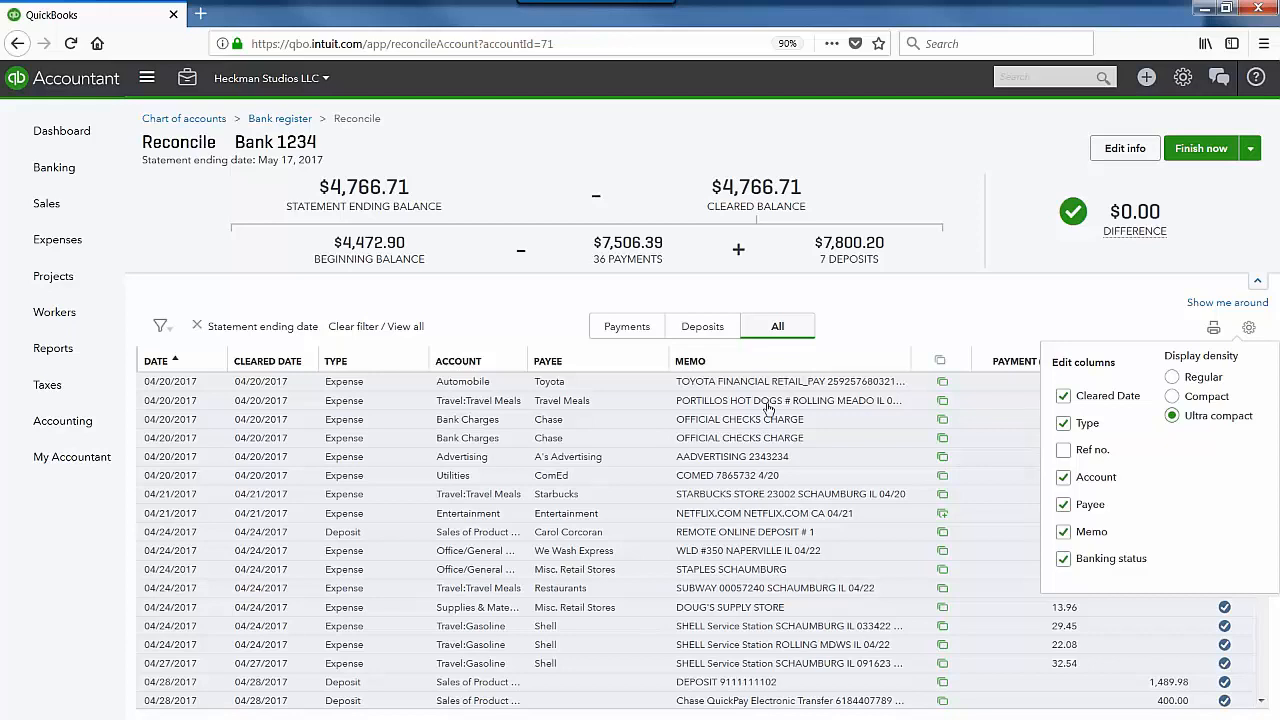
pyautogui.click(1173, 379)
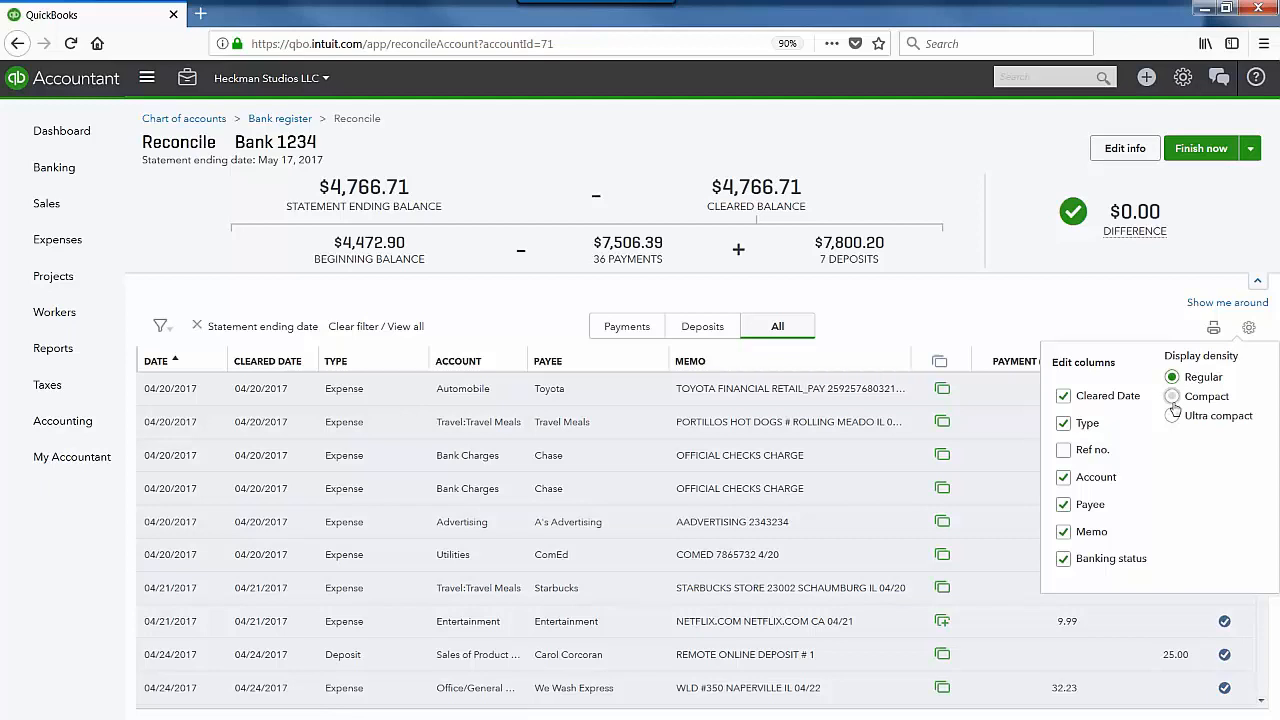
pyautogui.click(1248, 327)
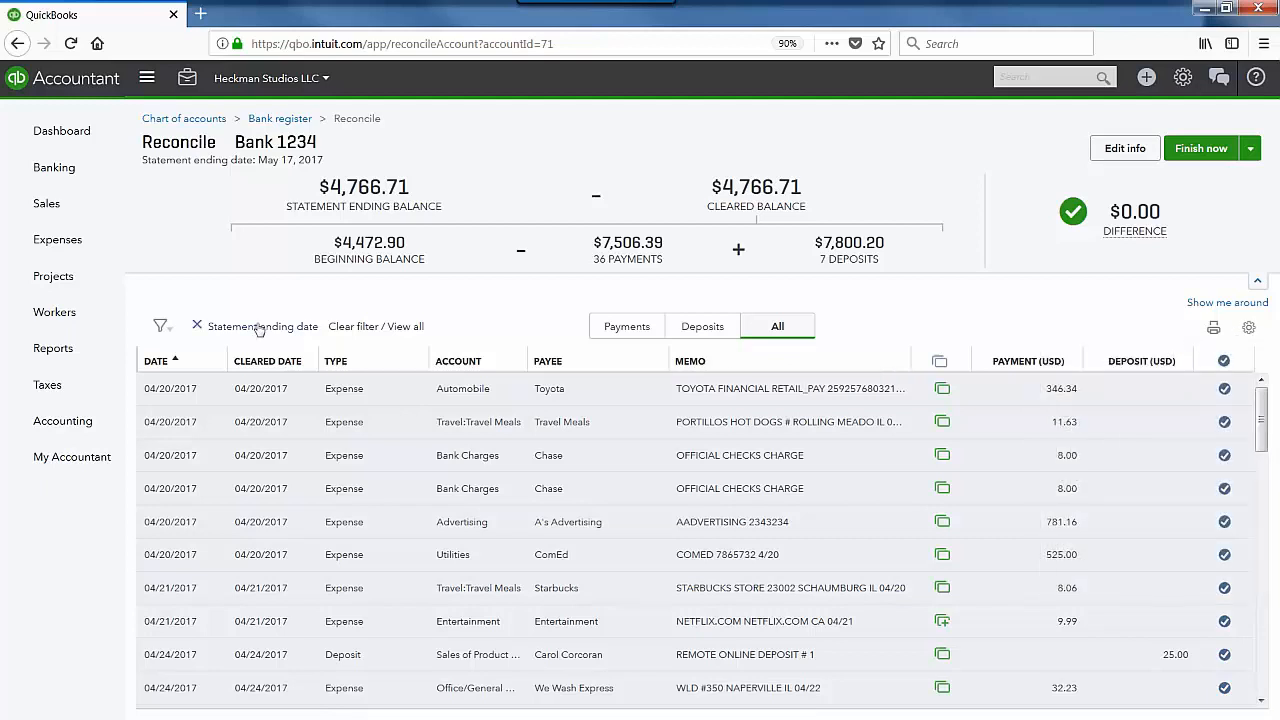
pyautogui.click(163, 327)
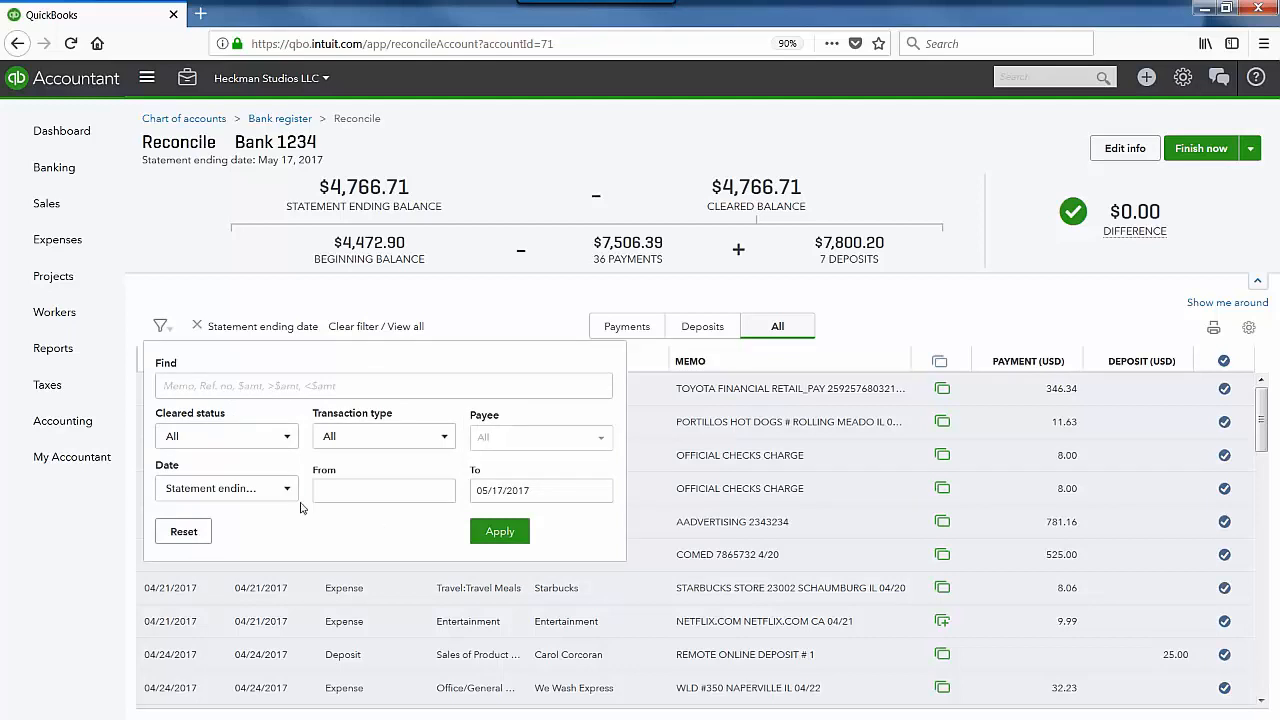
pyautogui.click(226, 488)
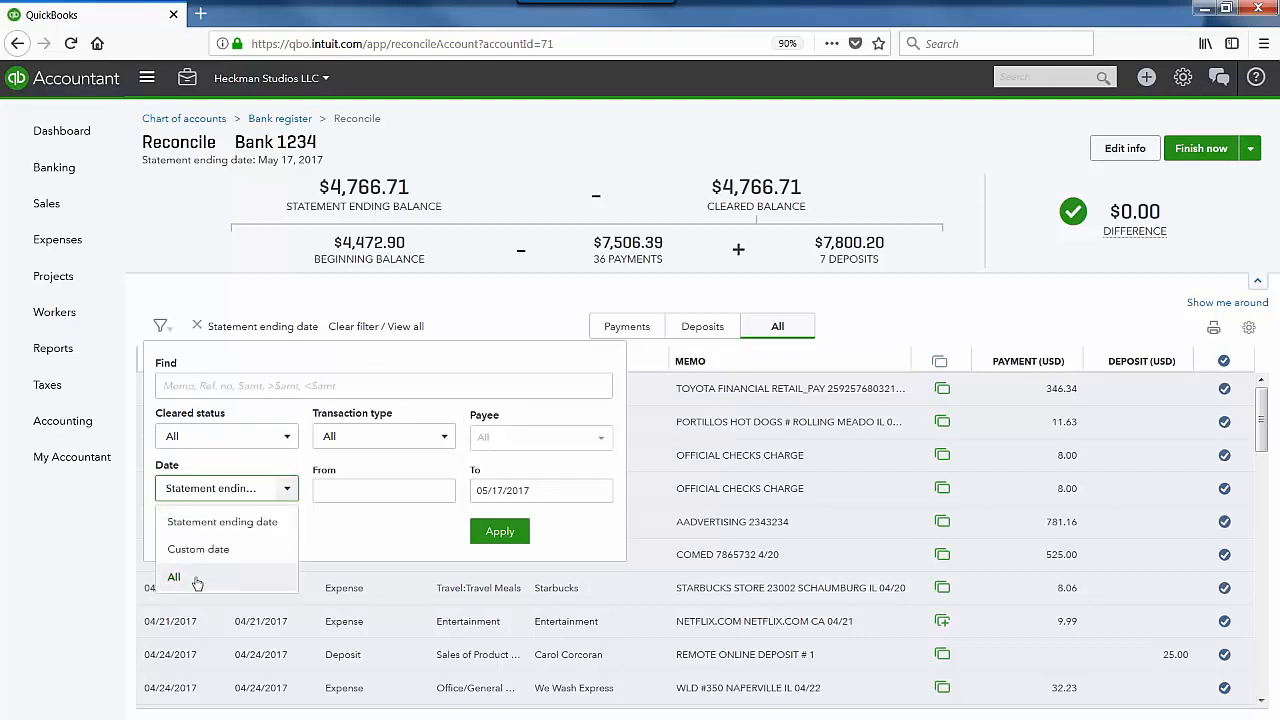
pyautogui.click(406, 532)
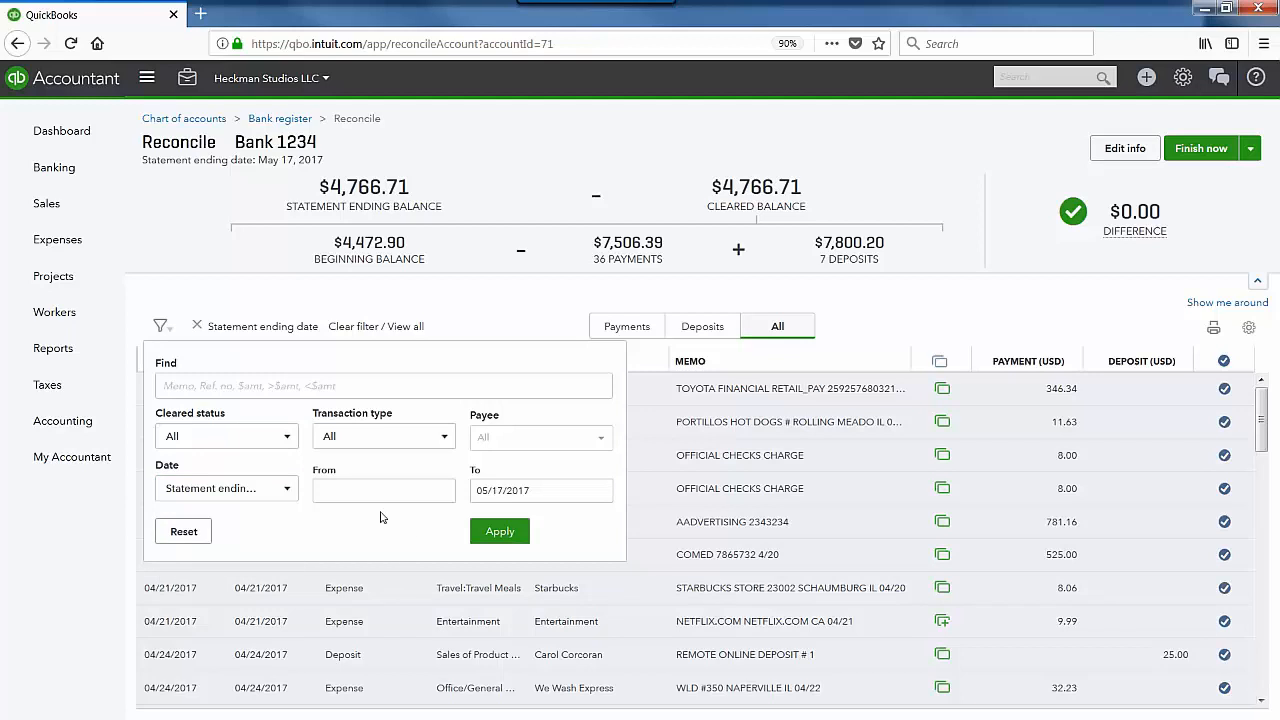
pyautogui.click(285, 446)
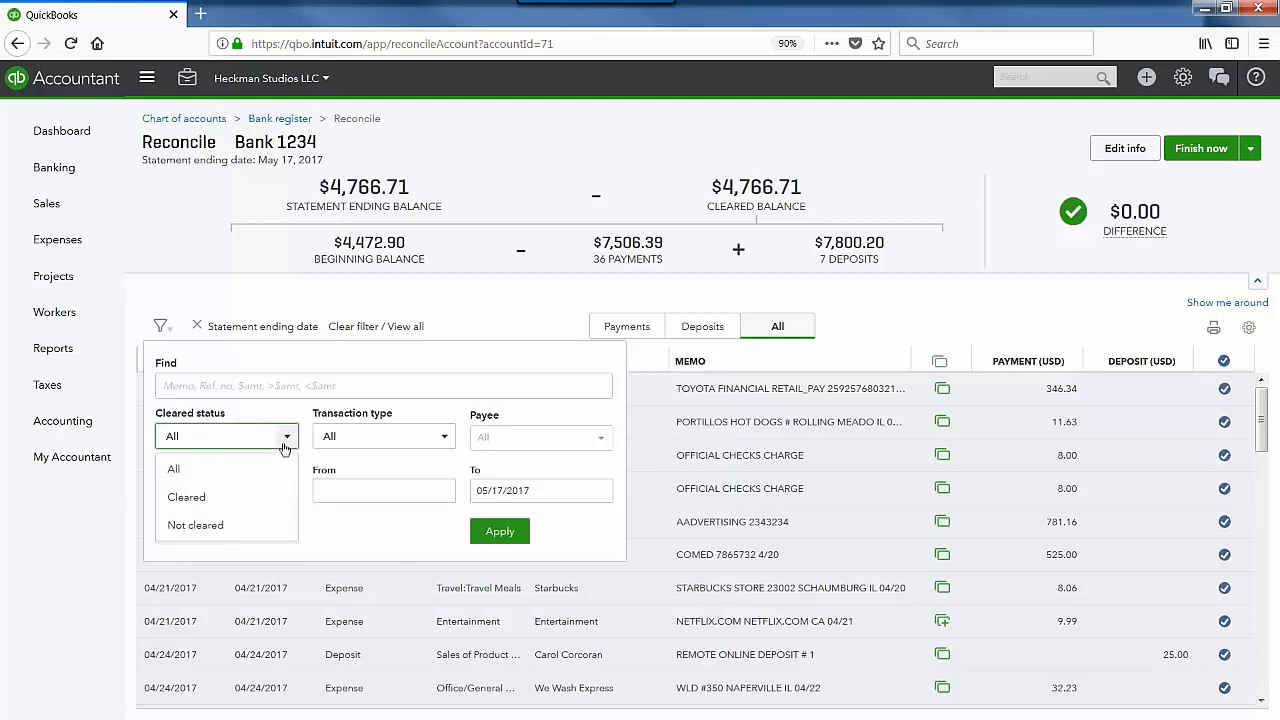
pyautogui.click(421, 528)
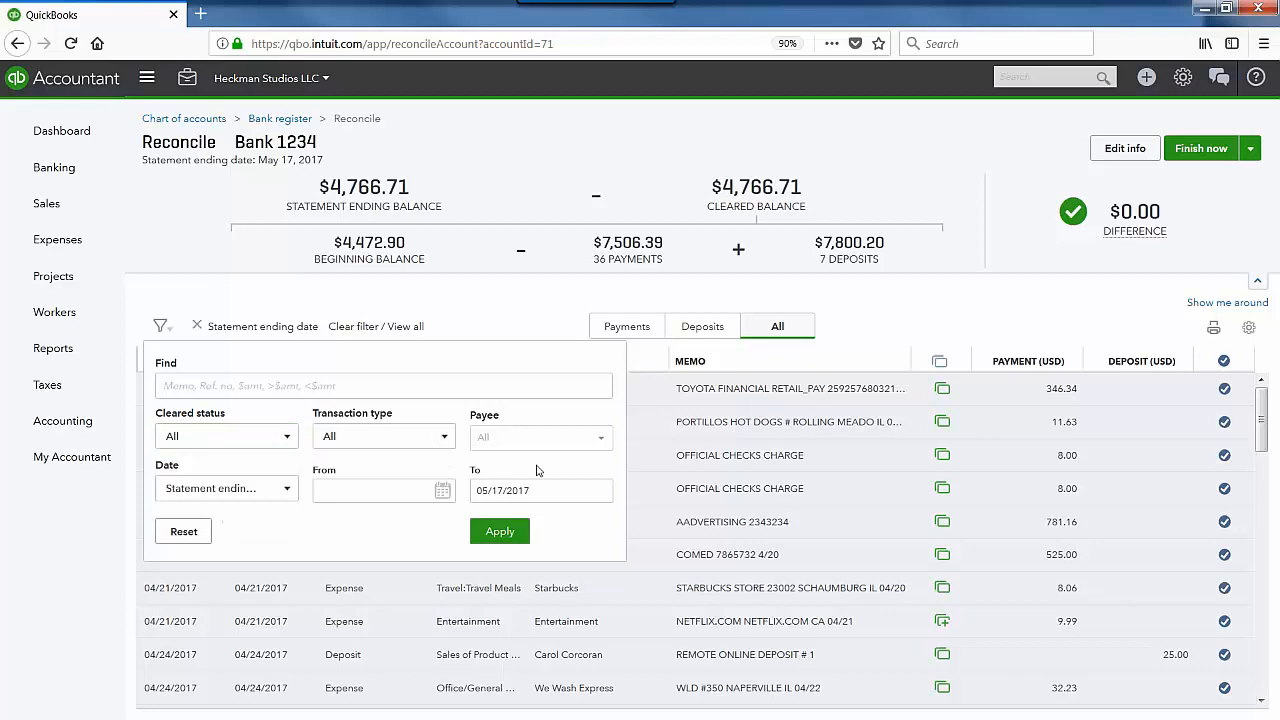
pyautogui.click(328, 388)
pyautogui.click(162, 326)
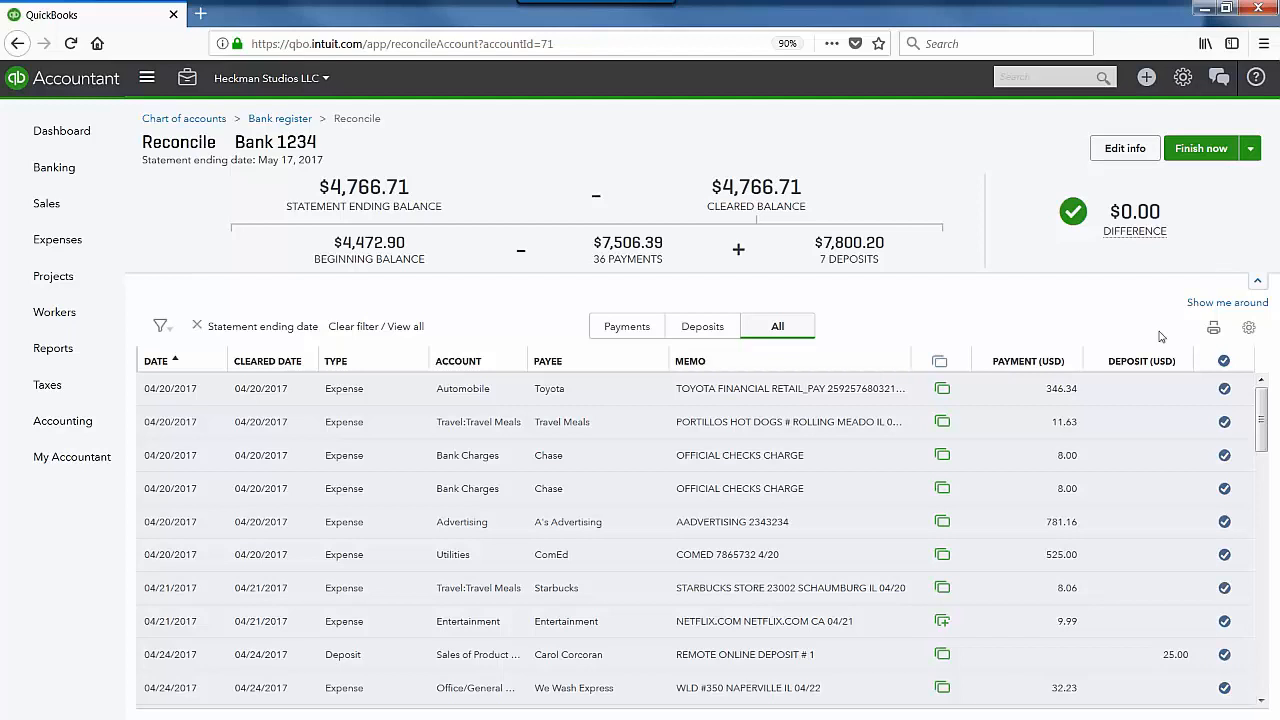
pyautogui.moveTo(1079, 238)
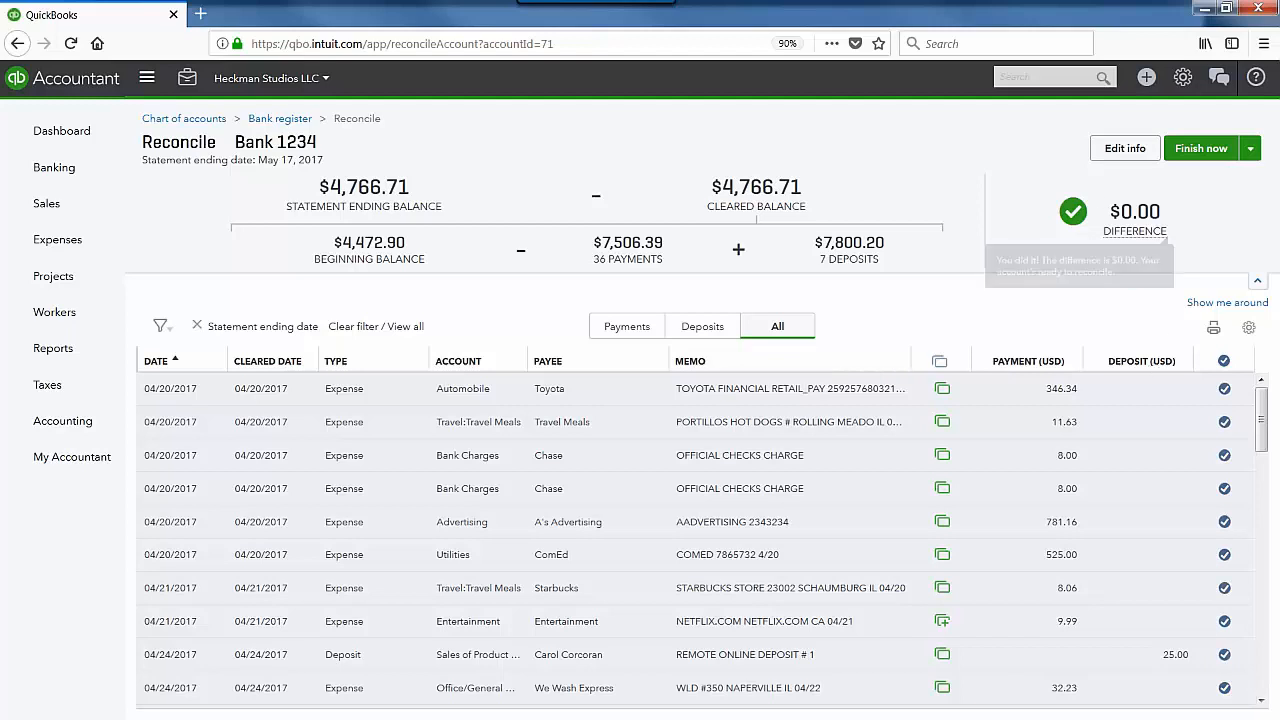
# Step: Review the finishing options and the $4,766.71 statement ending balance without changing anything
pyautogui.click(1250, 150)
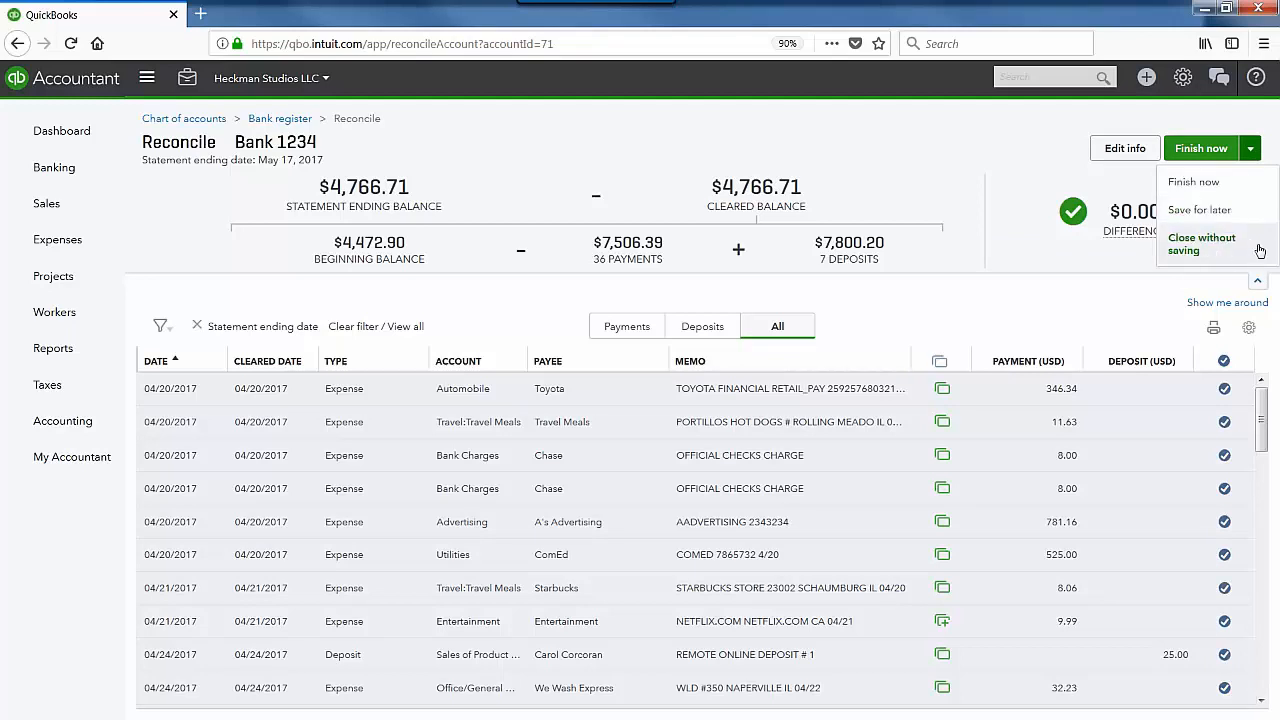
pyautogui.click(1108, 300)
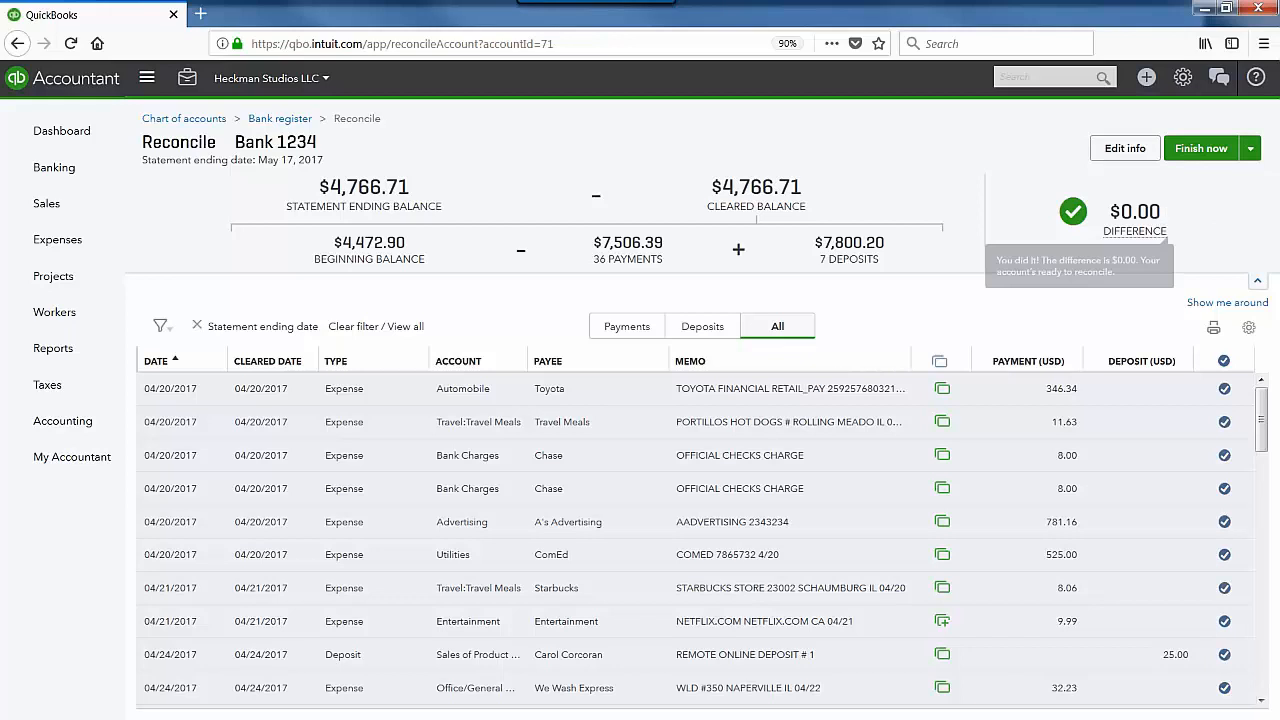
pyautogui.click(1125, 148)
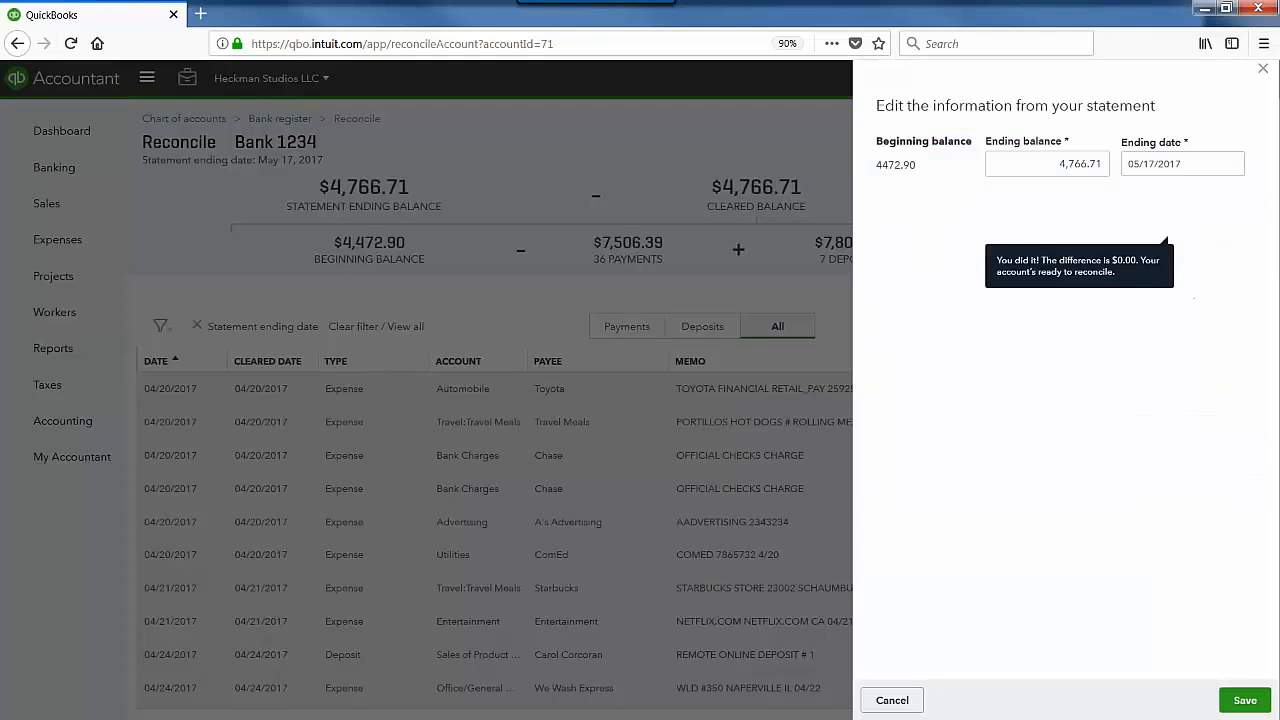
pyautogui.click(1015, 164)
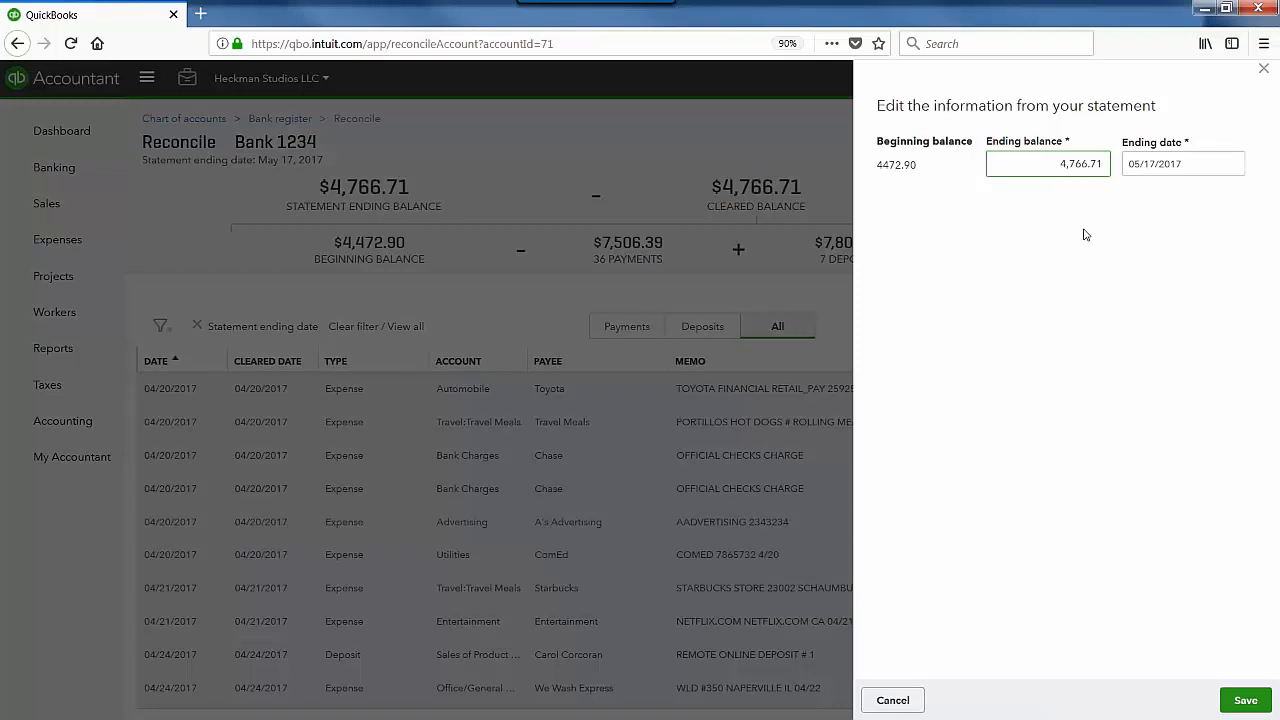
pyautogui.click(903, 703)
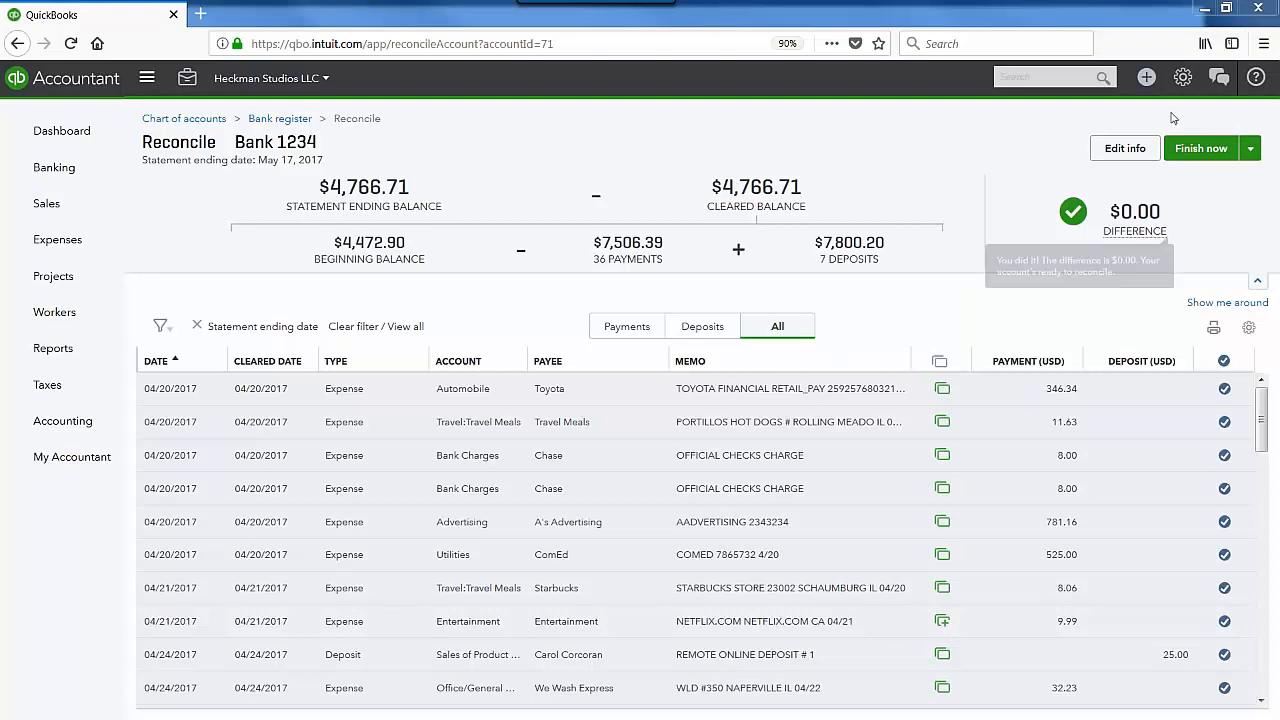
# Step: Finish reconciling Bank 1234 and view its reconciliation report for 05/17/2017
pyautogui.click(1226, 156)
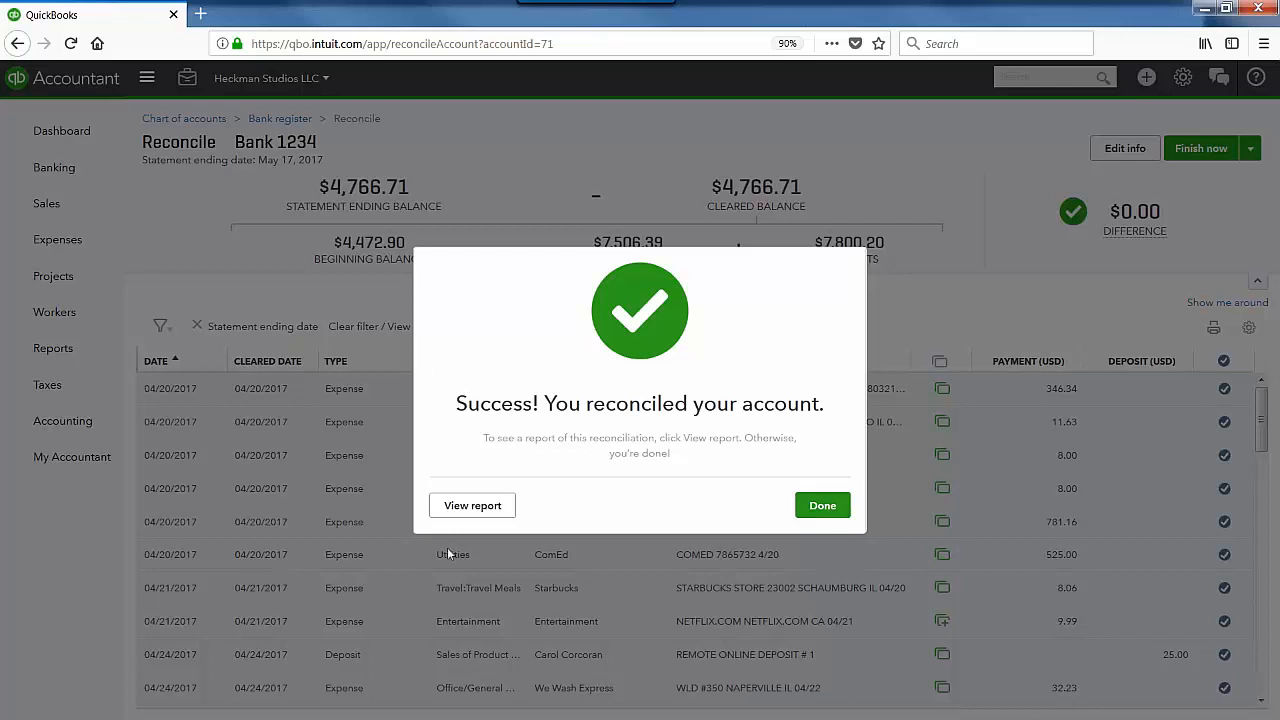
pyautogui.click(470, 507)
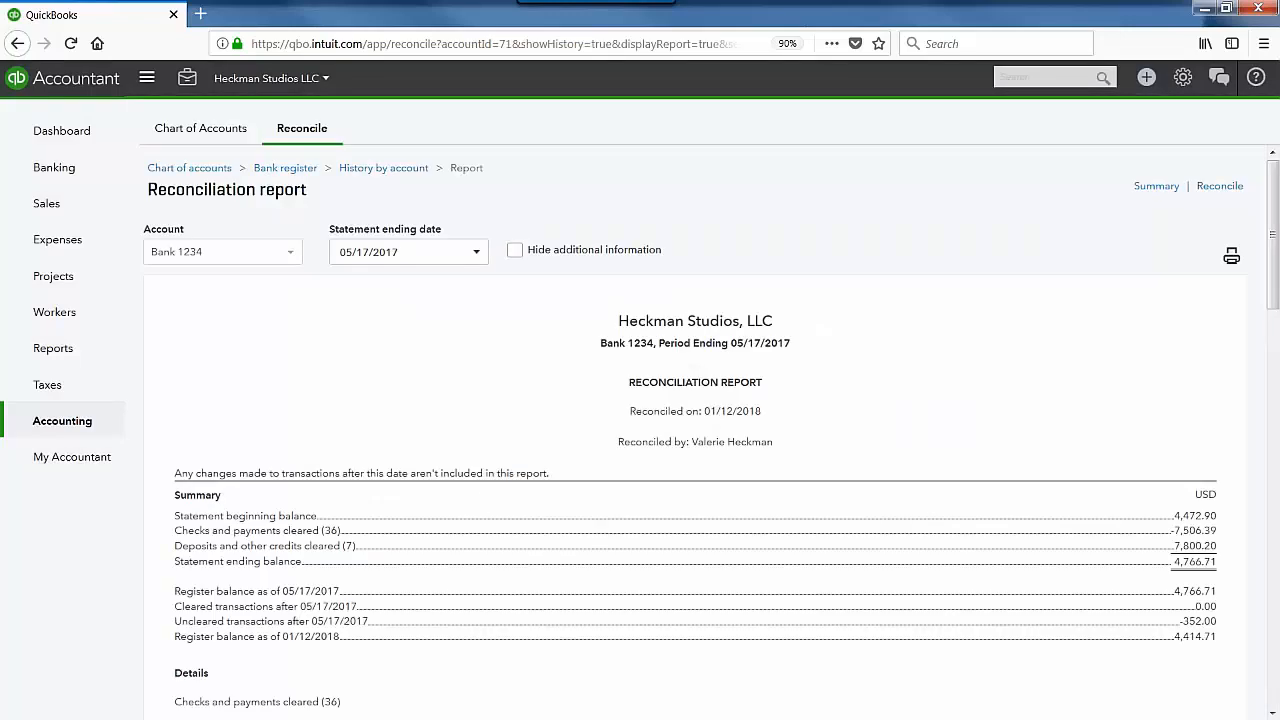
pyautogui.scroll(-10, 650, 440)
# Step: View Bank 1234's 2017 reconciliation history, including the 05/17/2017 entry, then open the all-accounts Summary
pyautogui.click(189, 80)
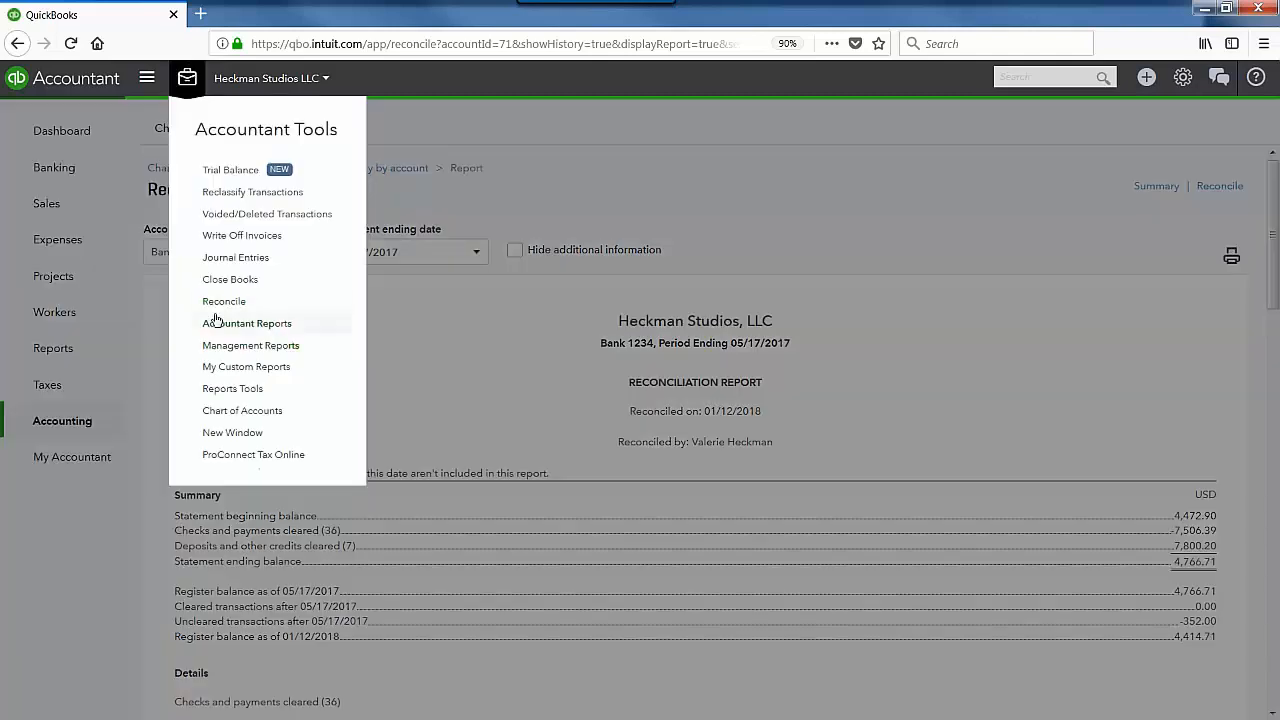
pyautogui.click(222, 298)
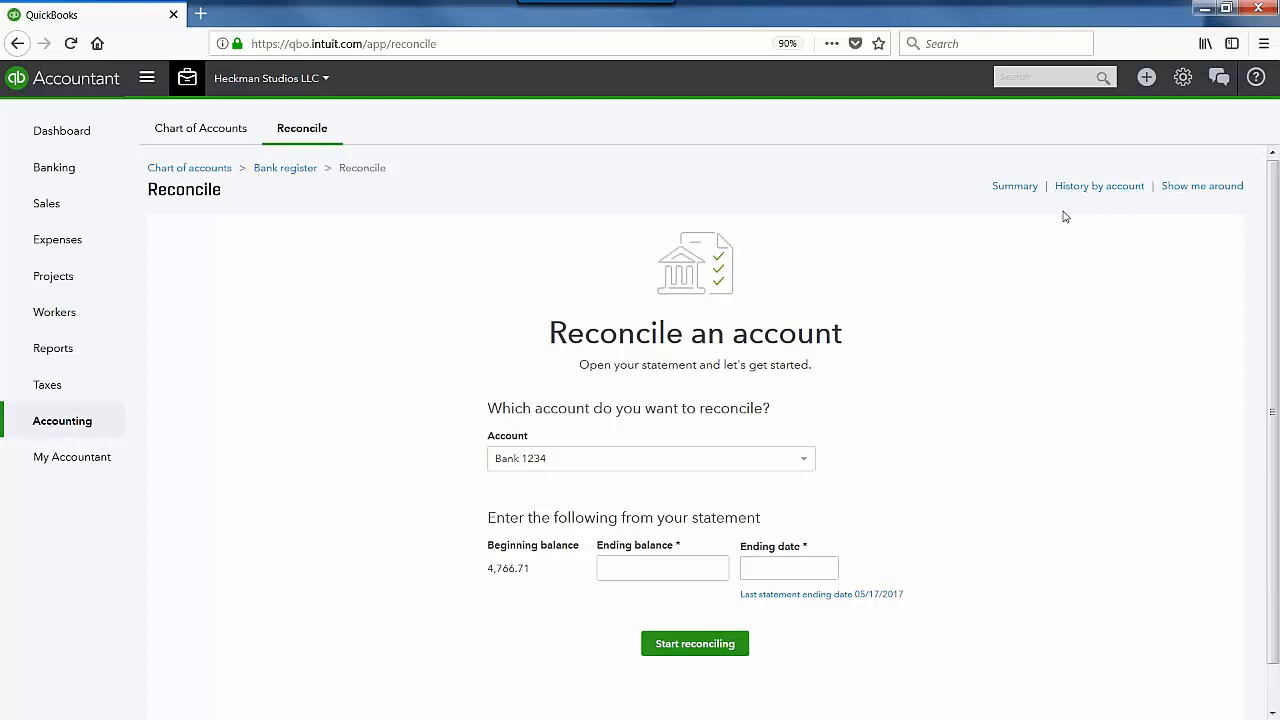
pyautogui.click(1095, 188)
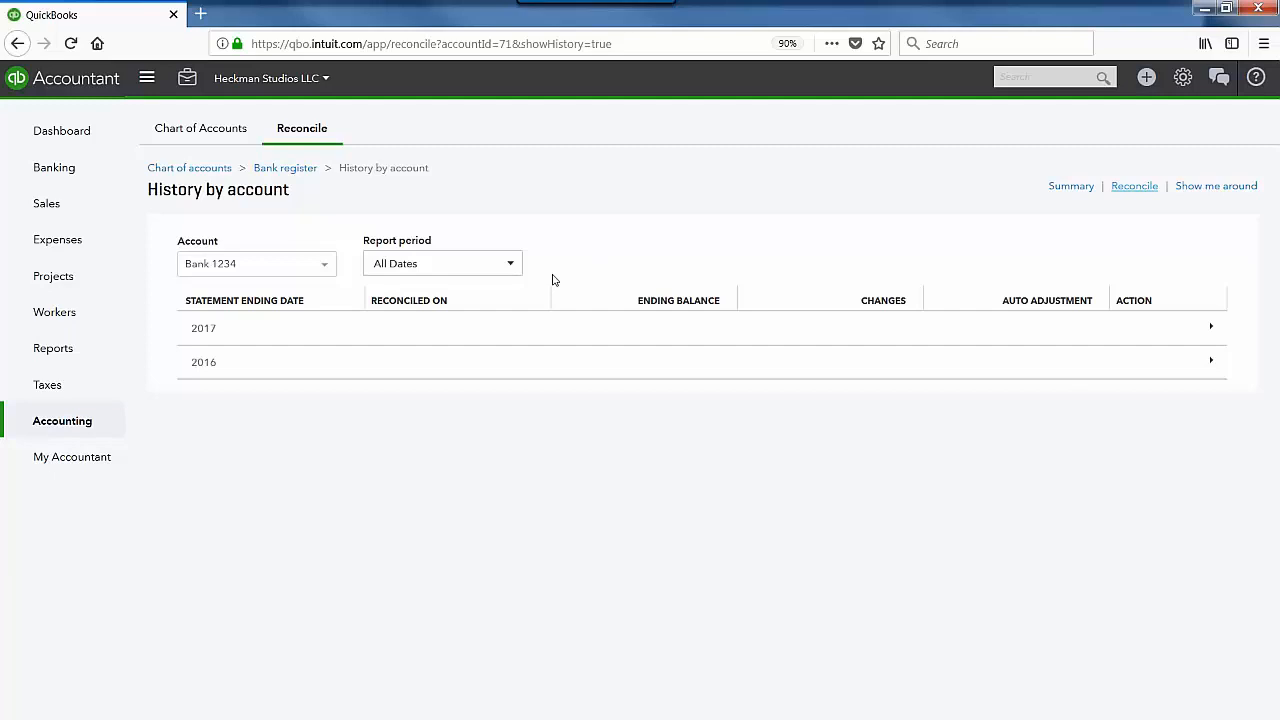
pyautogui.click(1209, 328)
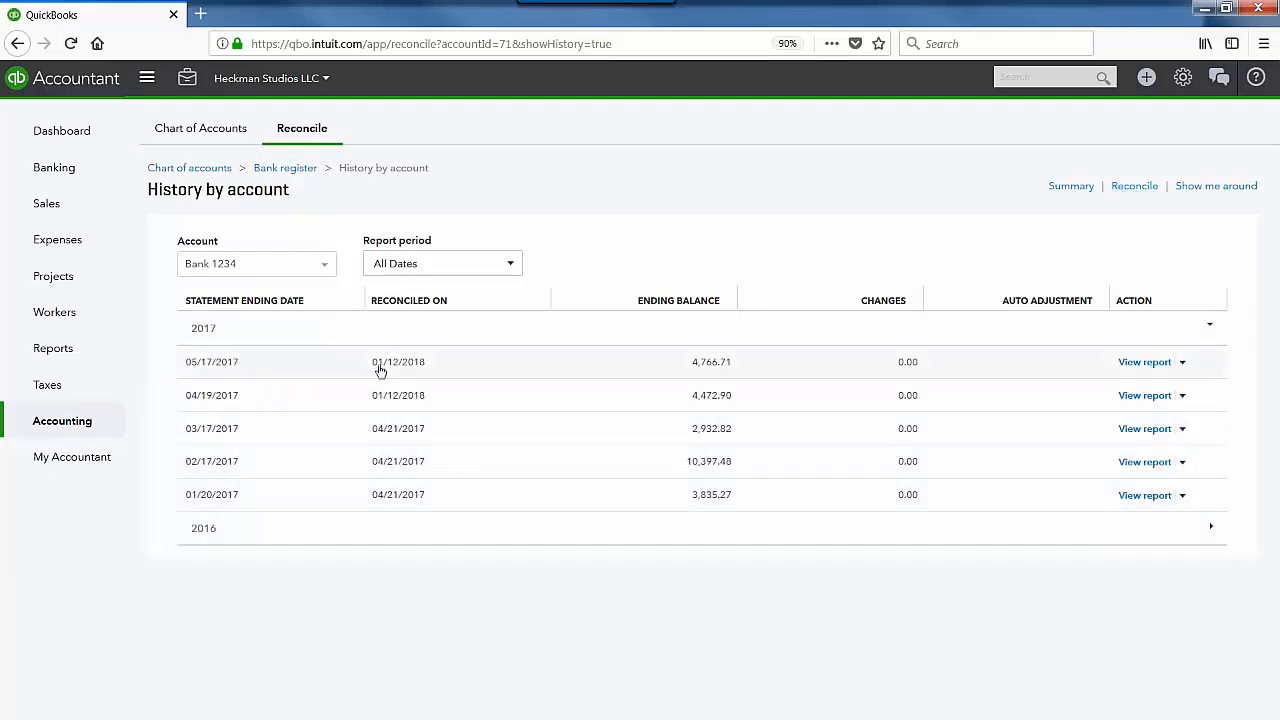
pyautogui.click(1183, 364)
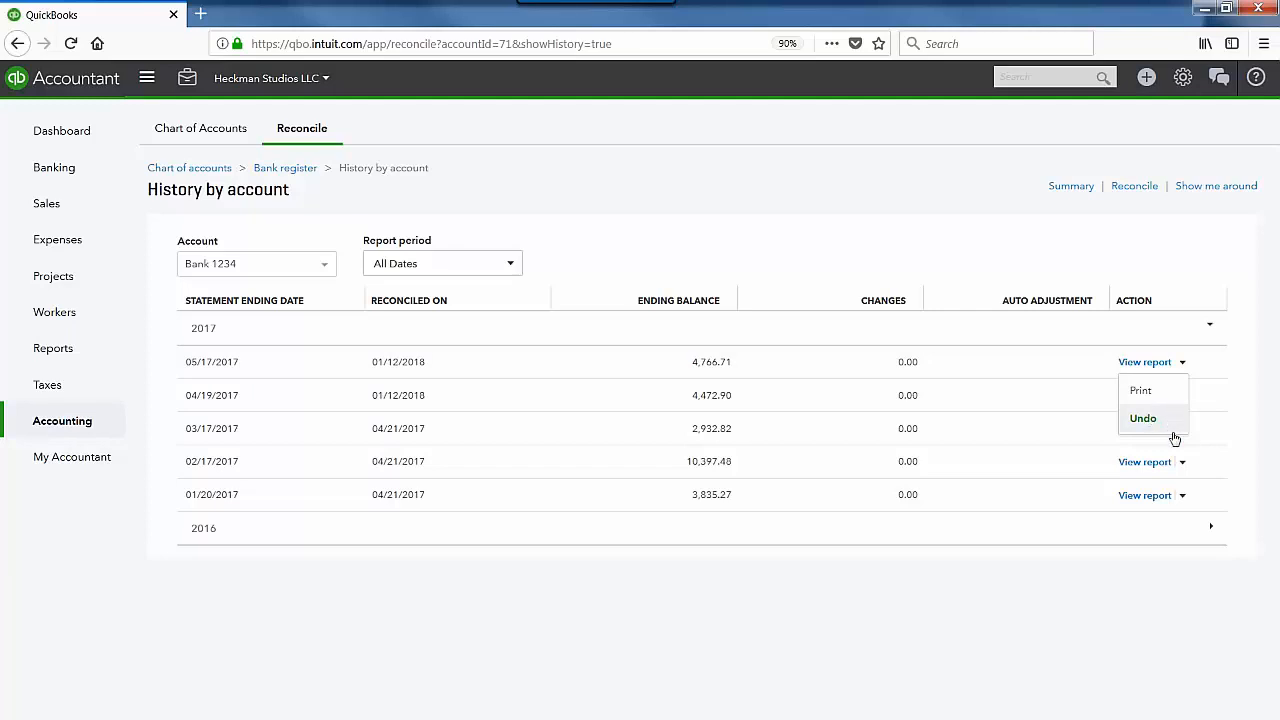
pyautogui.click(1073, 664)
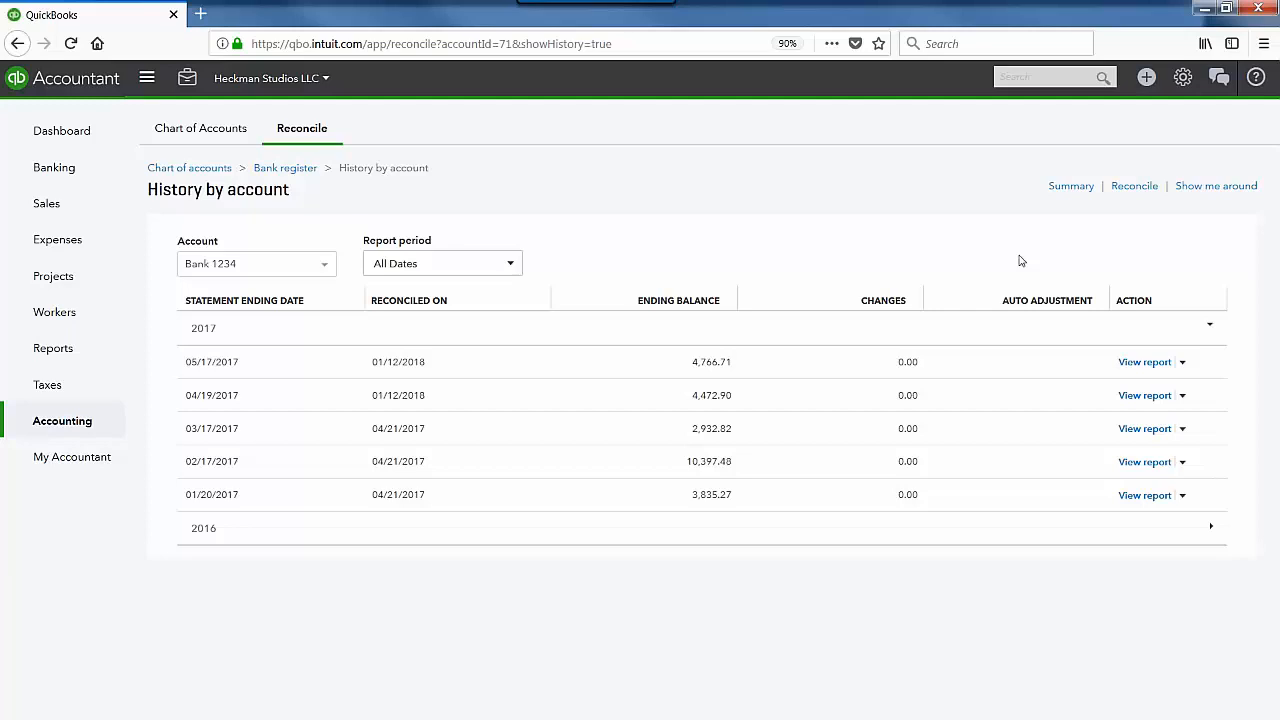
pyautogui.click(1069, 187)
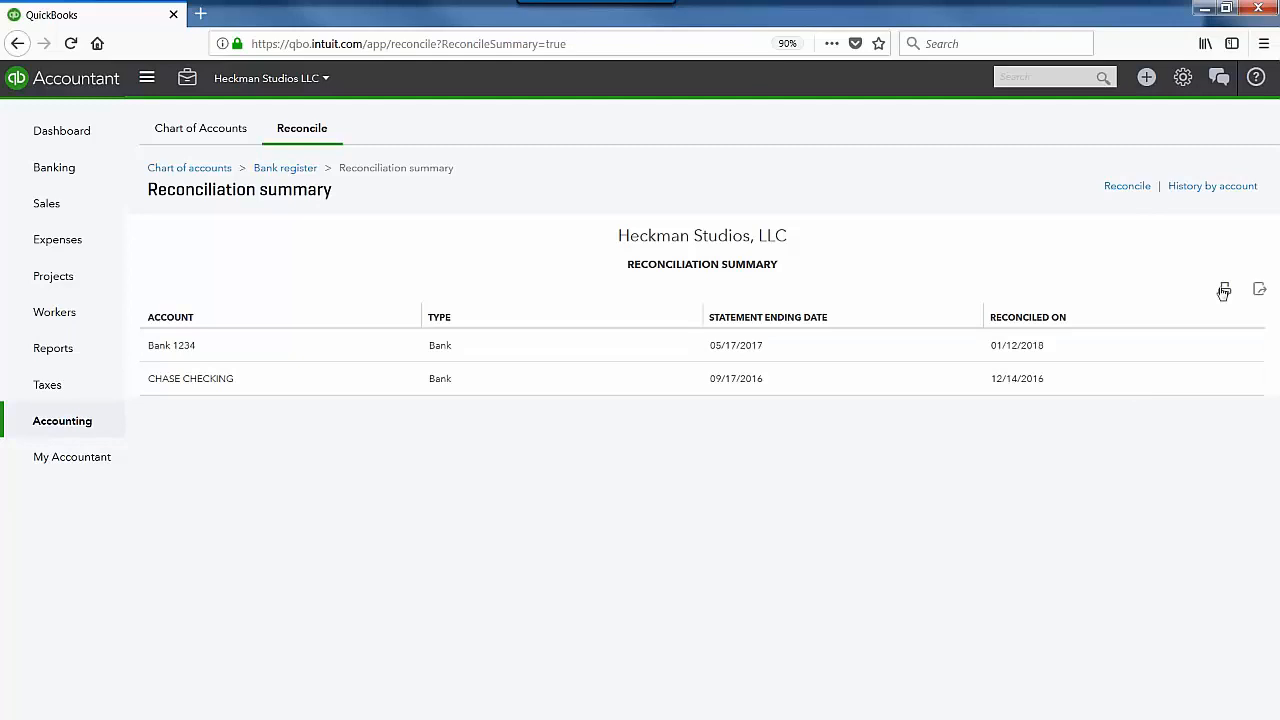
pyautogui.click(1262, 291)
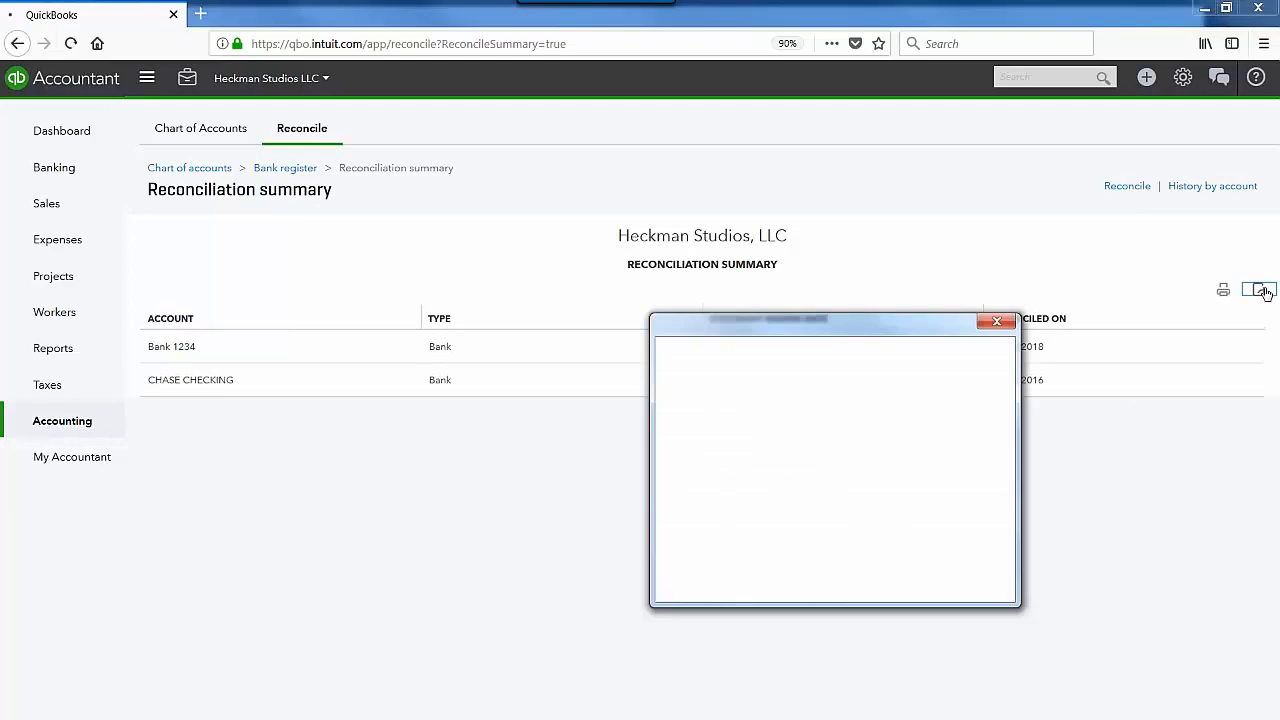
pyautogui.click(999, 324)
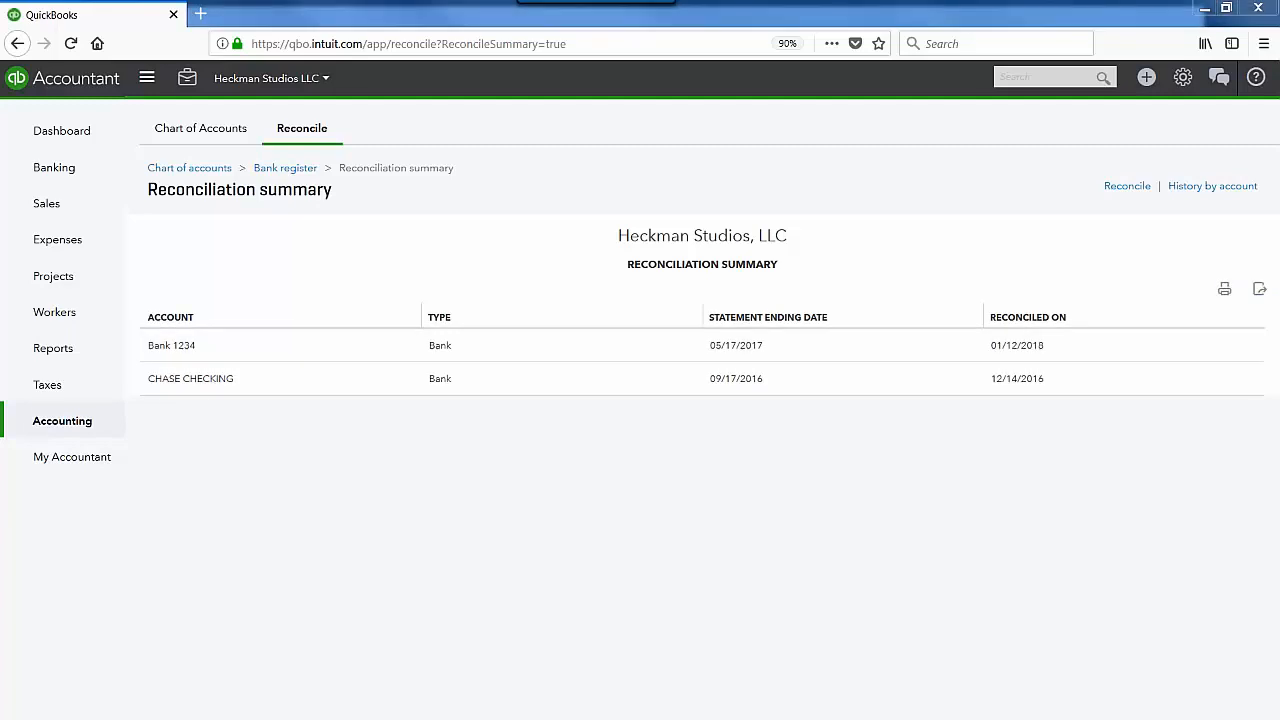
# Step: Add and widen a Check No. column in Checking 123's For Review banking list
pyautogui.click(69, 186)
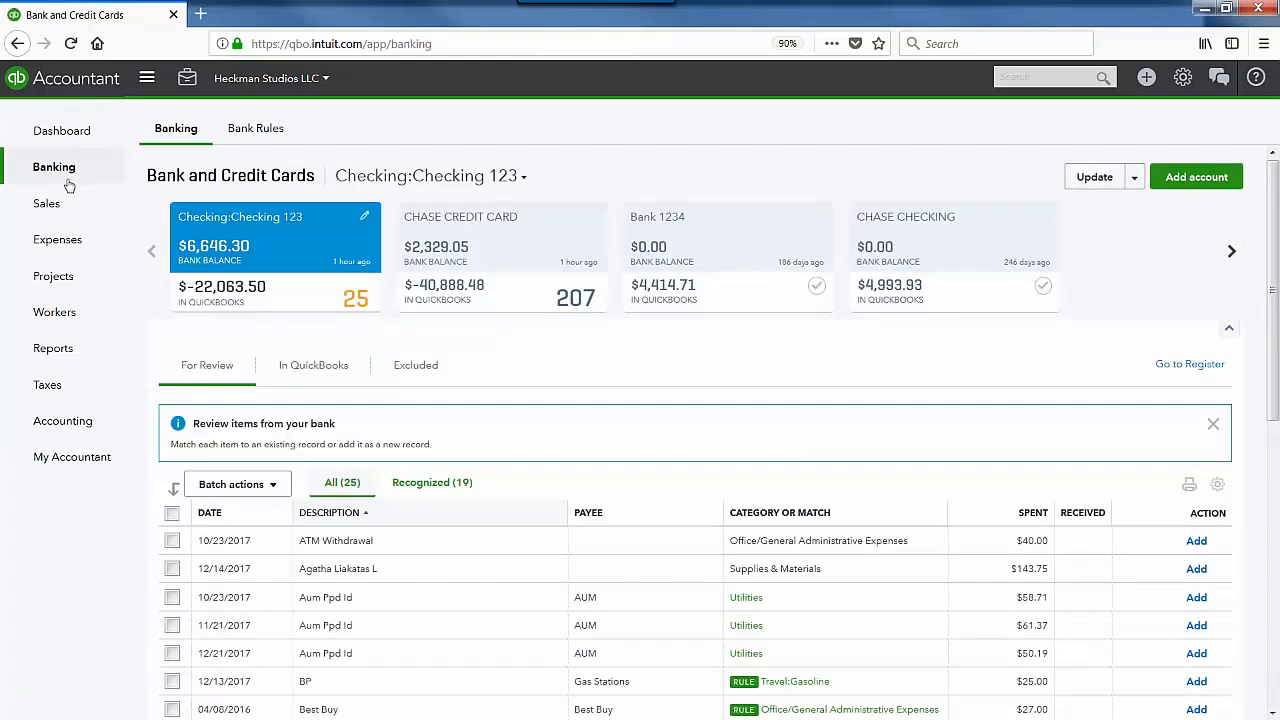
pyautogui.scroll(-4, 445, 601)
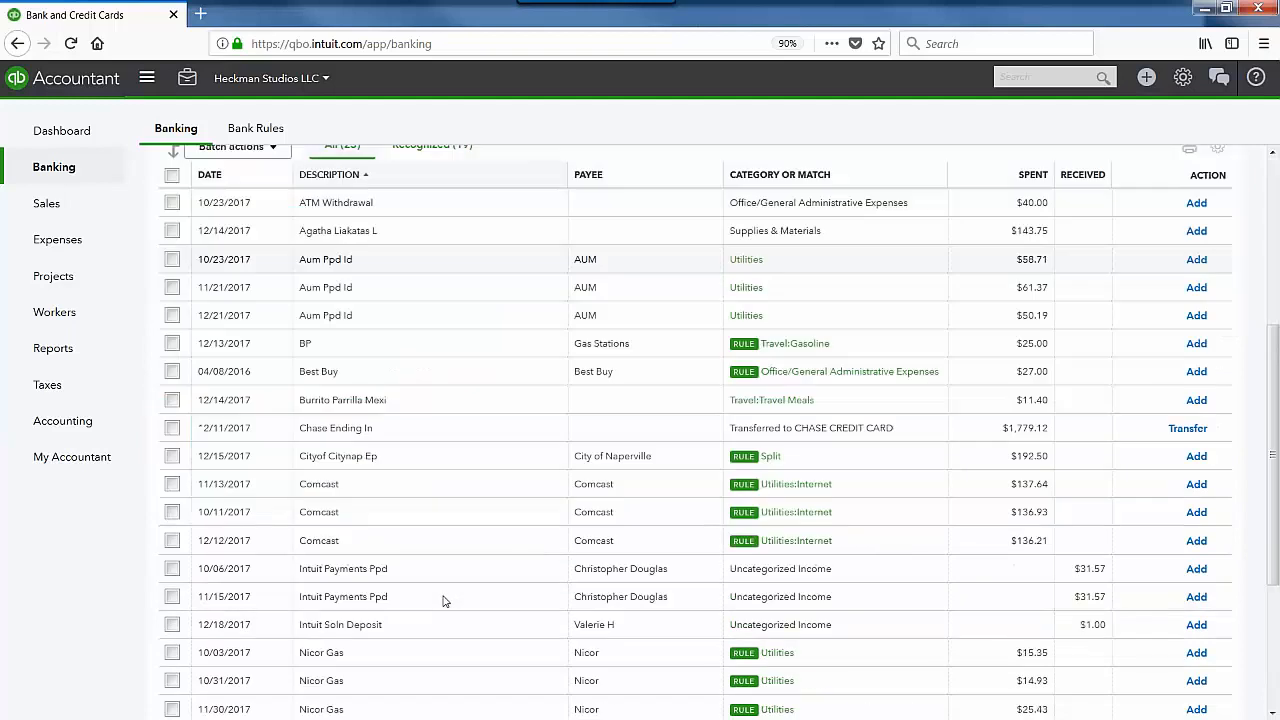
pyautogui.scroll(-2, 445, 601)
pyautogui.scroll(6, 440, 600)
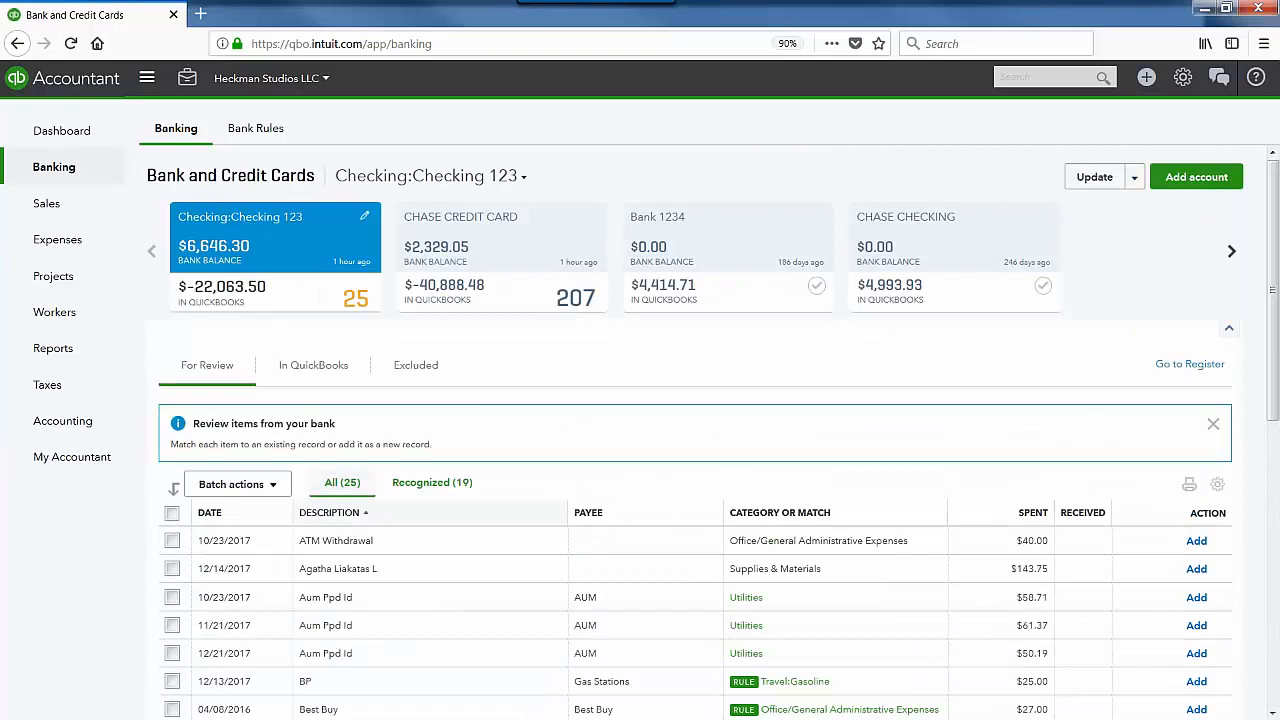
pyautogui.click(1217, 484)
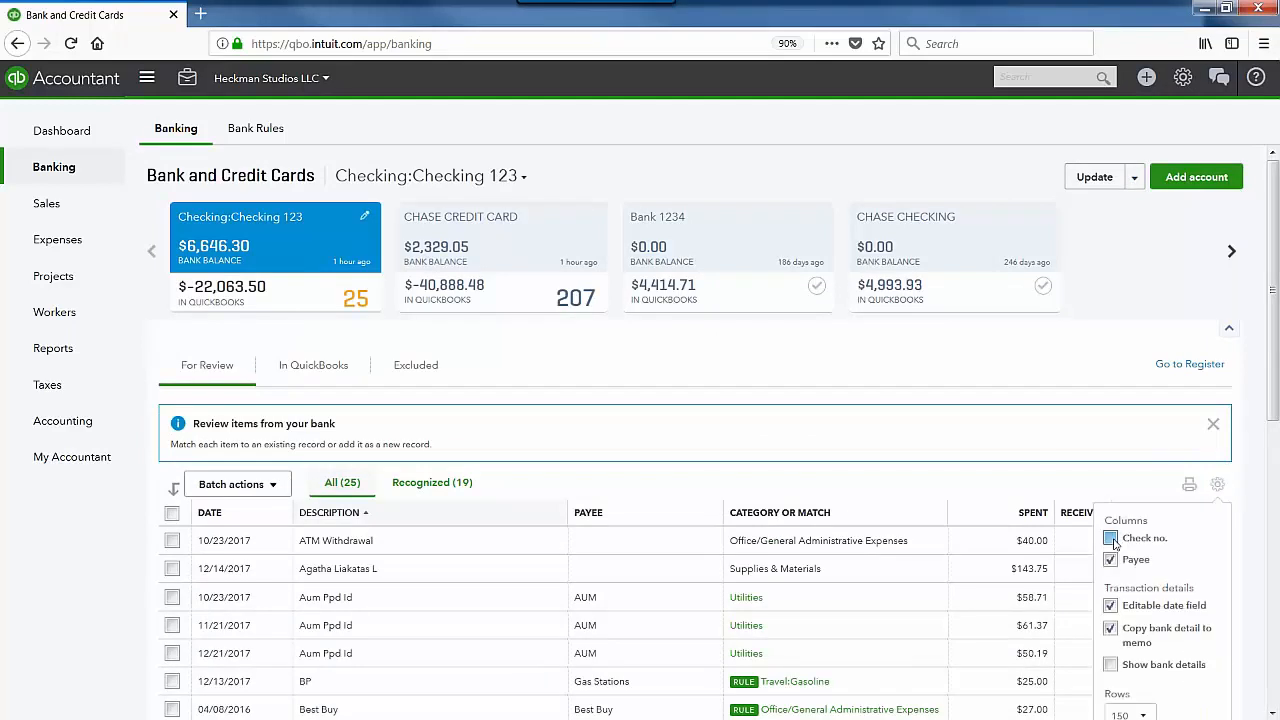
pyautogui.click(1111, 539)
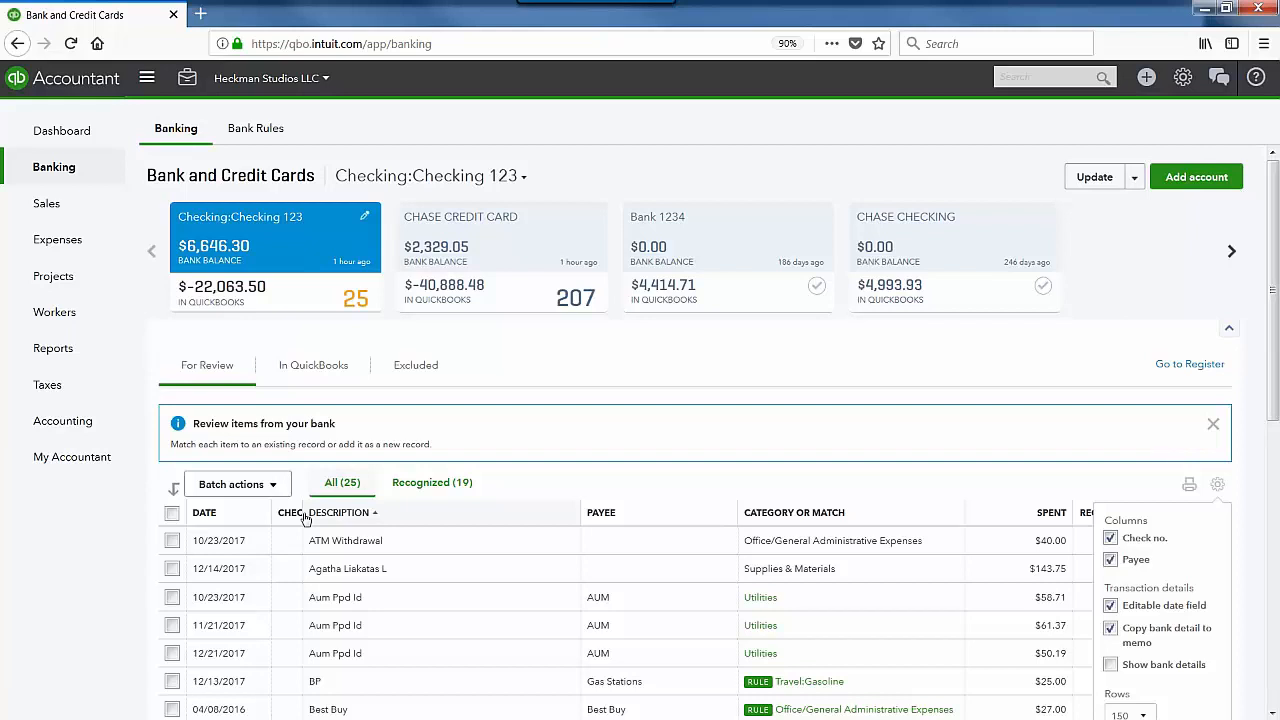
pyautogui.moveTo(305, 517); pyautogui.dragTo(366, 518)
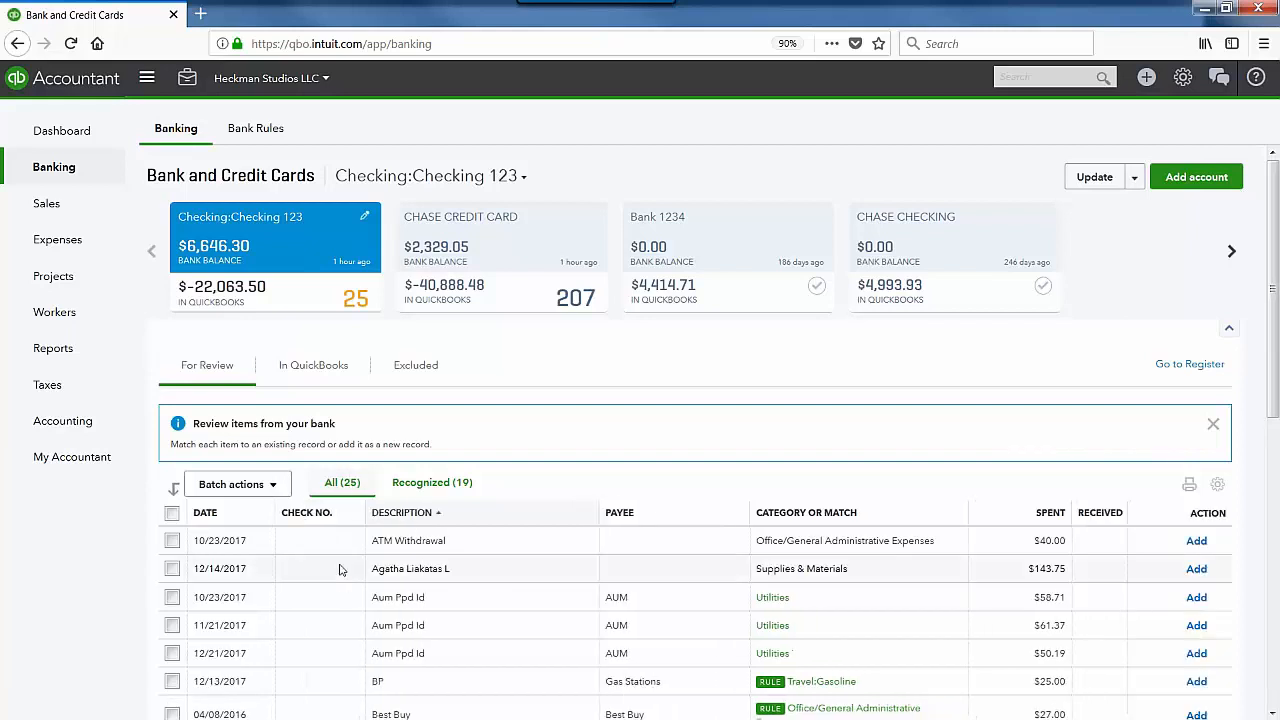
pyautogui.scroll(-3, 340, 568)
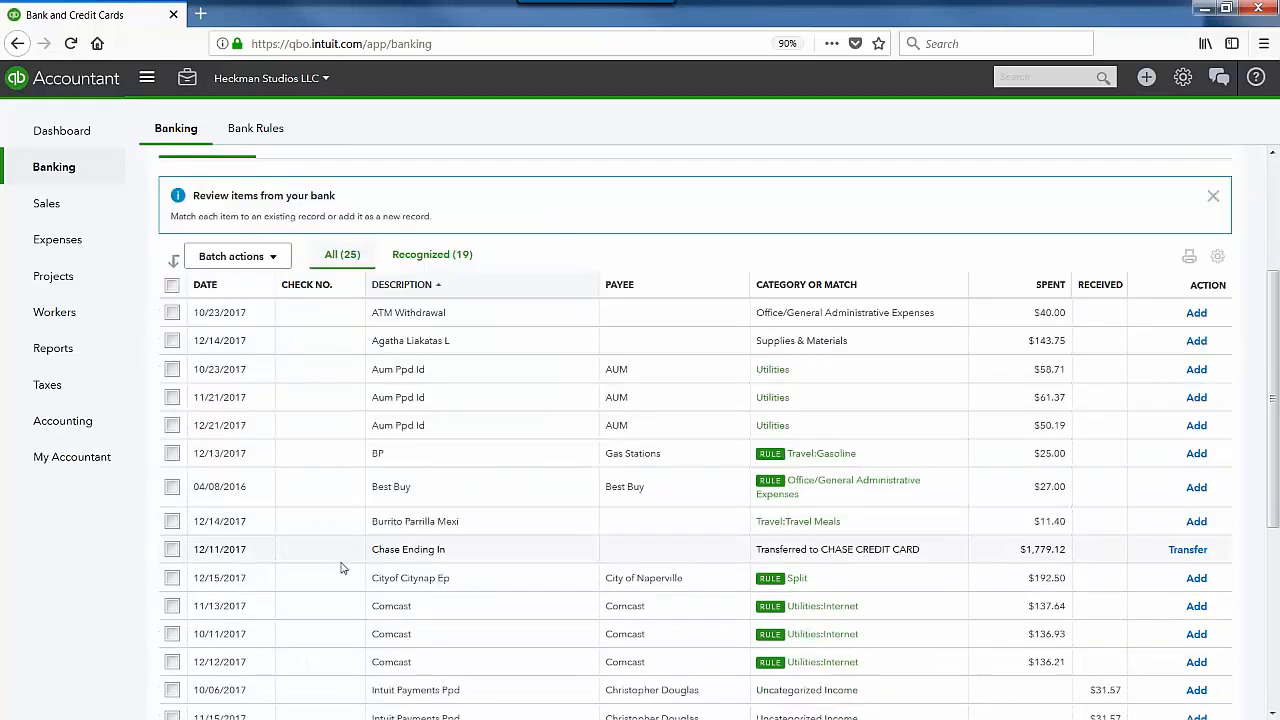
pyautogui.scroll(3, 340, 568)
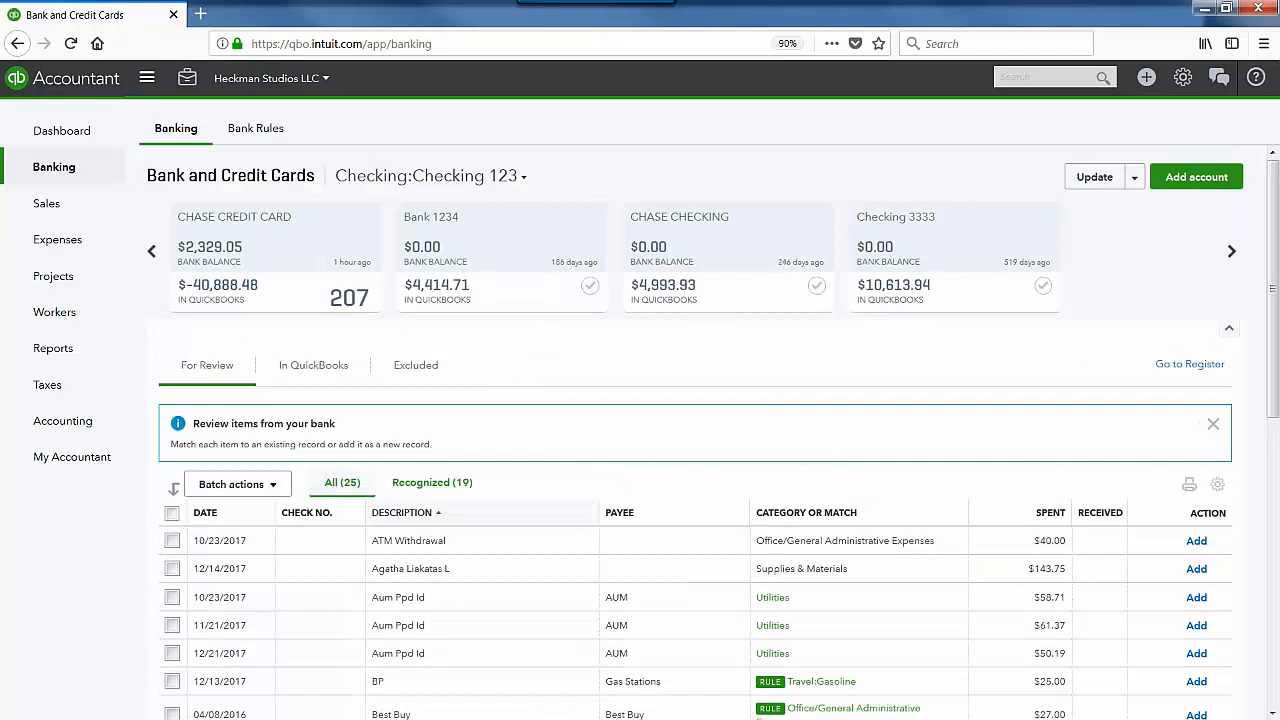
pyautogui.click(1231, 251)
pyautogui.click(1231, 251)
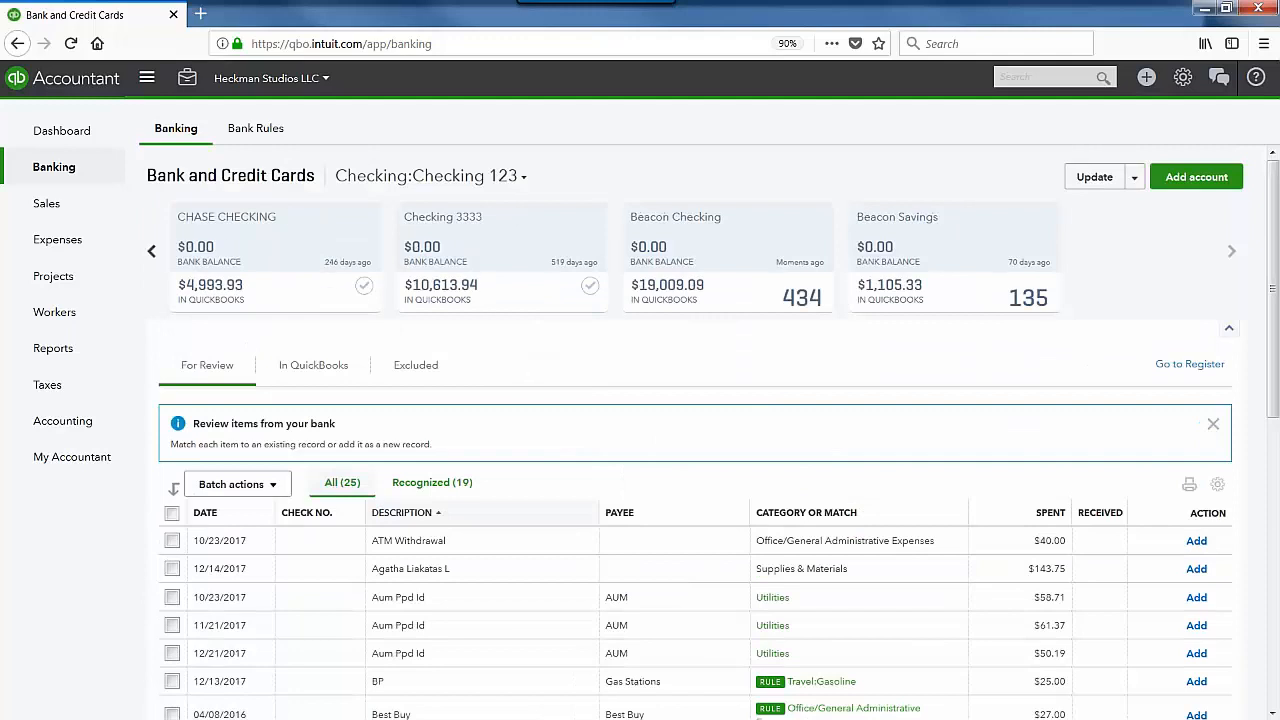
# Step: Show Beacon Checking's For Review transactions sorted by check number
pyautogui.click(786, 266)
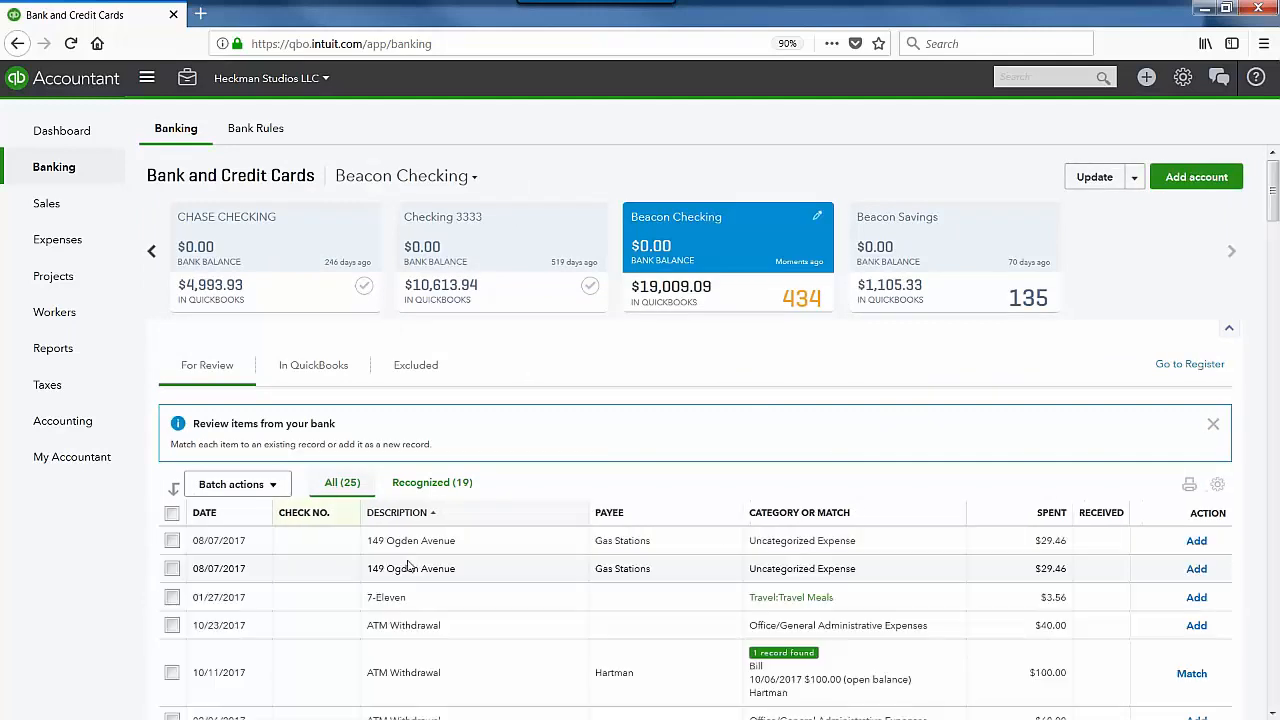
pyautogui.click(326, 516)
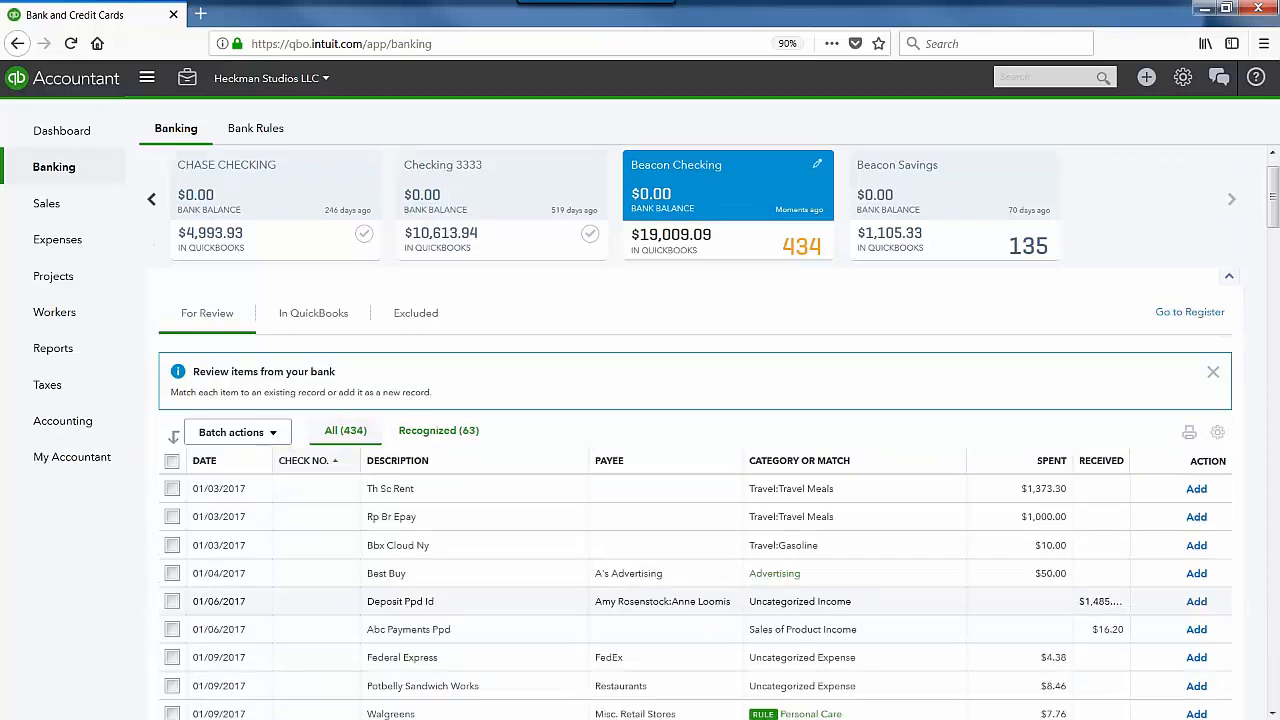
pyautogui.scroll(-8, 700, 450)
pyautogui.scroll(5, 700, 450)
pyautogui.scroll(3, 392, 628)
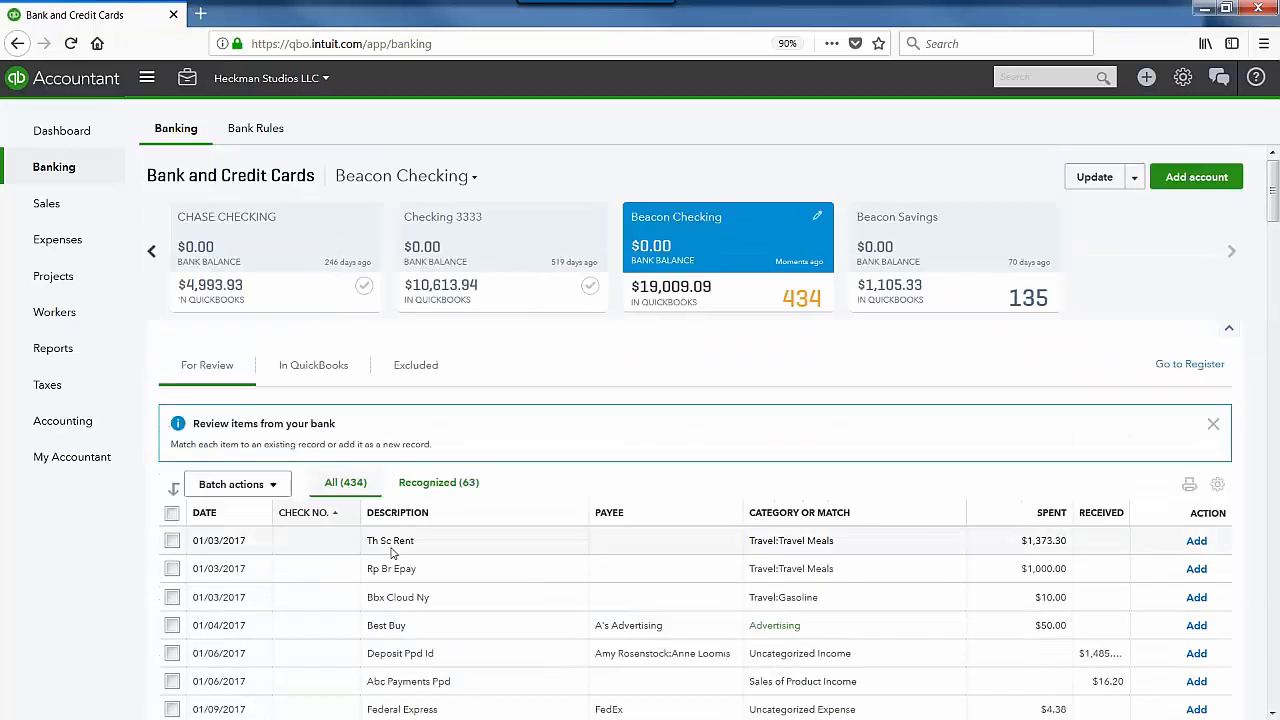
# Step: Re-sort the transactions by description and bring the Check 342–356 rows into view
pyautogui.click(400, 514)
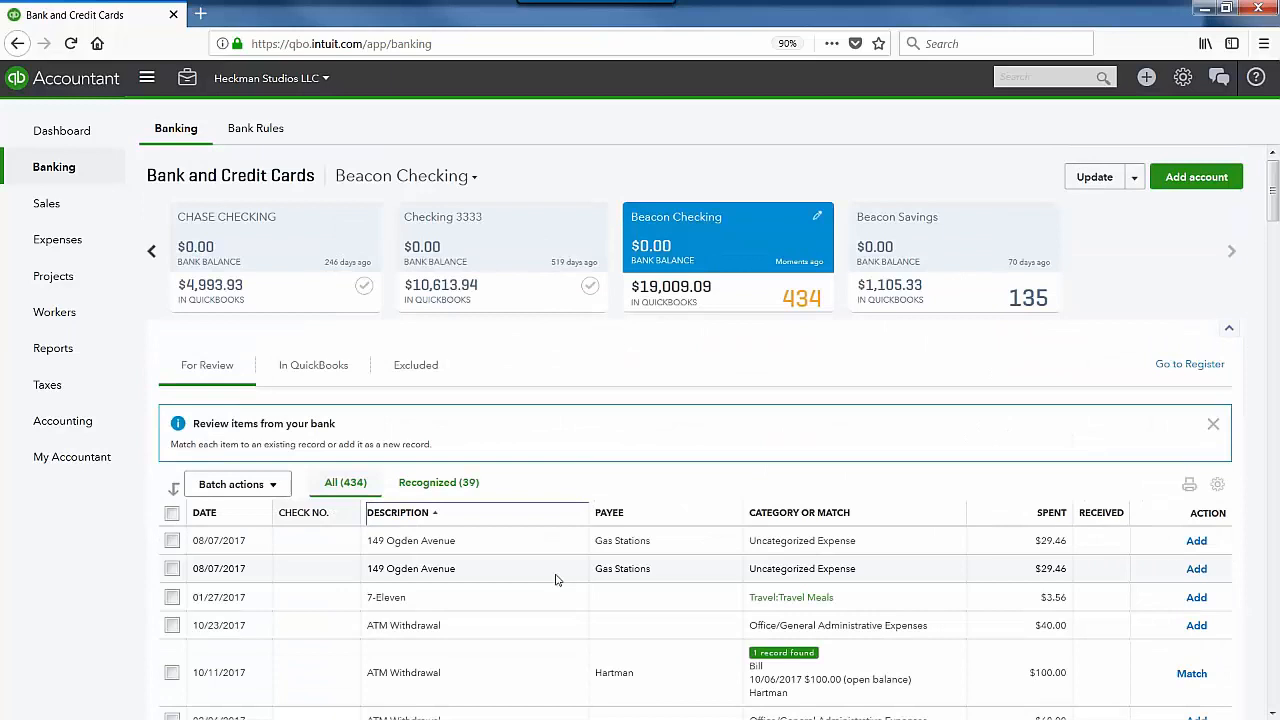
pyautogui.scroll(-10, 557, 583)
pyautogui.scroll(-20, 552, 604)
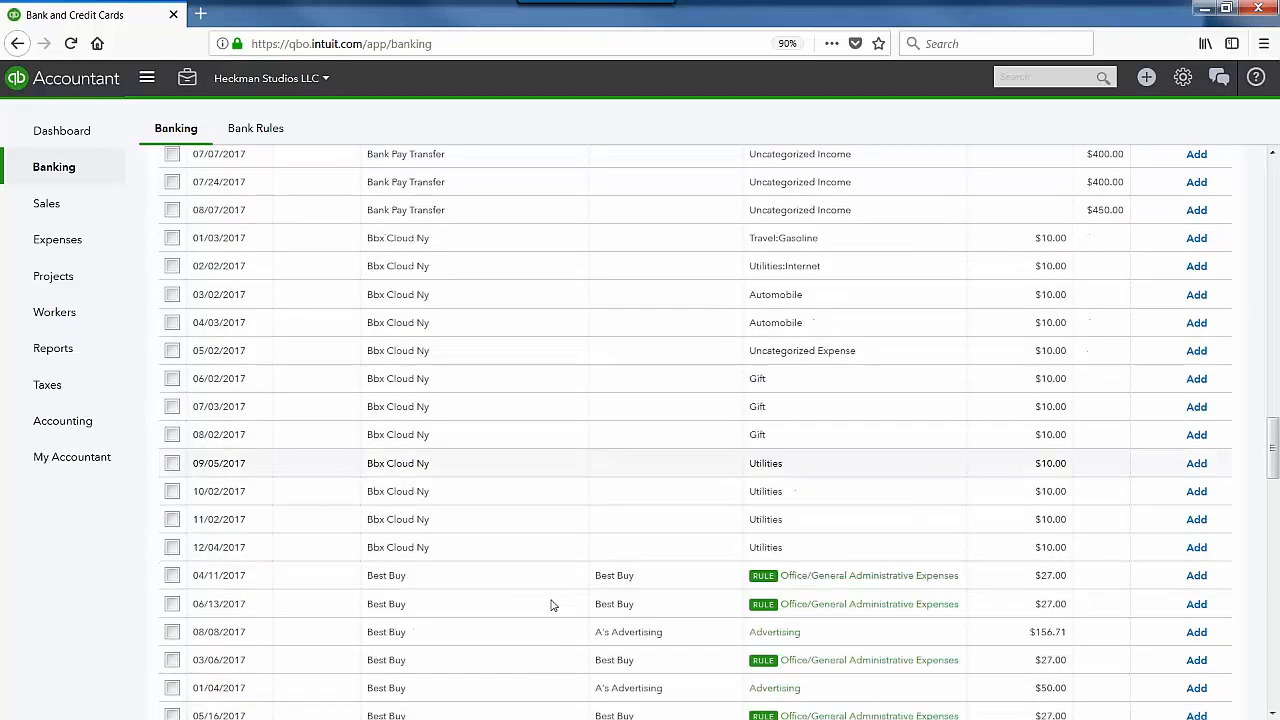
pyautogui.scroll(-1, 553, 605)
pyautogui.scroll(1, 317, 366)
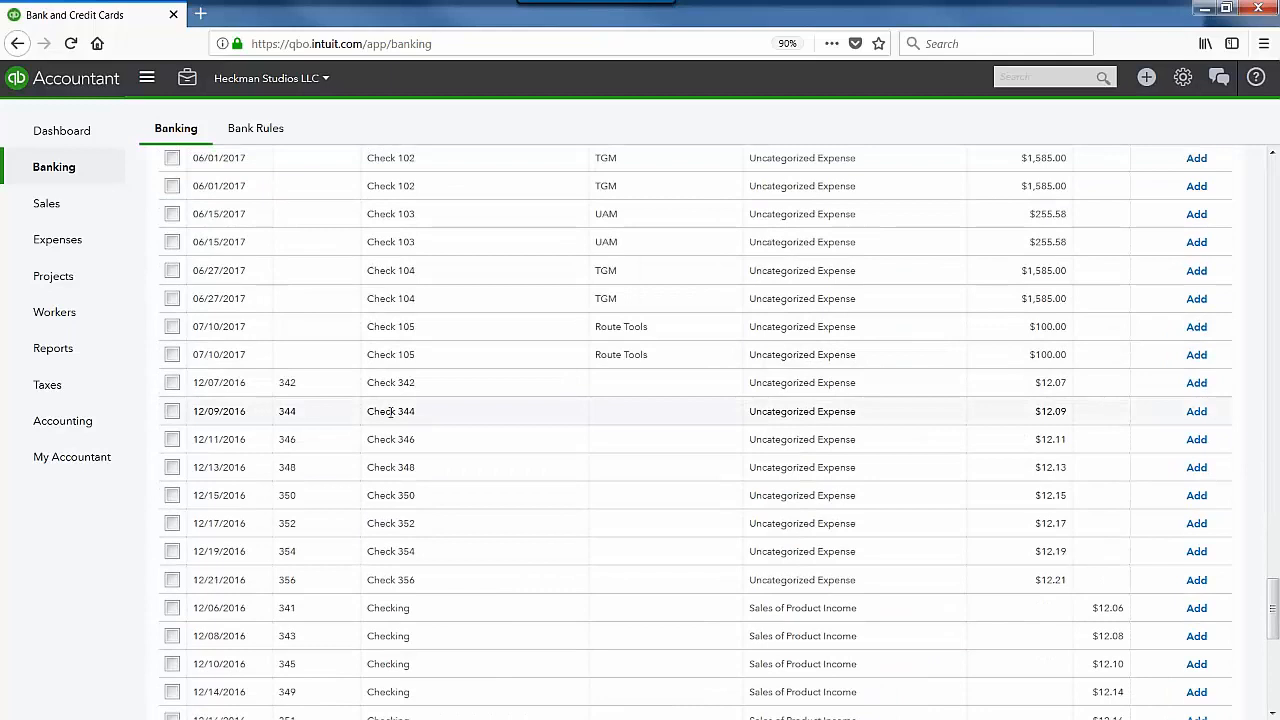
pyautogui.scroll(3, 371, 415)
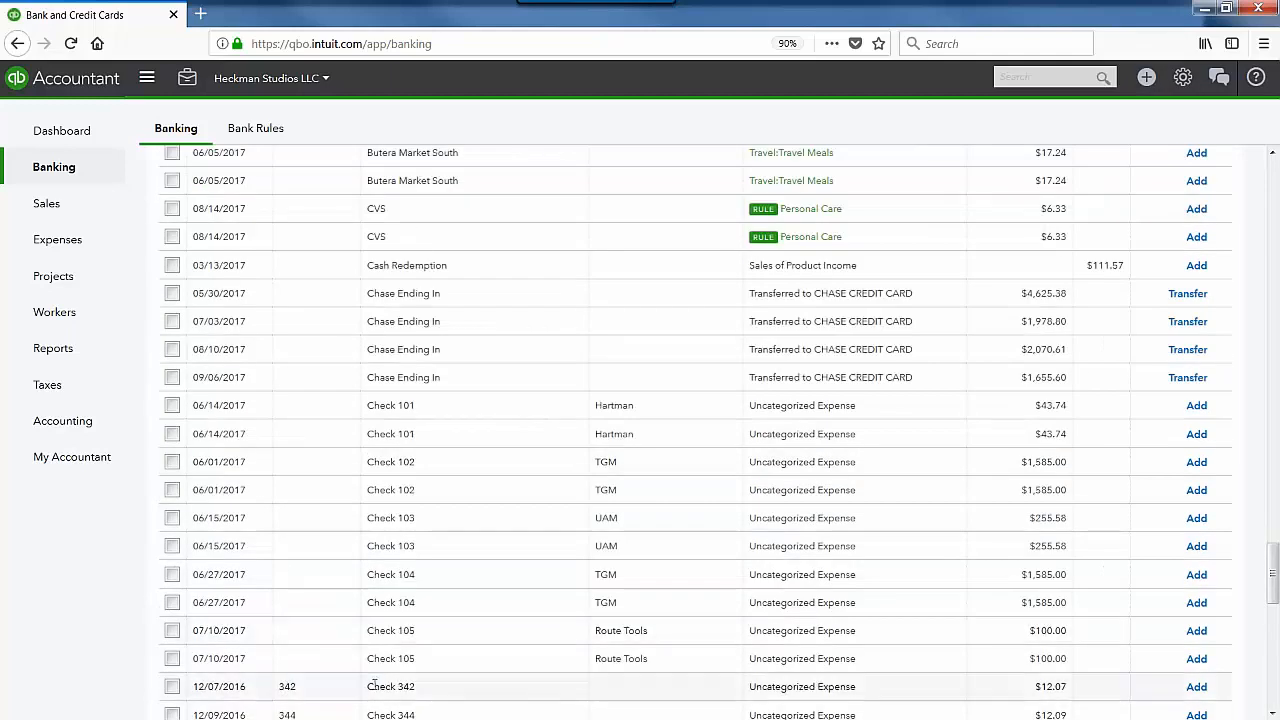
pyautogui.scroll(-4, 373, 686)
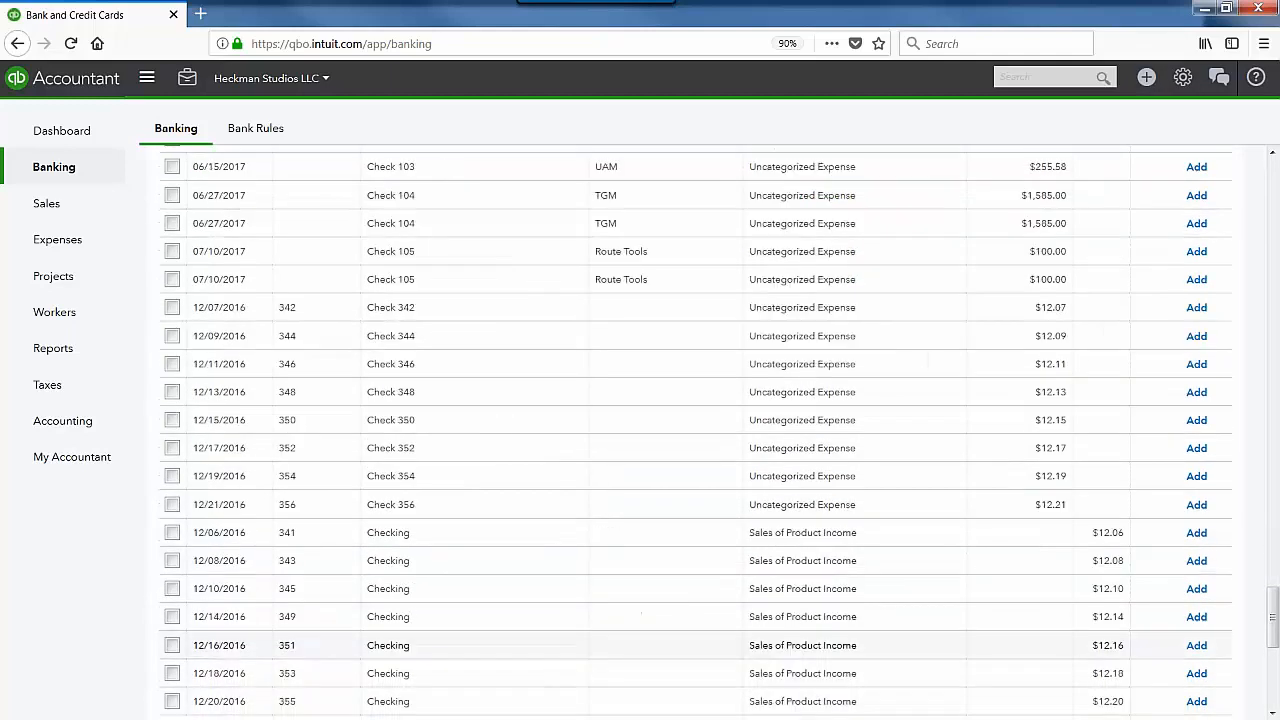
# Step: Expand Check 342 and look over its transaction details
pyautogui.click(360, 310)
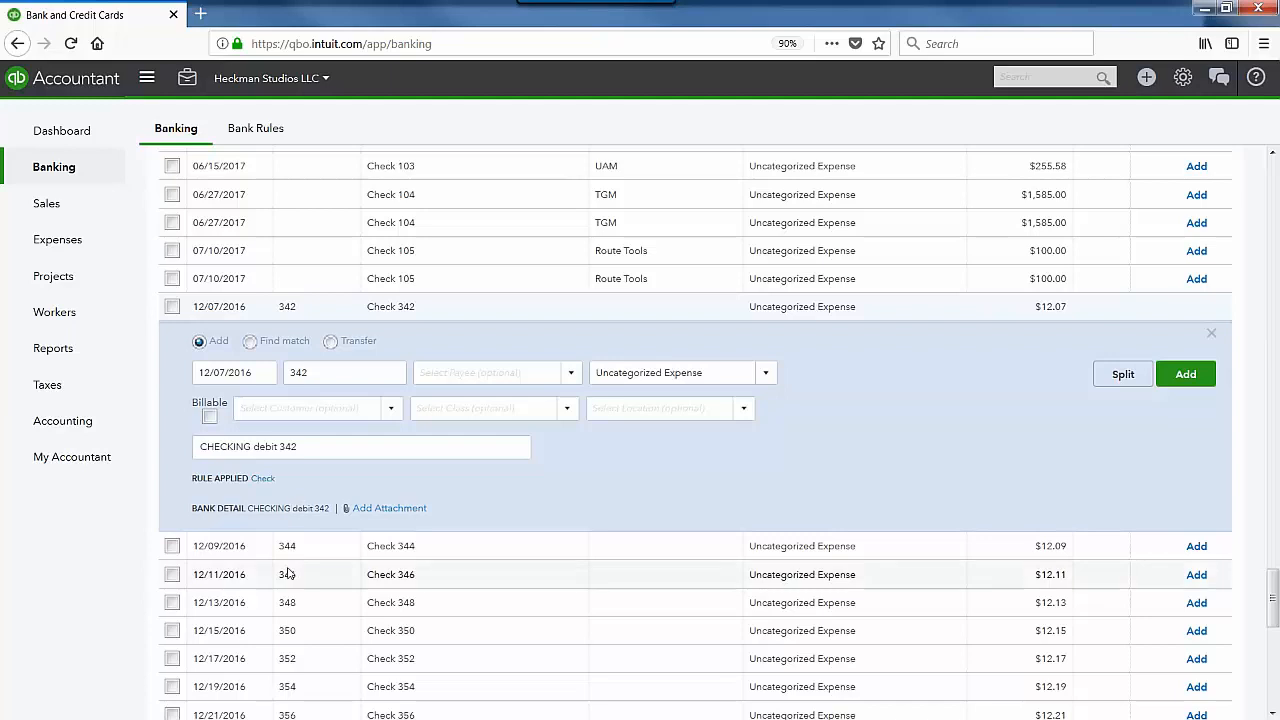
pyautogui.scroll(-2, 295, 490)
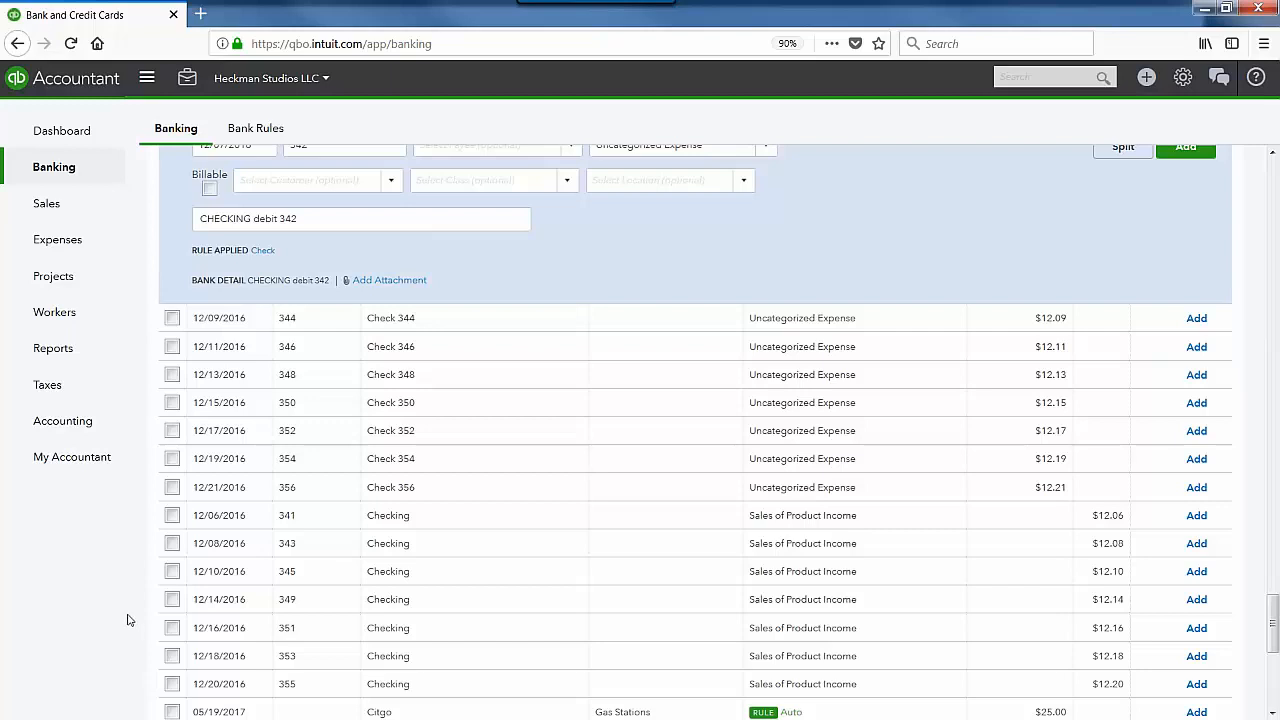
pyautogui.scroll(1, 133, 617)
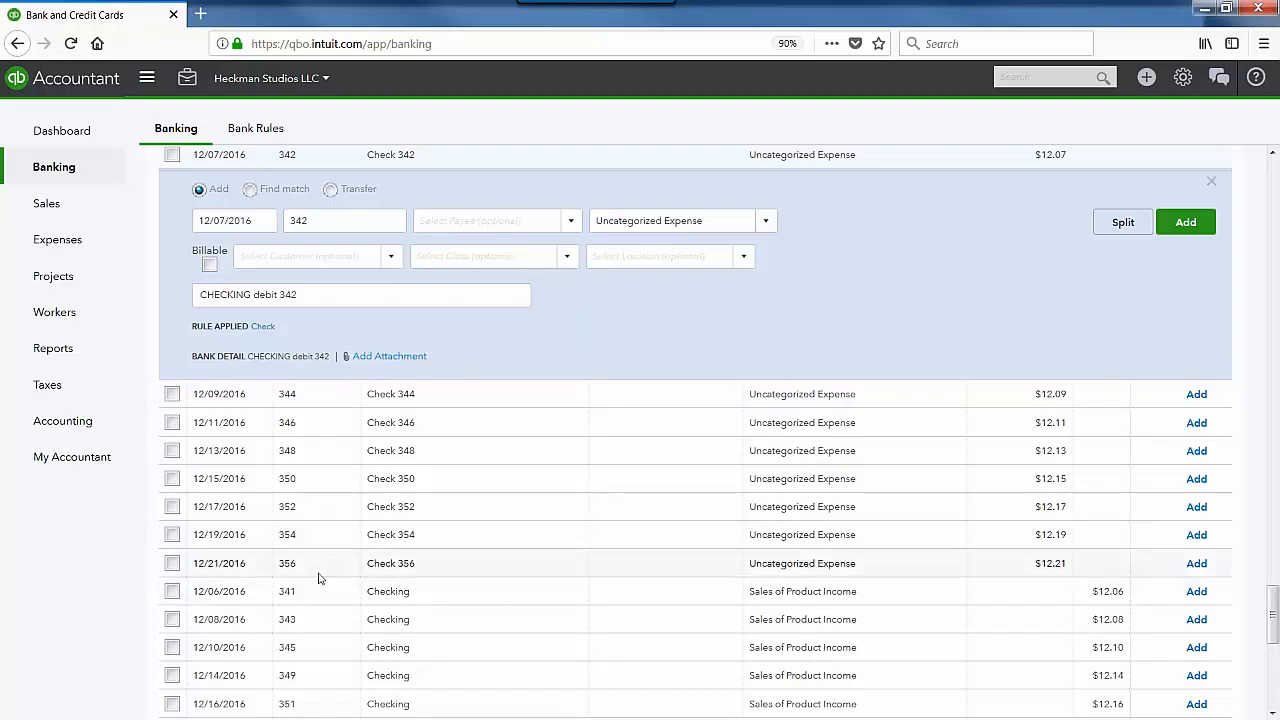
# Step: Open the 12/06/2016 Checking 341 deposit instead, then return to the top of the list
pyautogui.click(445, 598)
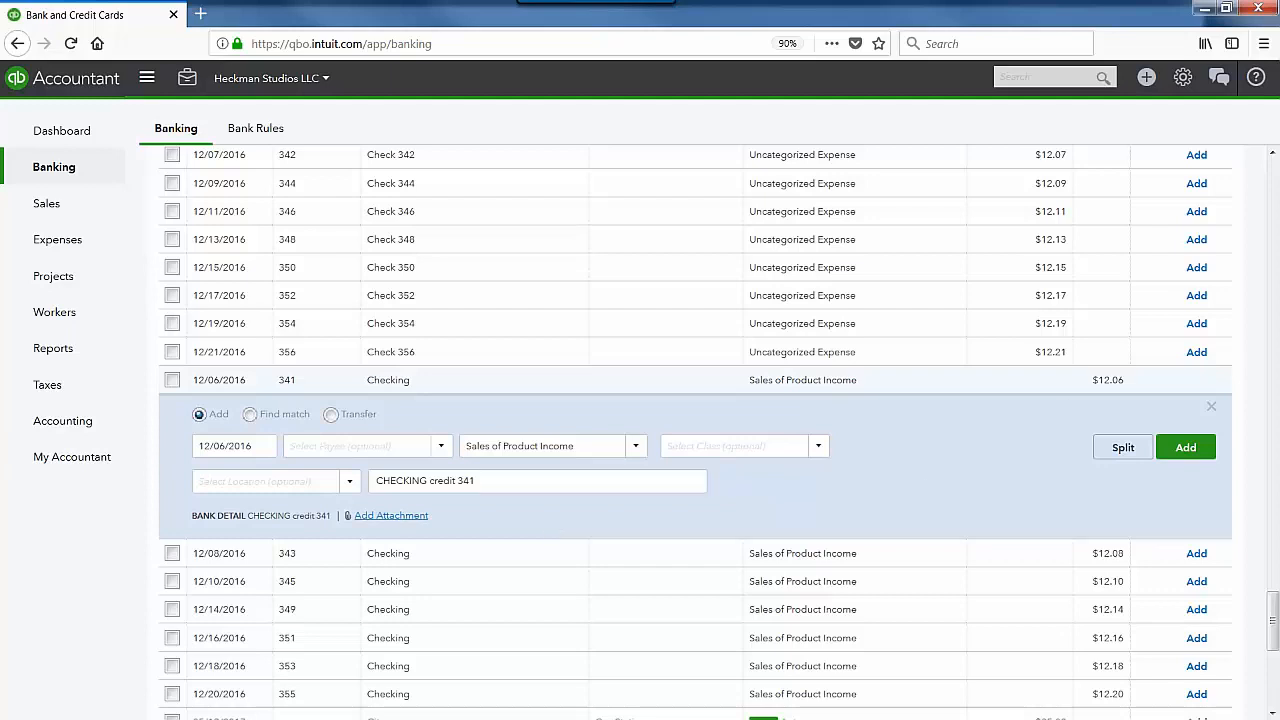
pyautogui.scroll(5, 929, 477)
pyautogui.scroll(10, 340, 421)
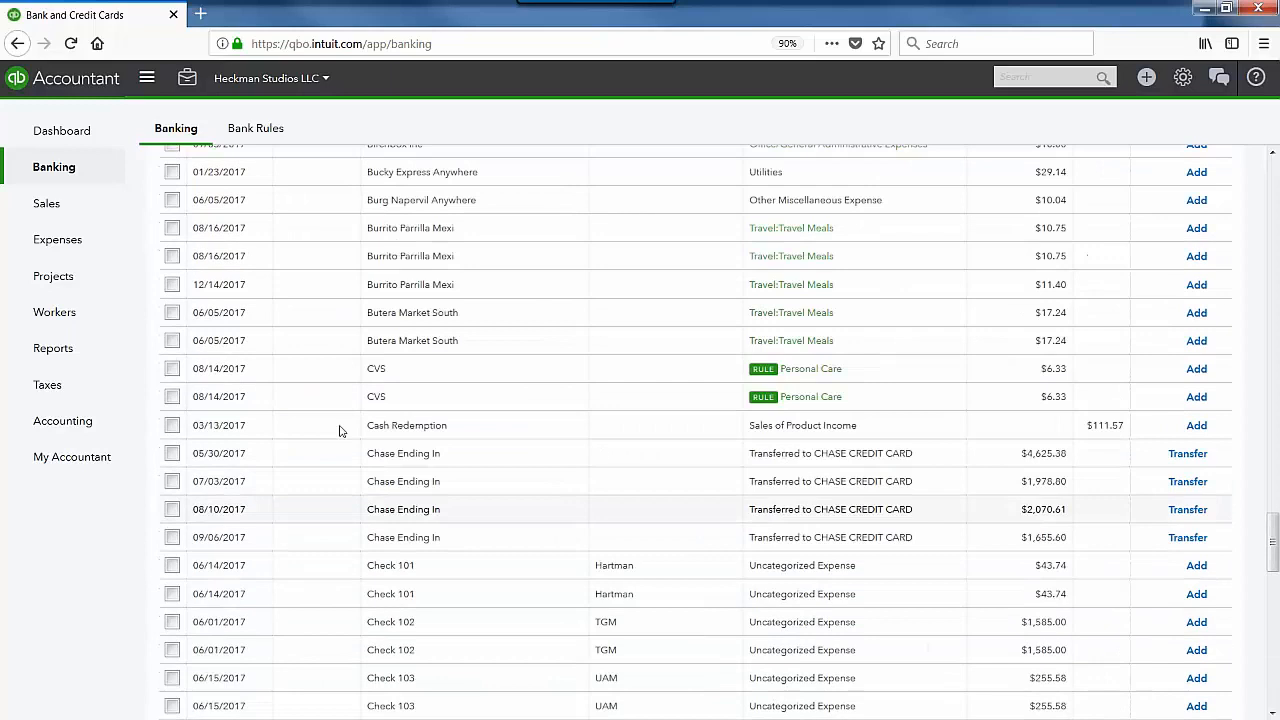
pyautogui.scroll(15, 340, 421)
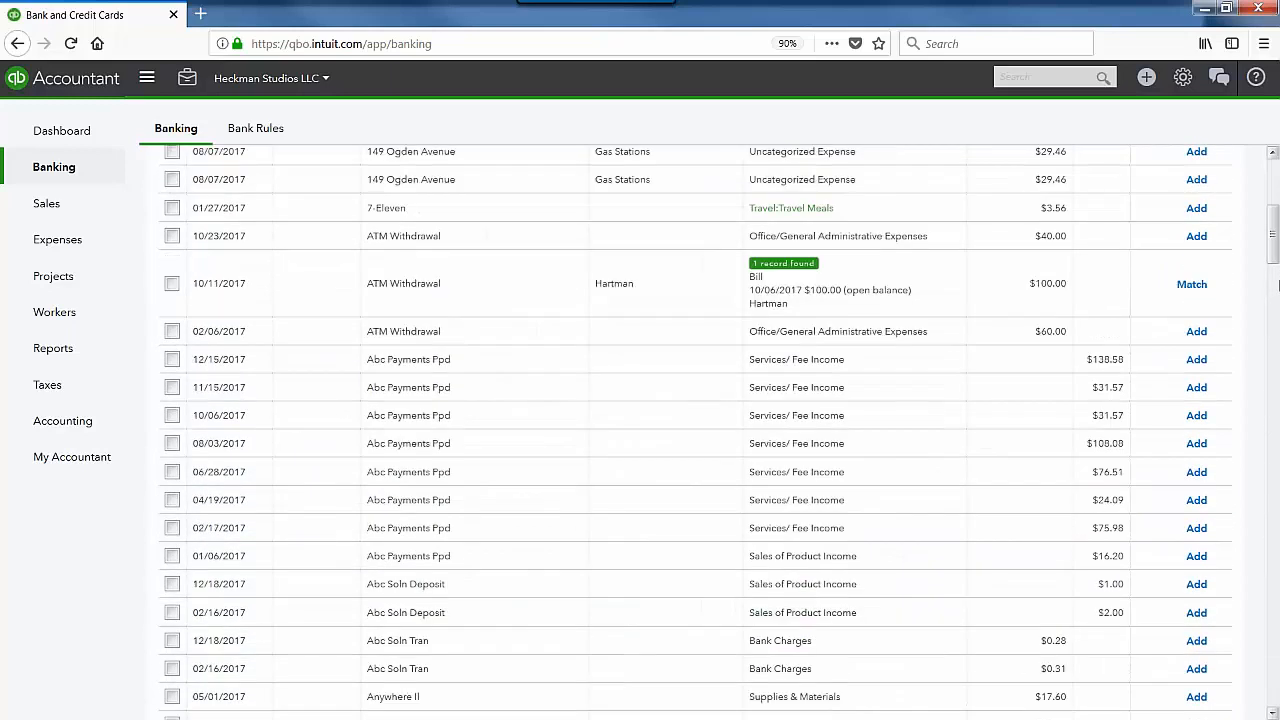
# Step: Open and close the transaction table's column settings without changes
pyautogui.click(1217, 332)
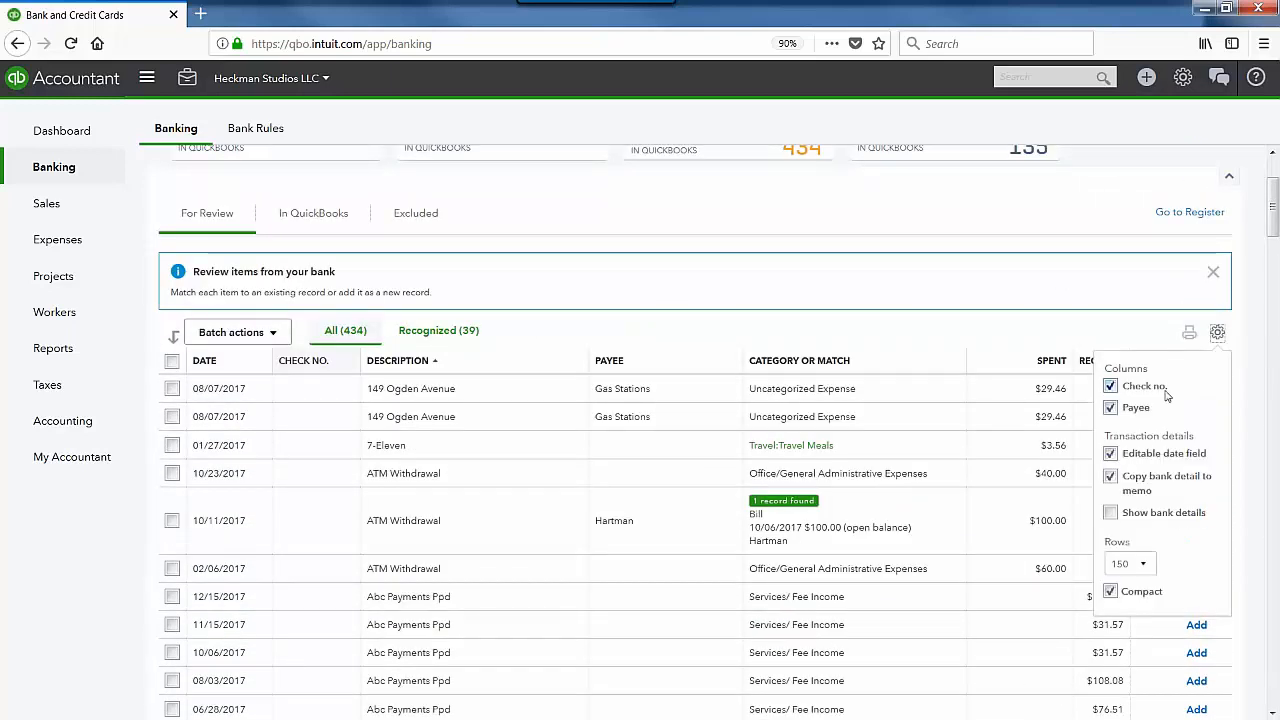
pyautogui.click(1273, 229)
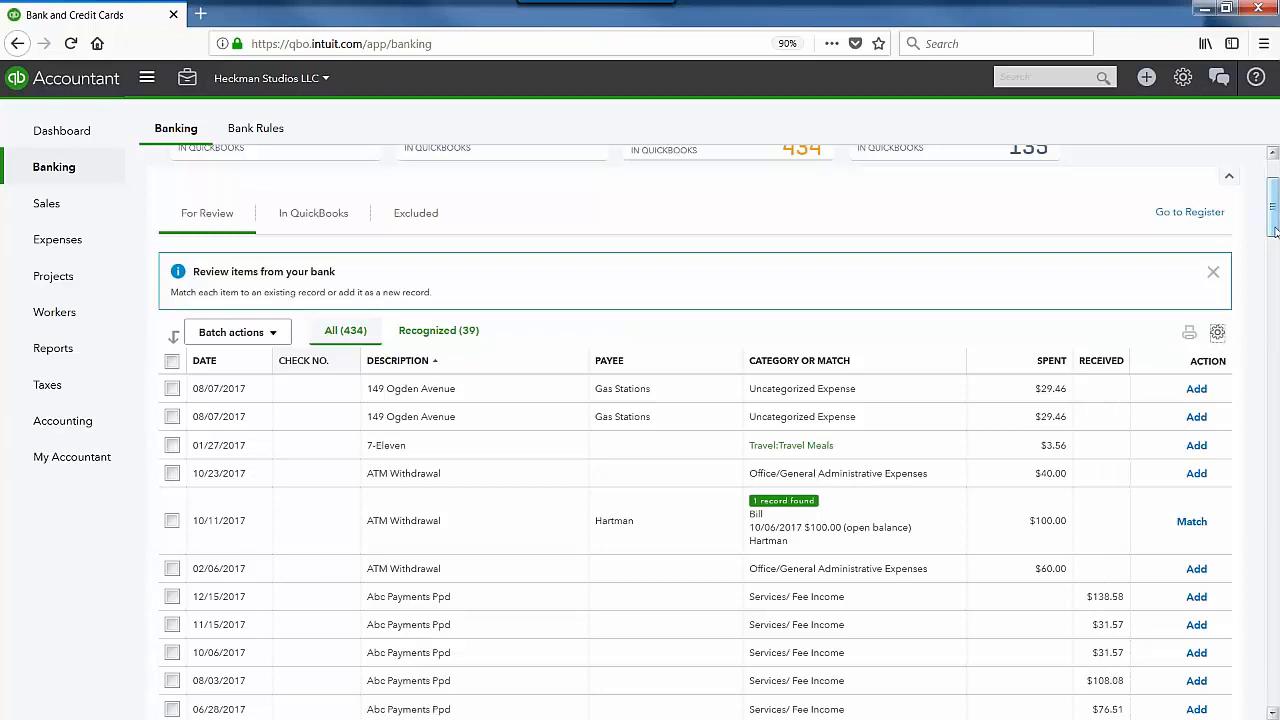
pyautogui.moveTo(1273, 229); pyautogui.dragTo(1262, 613)
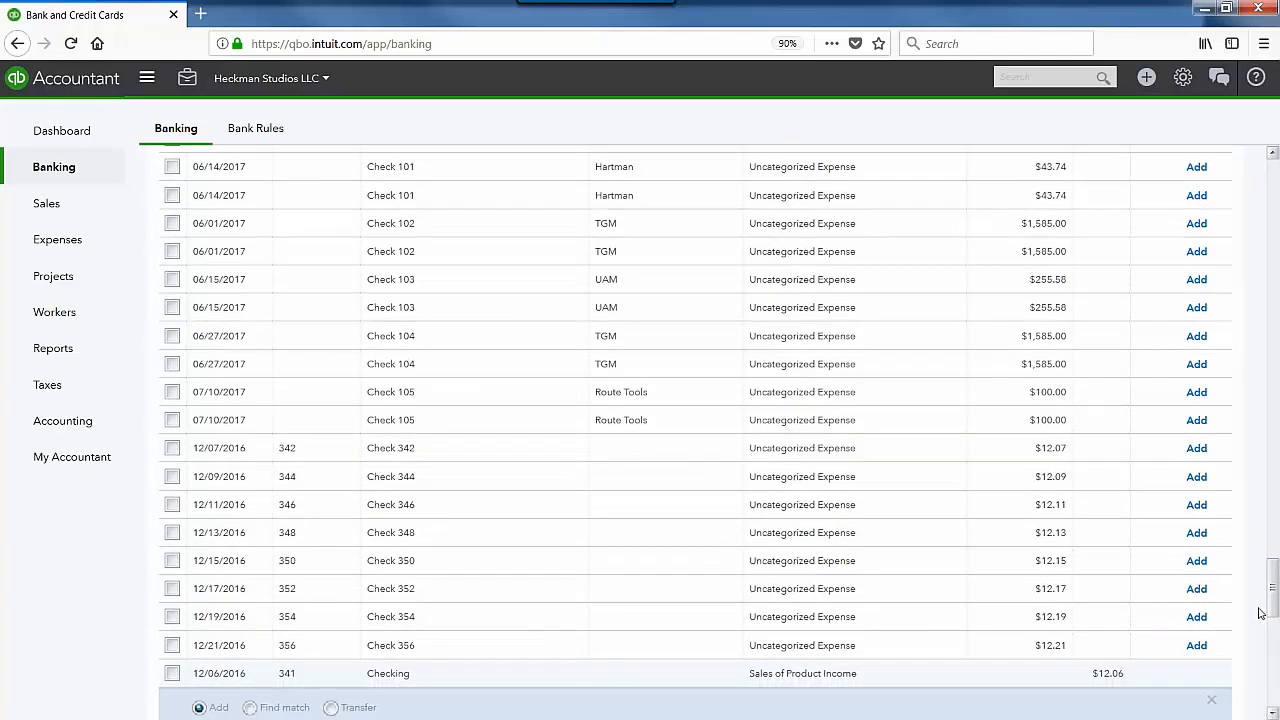
# Step: Inspect Check 342's number and payee list, then close it without adding
pyautogui.click(848, 450)
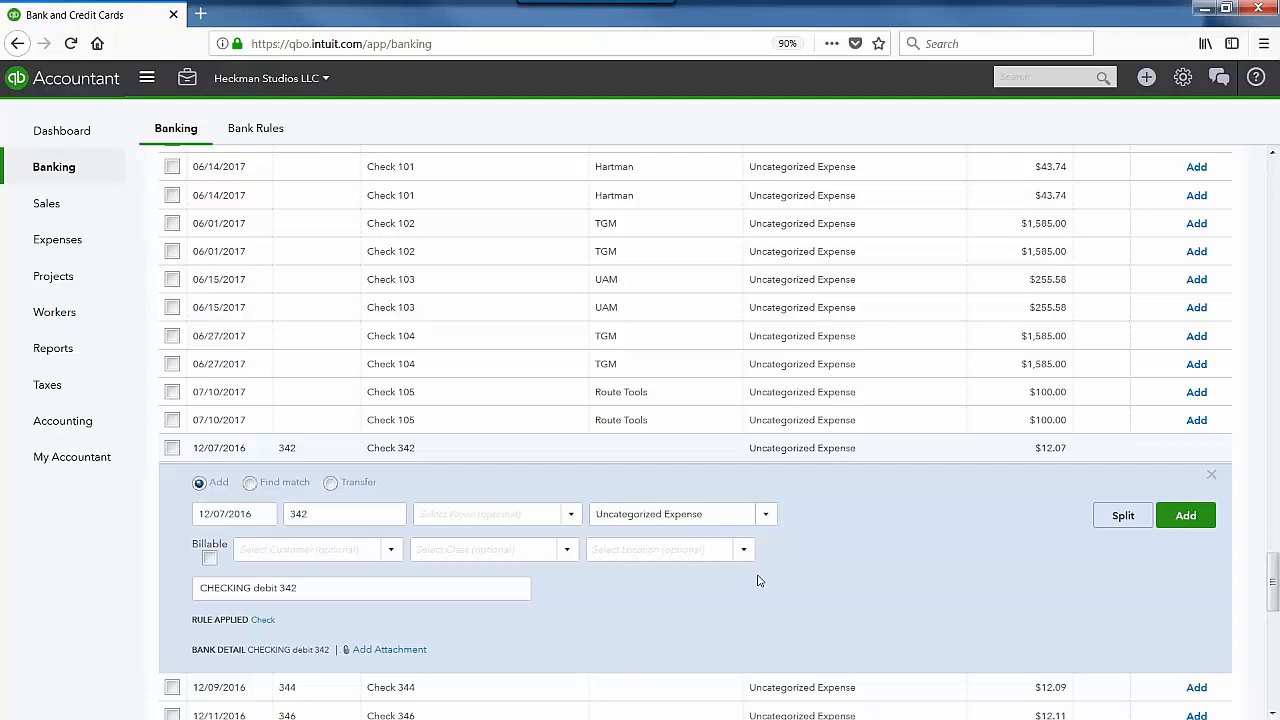
pyautogui.click(336, 513)
pyautogui.click(323, 514)
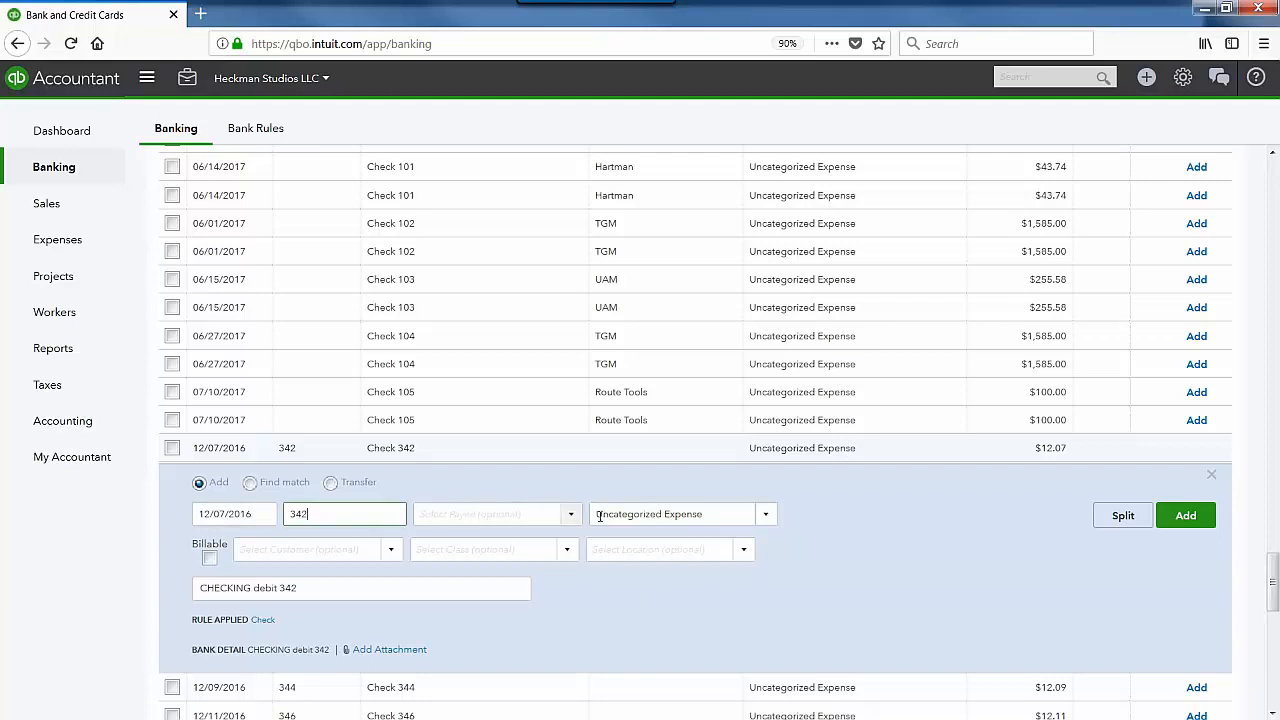
pyautogui.click(566, 517)
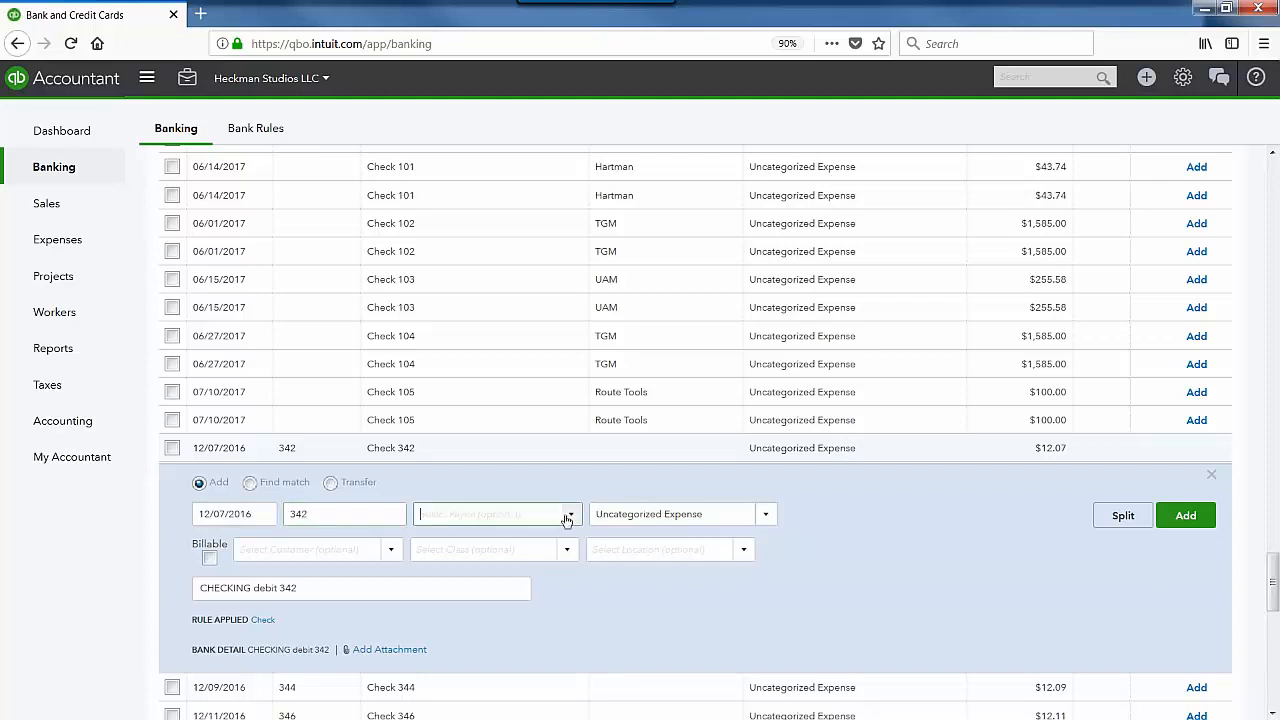
pyautogui.click(667, 659)
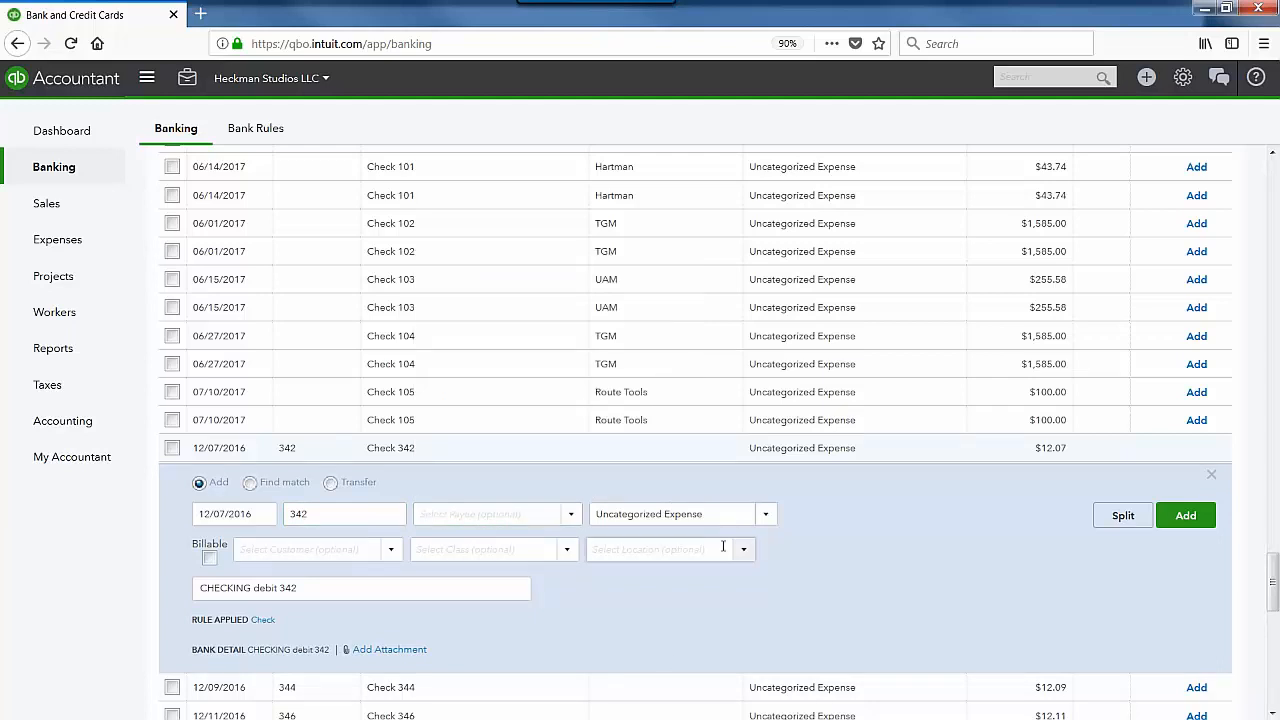
pyautogui.click(1211, 475)
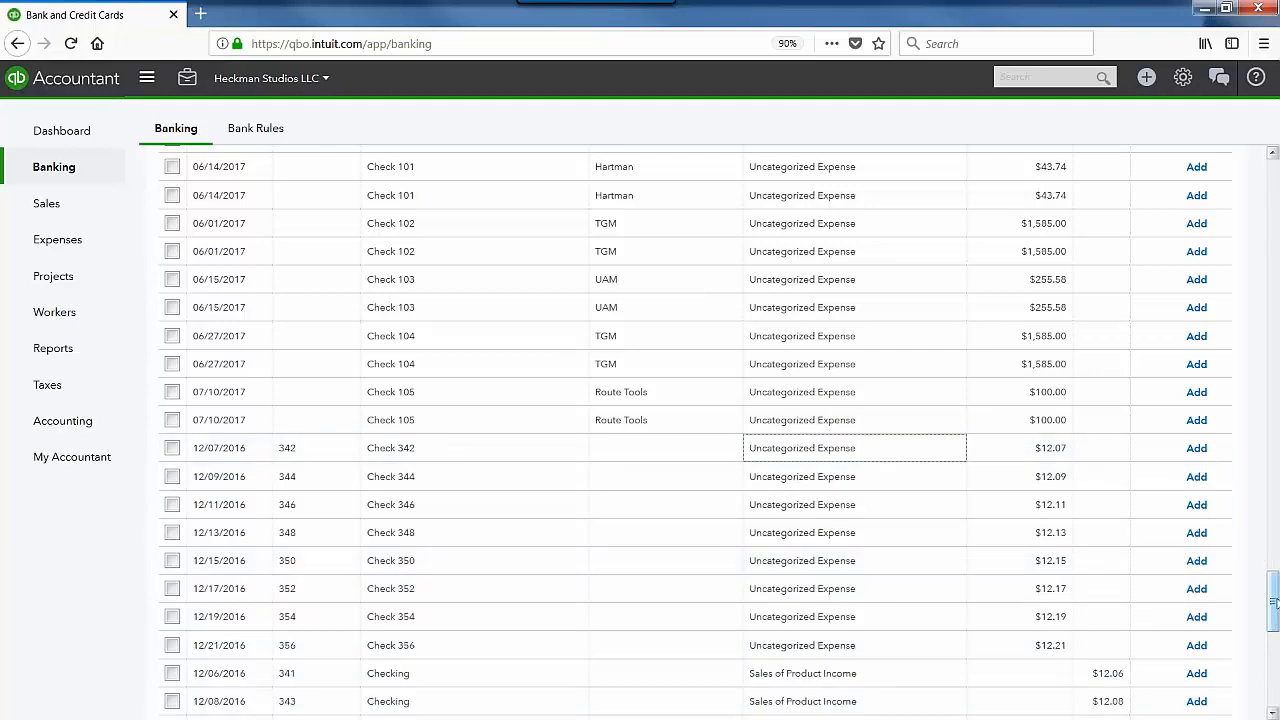
pyautogui.moveTo(1274, 603); pyautogui.dragTo(1274, 185)
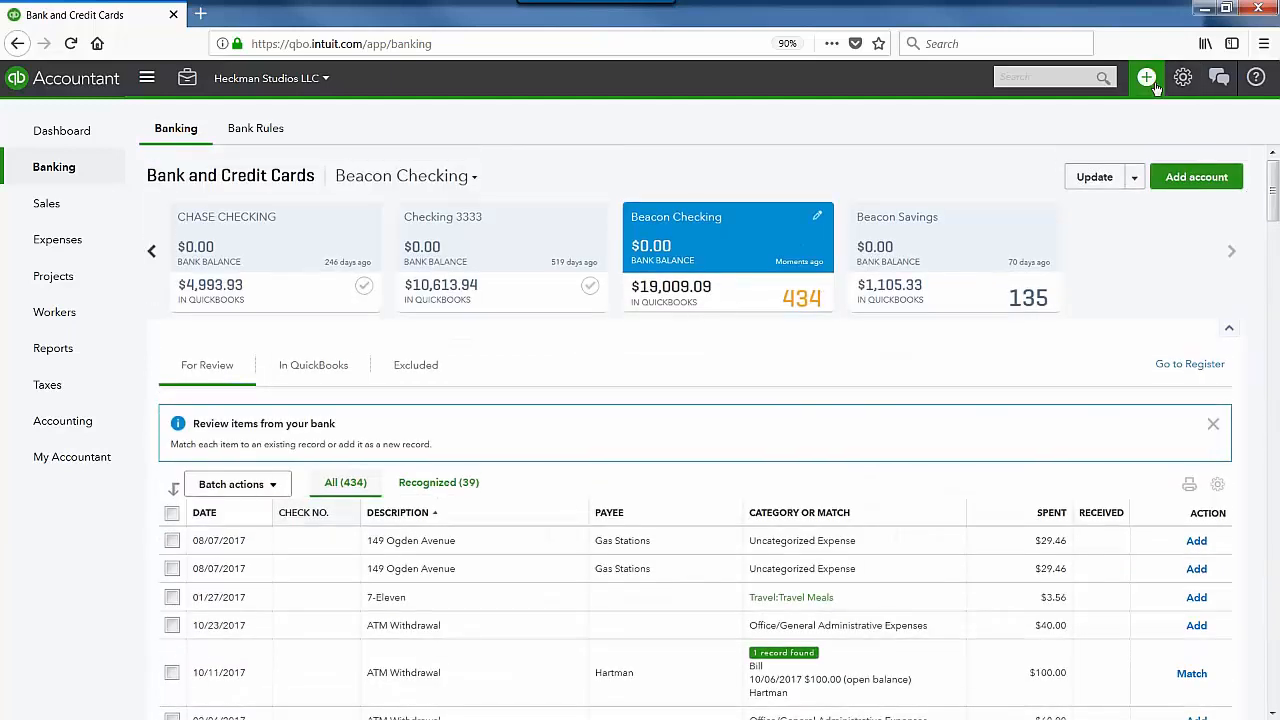
# Step: Open the + Create menu and close it without choosing anything
pyautogui.click(1152, 83)
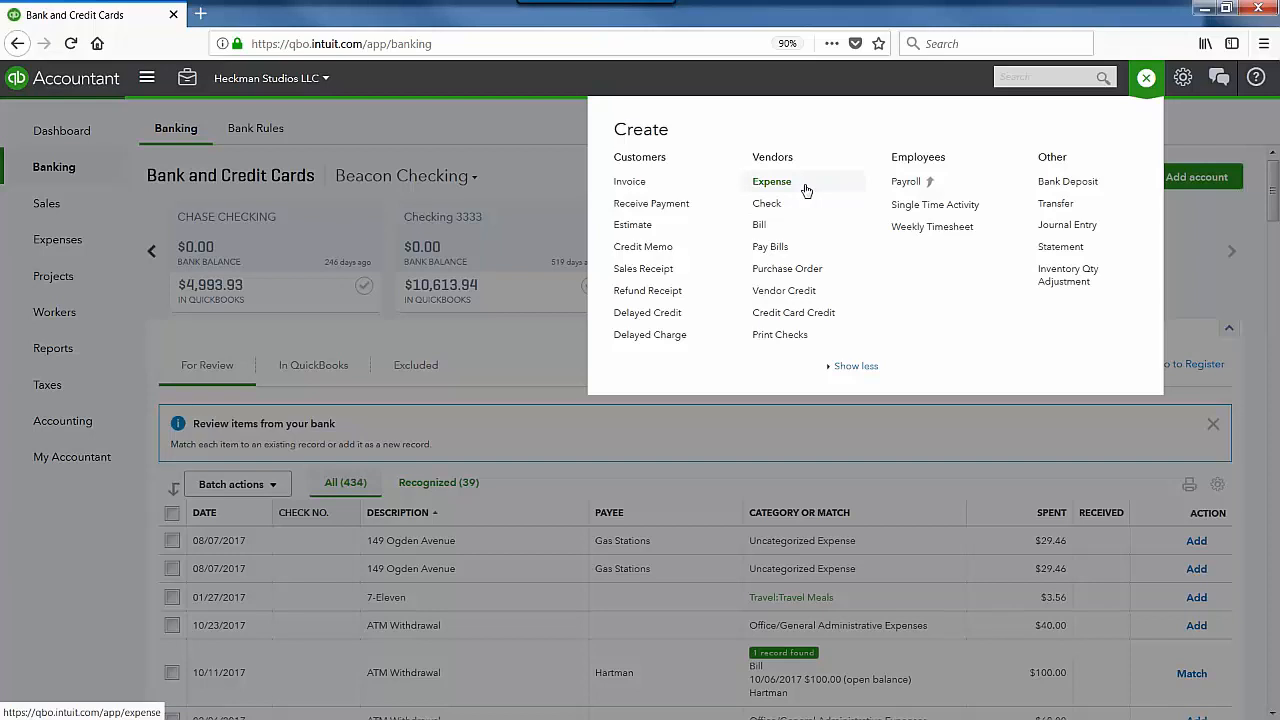
pyautogui.click(794, 446)
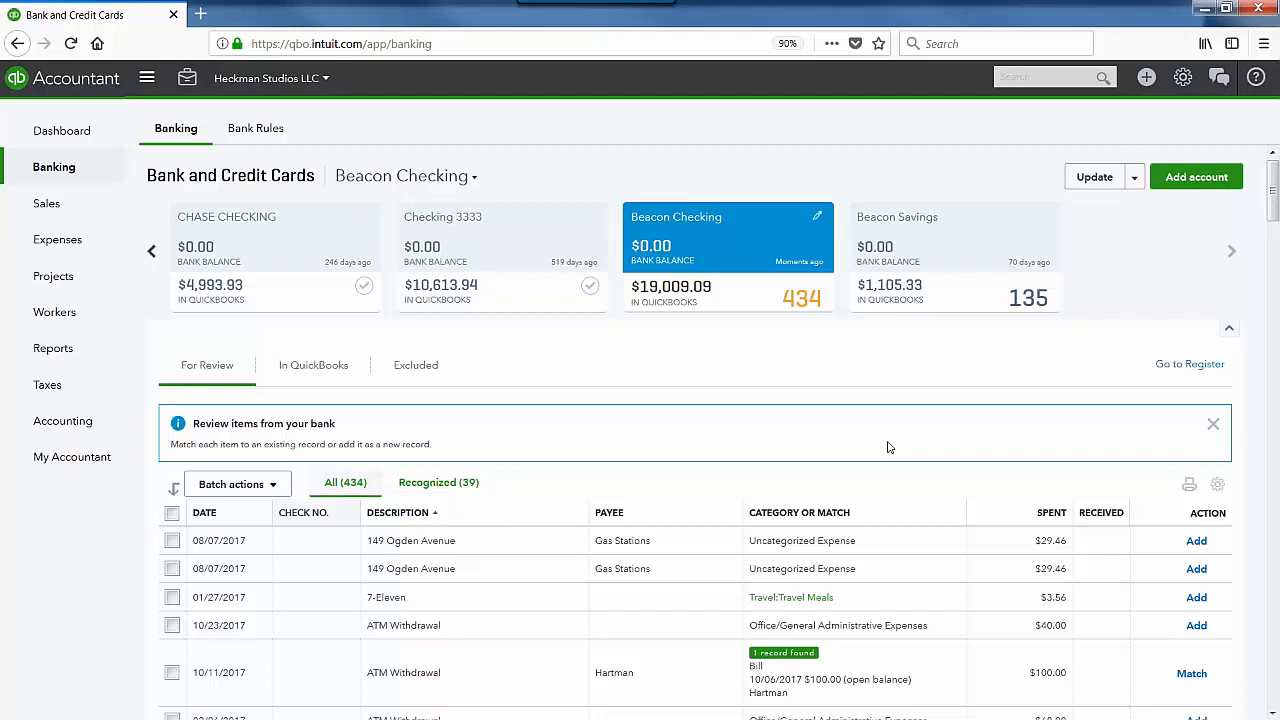
pyautogui.scroll(-2, 865, 470)
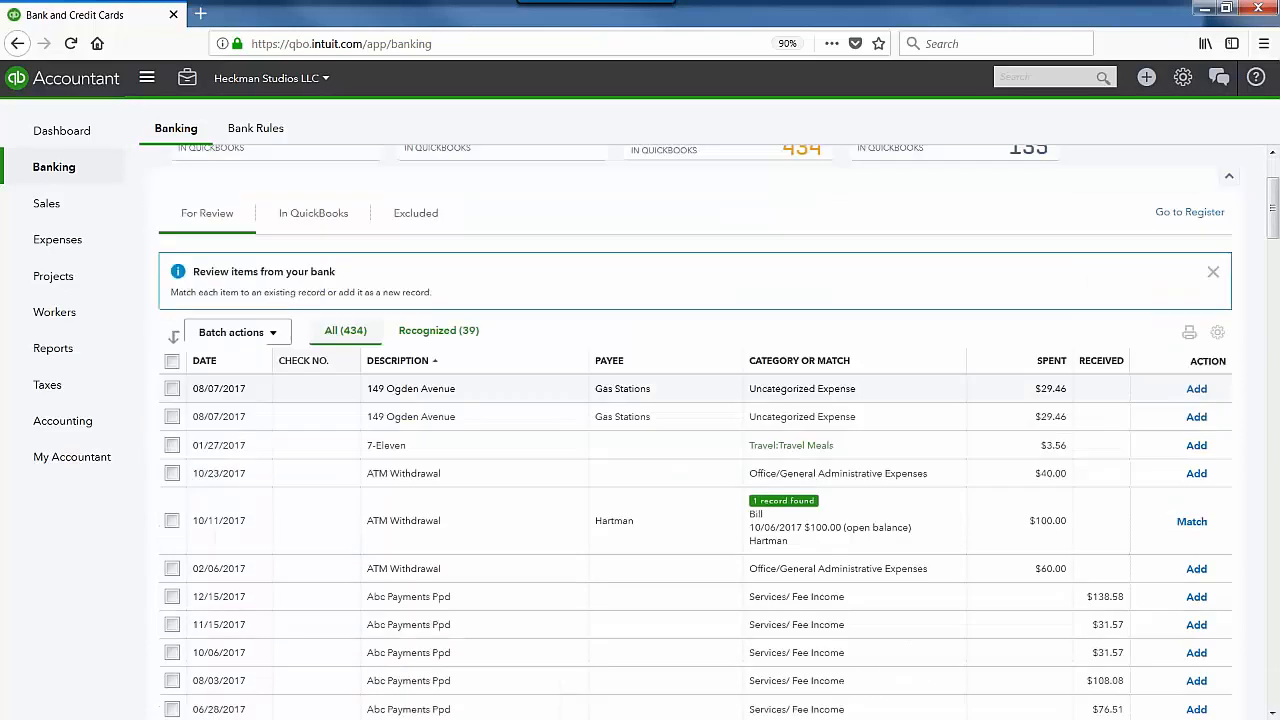
pyautogui.scroll(2, 237, 332)
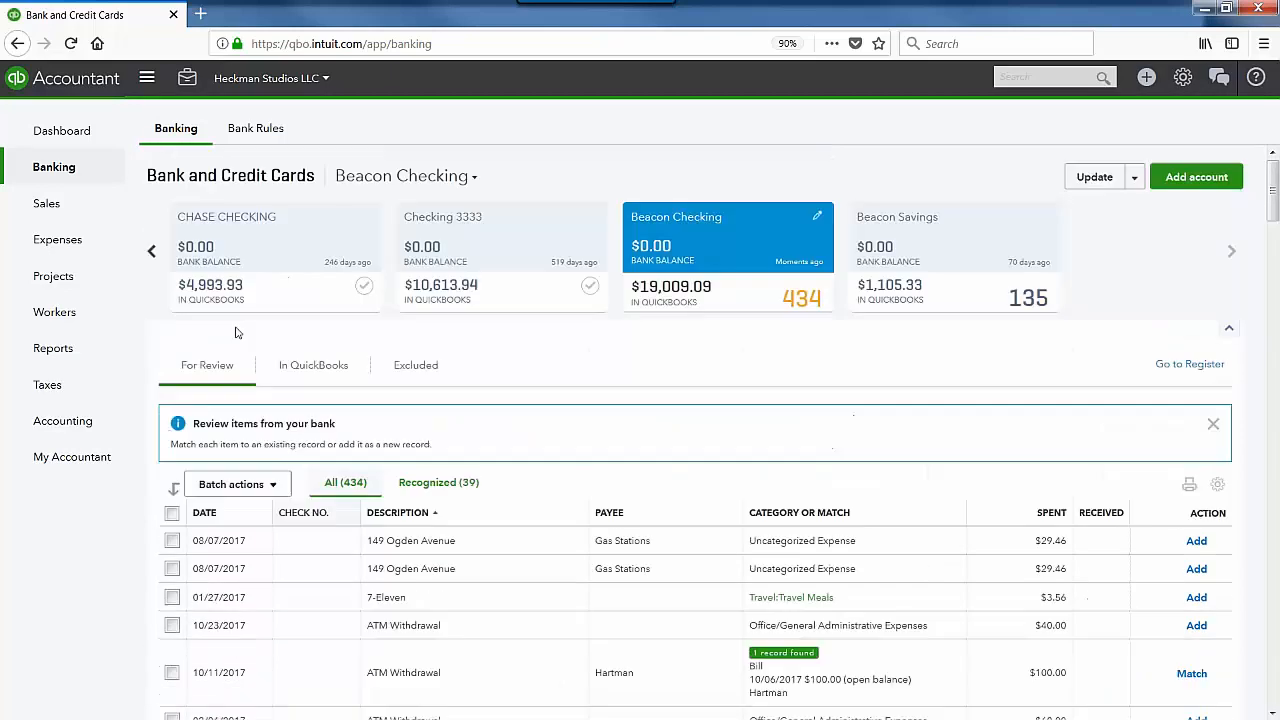
# Step: Page the account cards back three times to show CHASE CREDIT CARD and Checking 123
pyautogui.click(151, 253)
pyautogui.click(151, 258)
pyautogui.click(151, 258)
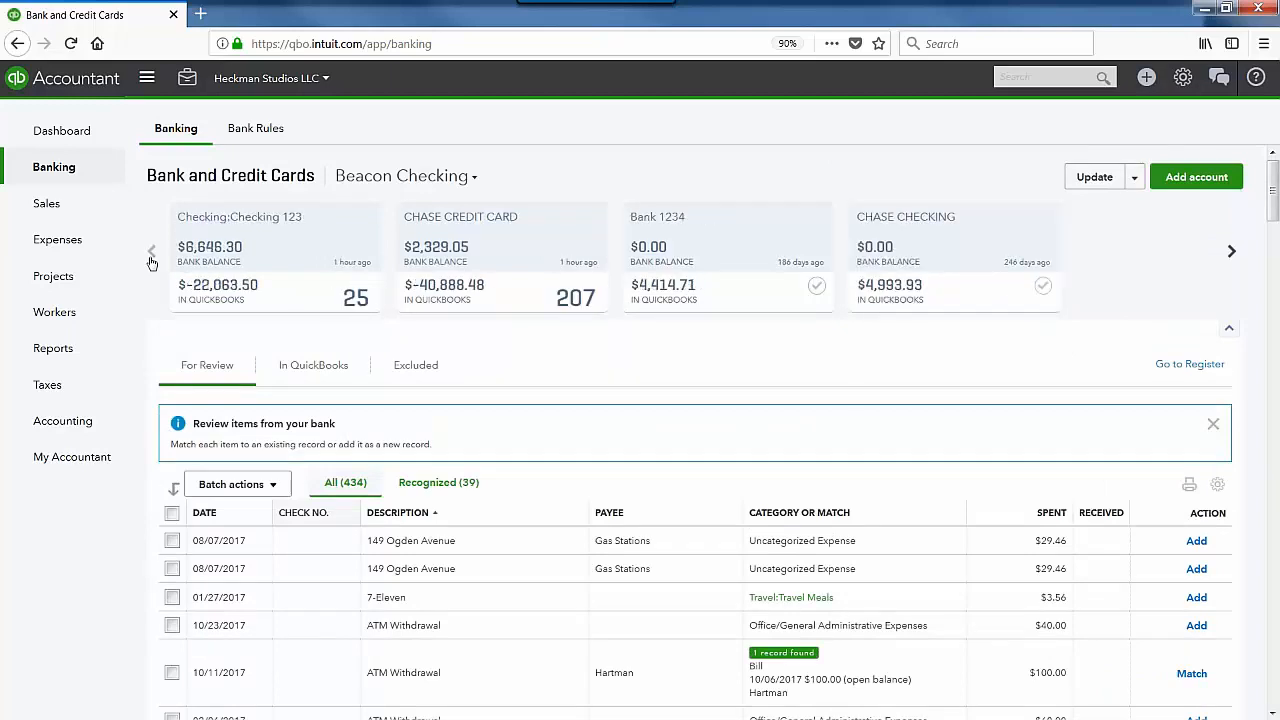